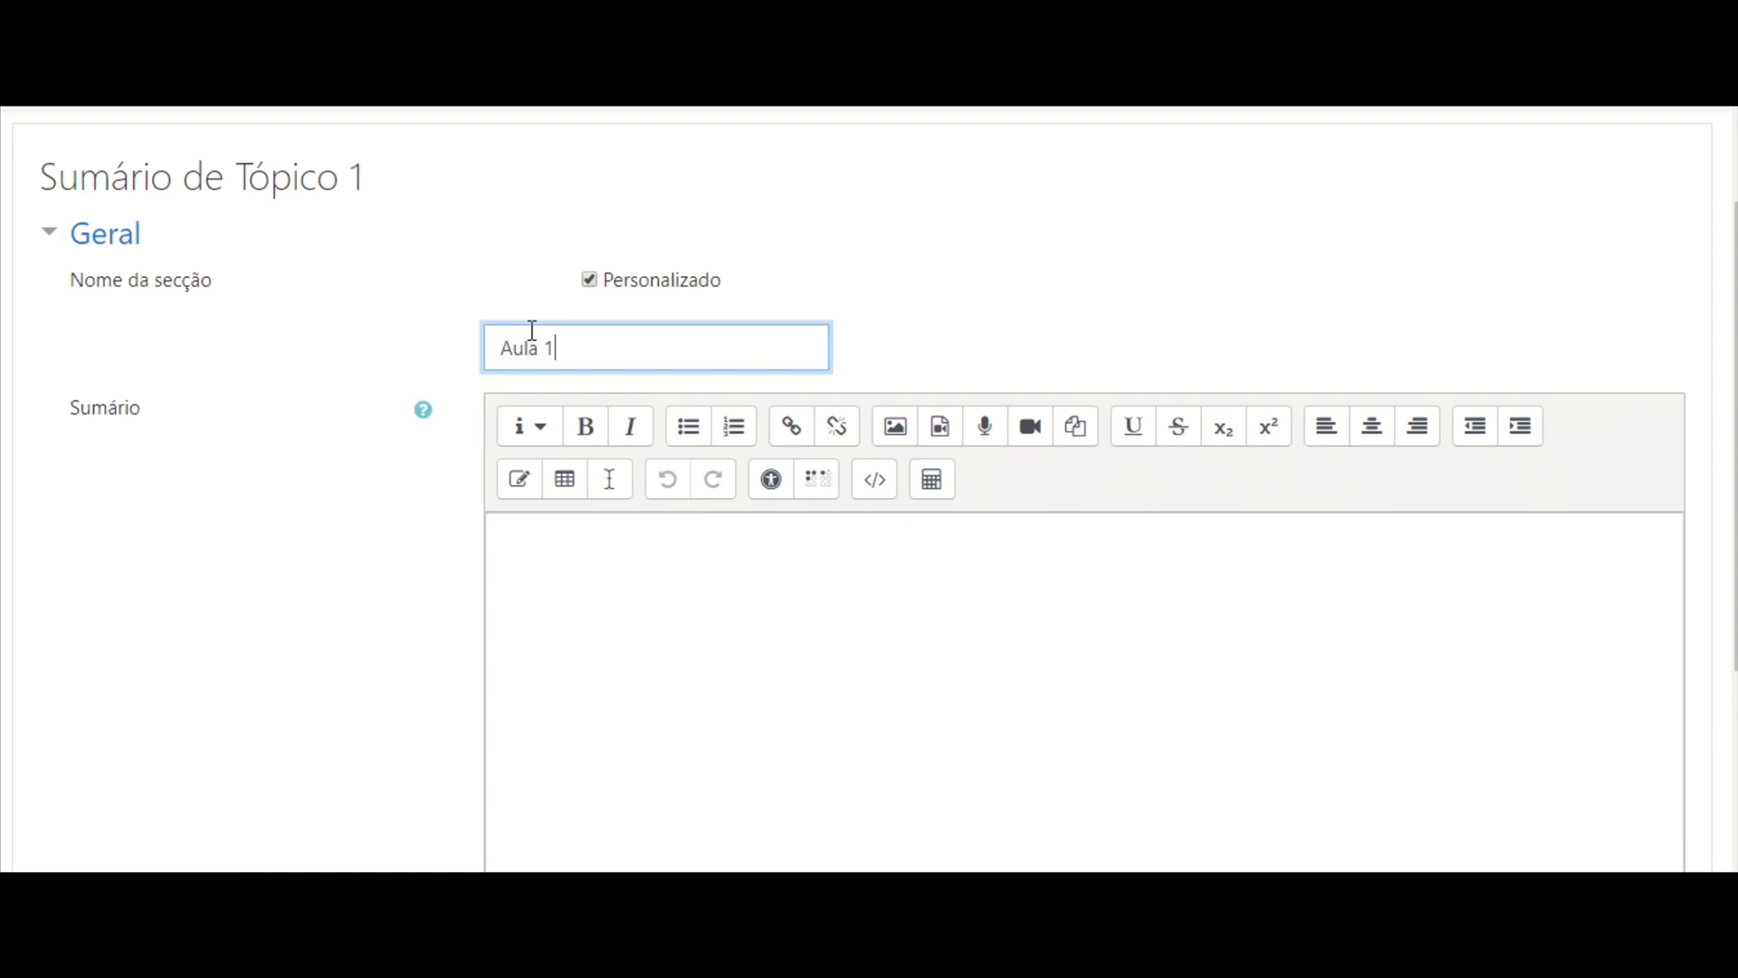
- Enter "Elaboração de um teste." as the summary of the Aula 1 section and save the changes
click(544, 533)
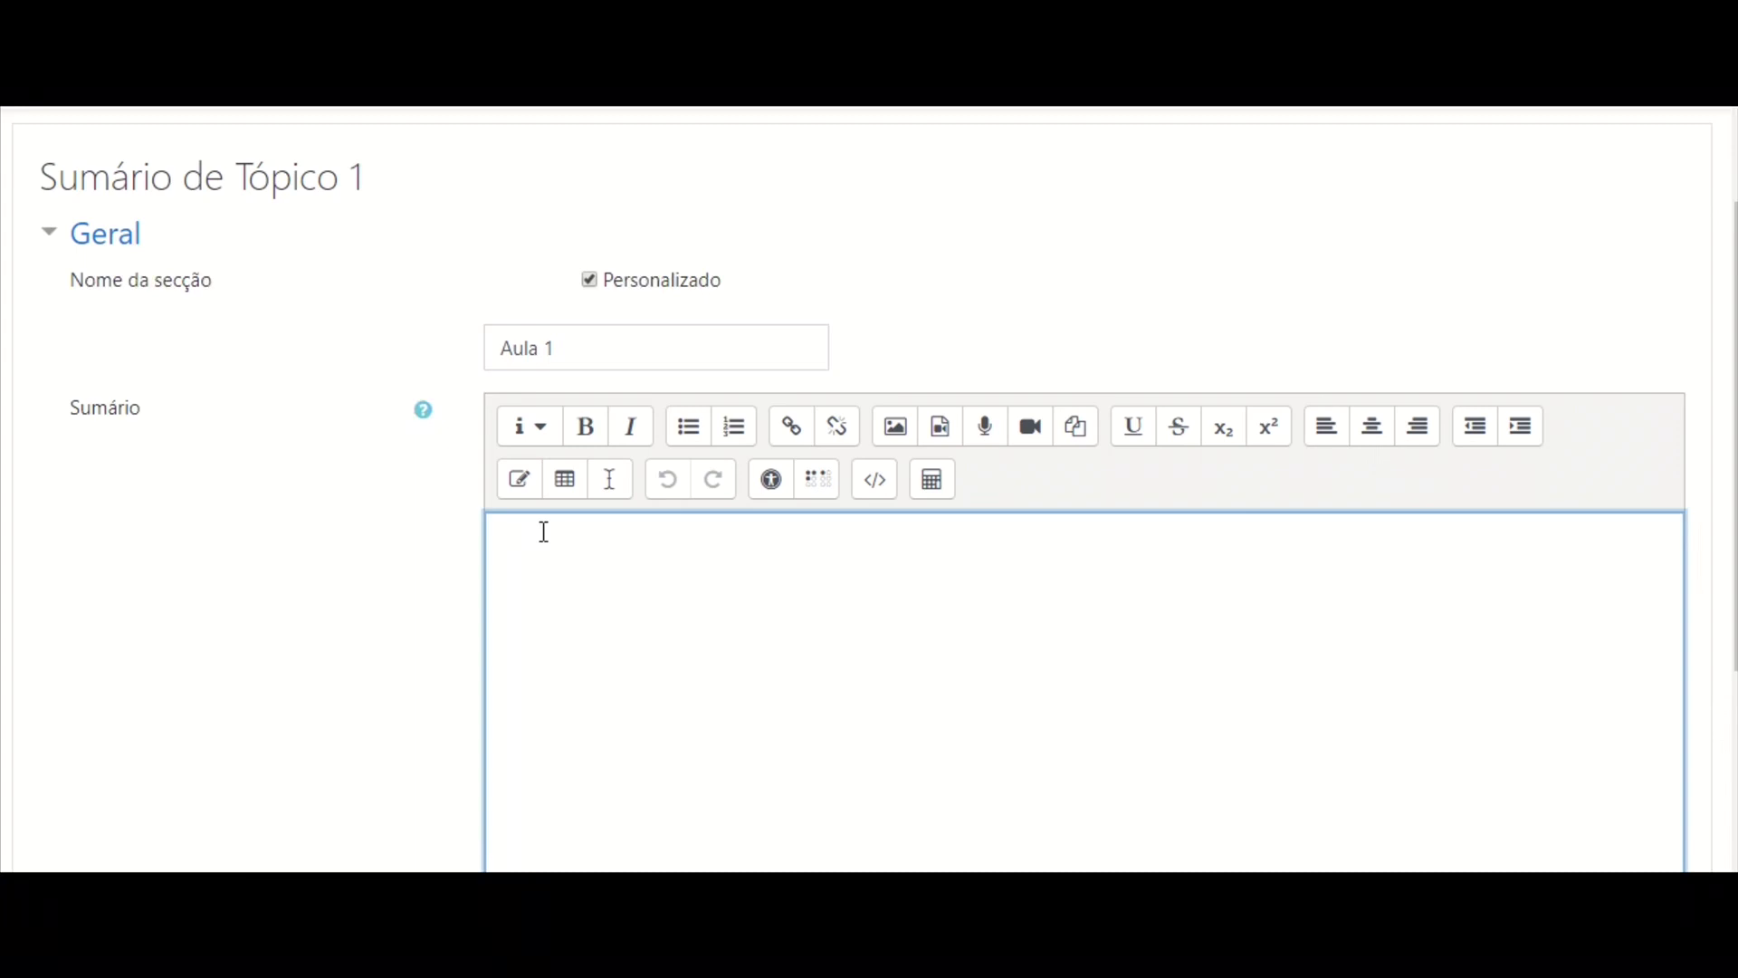
text(Elaboração de um teste.)
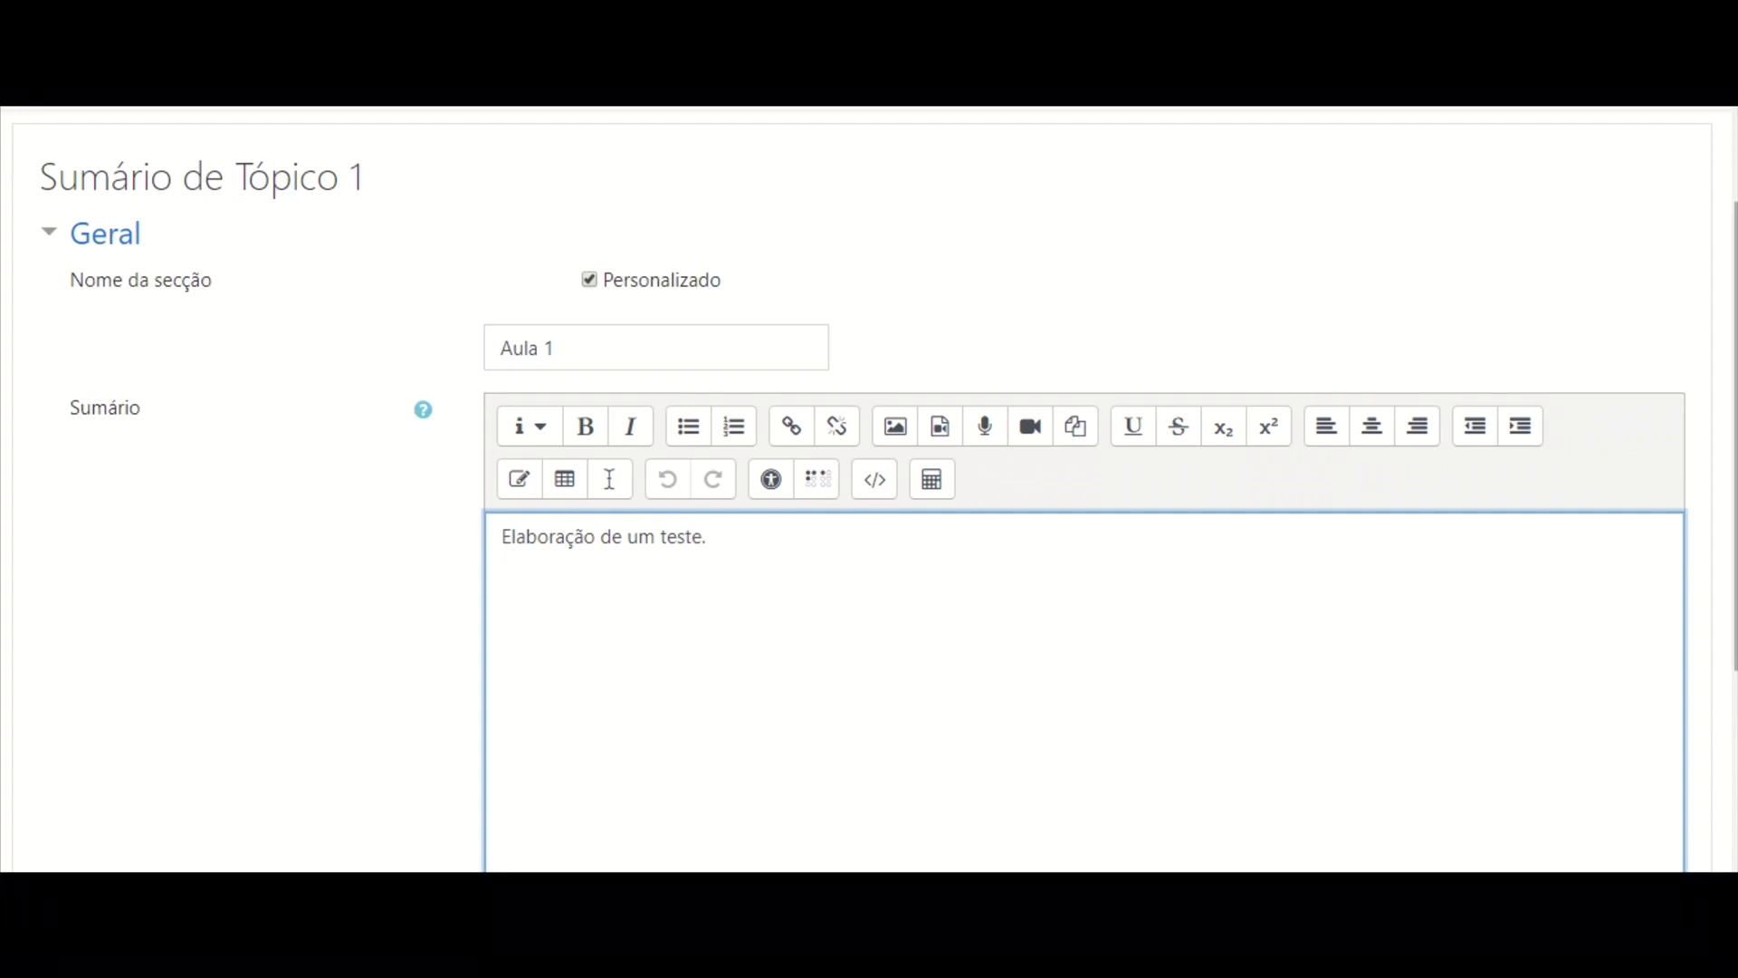
drag(1733, 440, 1733, 524)
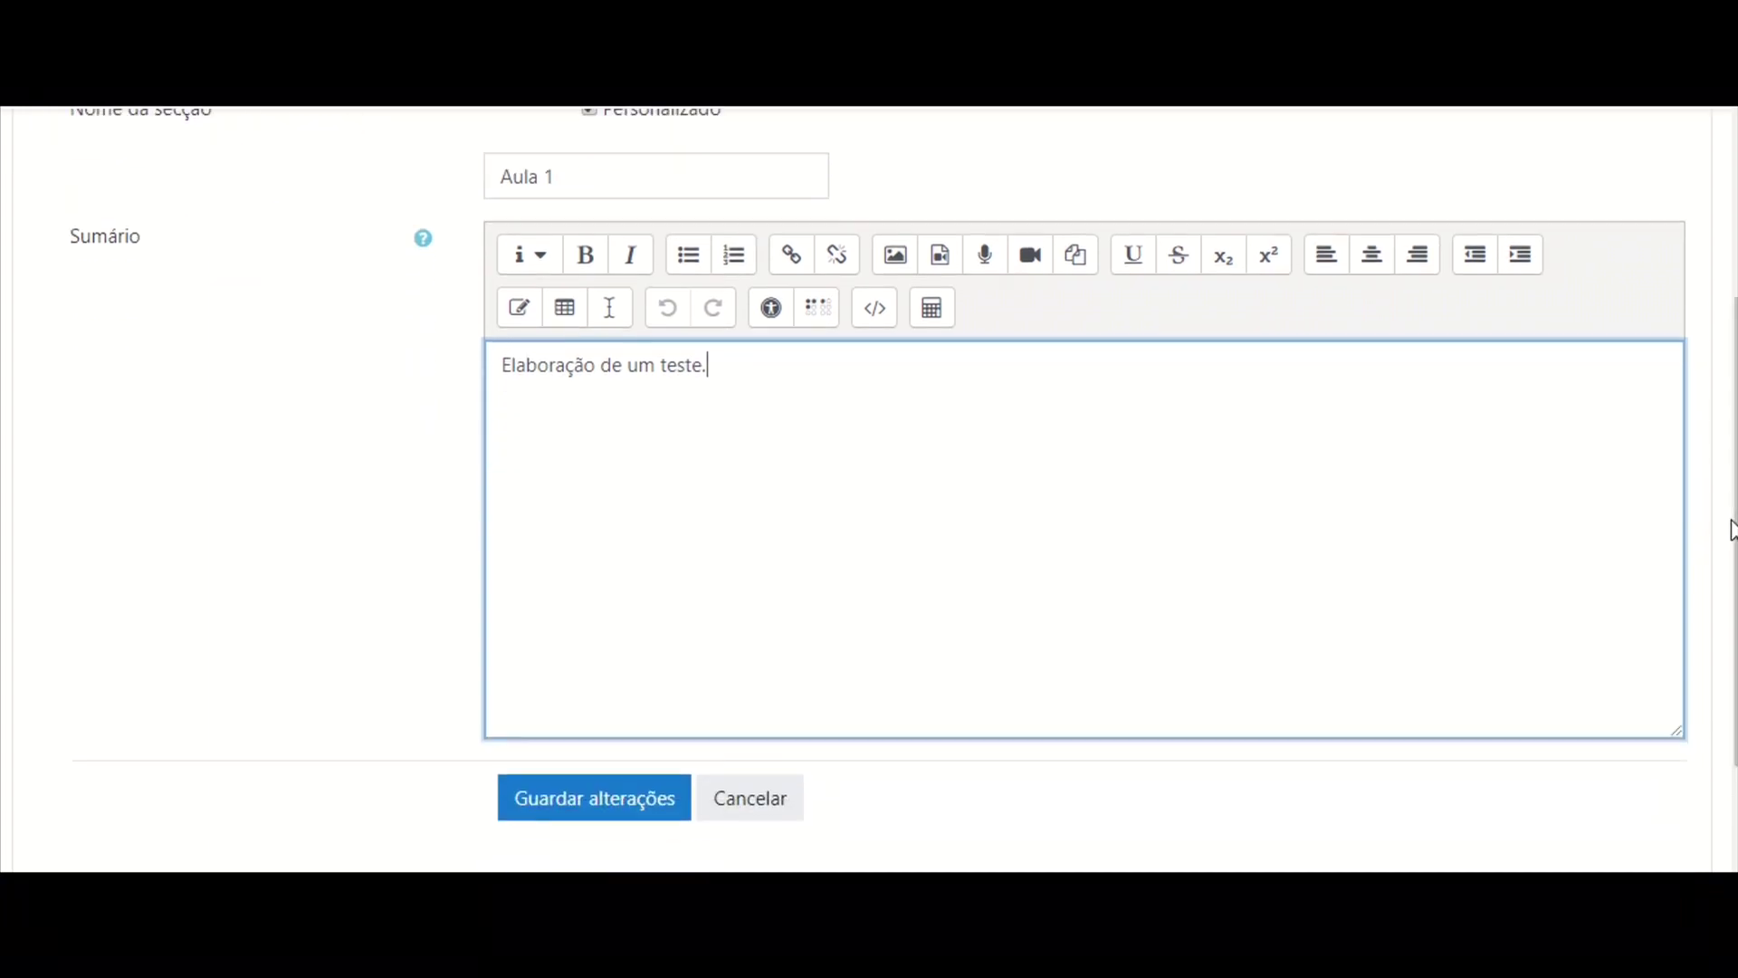
click(584, 825)
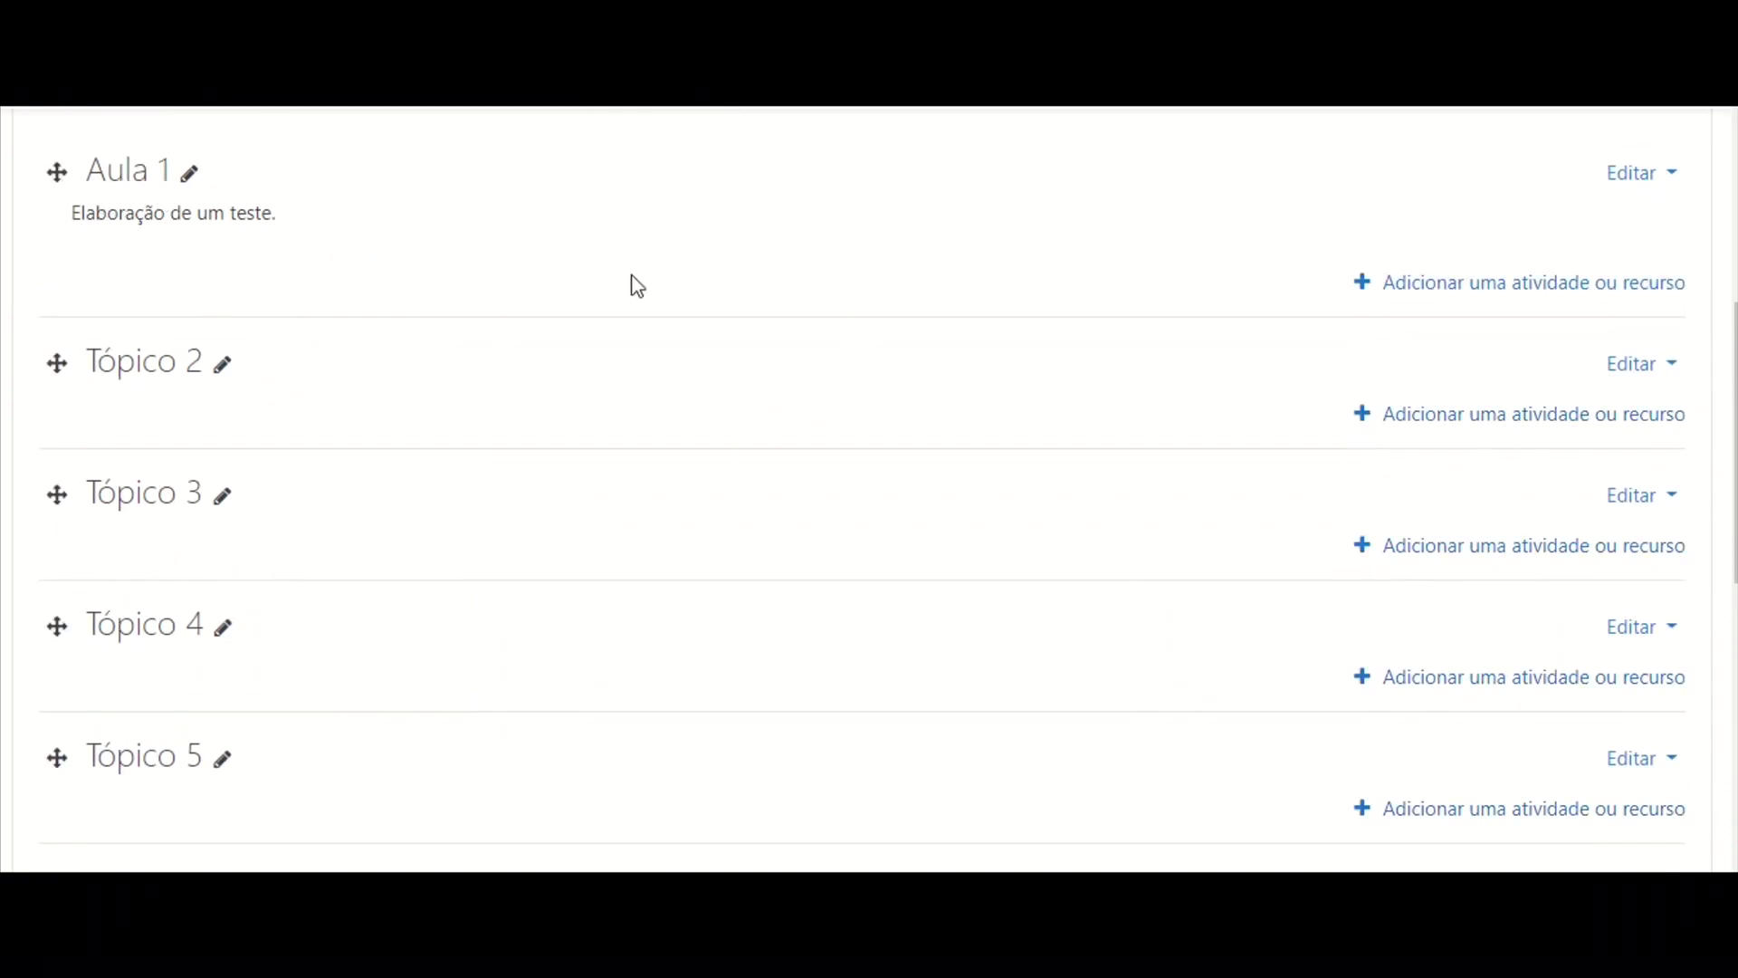
- Add a Teste activity to the Aula 1 section
click(1555, 284)
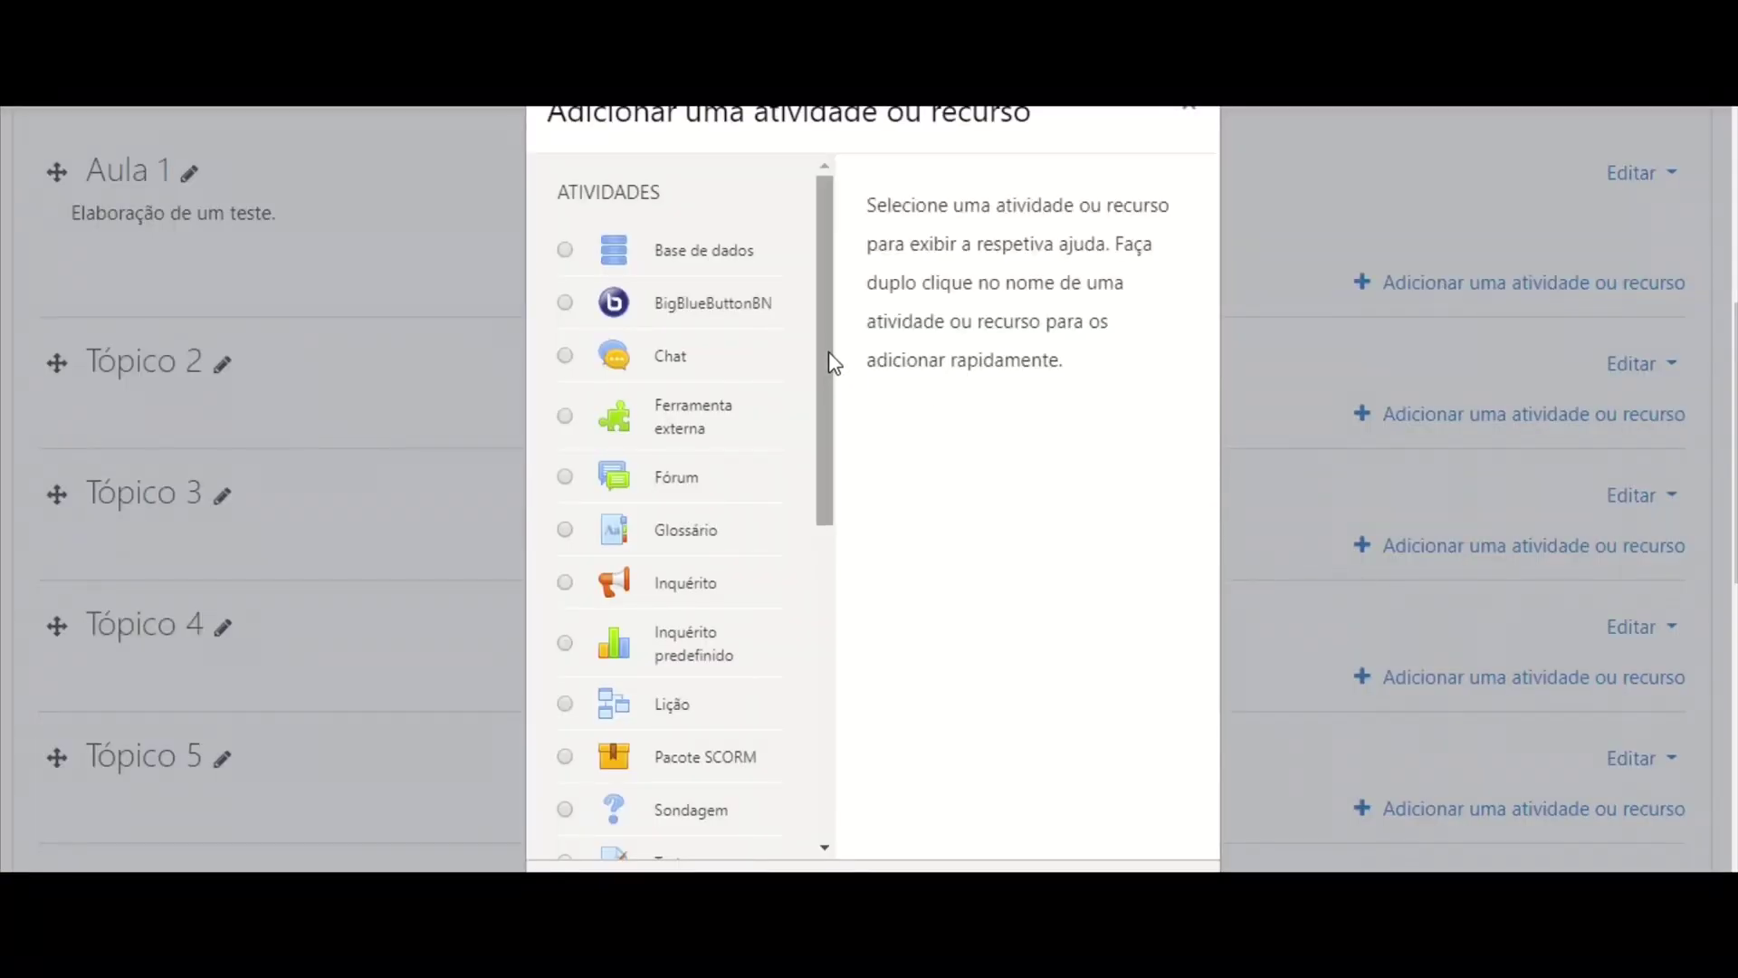
scroll(832, 380, down, 1)
drag(831, 393, 845, 551)
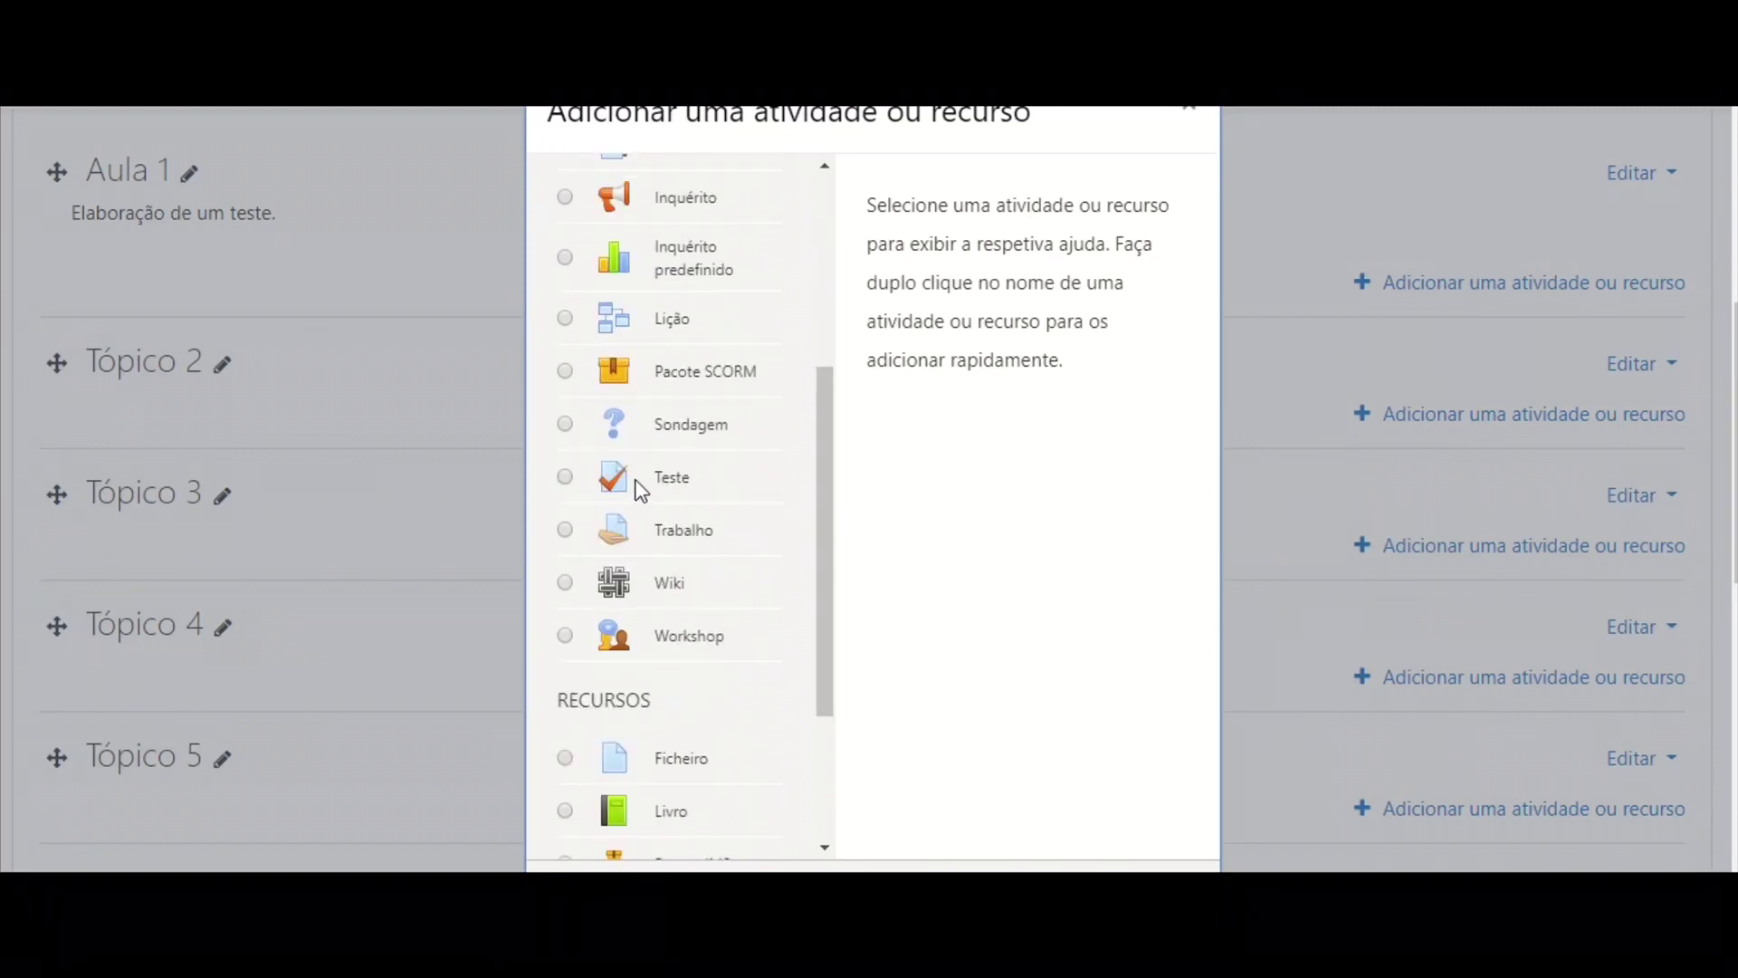
click(563, 480)
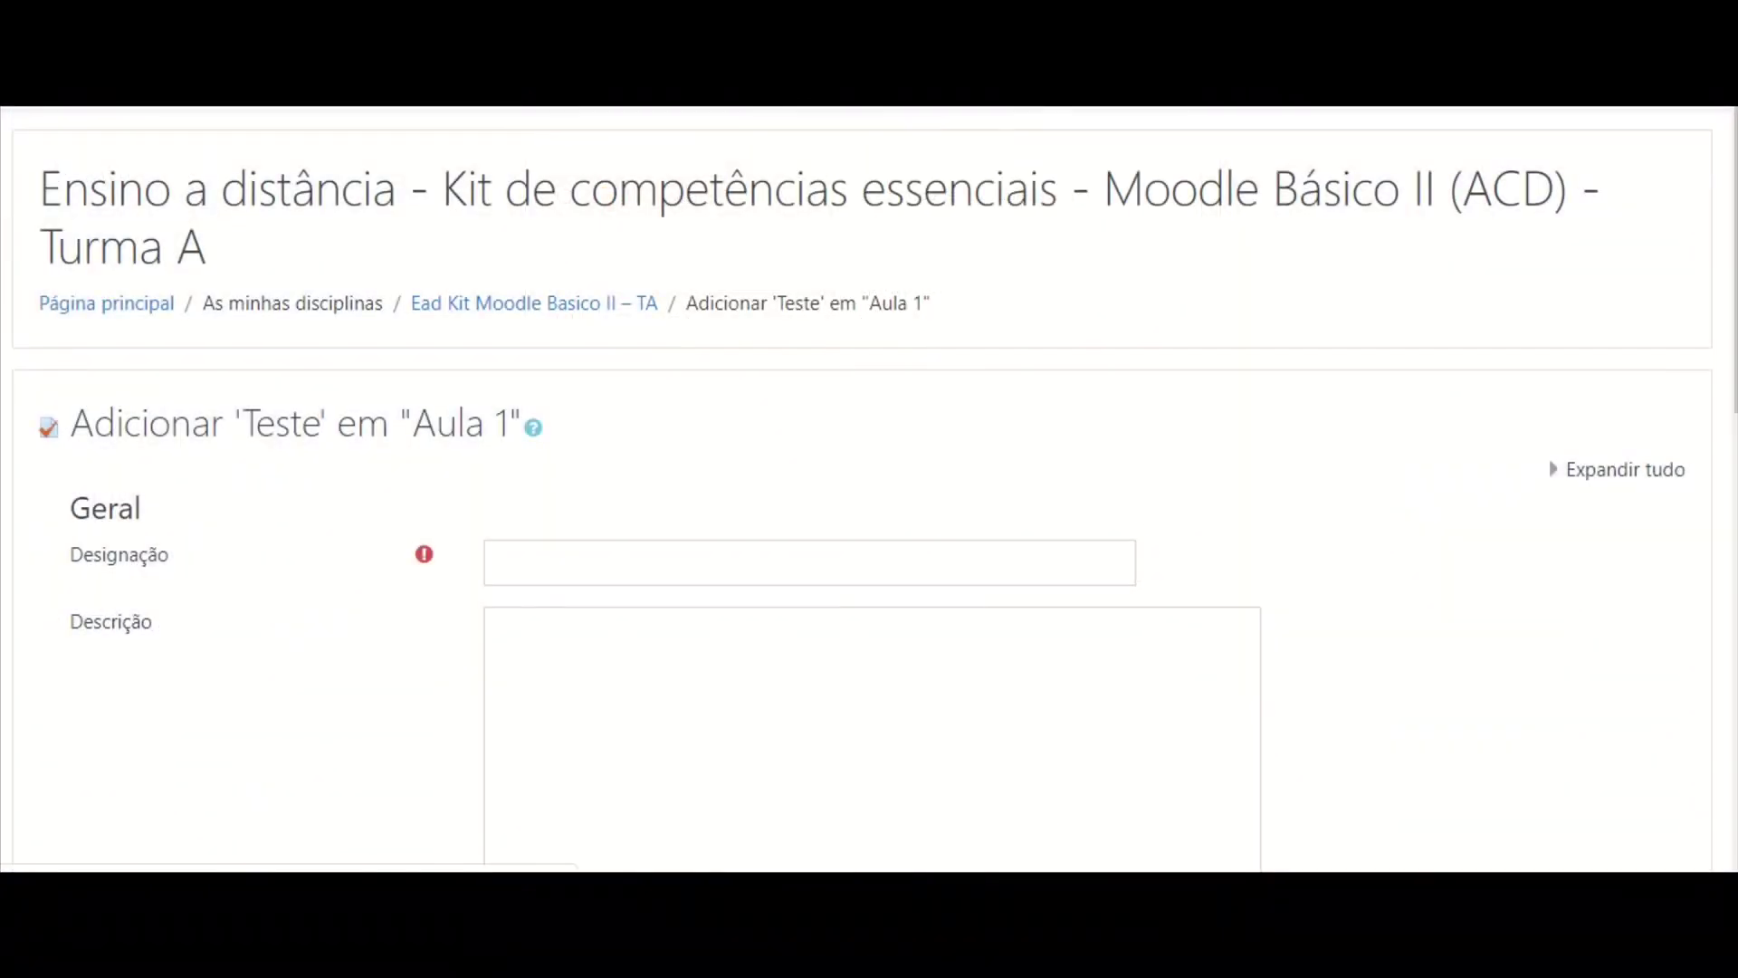
- Name the test "Os Lusíadas" and describe it as "Respondam às seguintes questões. Atenção ao tempo limite."
drag(1734, 271, 1735, 343)
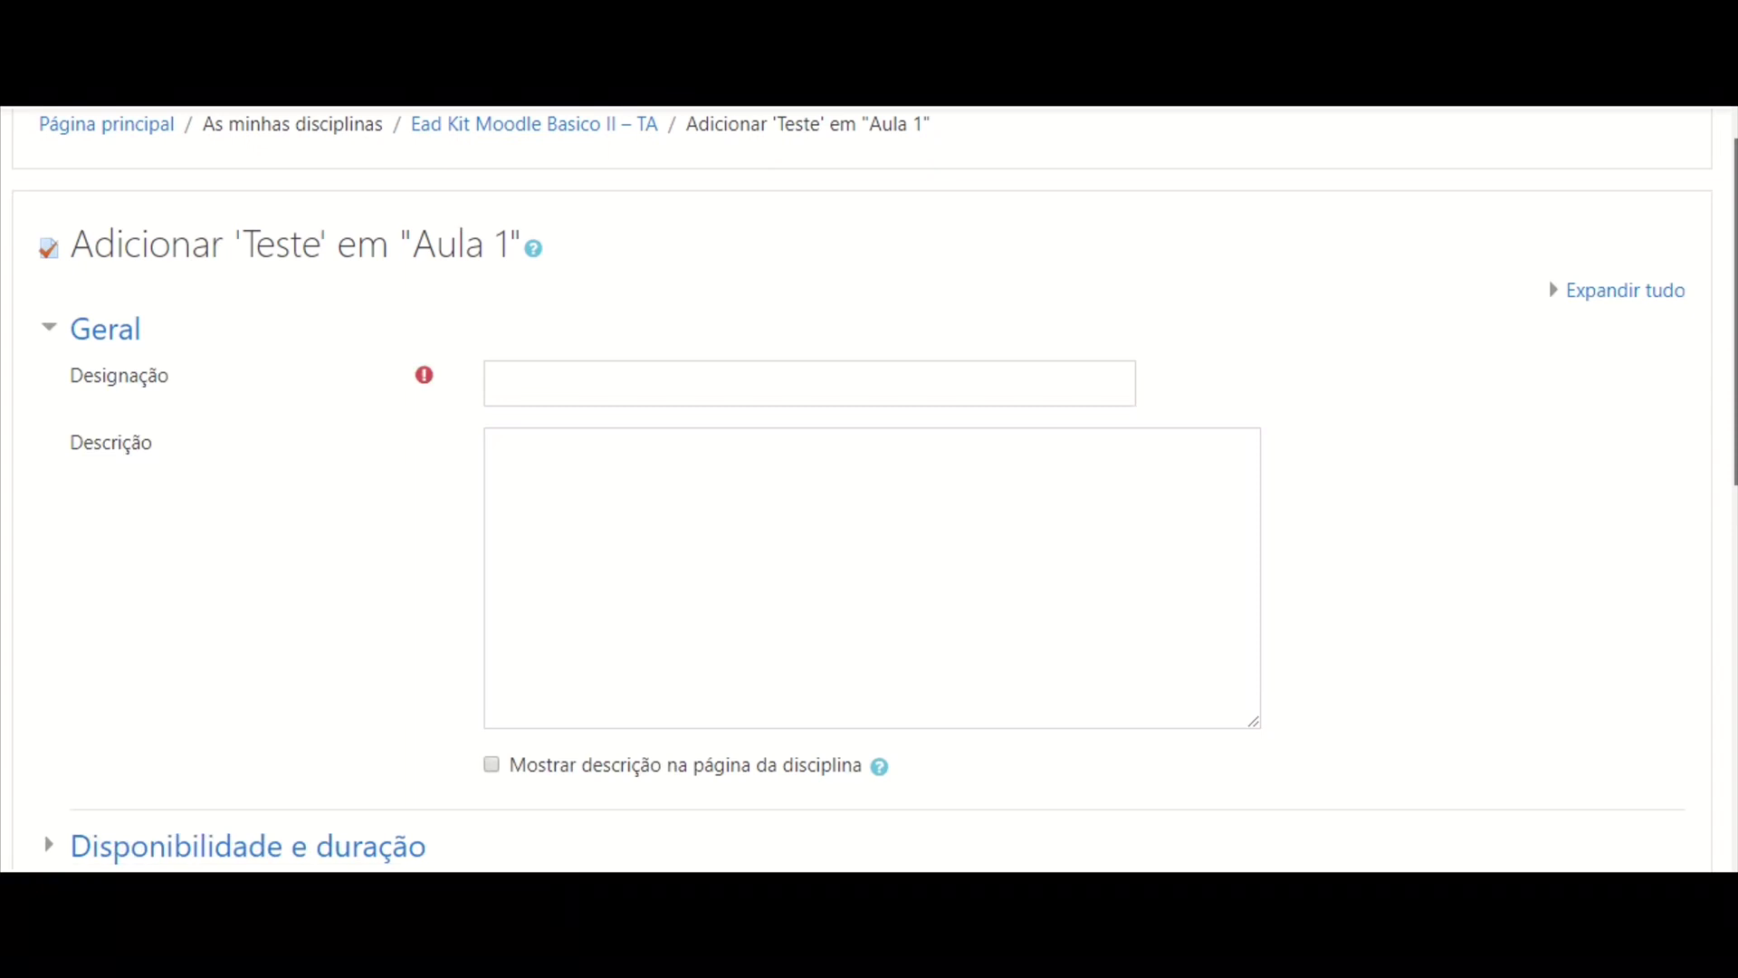
click(605, 380)
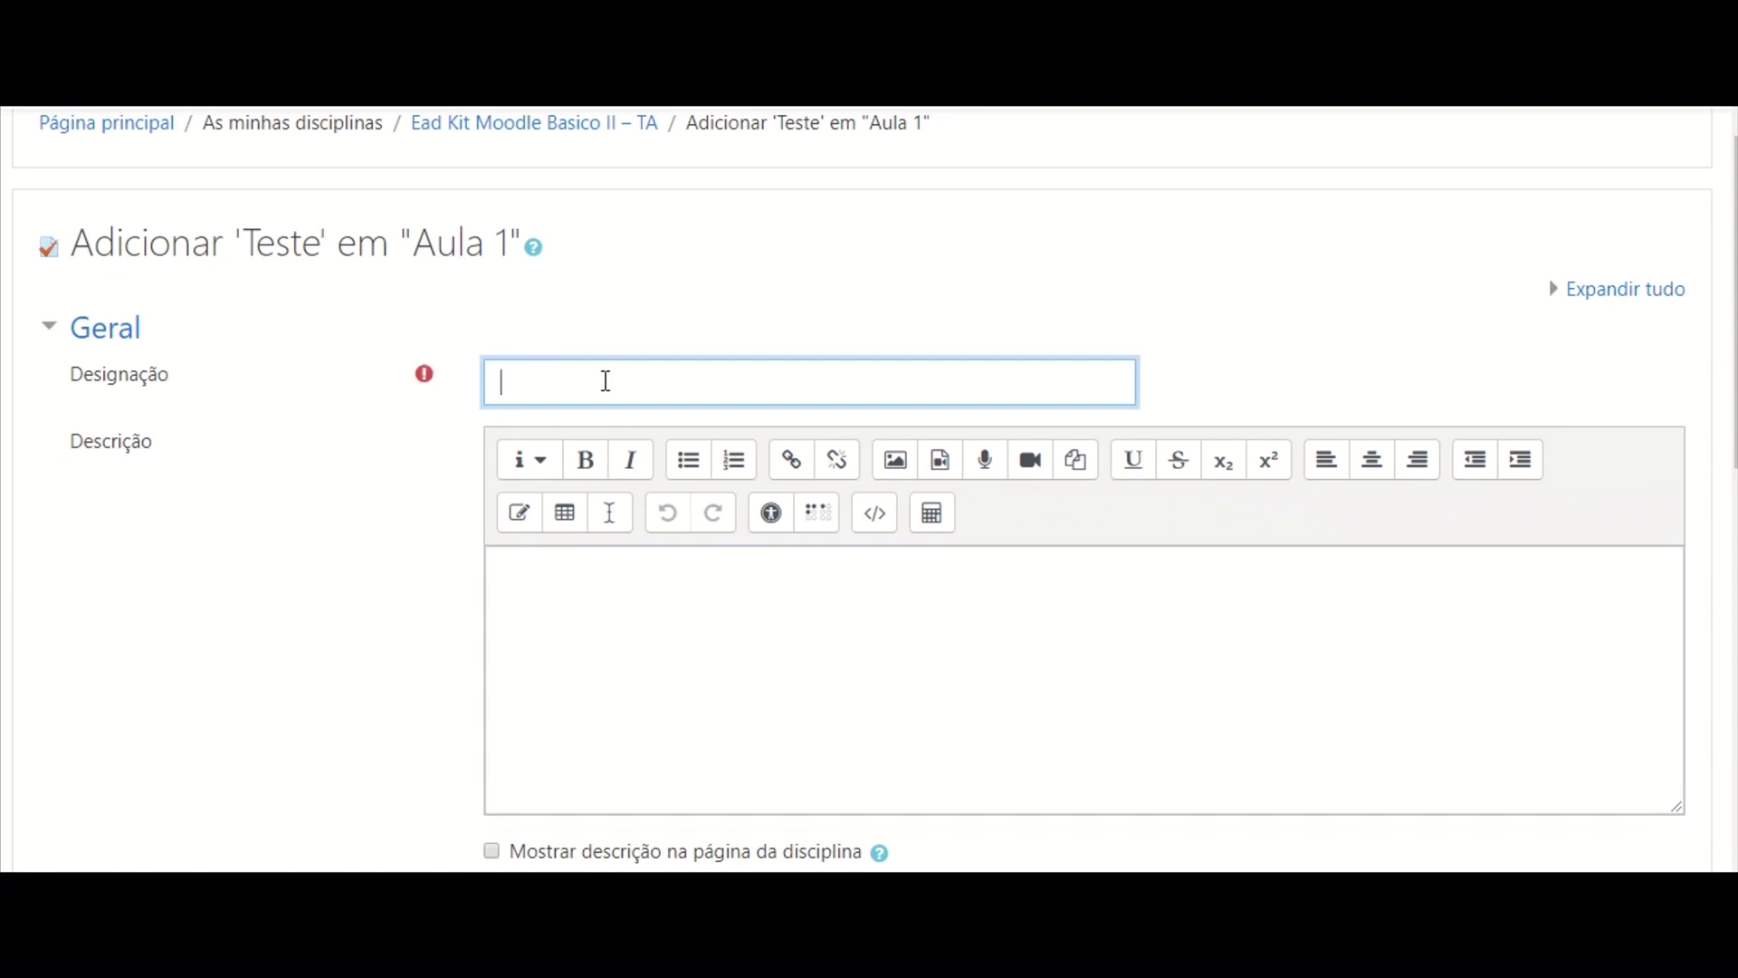
text(Os Lusíadas)
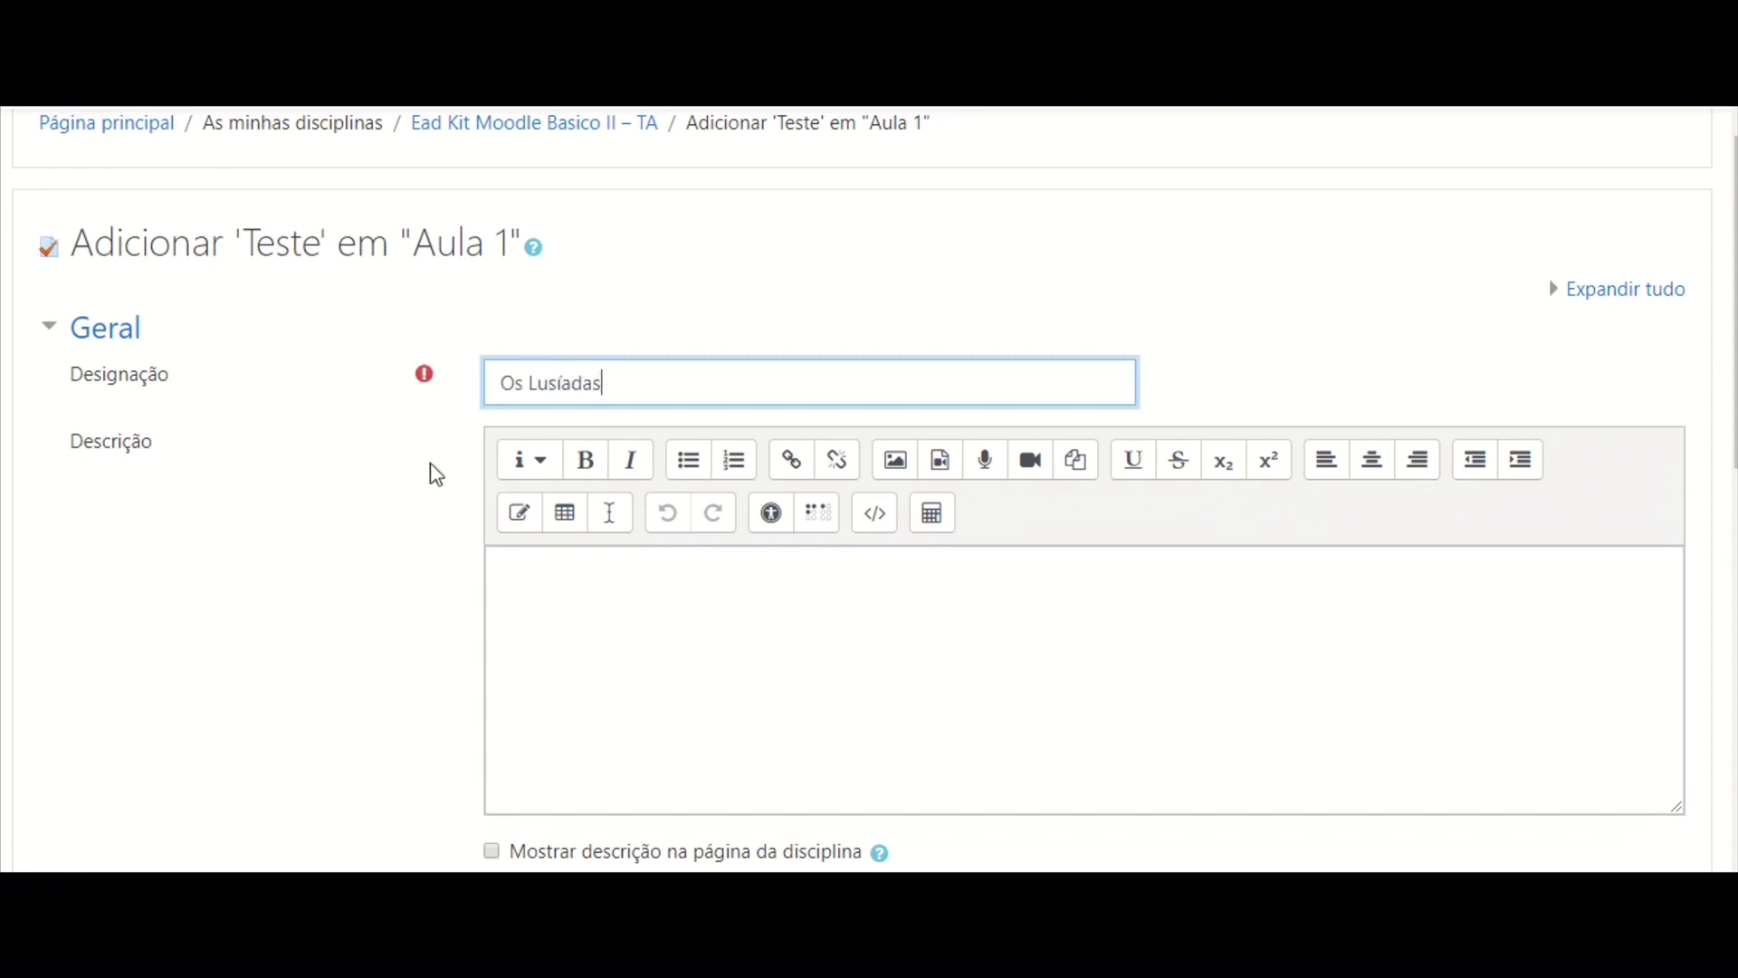
click(557, 559)
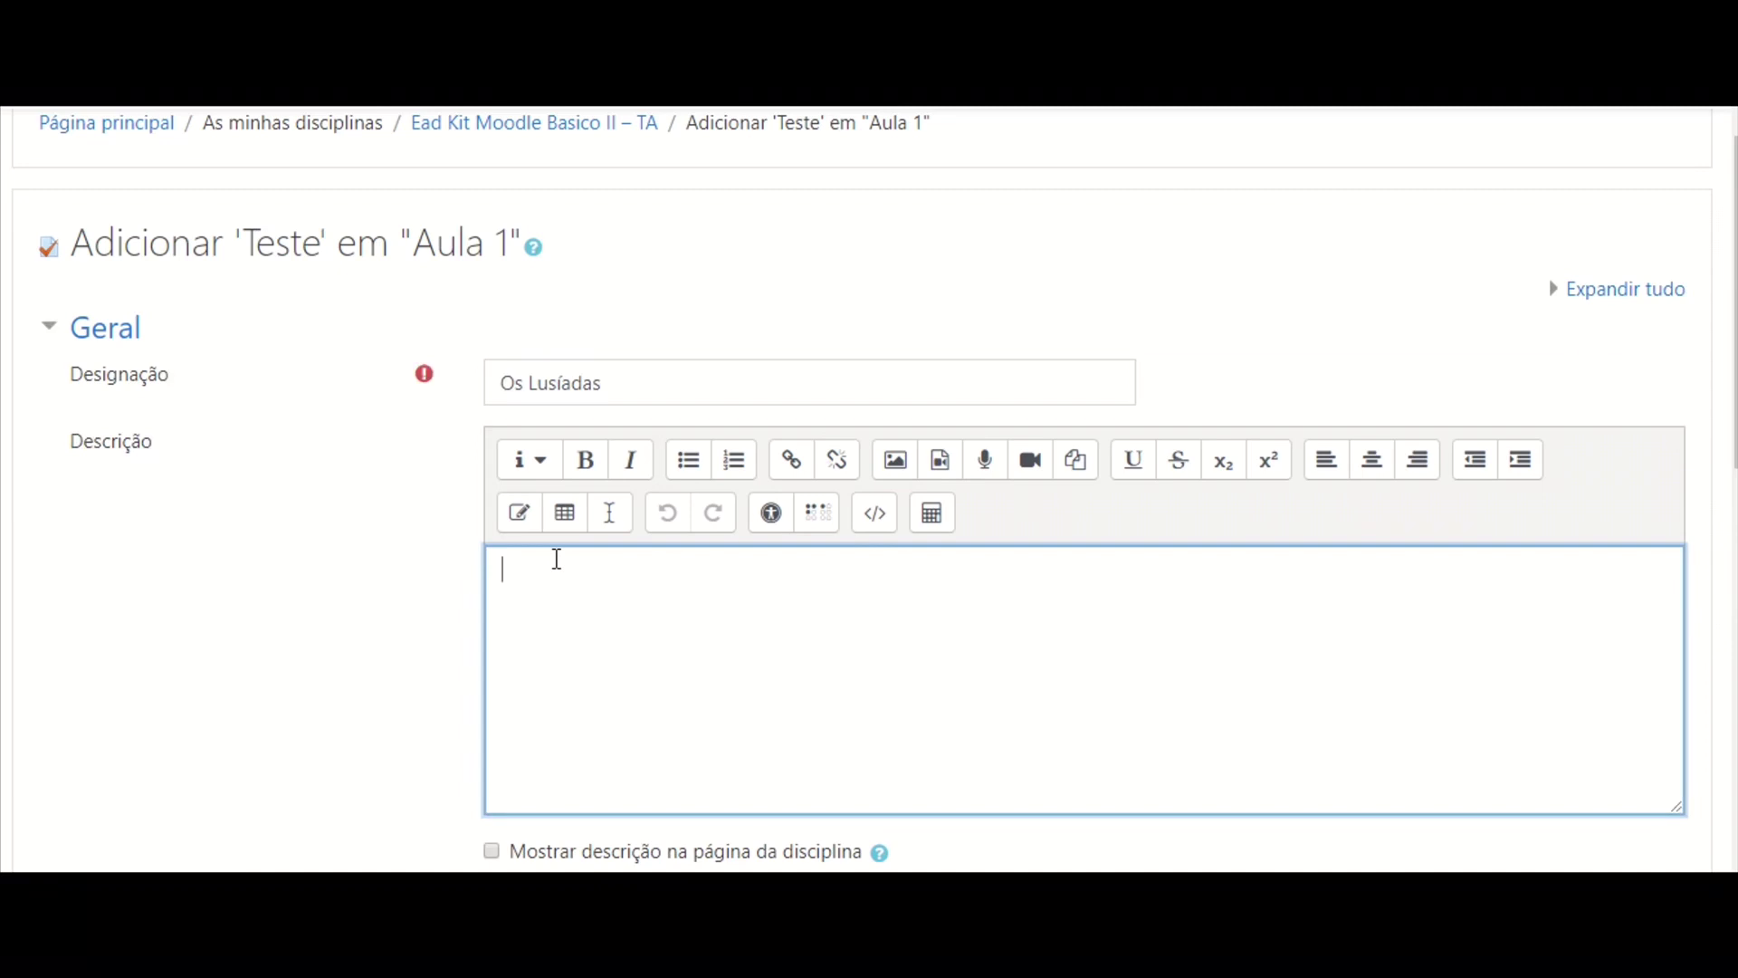
text(Respondam às se)
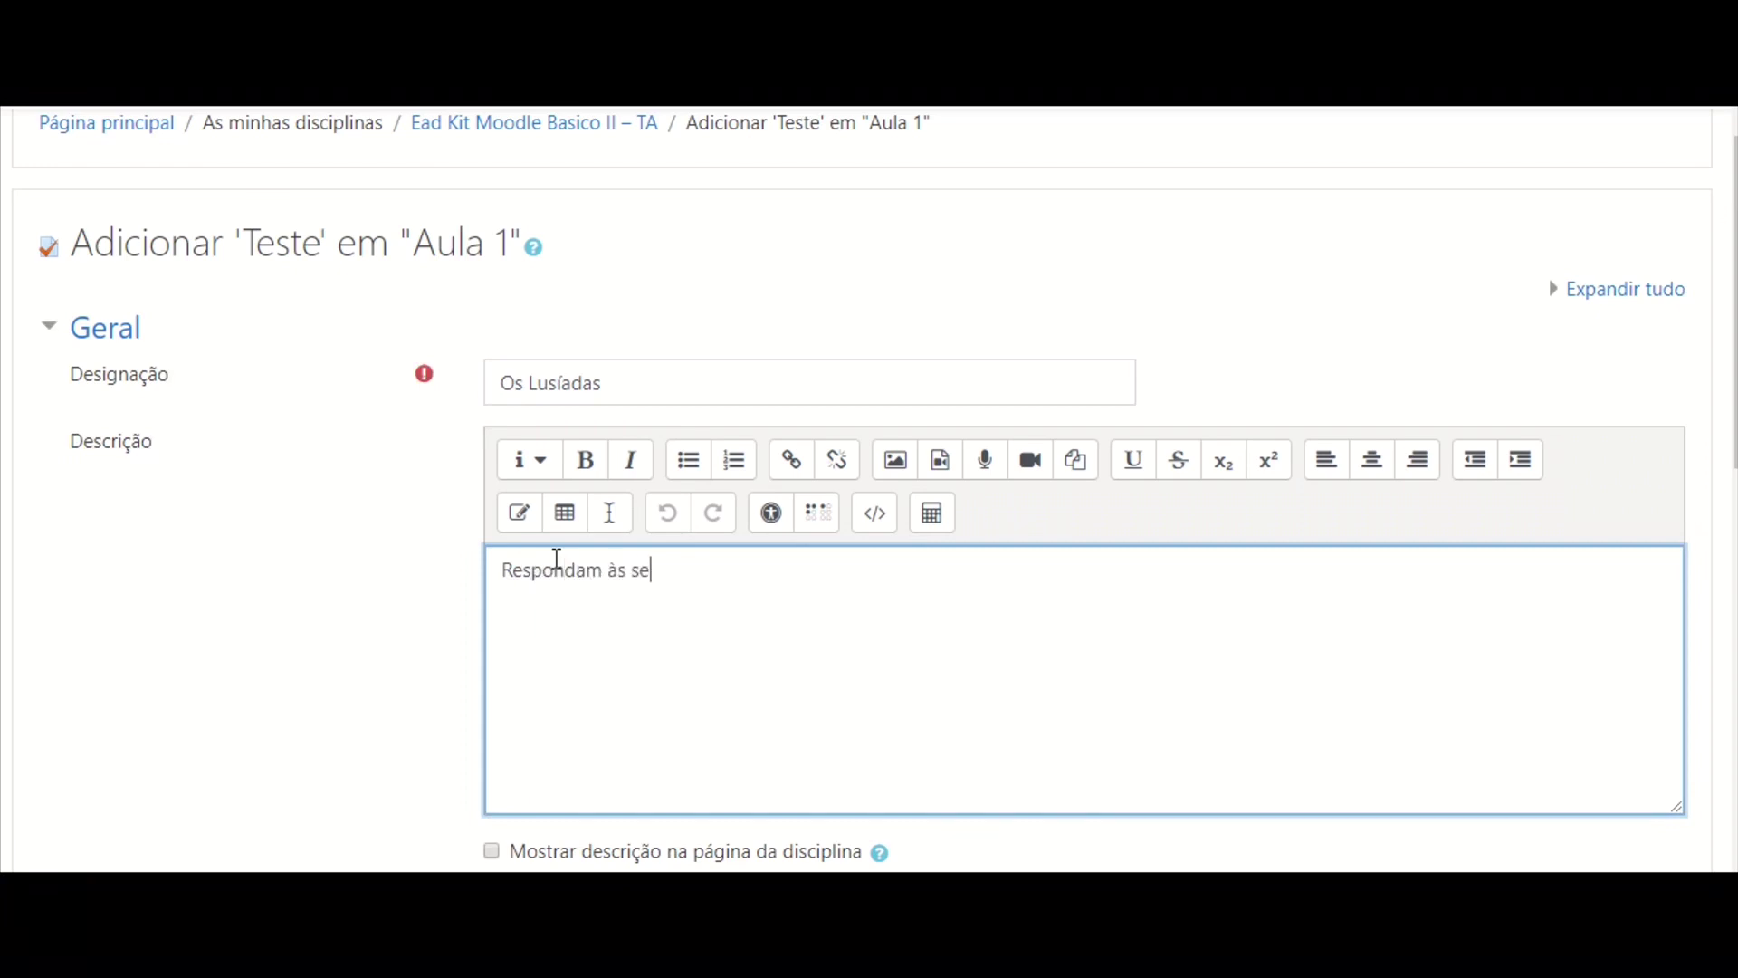
text(guintes questões. )
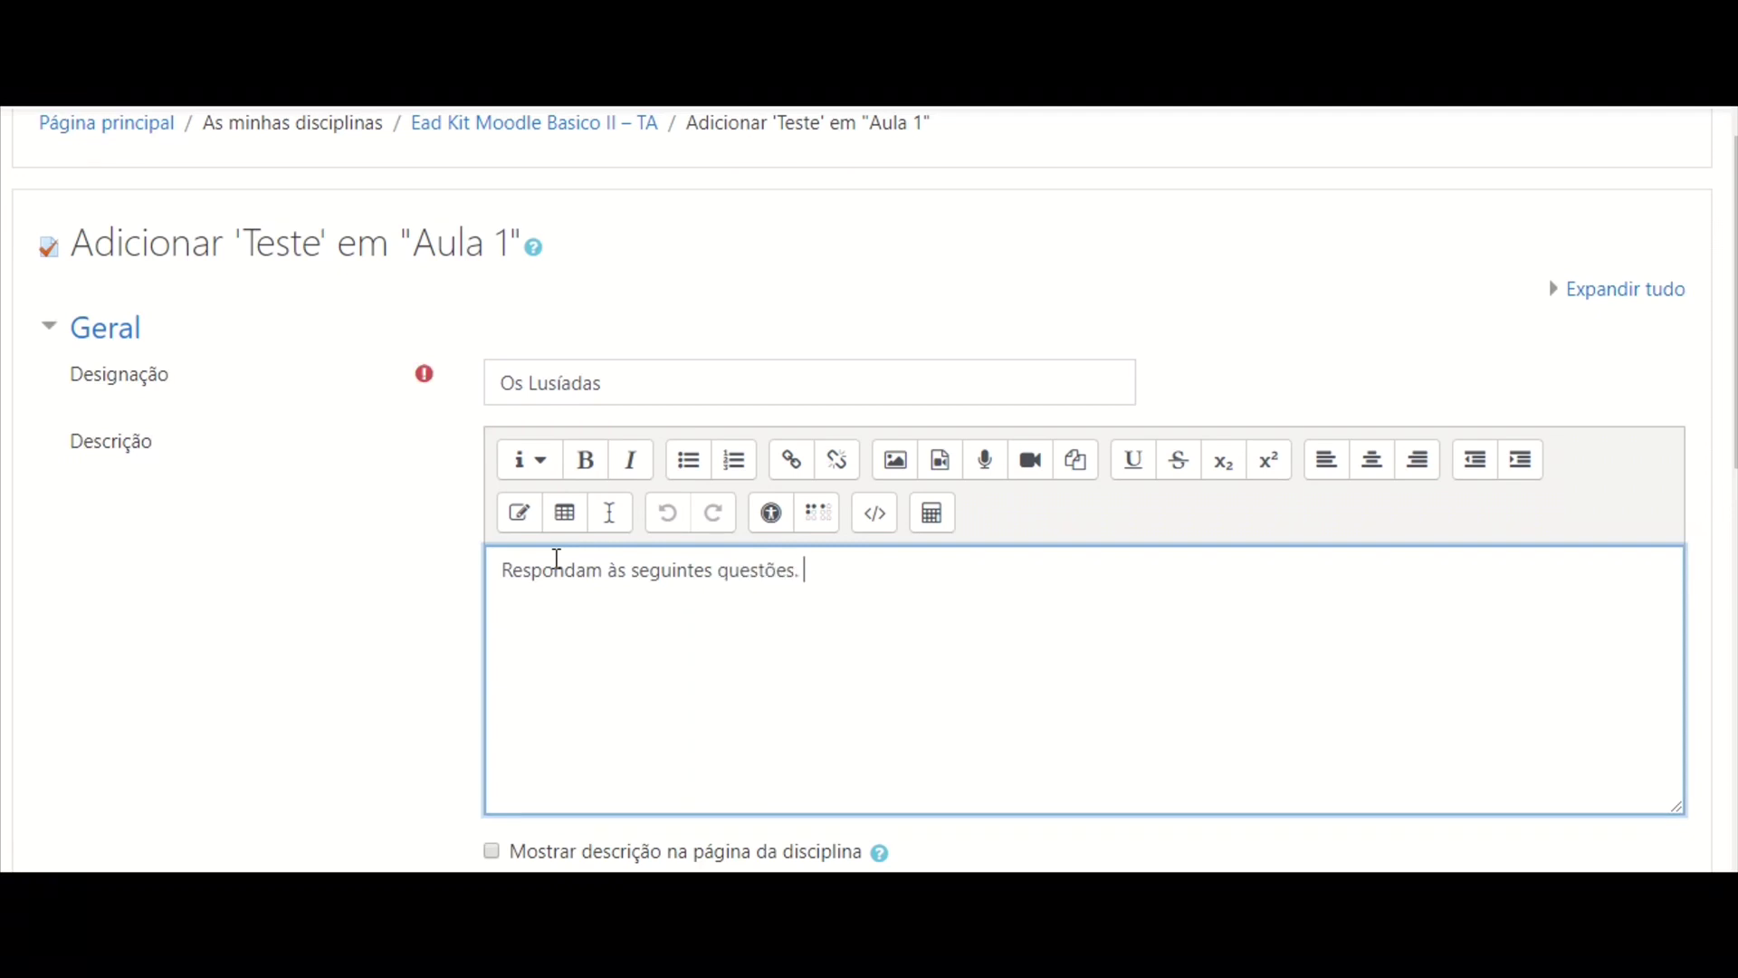
text(Atenção ao tempo limite.)
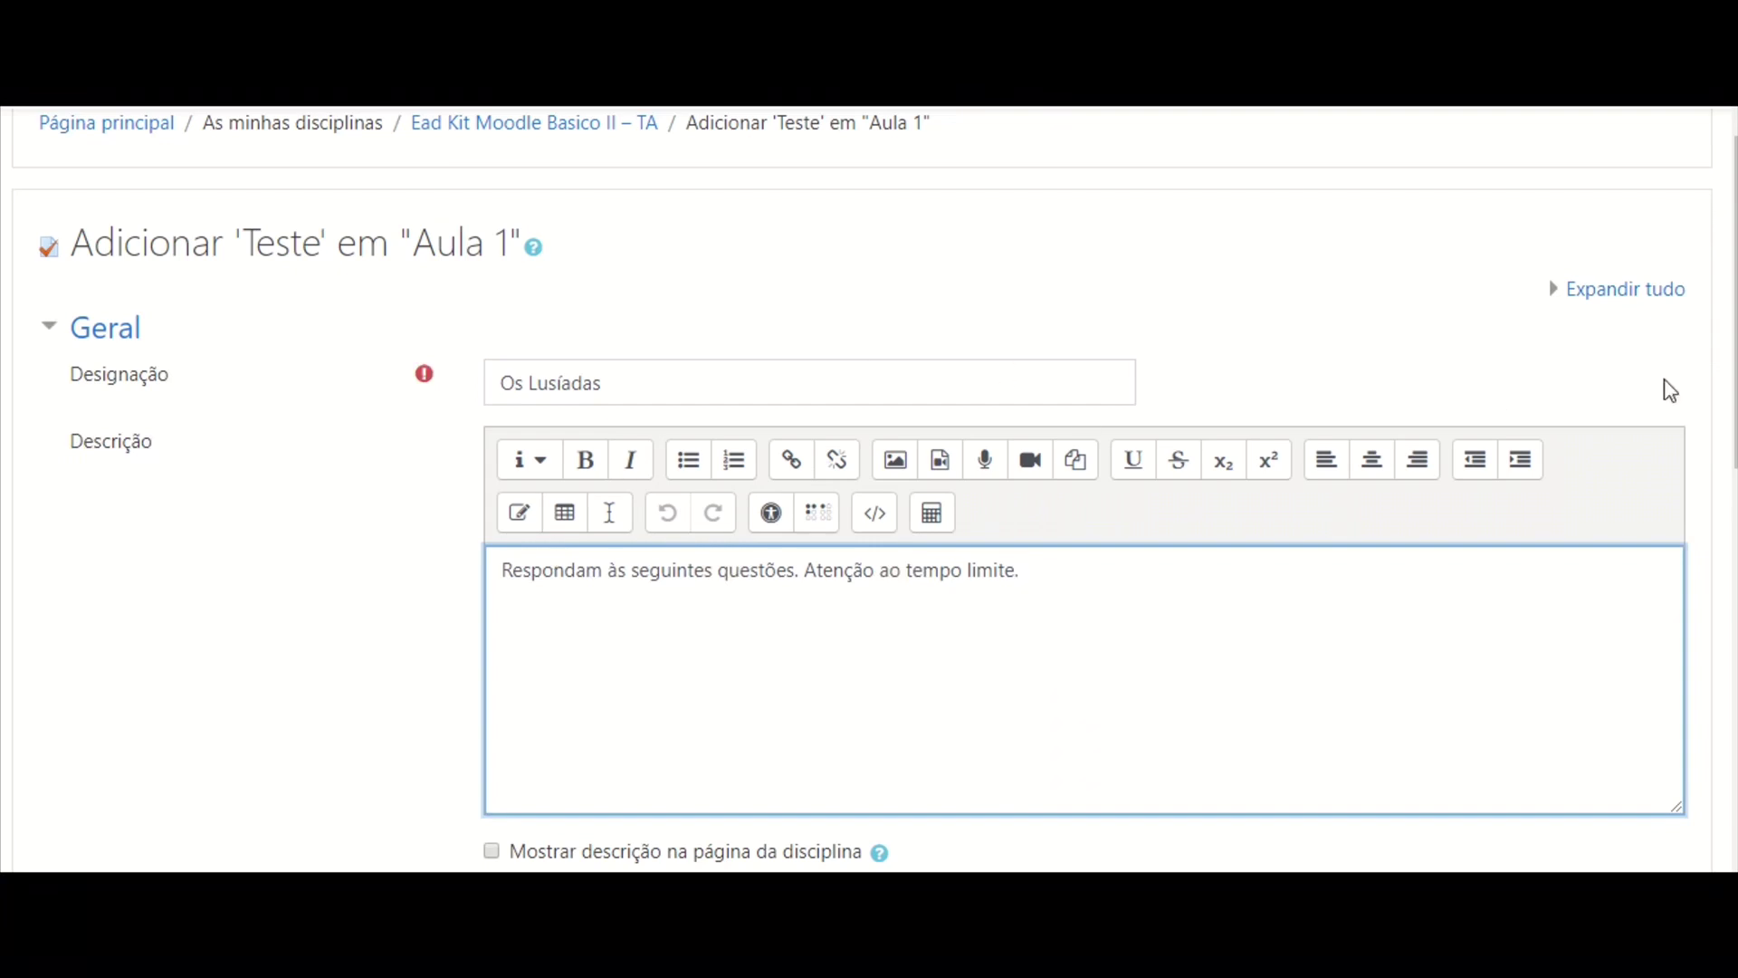
- Save the new test with its remaining settings at their defaults and return to the course page
scroll(1733, 308, down, 4)
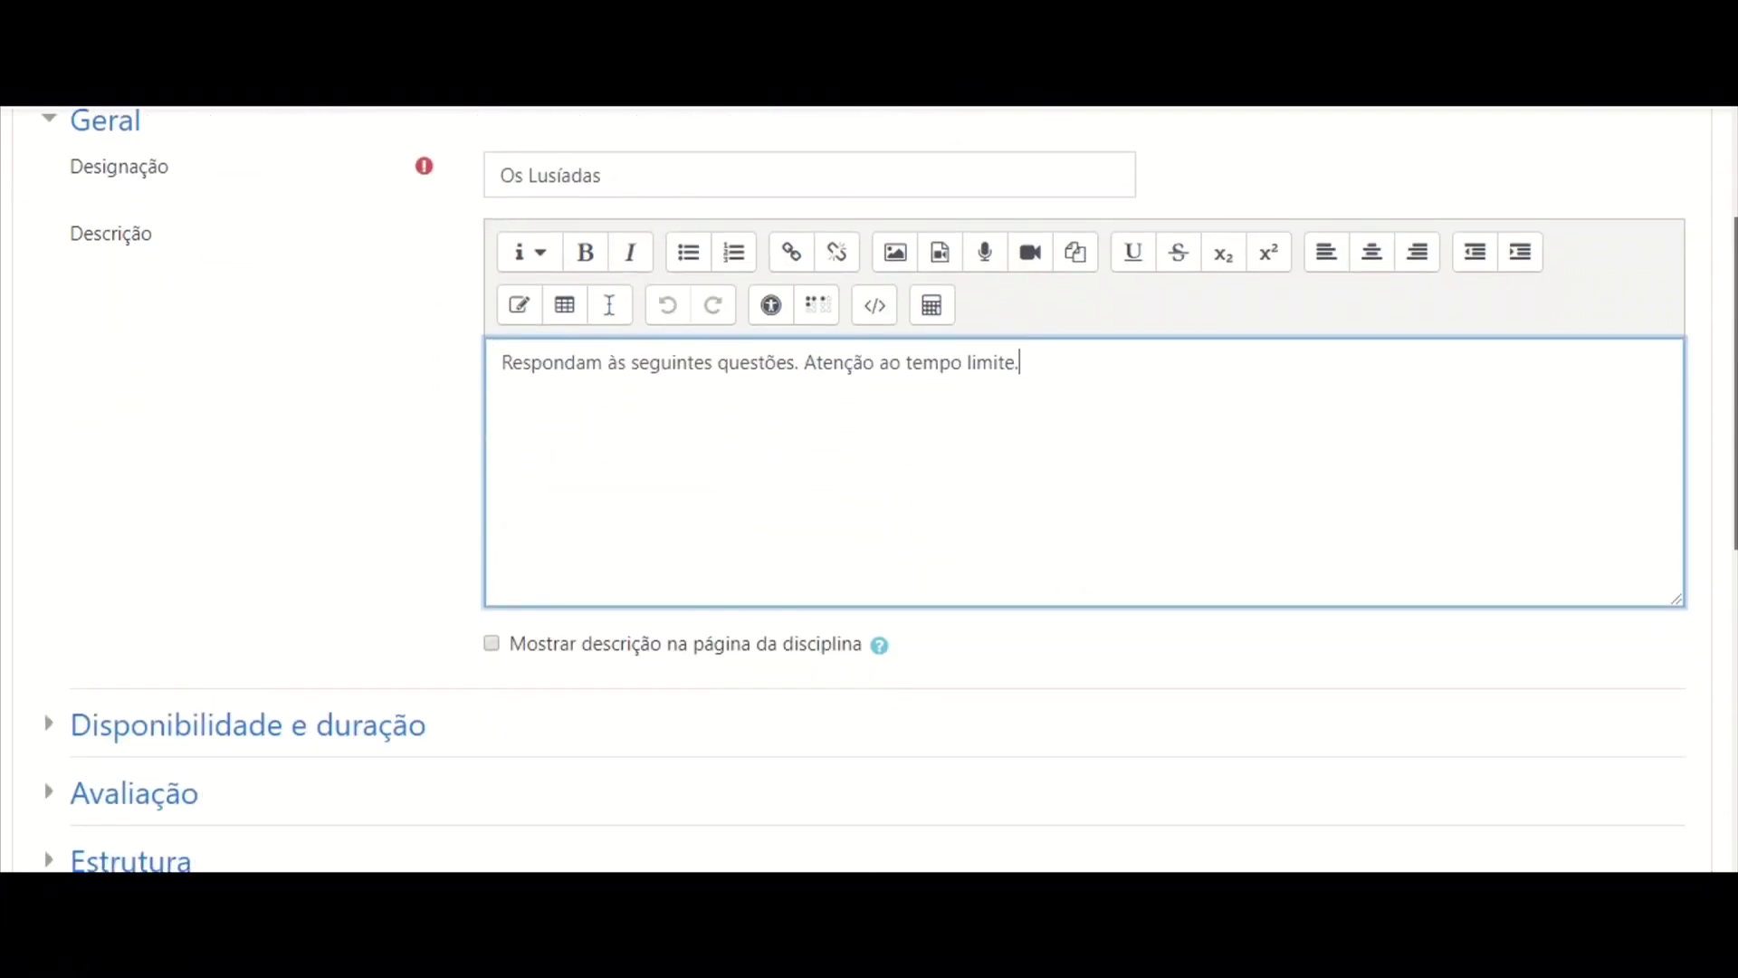
scroll(1734, 362, down, 2)
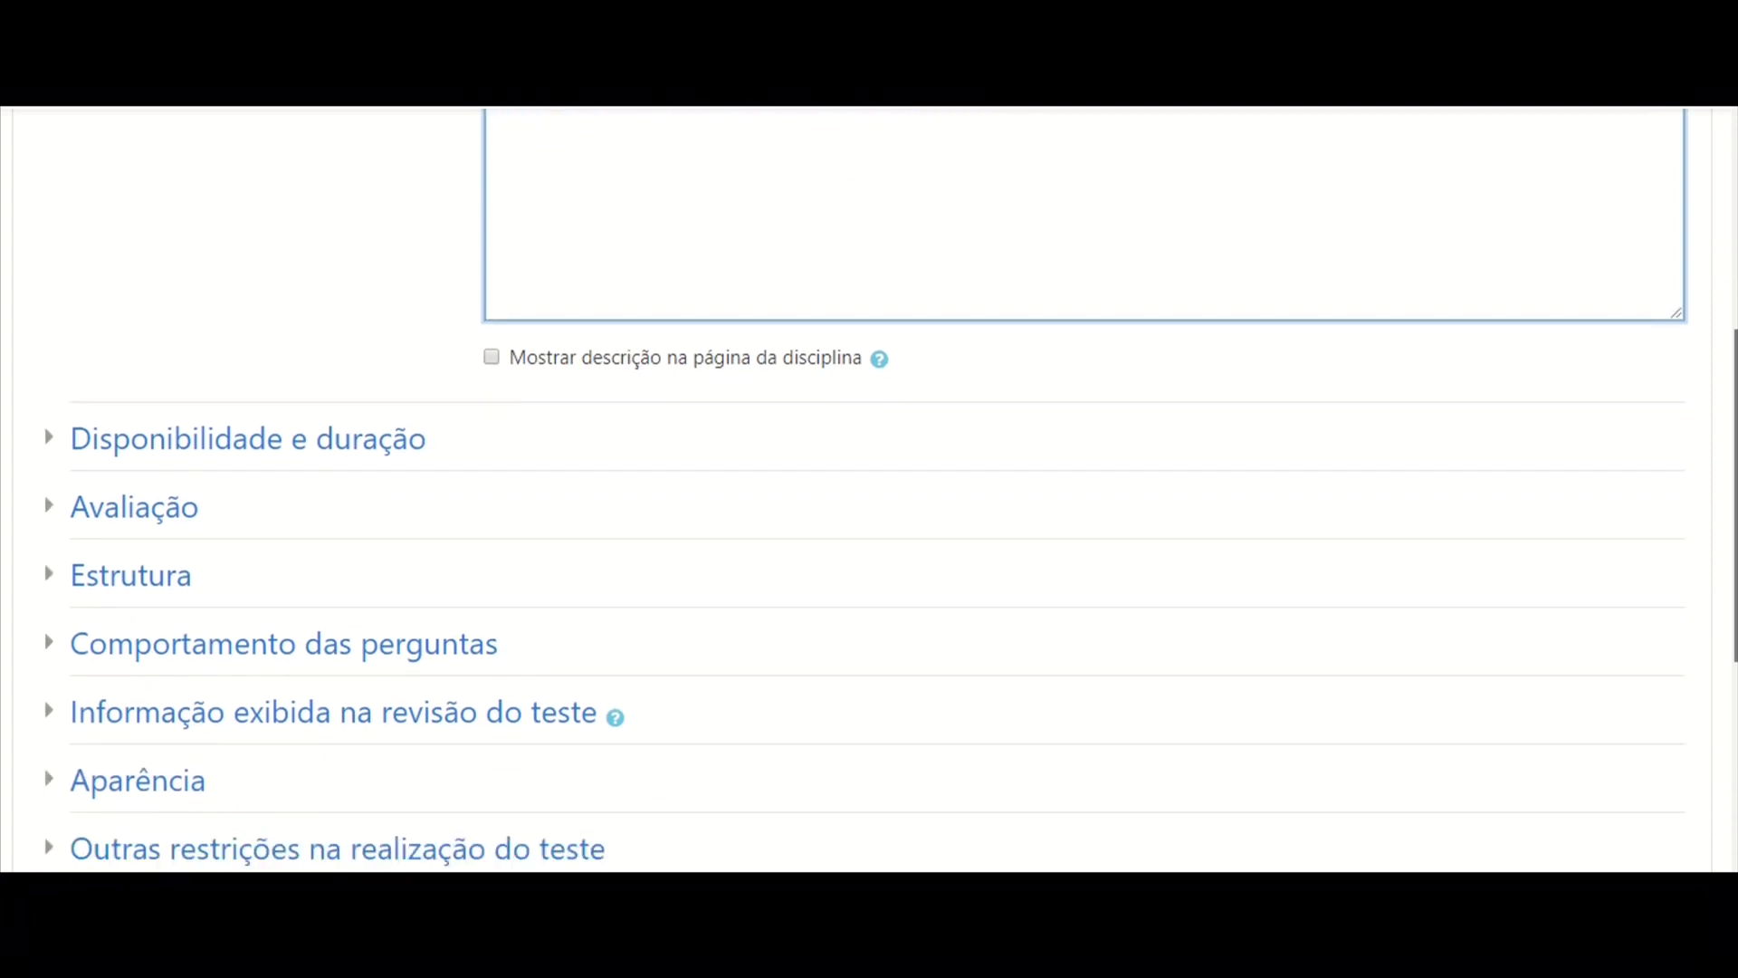
scroll(869, 489, down, 1)
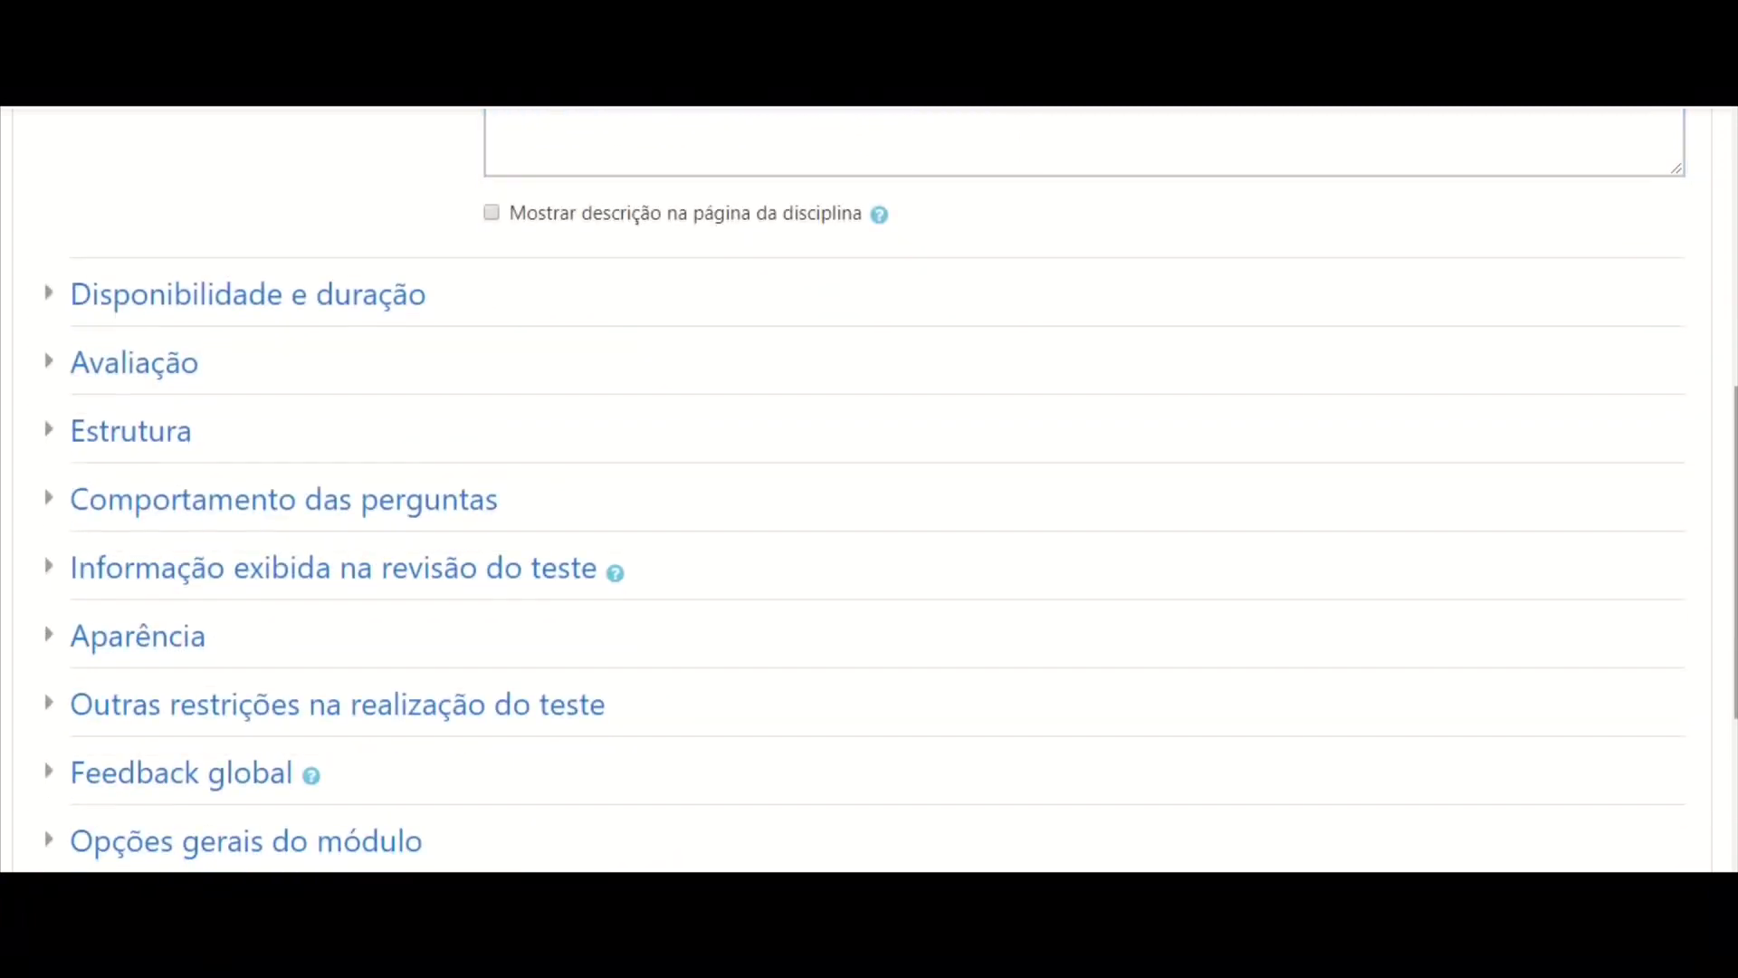
scroll(870, 489, down, 3)
scroll(1675, 551, down, 1)
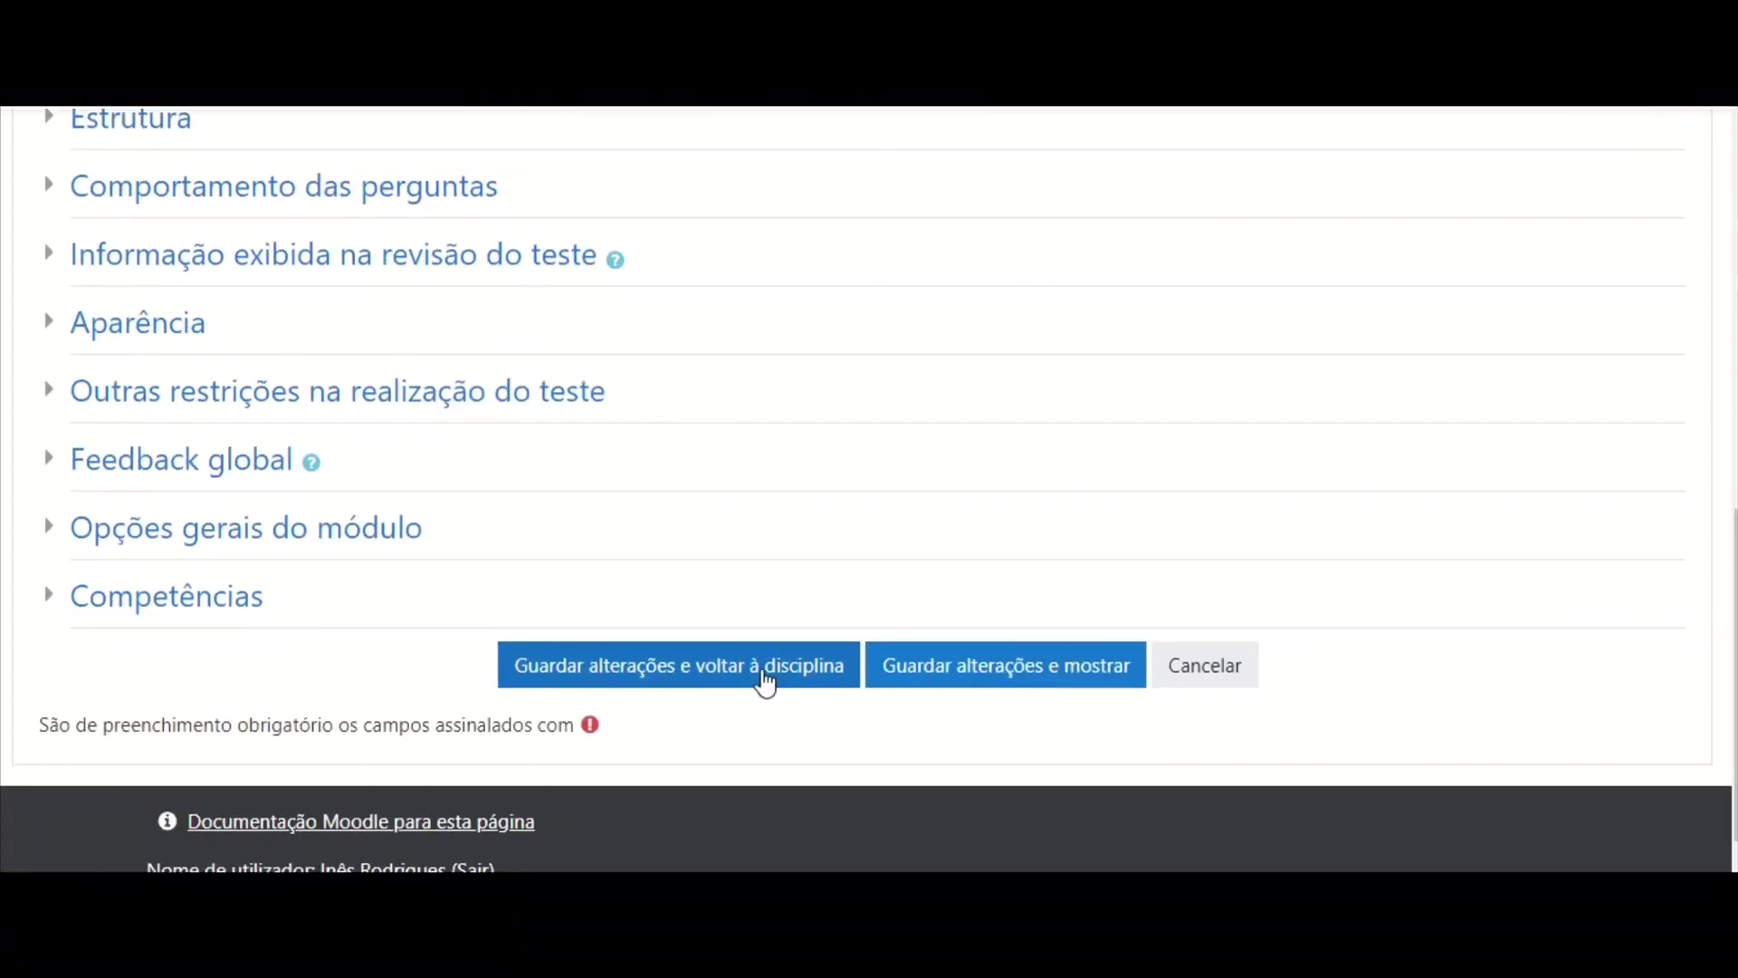
click(762, 684)
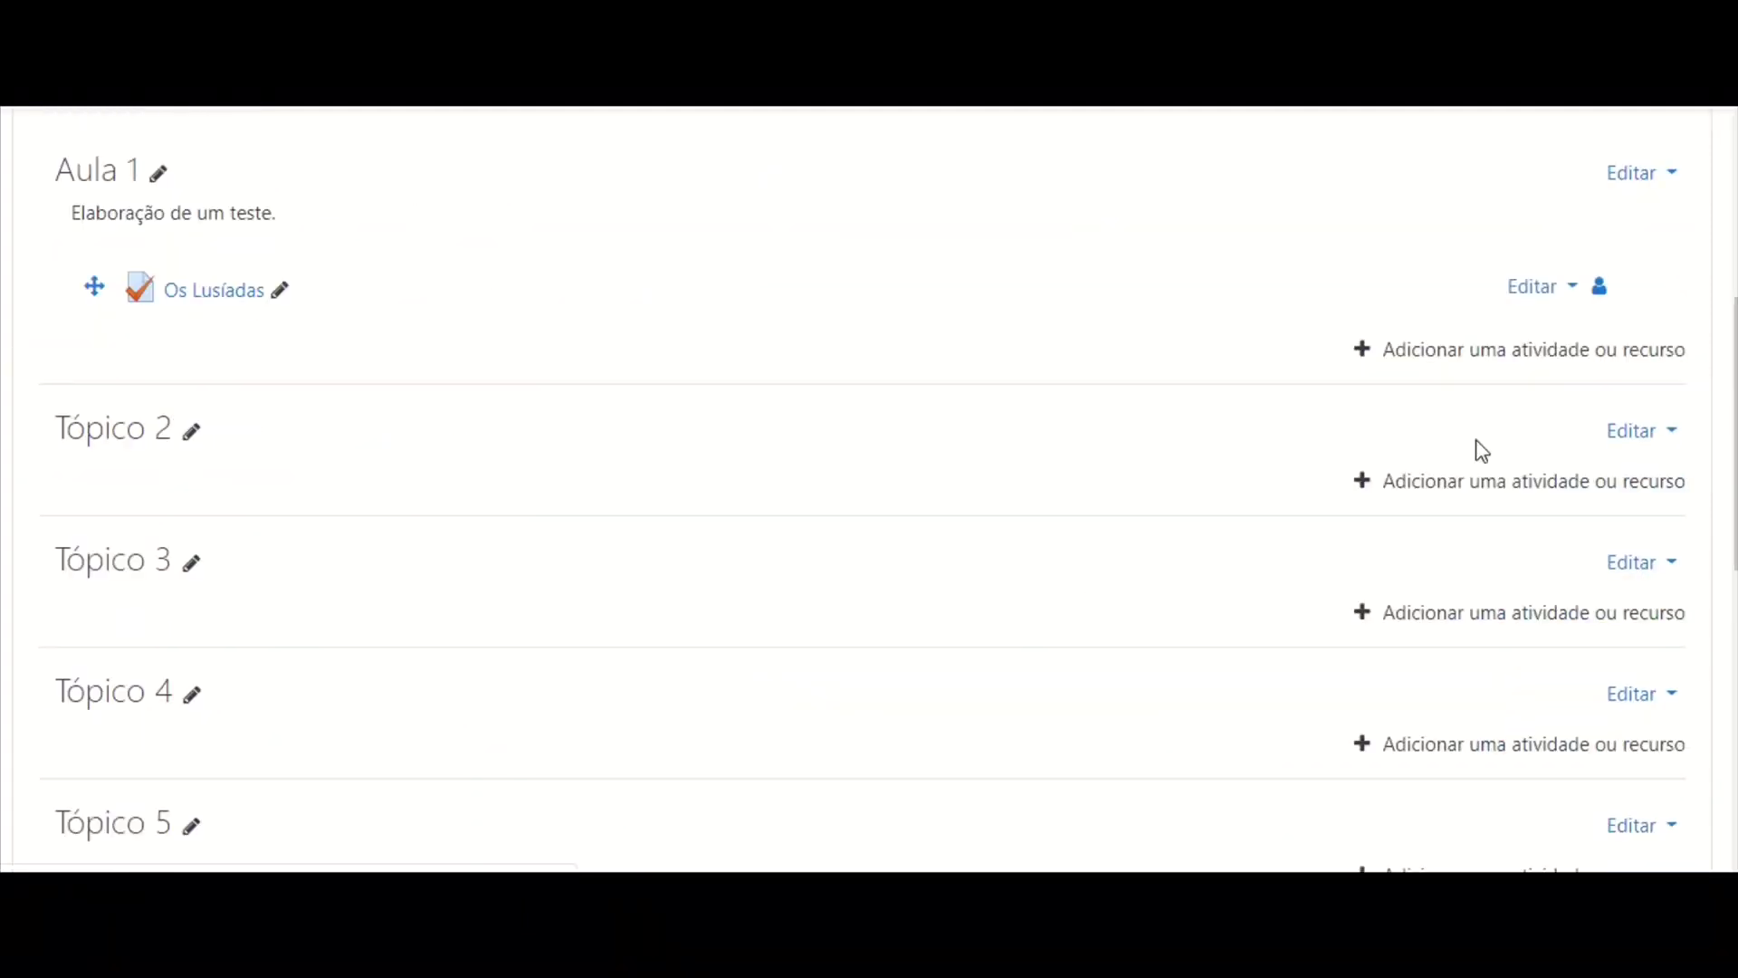
- Open the Os Lusíadas test for editing and save its maximum grade as 20
click(197, 295)
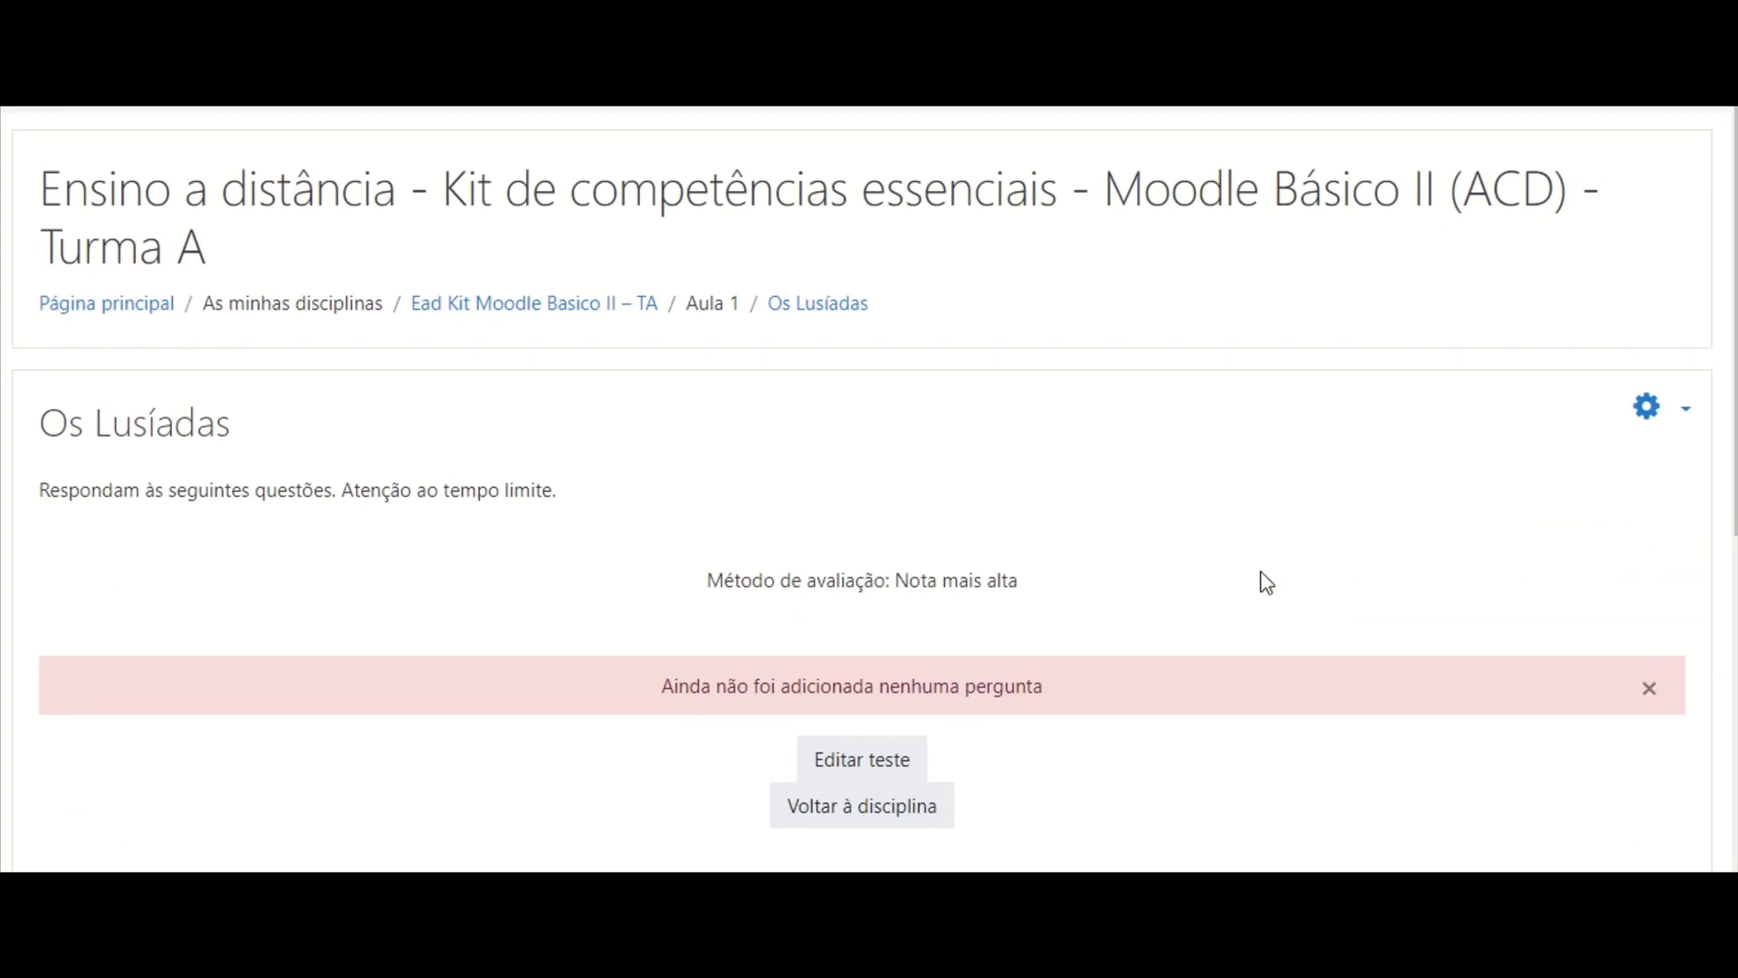
click(862, 766)
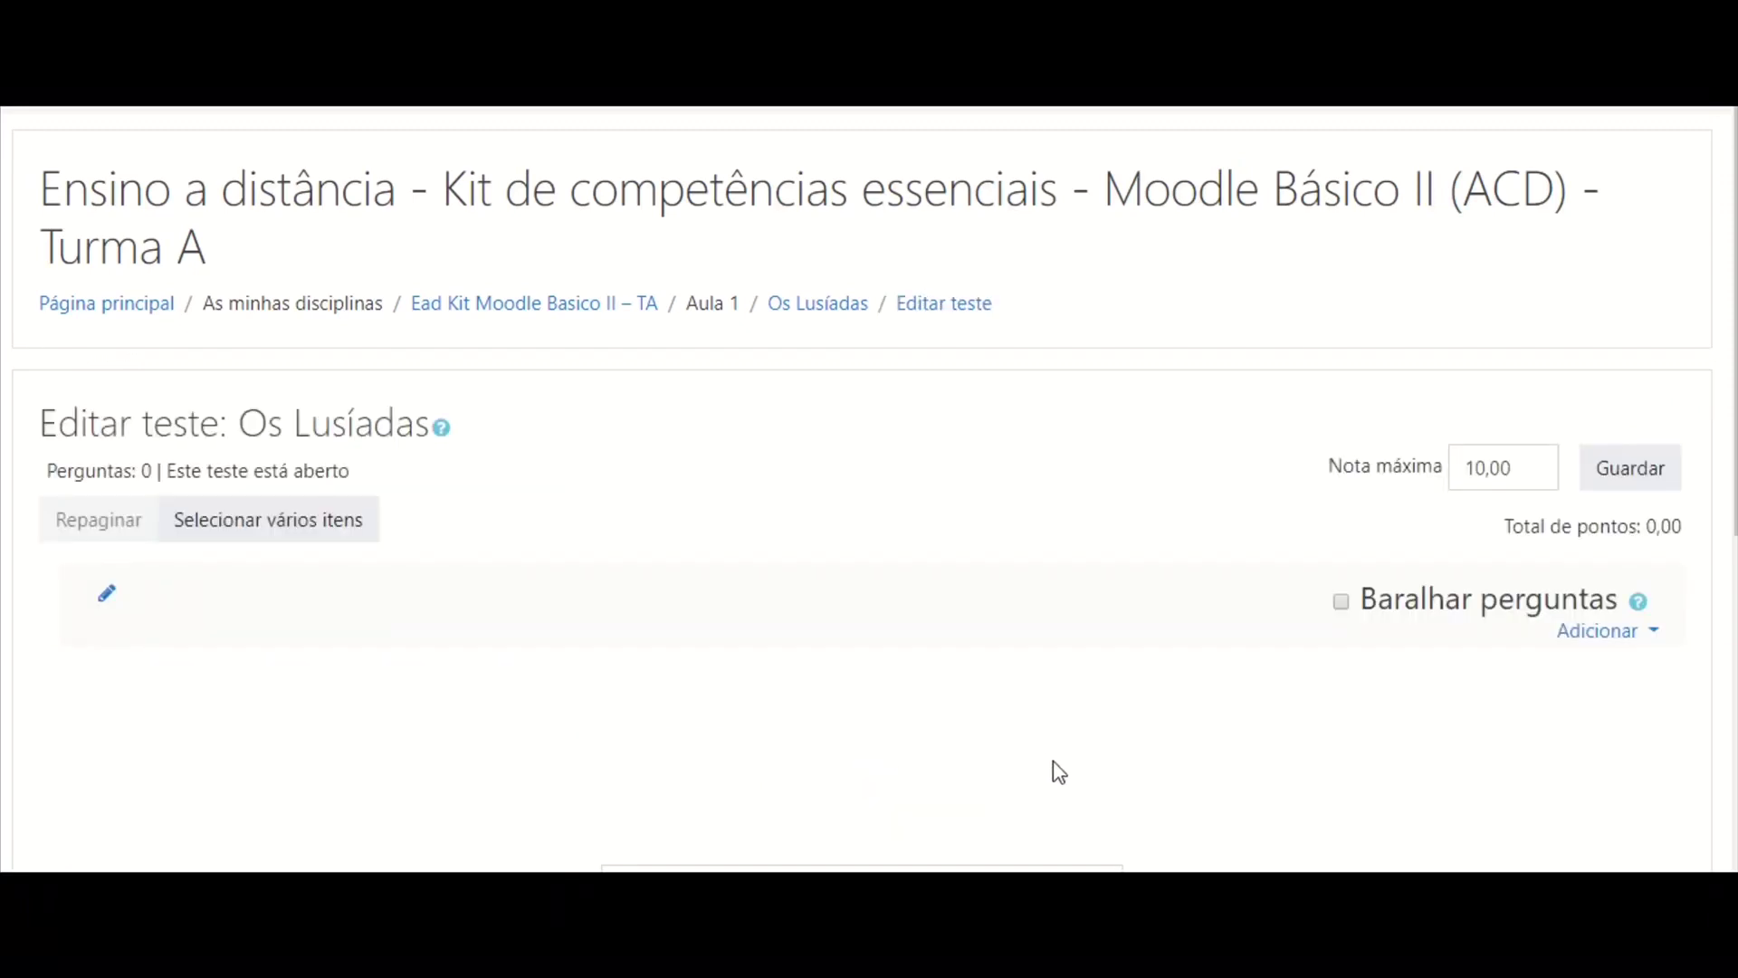
click(1488, 466)
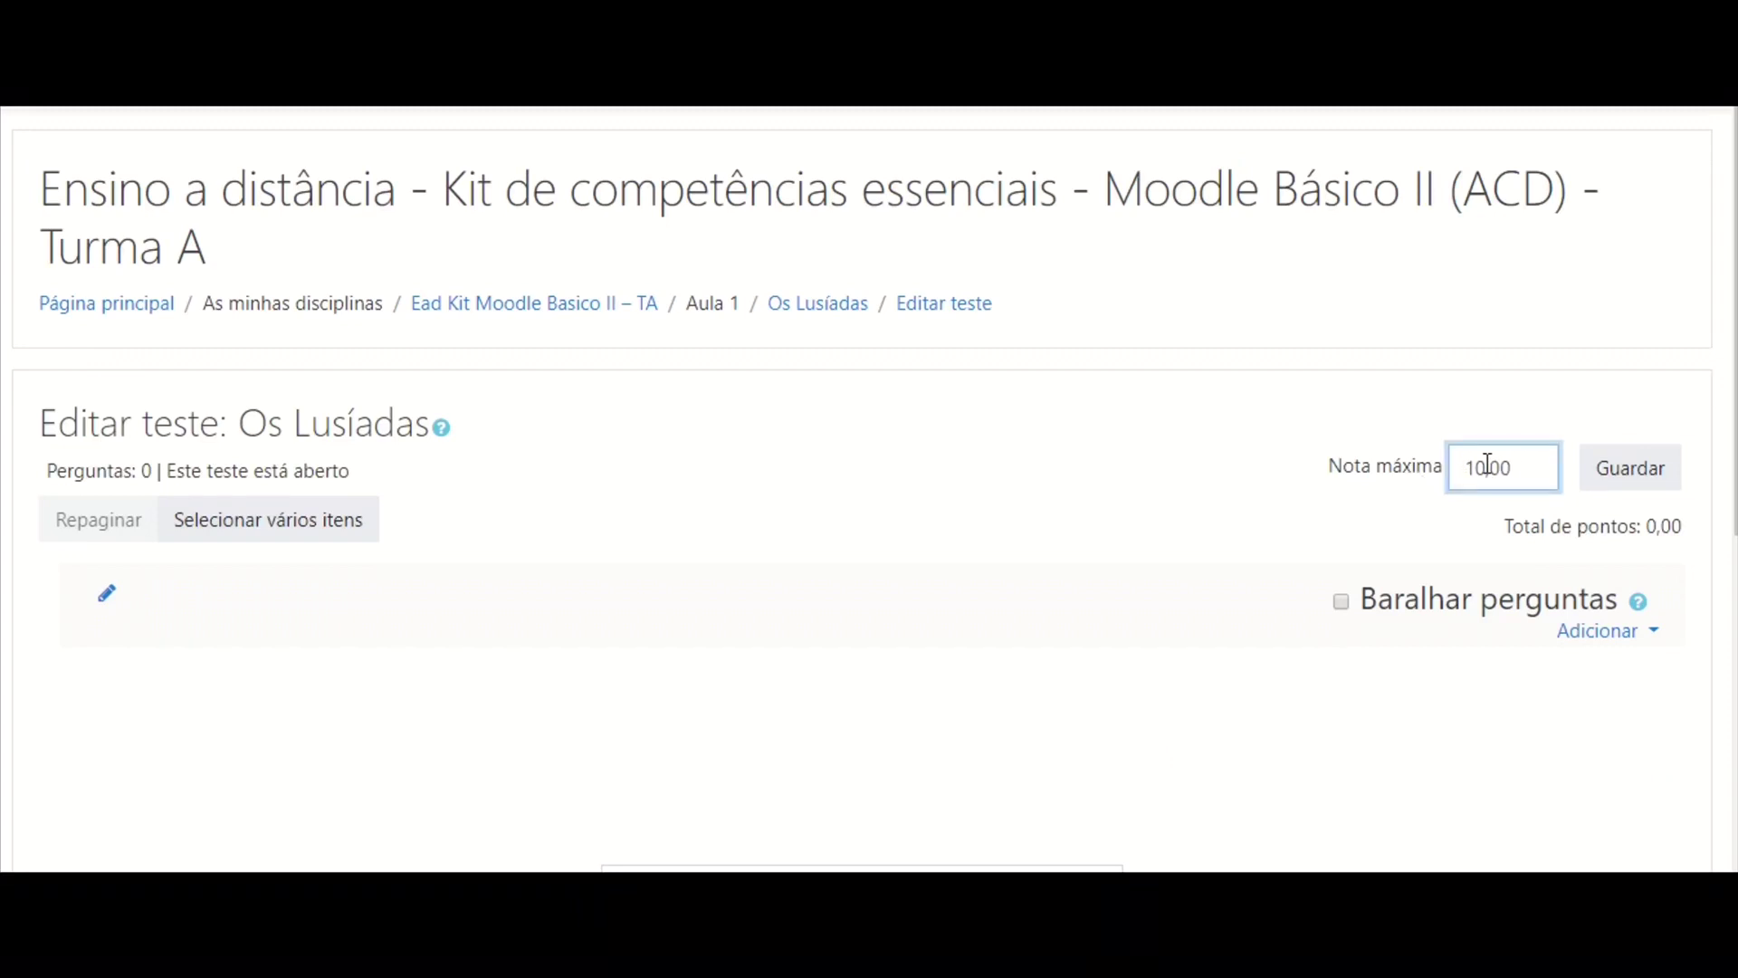
text(0)
key(BackSpace)
key(BackSpace)
key(BackSpace)
text(20)
click(1656, 475)
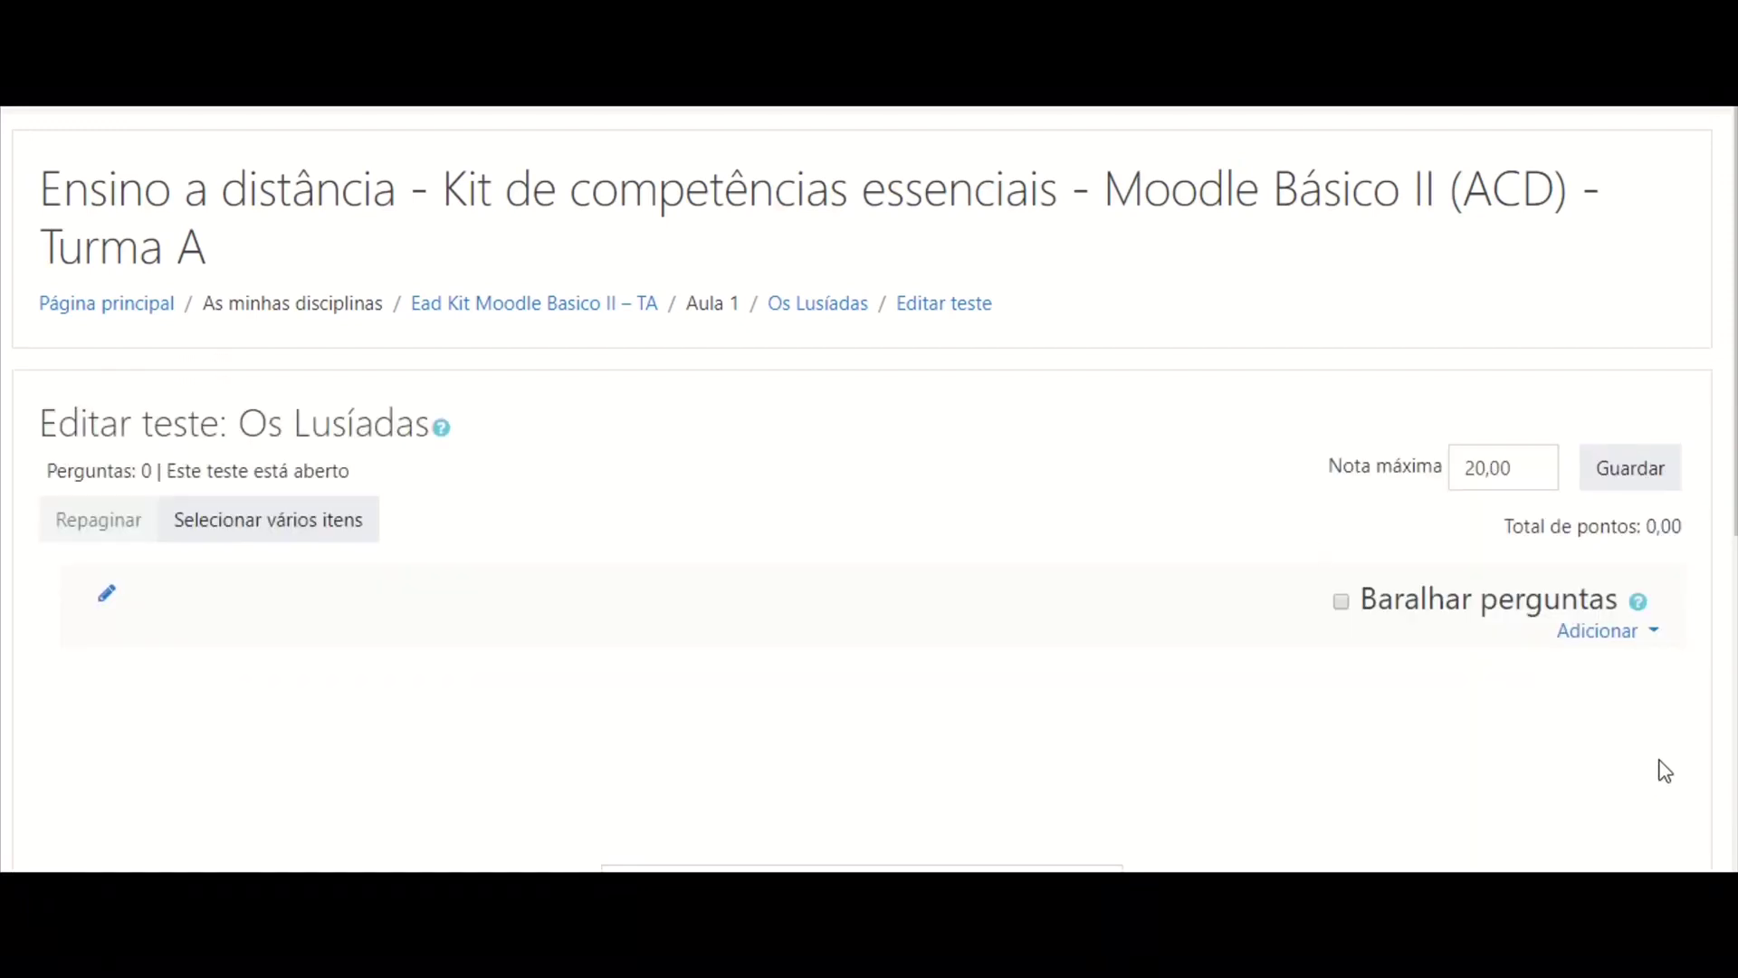
click(1636, 645)
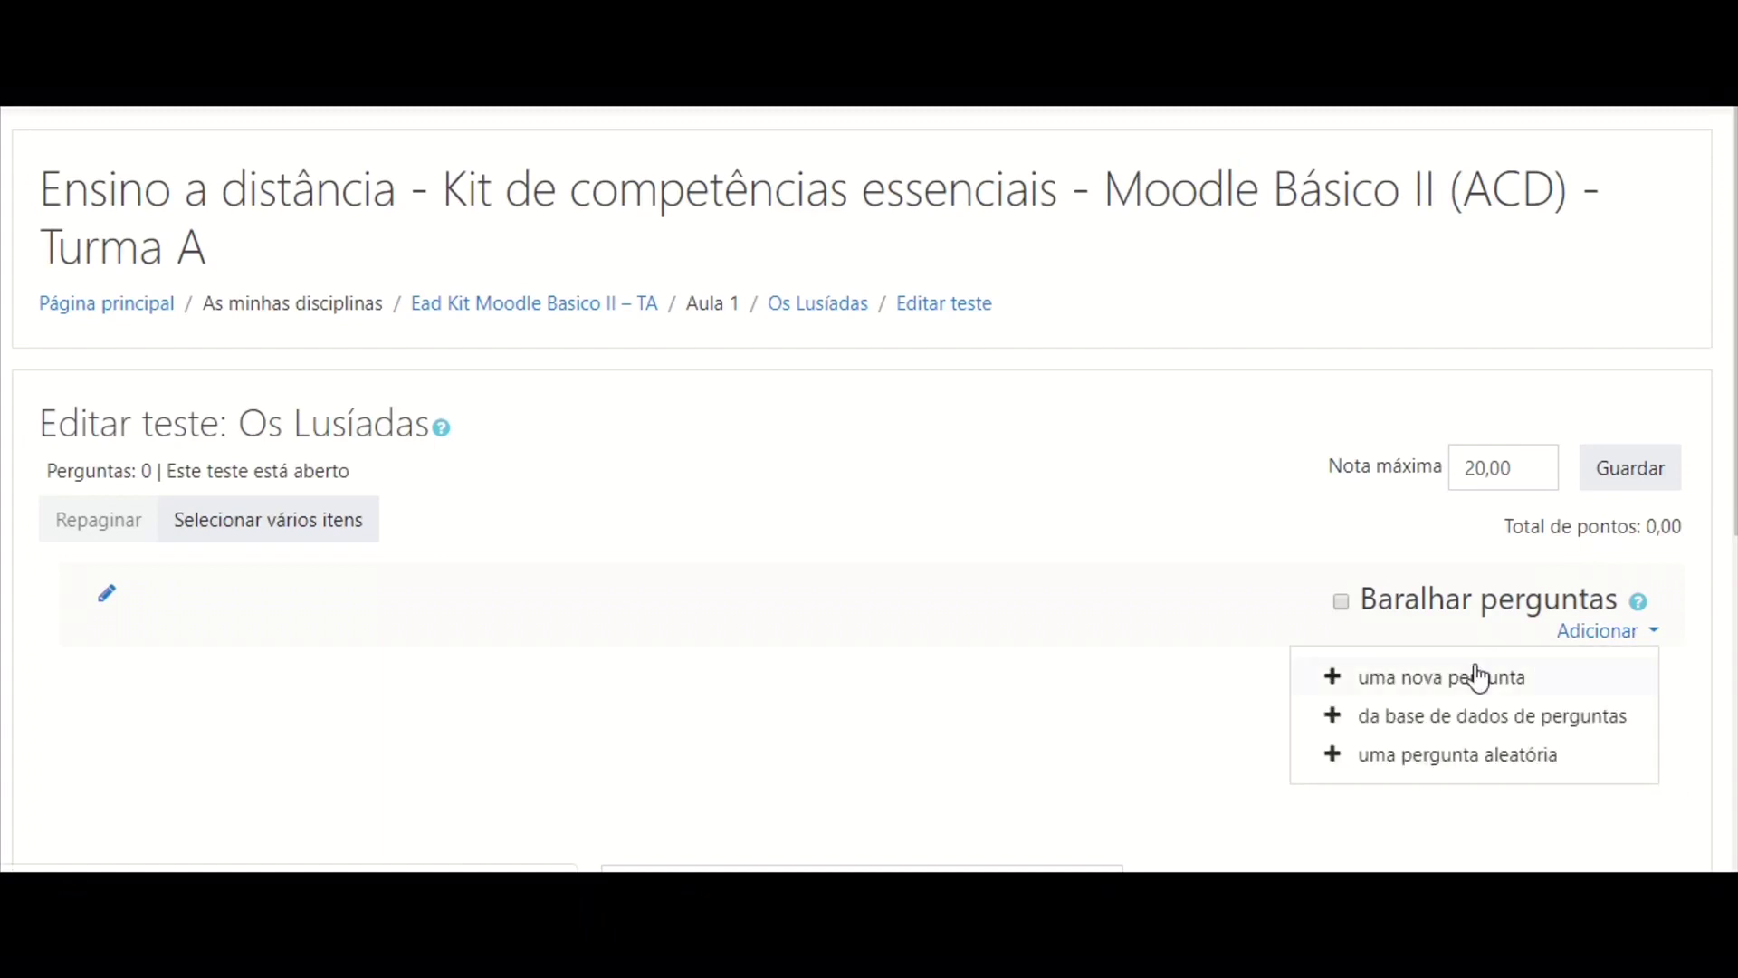
click(1423, 730)
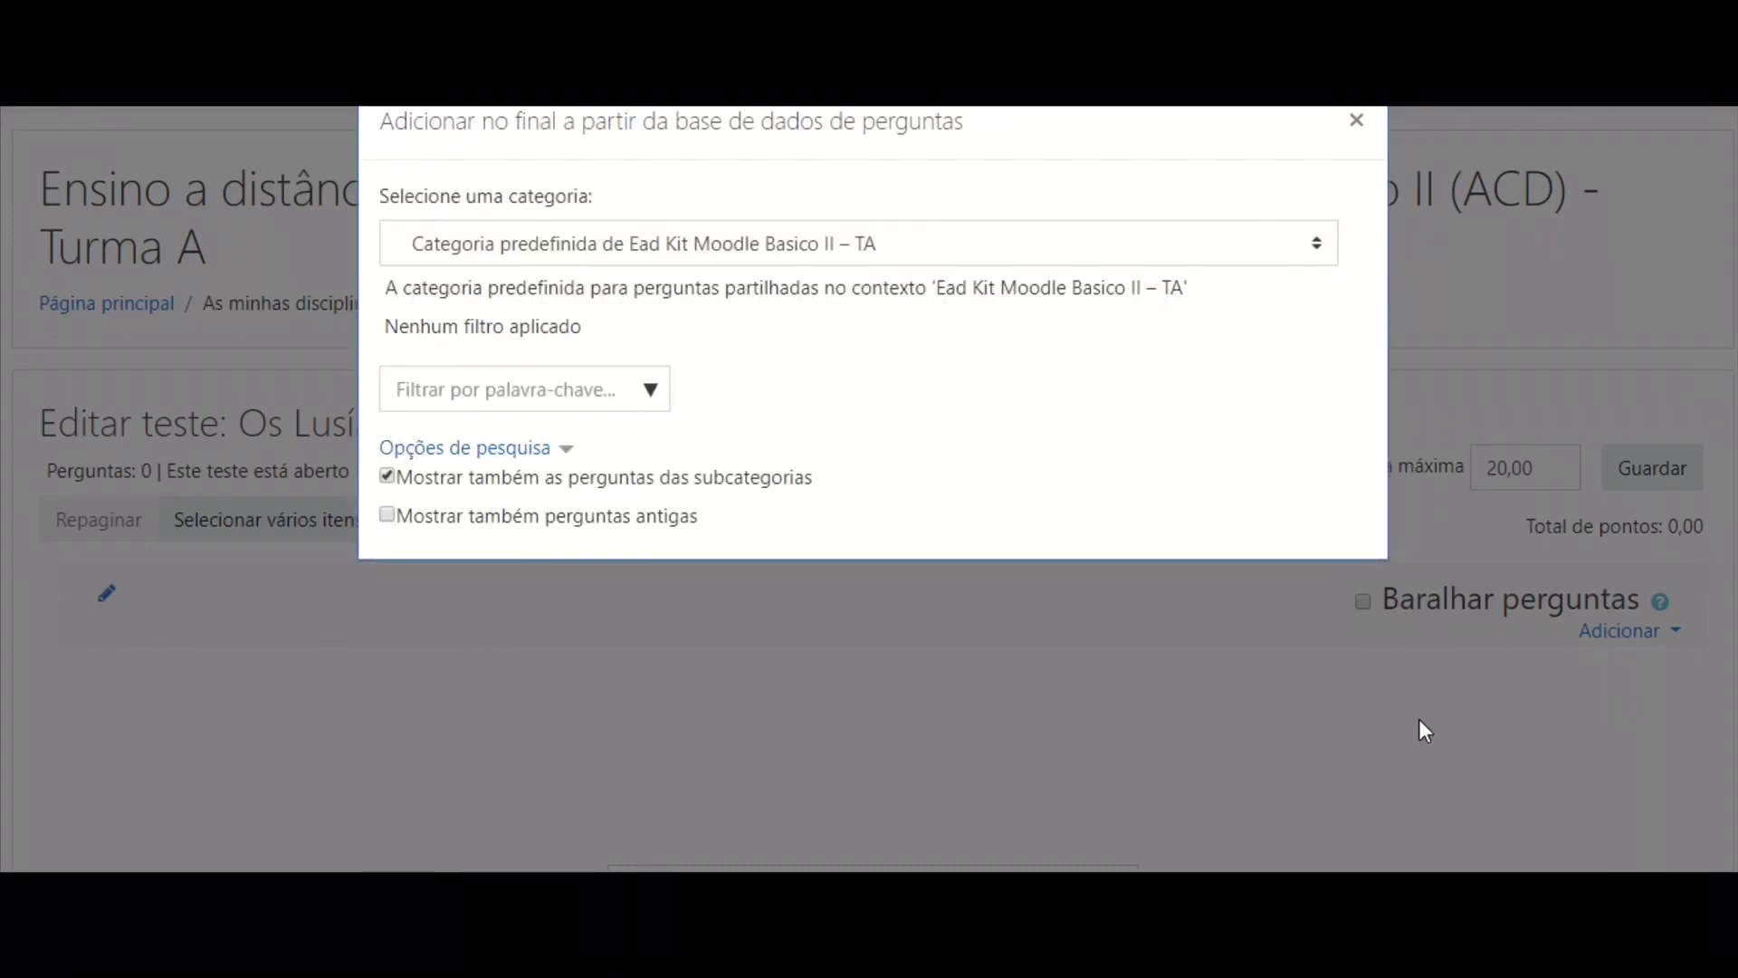
click(1261, 246)
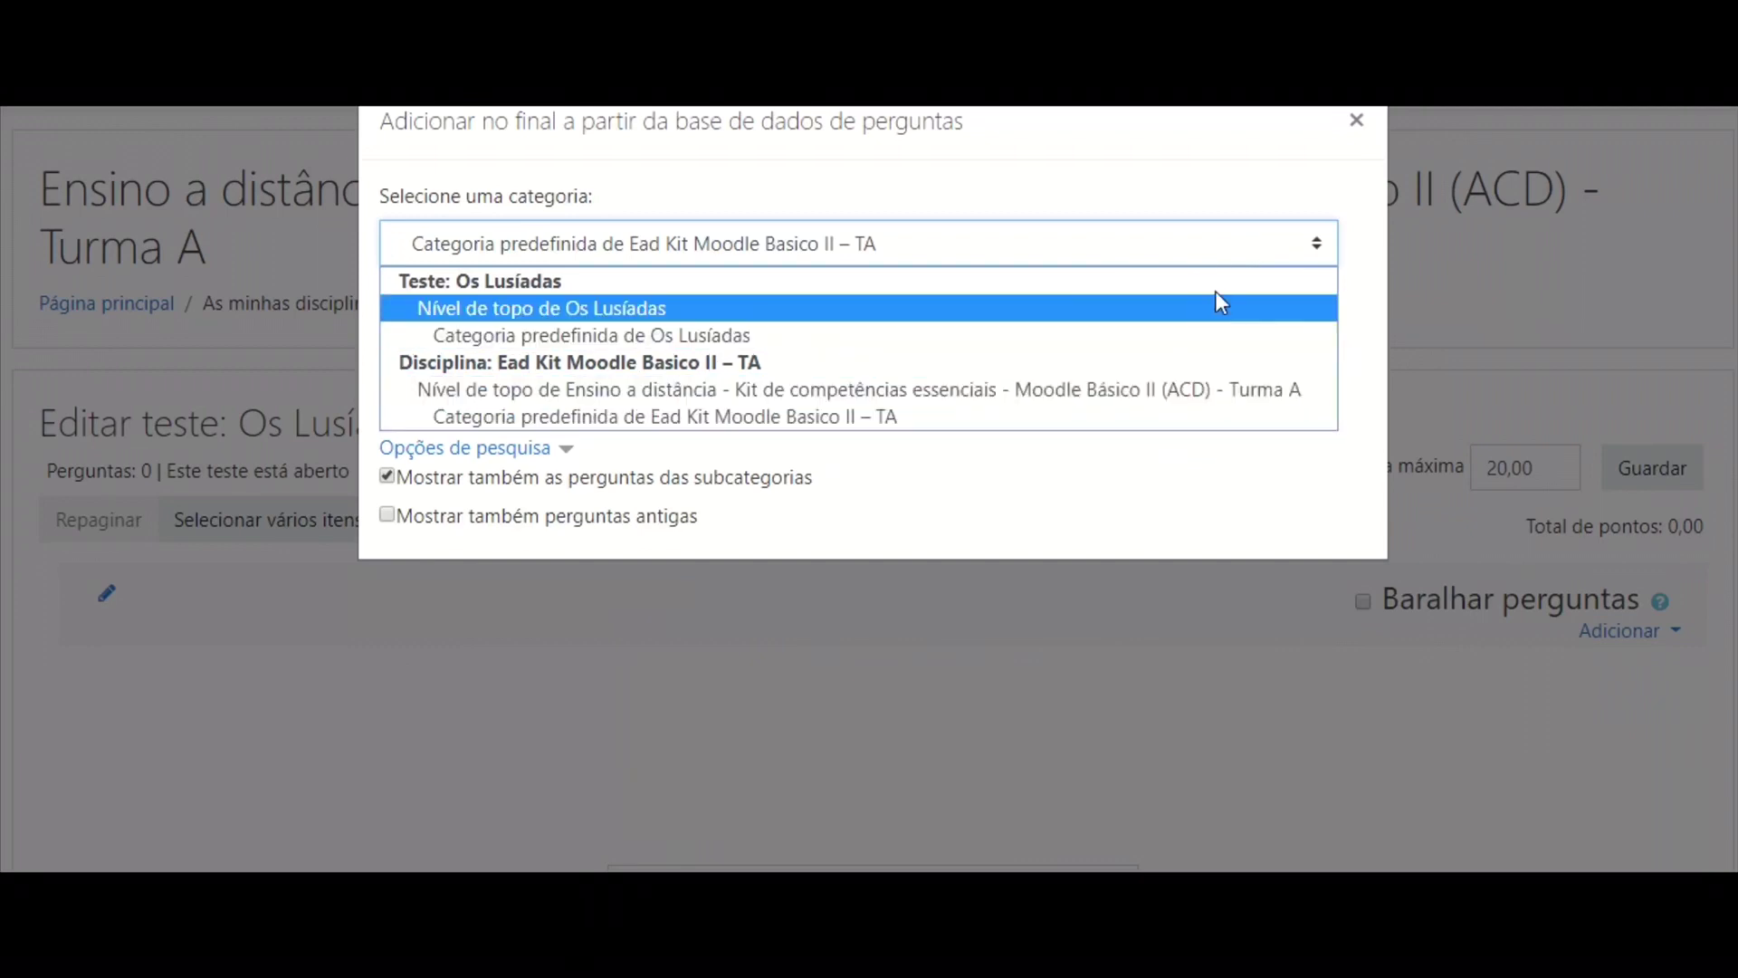
click(1304, 248)
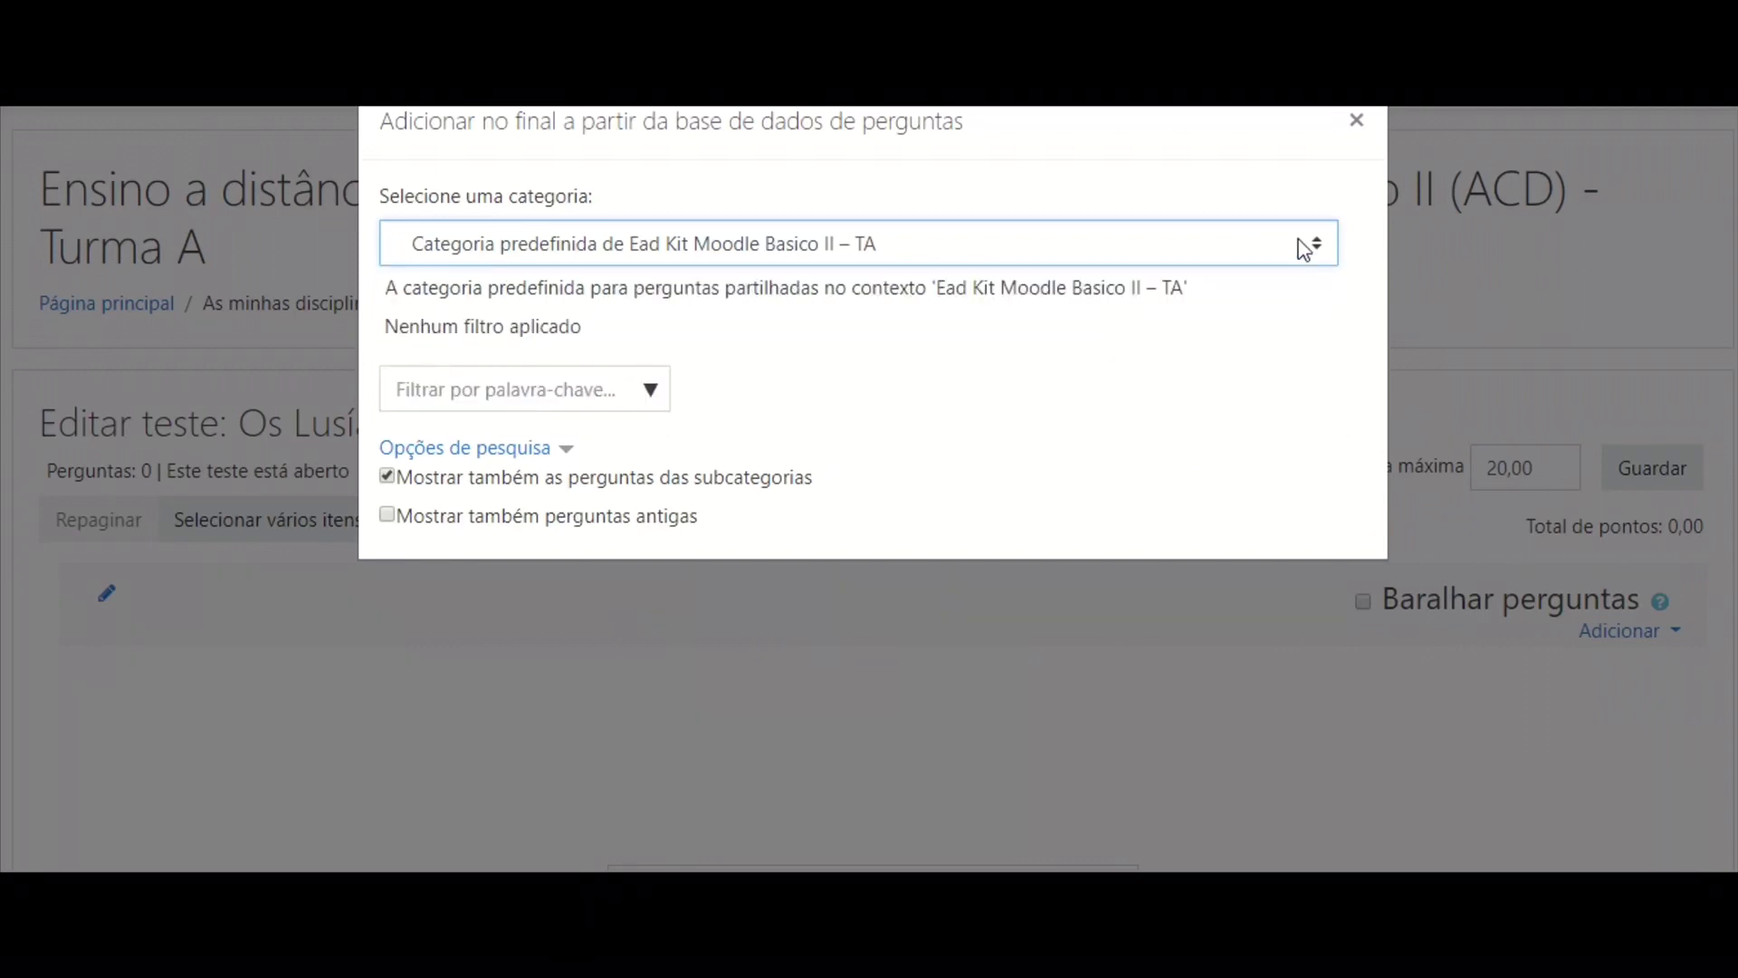
click(1357, 121)
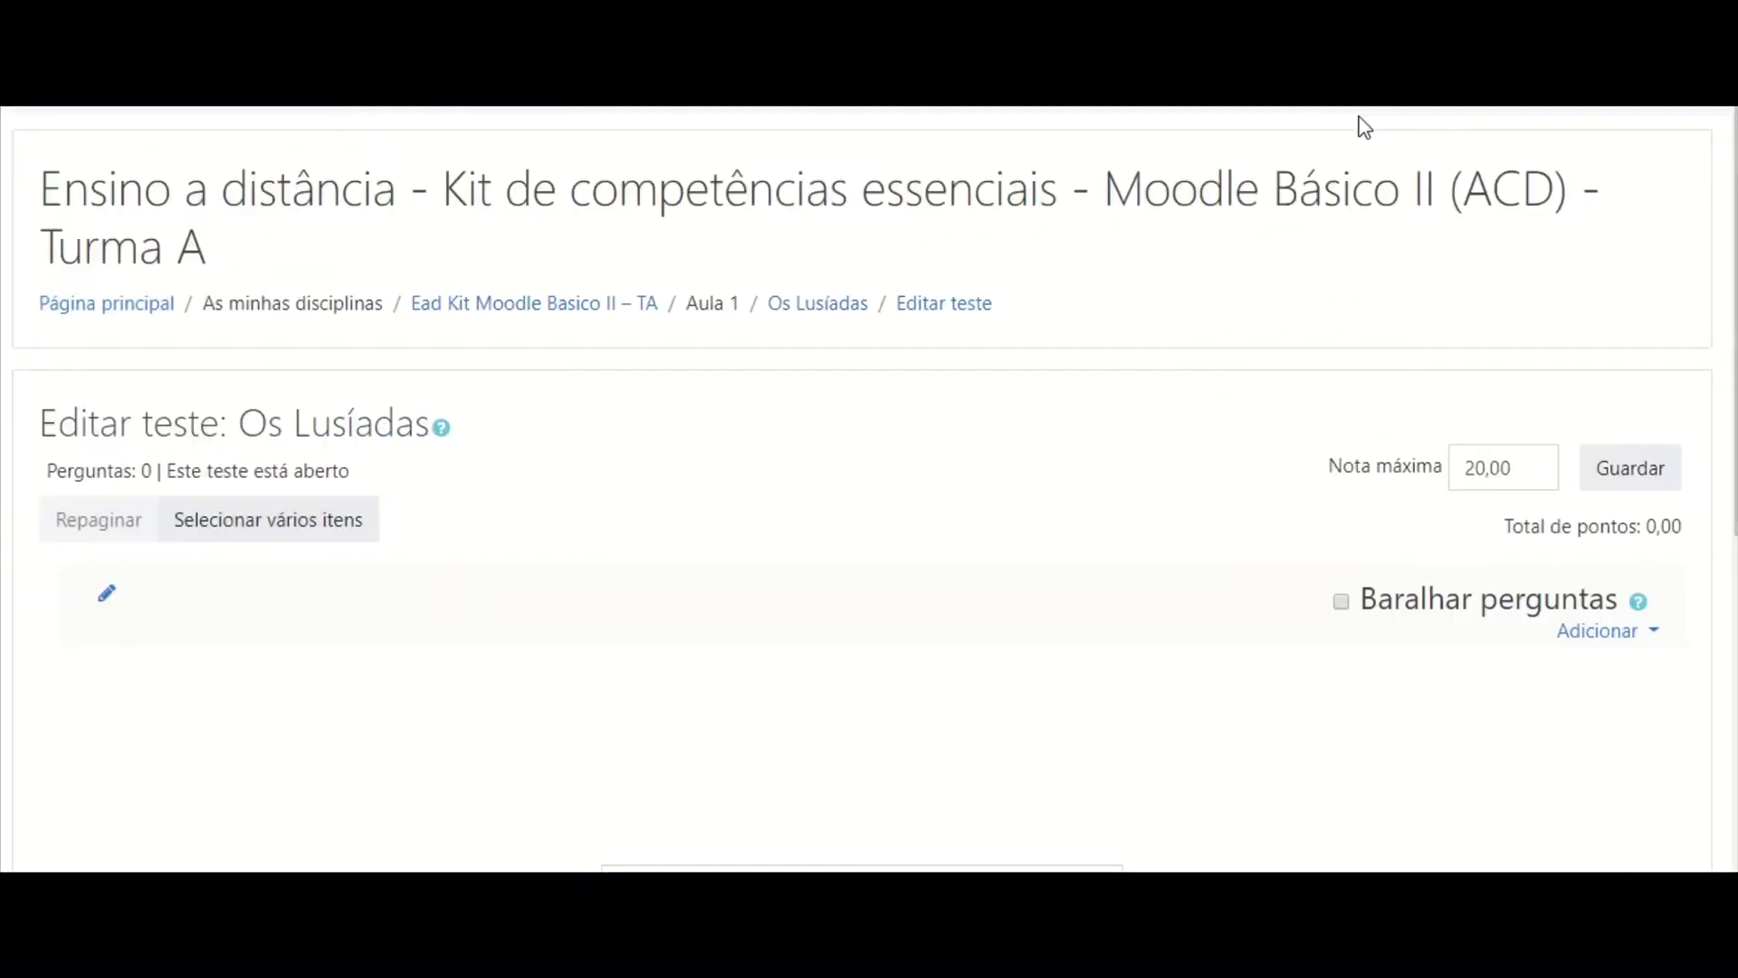
- Add a new question of type Verdadeiro/Falso to the test
click(1628, 639)
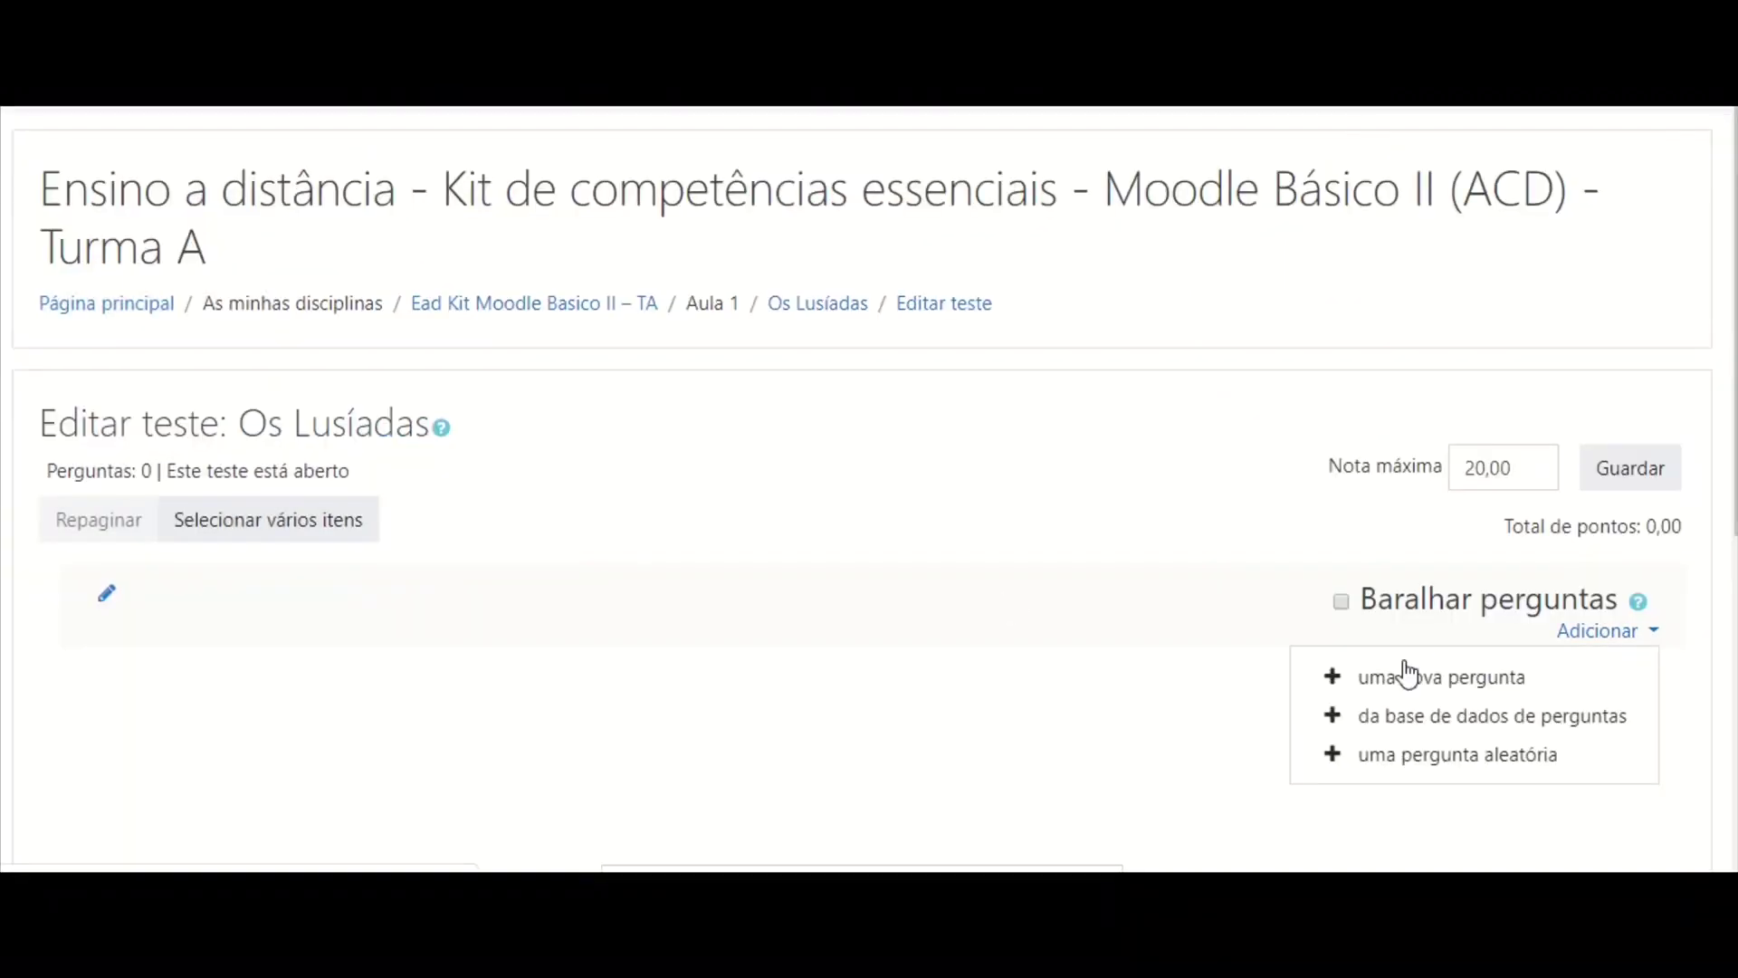
click(1352, 693)
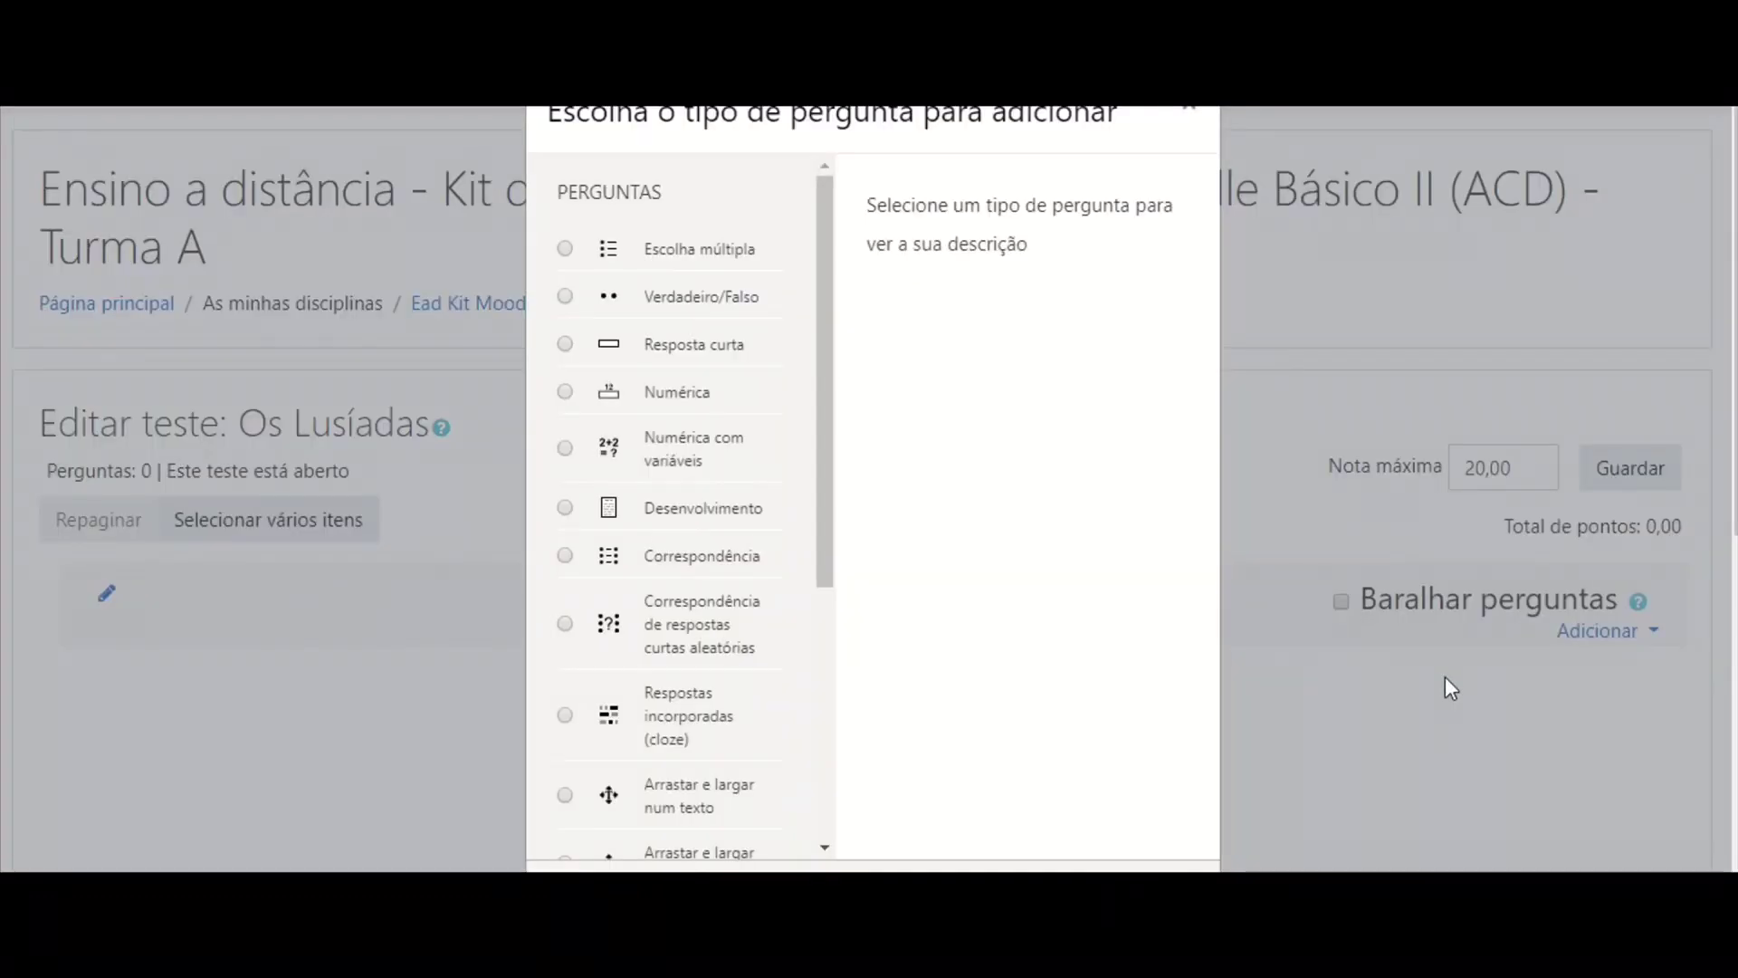
click(565, 297)
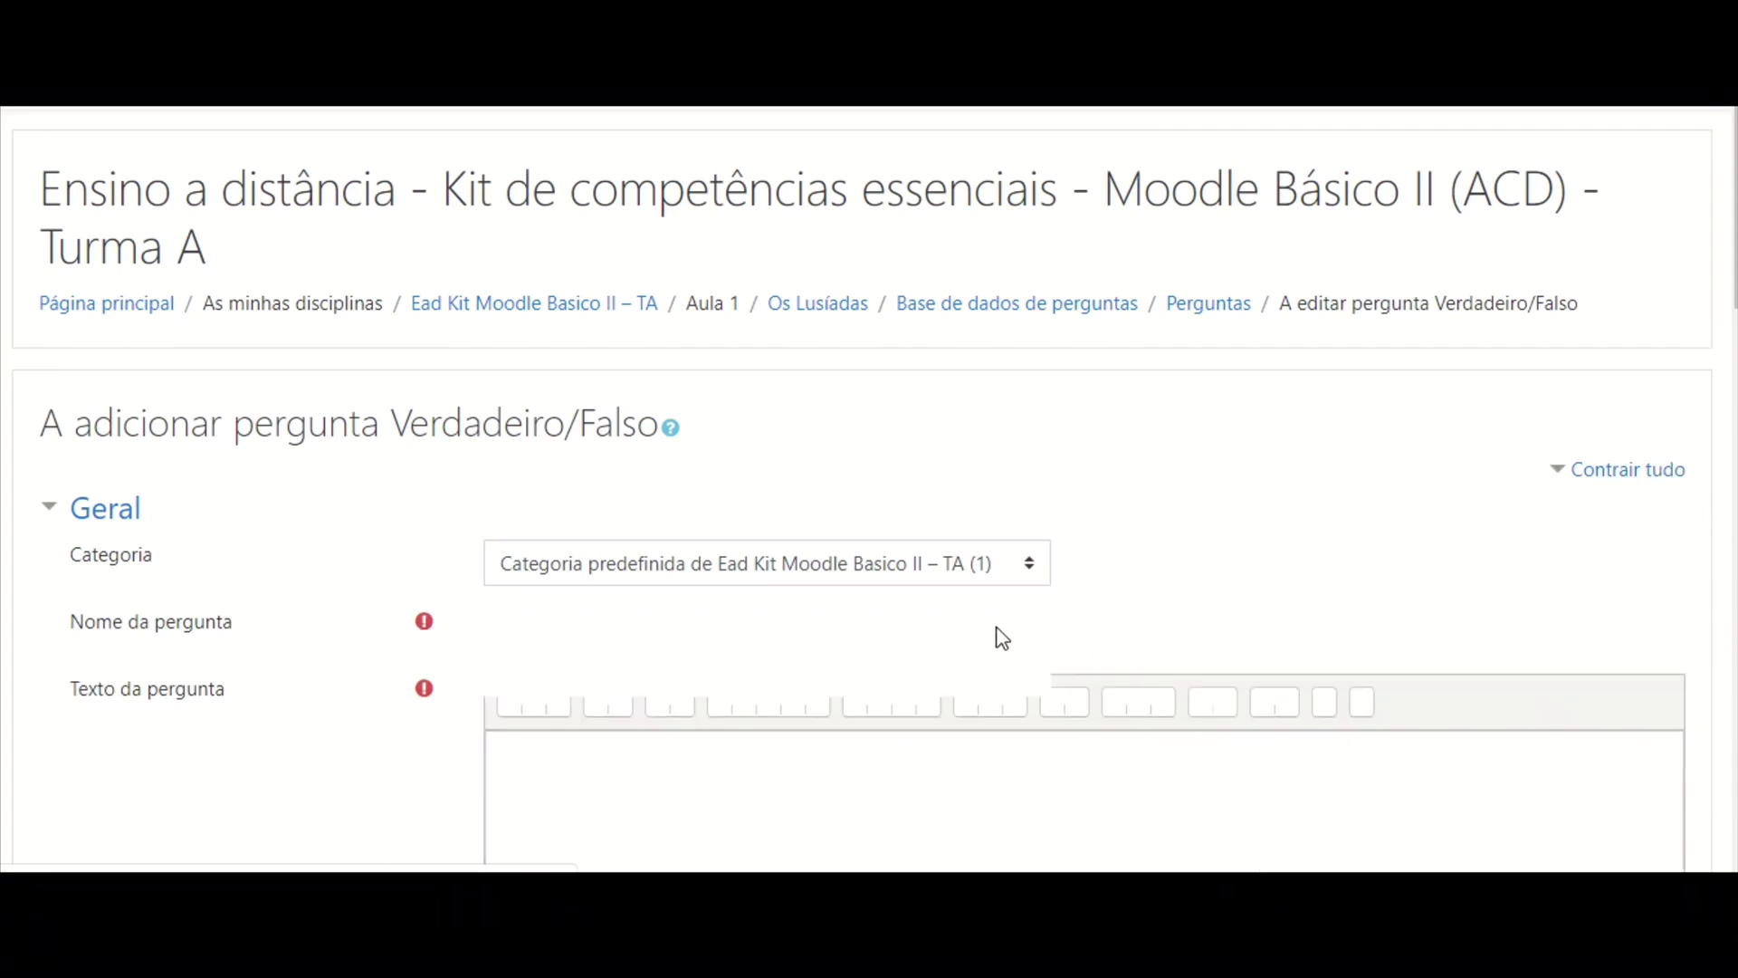
- Name the question "Pergunta 1" and enter "Texto da pergunta" as its question text
click(883, 619)
text(Per)
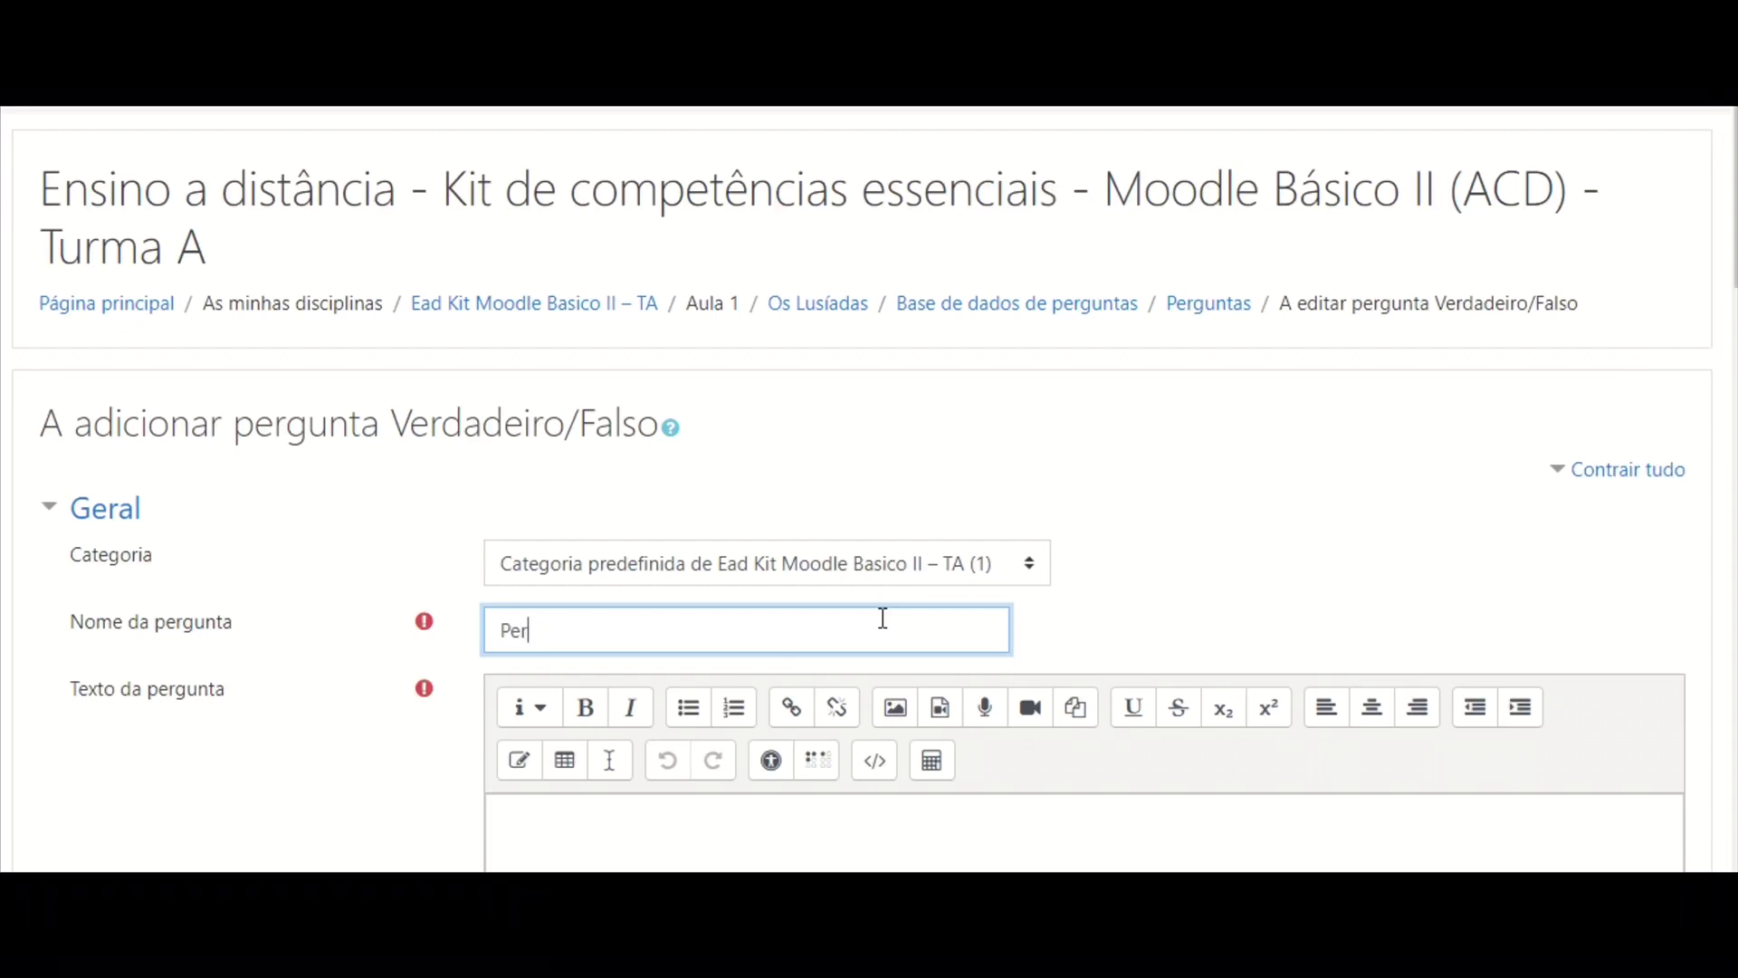
text(gunta 1)
click(581, 810)
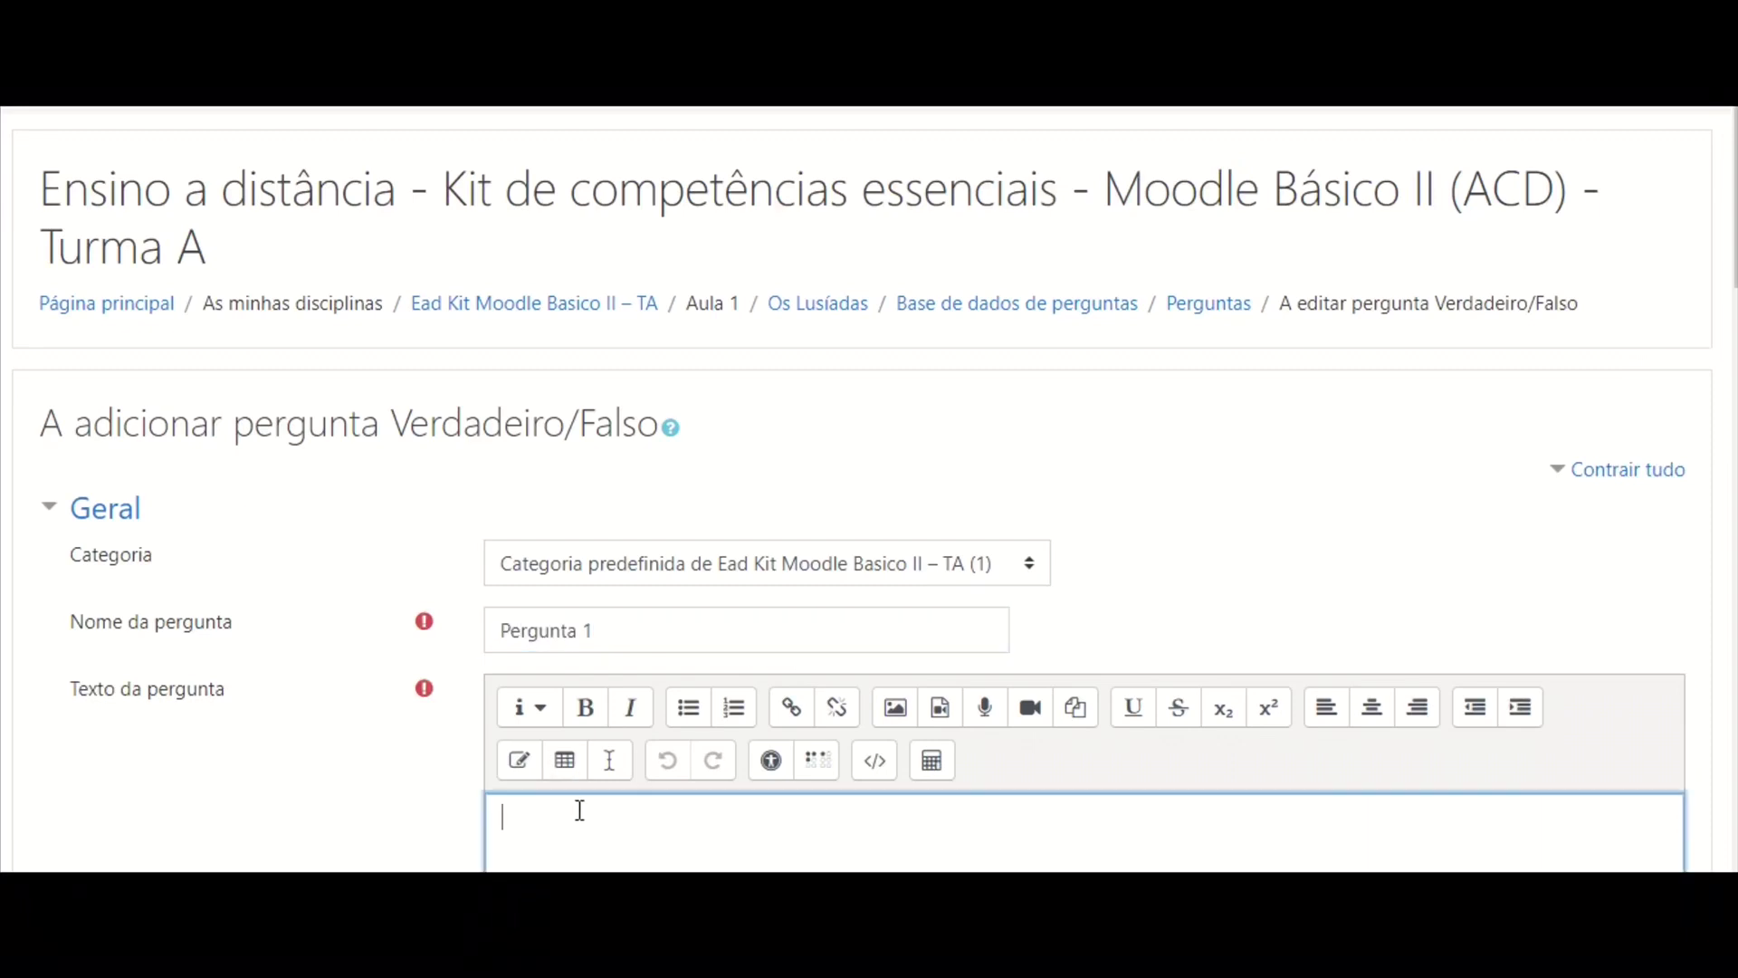
text(txto)
key(BackSpace)
key(BackSpace)
key(BackSpace)
key(BackSpace)
text(exto da pergunta)
- Set the question's default grade to 2 and choose Falso as its correct answer
scroll(869, 489, down, 8)
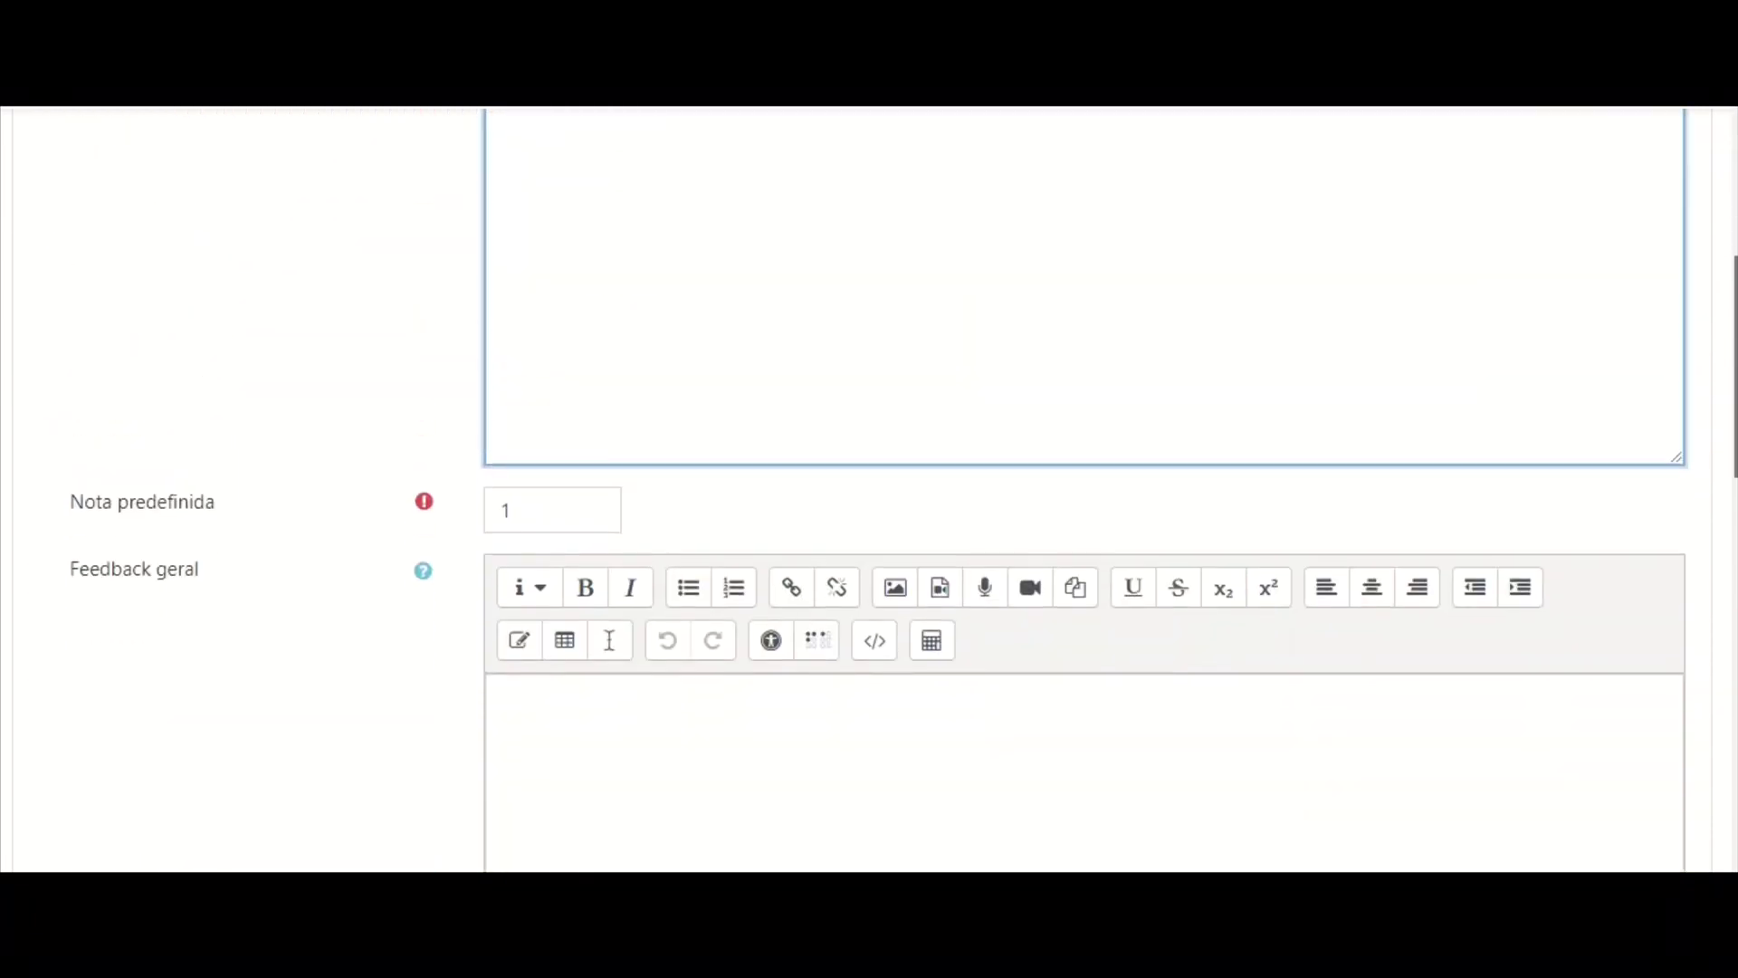
click(509, 464)
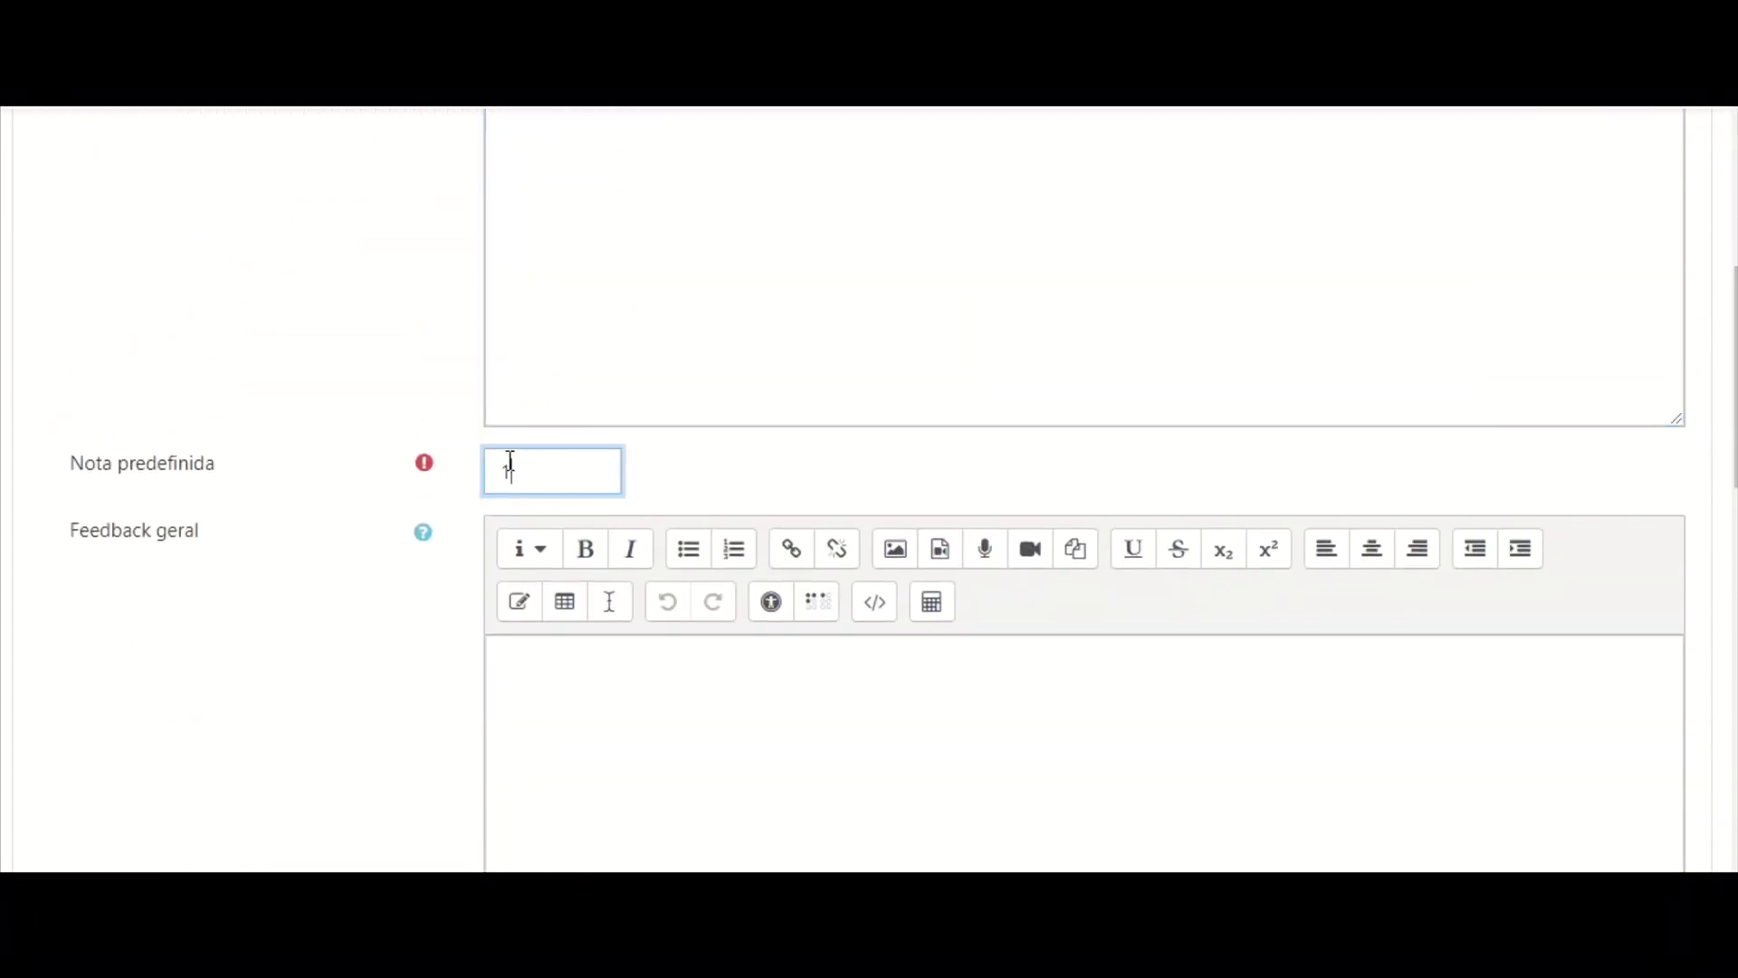
key(BackSpace)
text(2)
scroll(1729, 439, down, 1)
scroll(872, 426, down, 6)
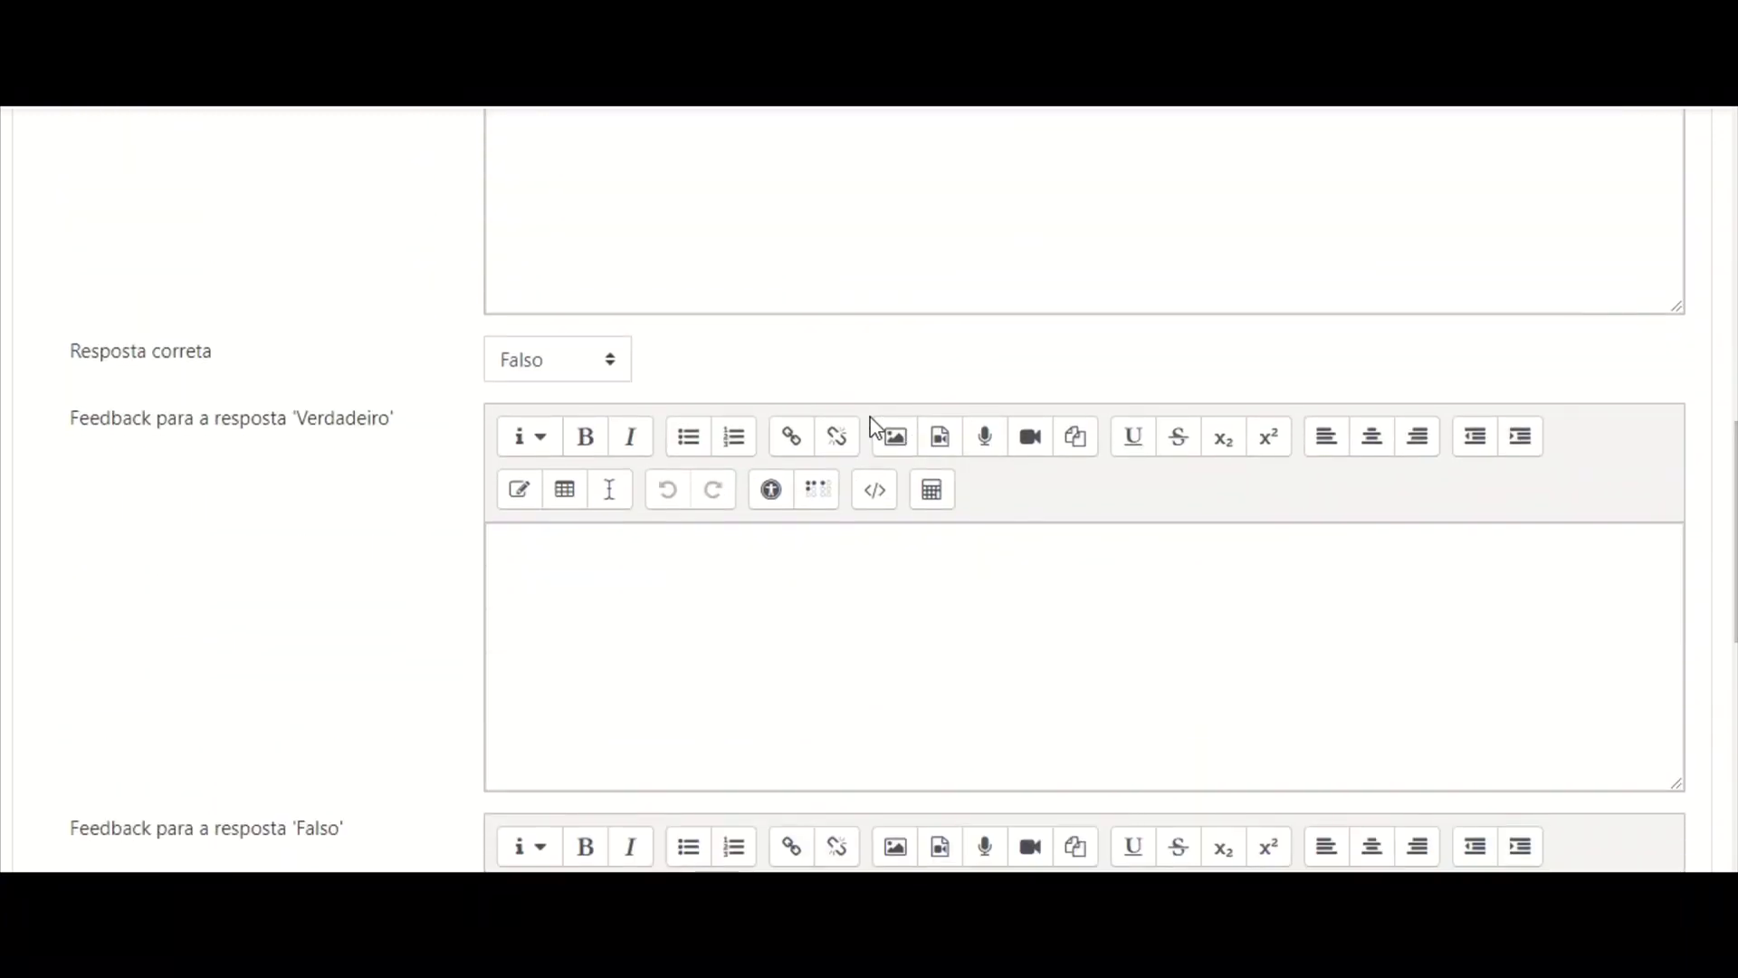
click(565, 359)
click(555, 401)
- Enter "Tenta outra vez!" as feedback for Verdadeiro and "Correto!" for Falso, and save the question
click(555, 558)
text(Tent)
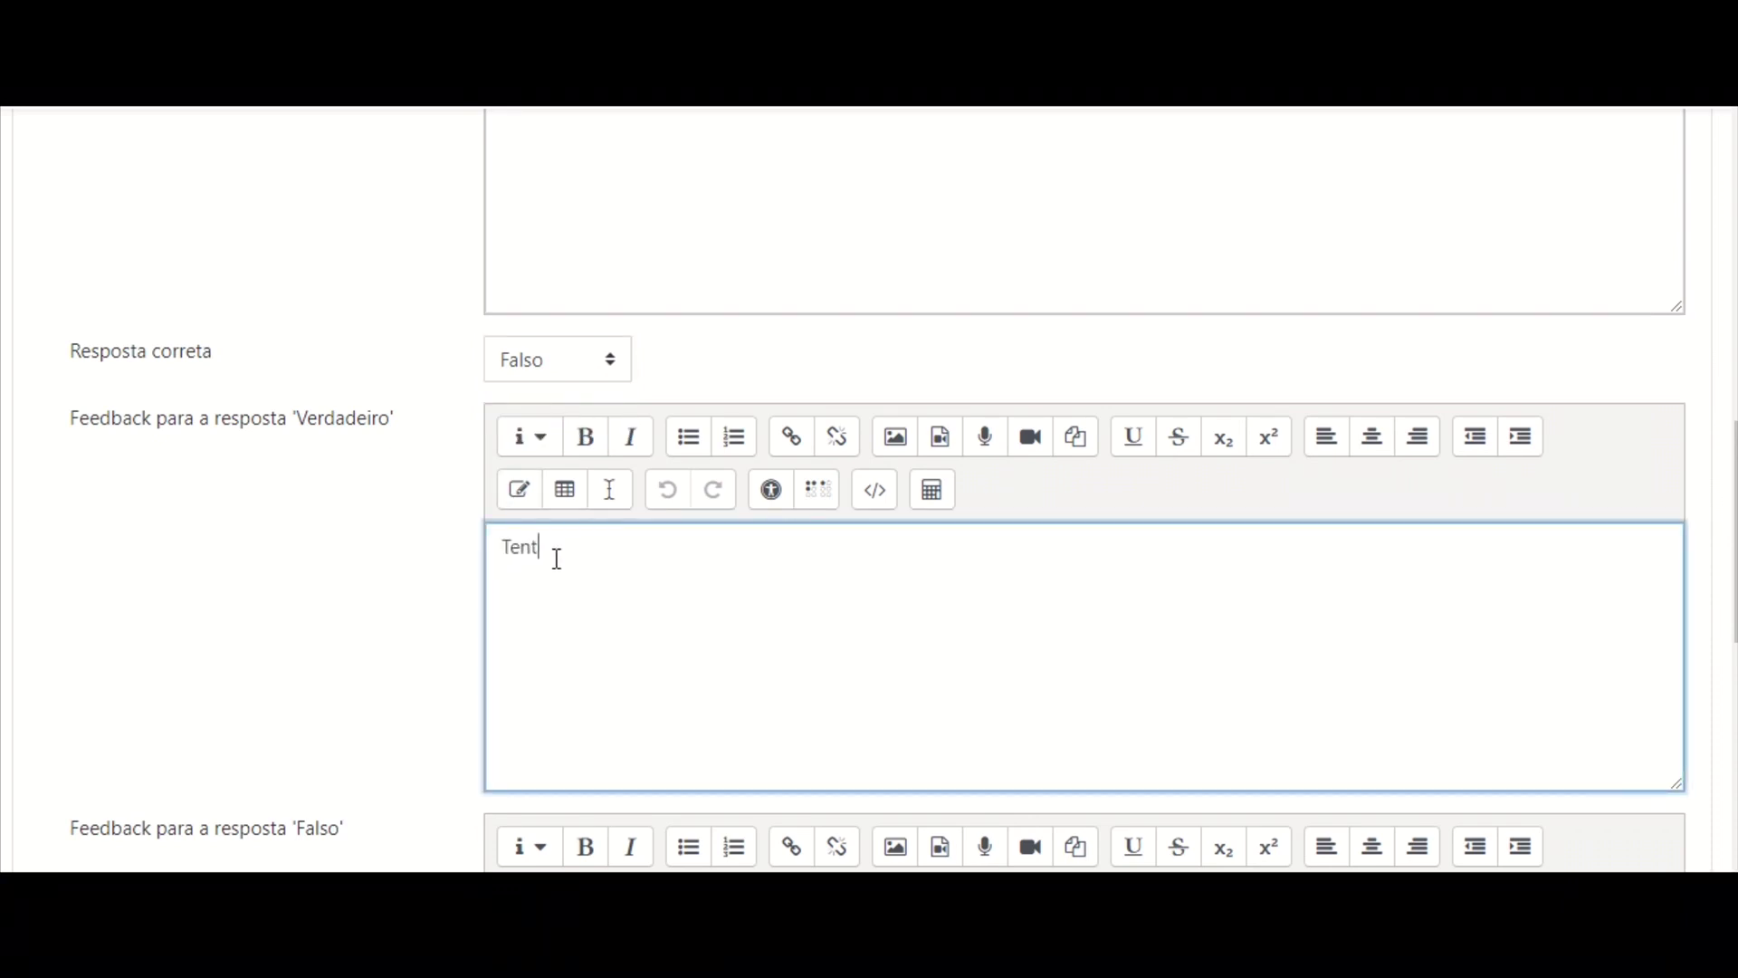
text(a outra vez!)
scroll(1734, 534, down, 3)
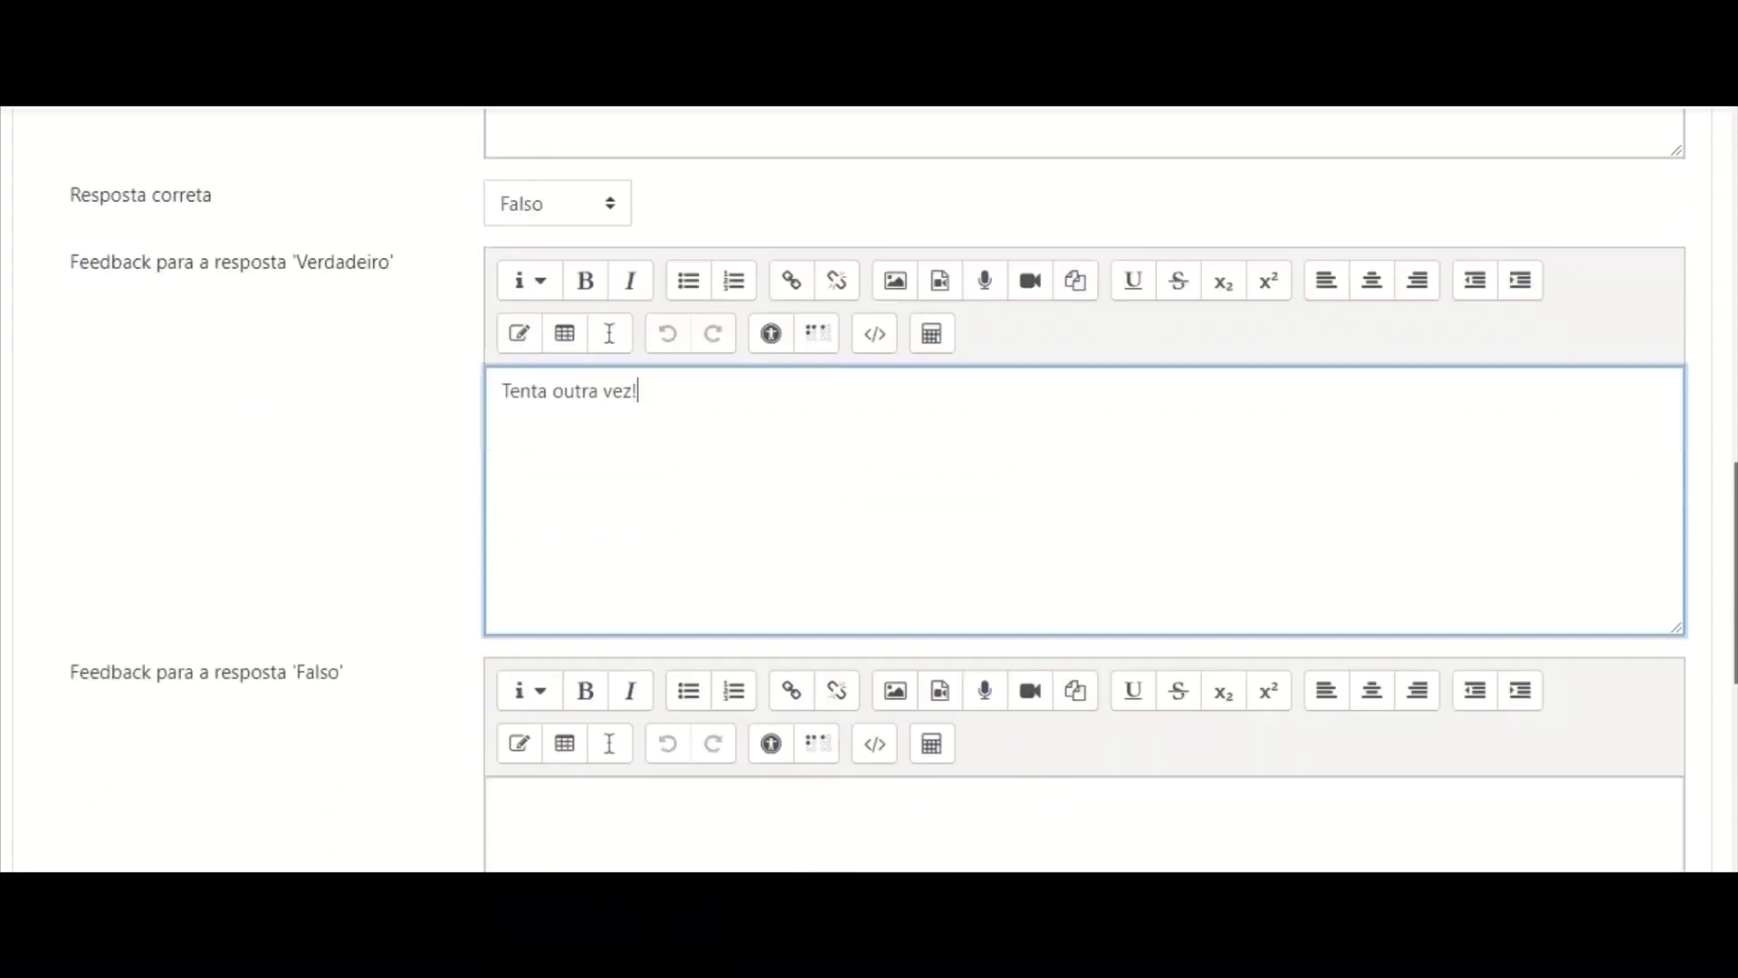
click(944, 694)
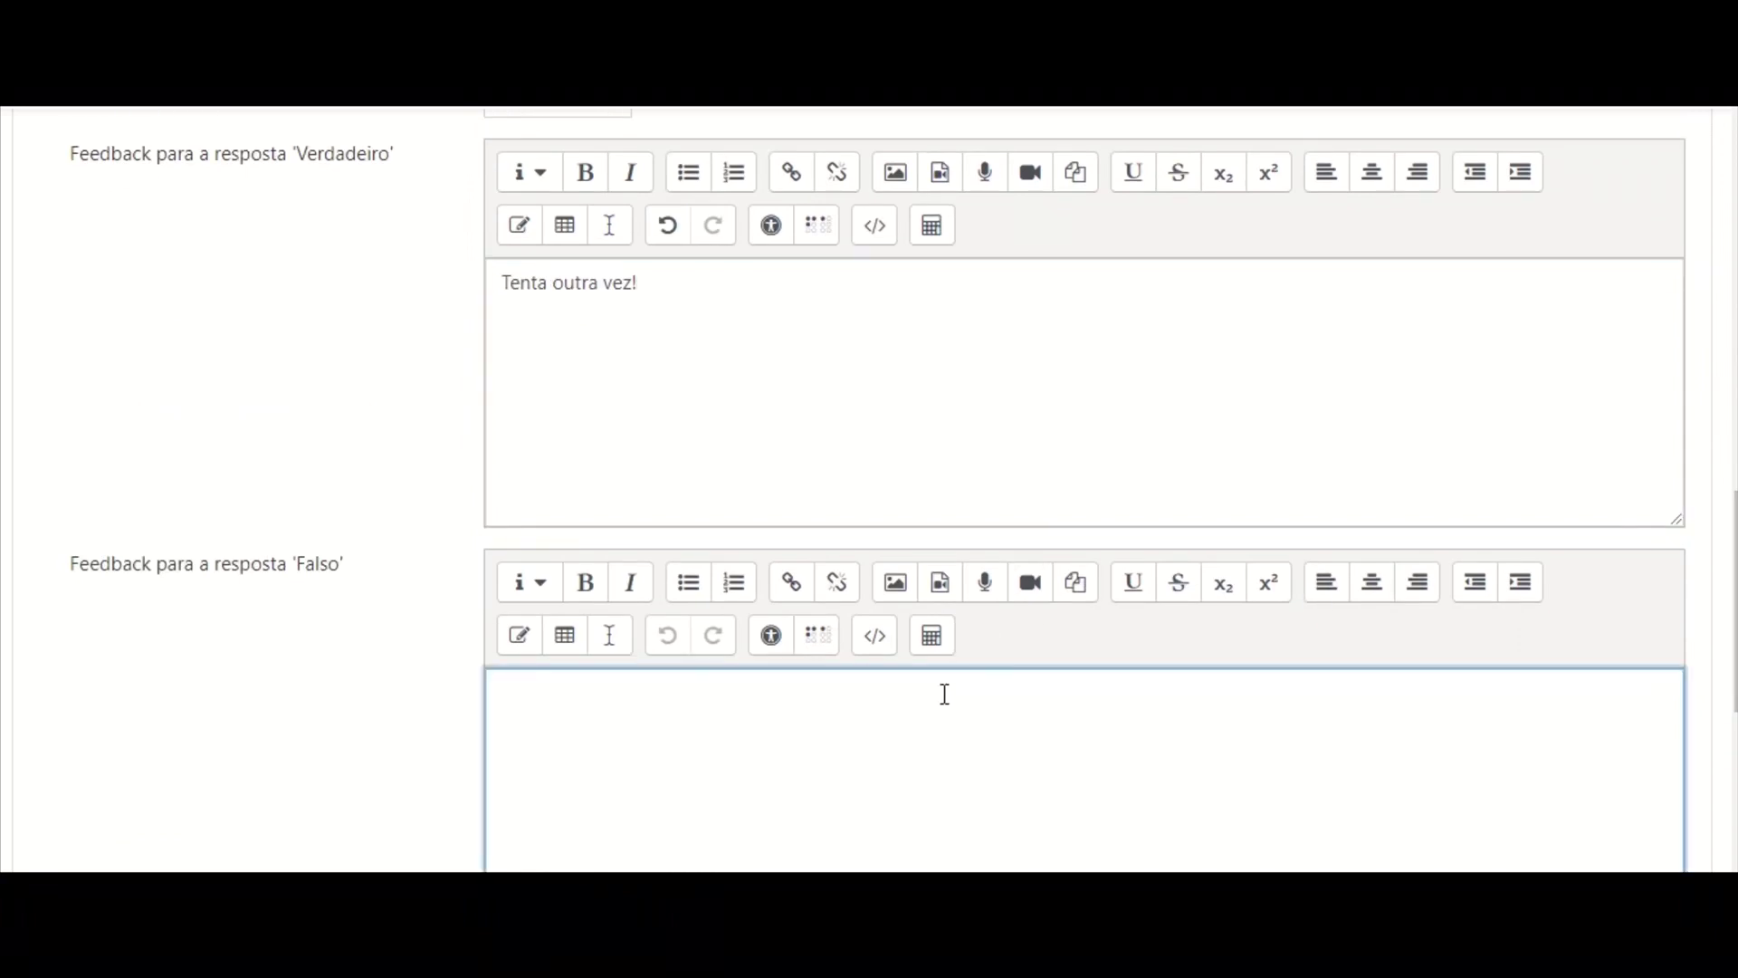
text(Correto!)
scroll(409, 797, down, 6)
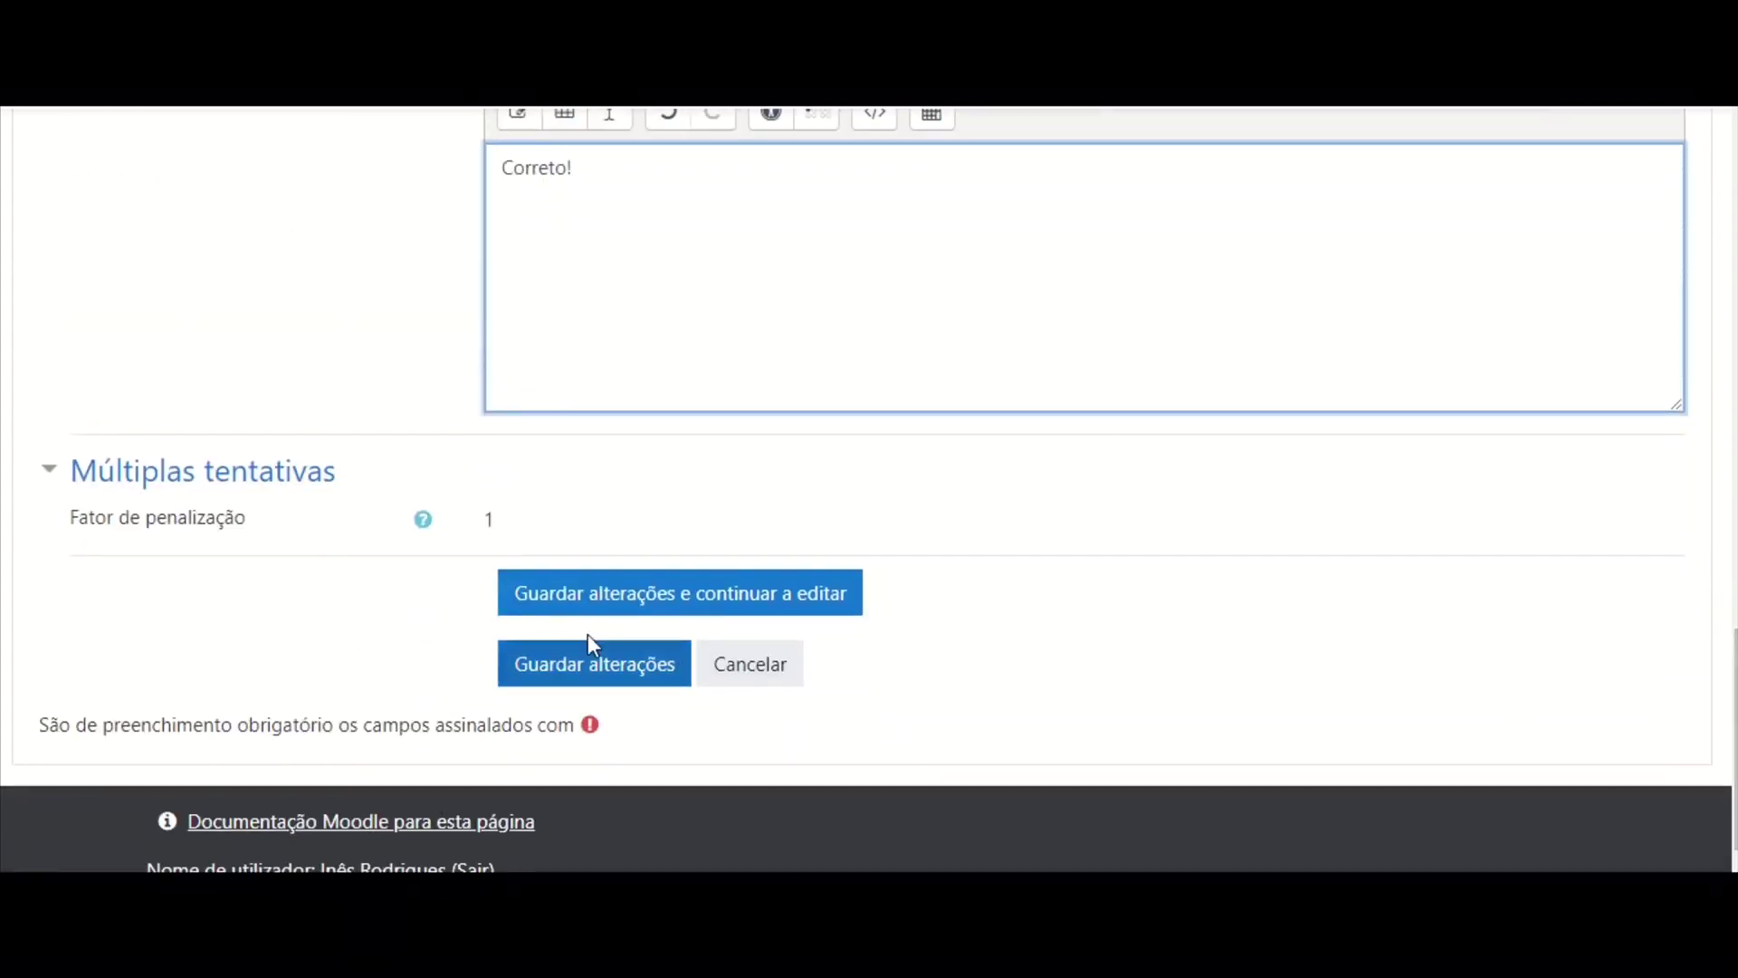
click(609, 673)
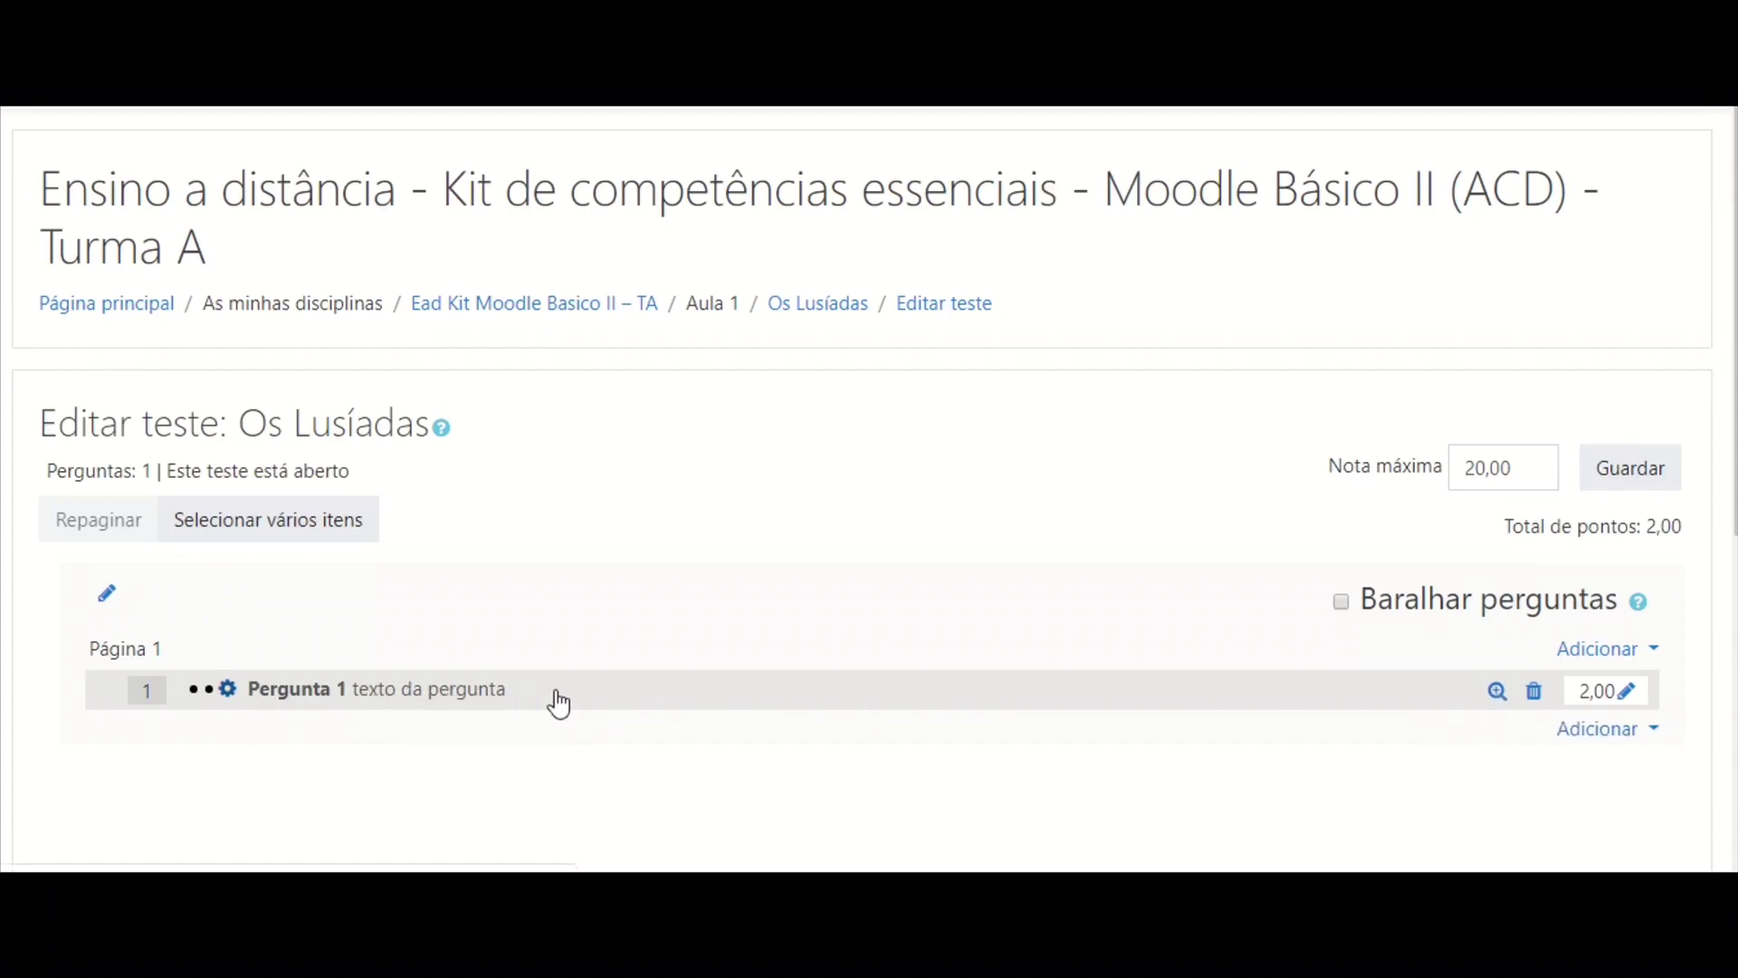
- Preview Pergunta 1 to check its text and answer options, and close the preview
click(1497, 693)
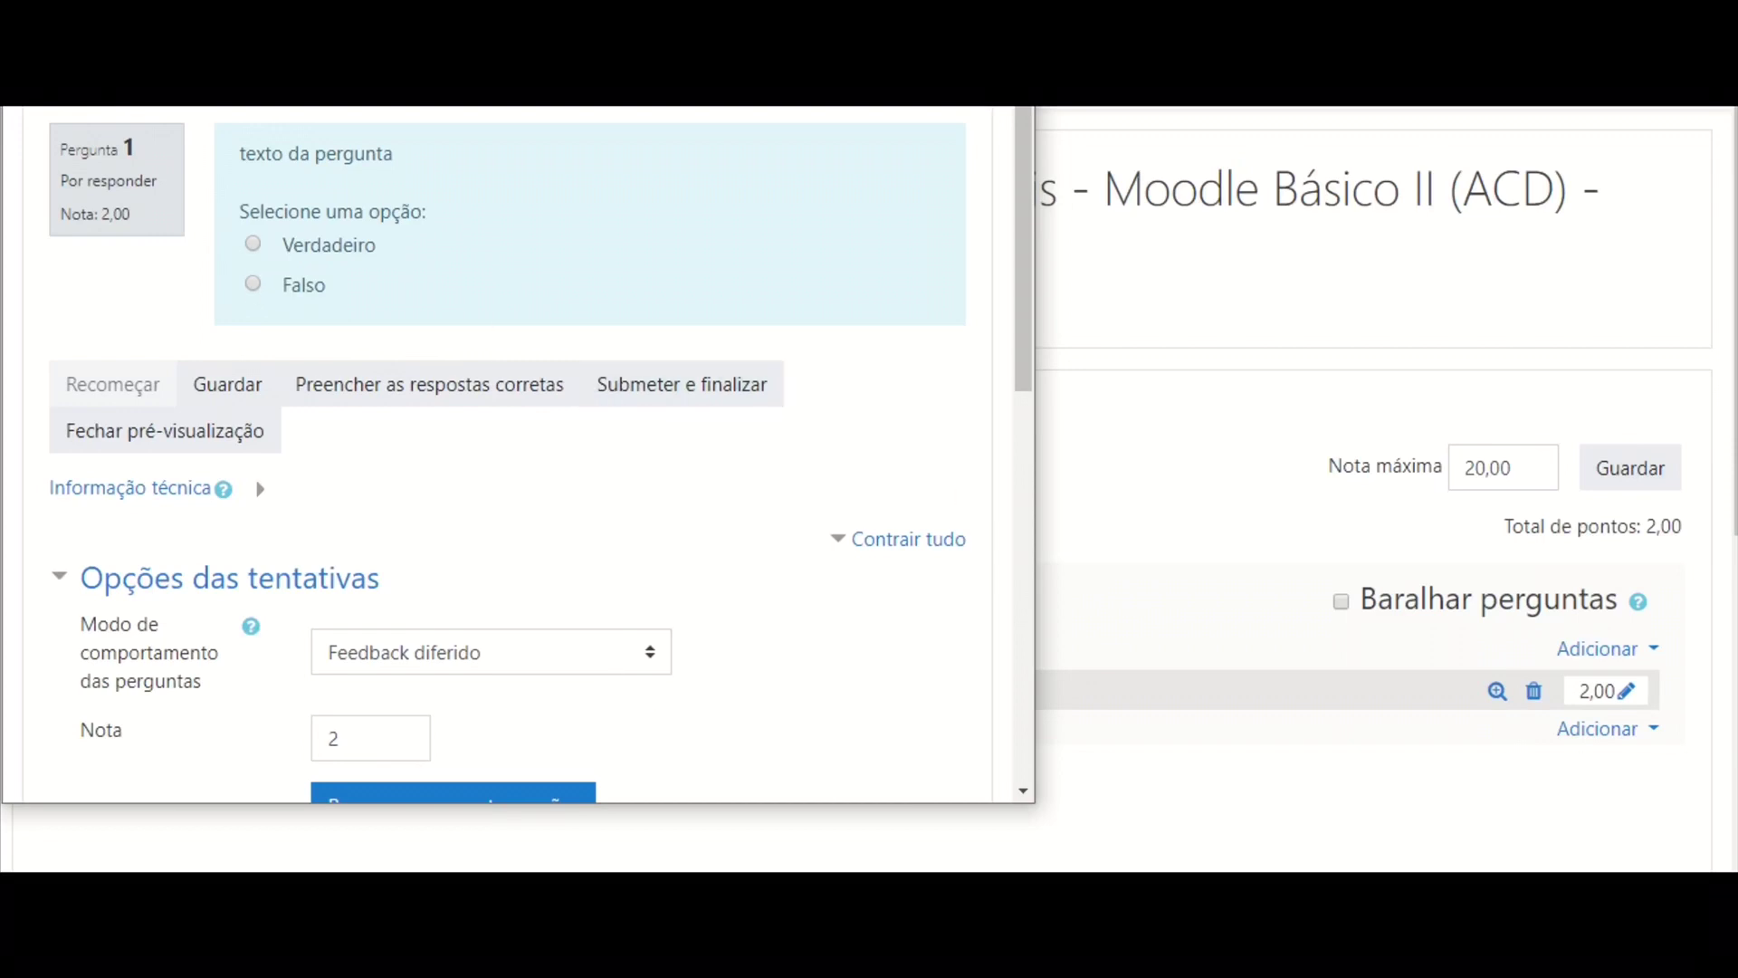
click(1008, 17)
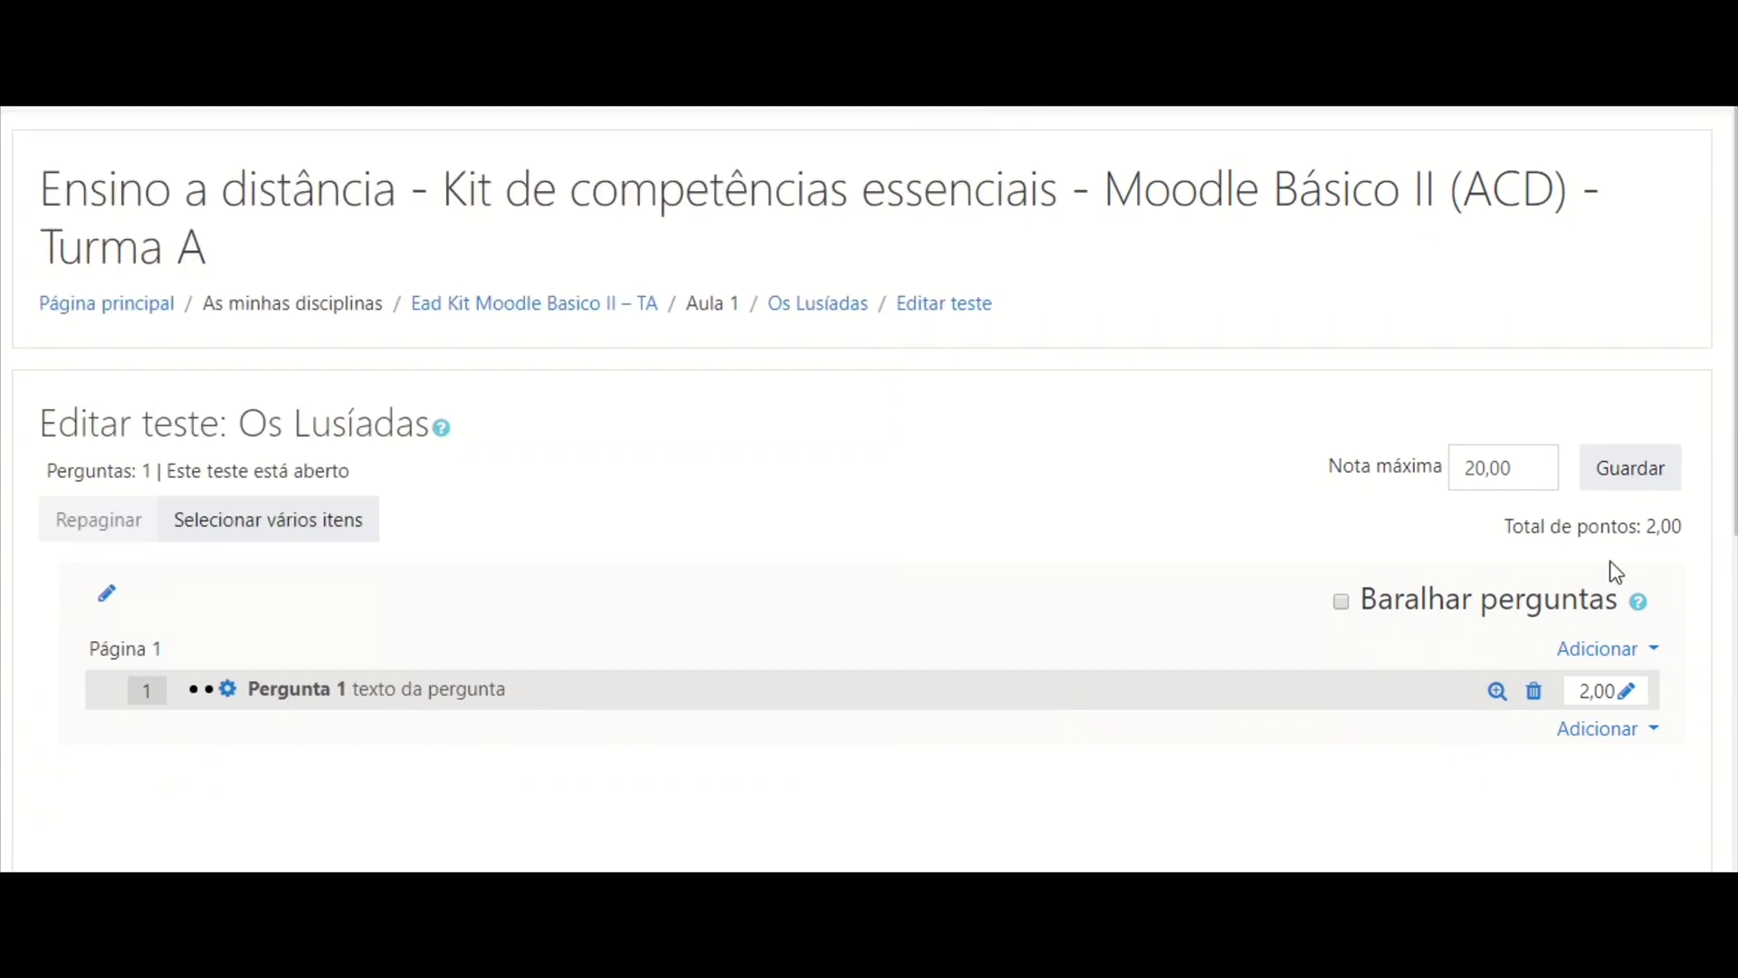
- Add a new question of type Escolha múltipla after Pergunta 1 in the test
click(1604, 731)
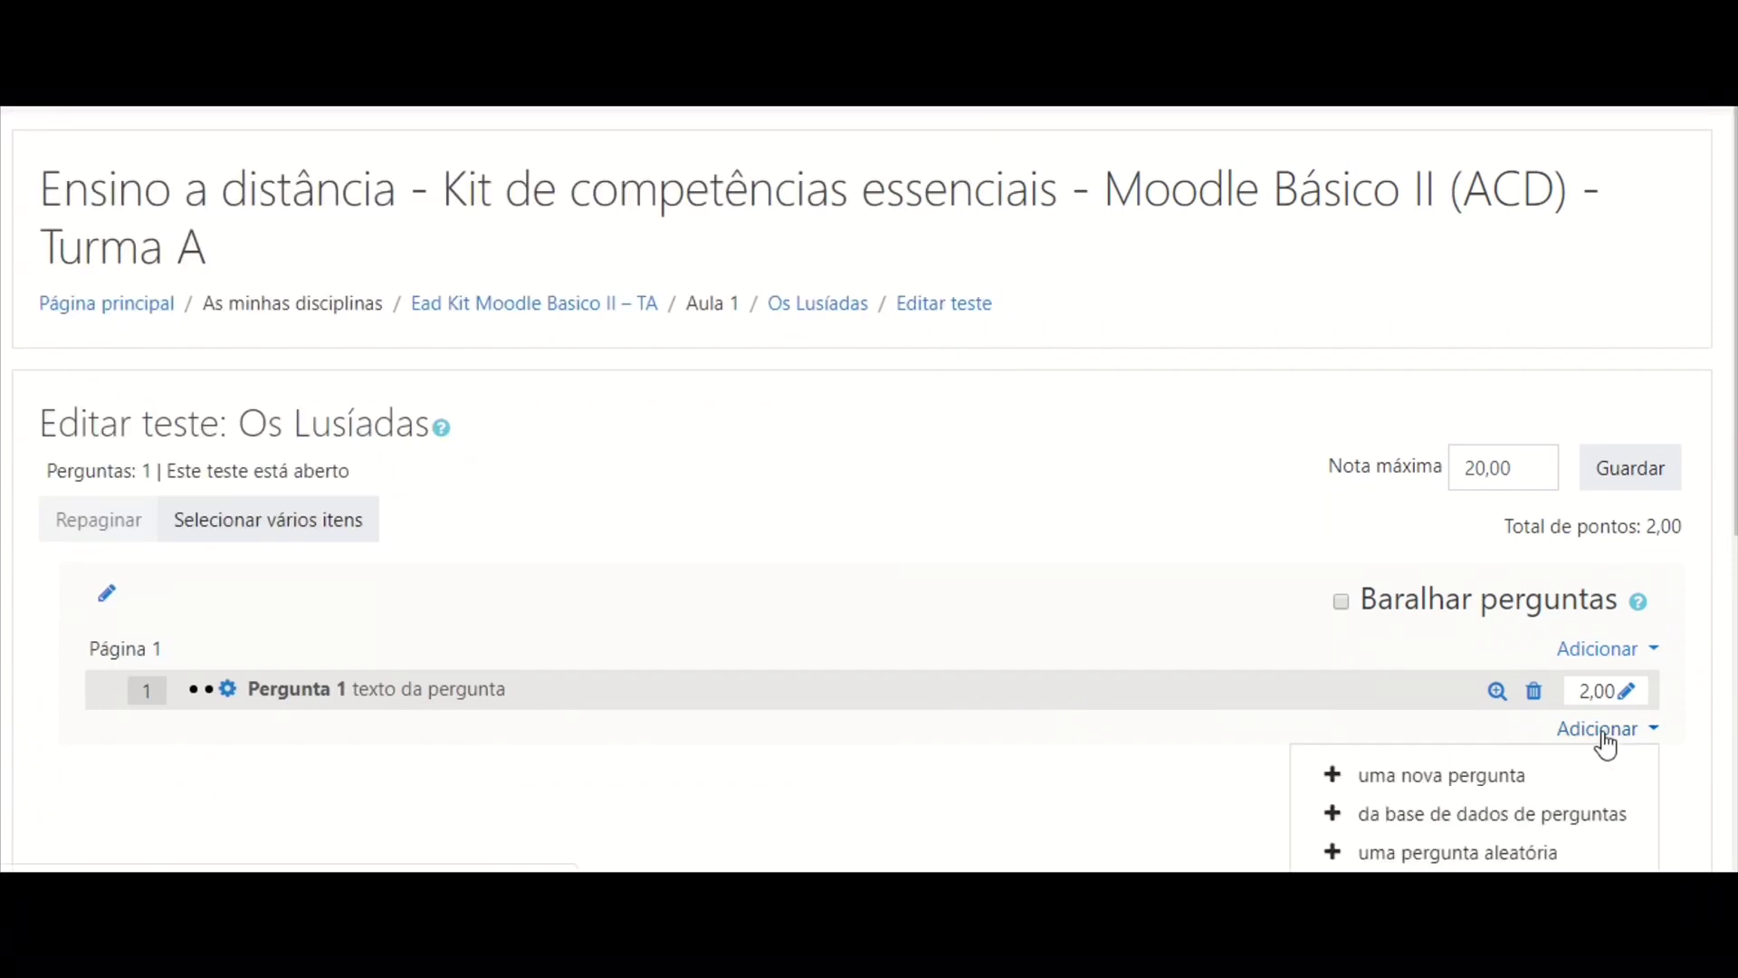
click(1488, 780)
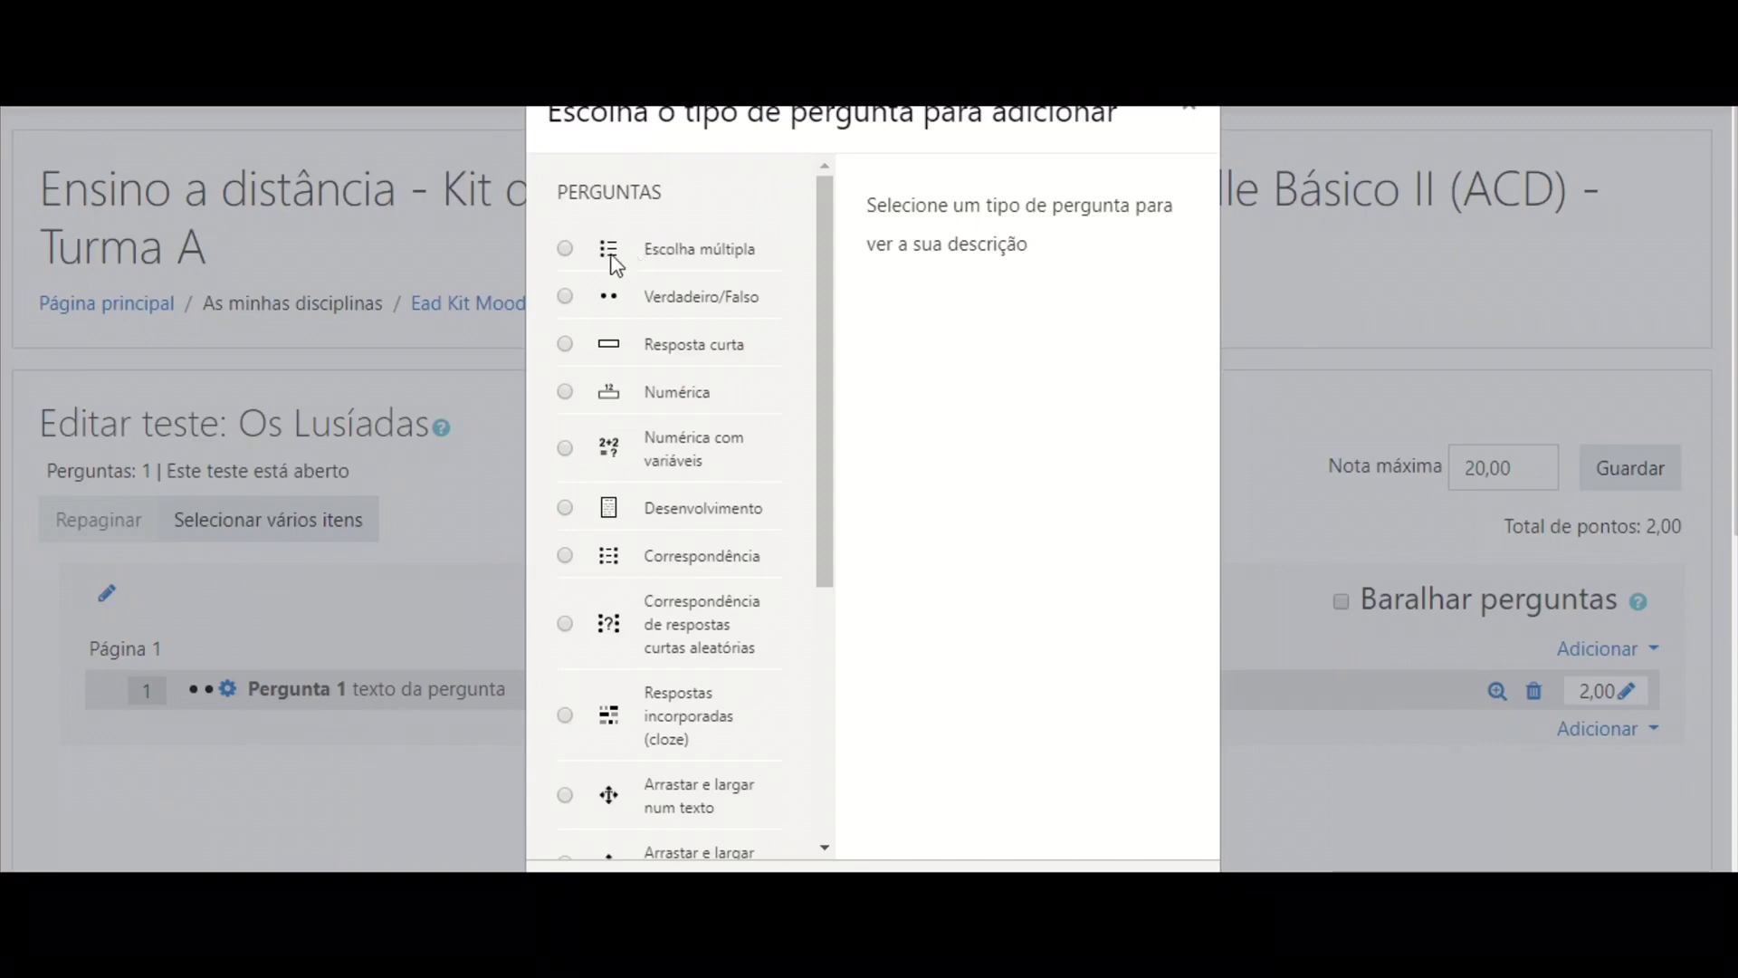
click(566, 250)
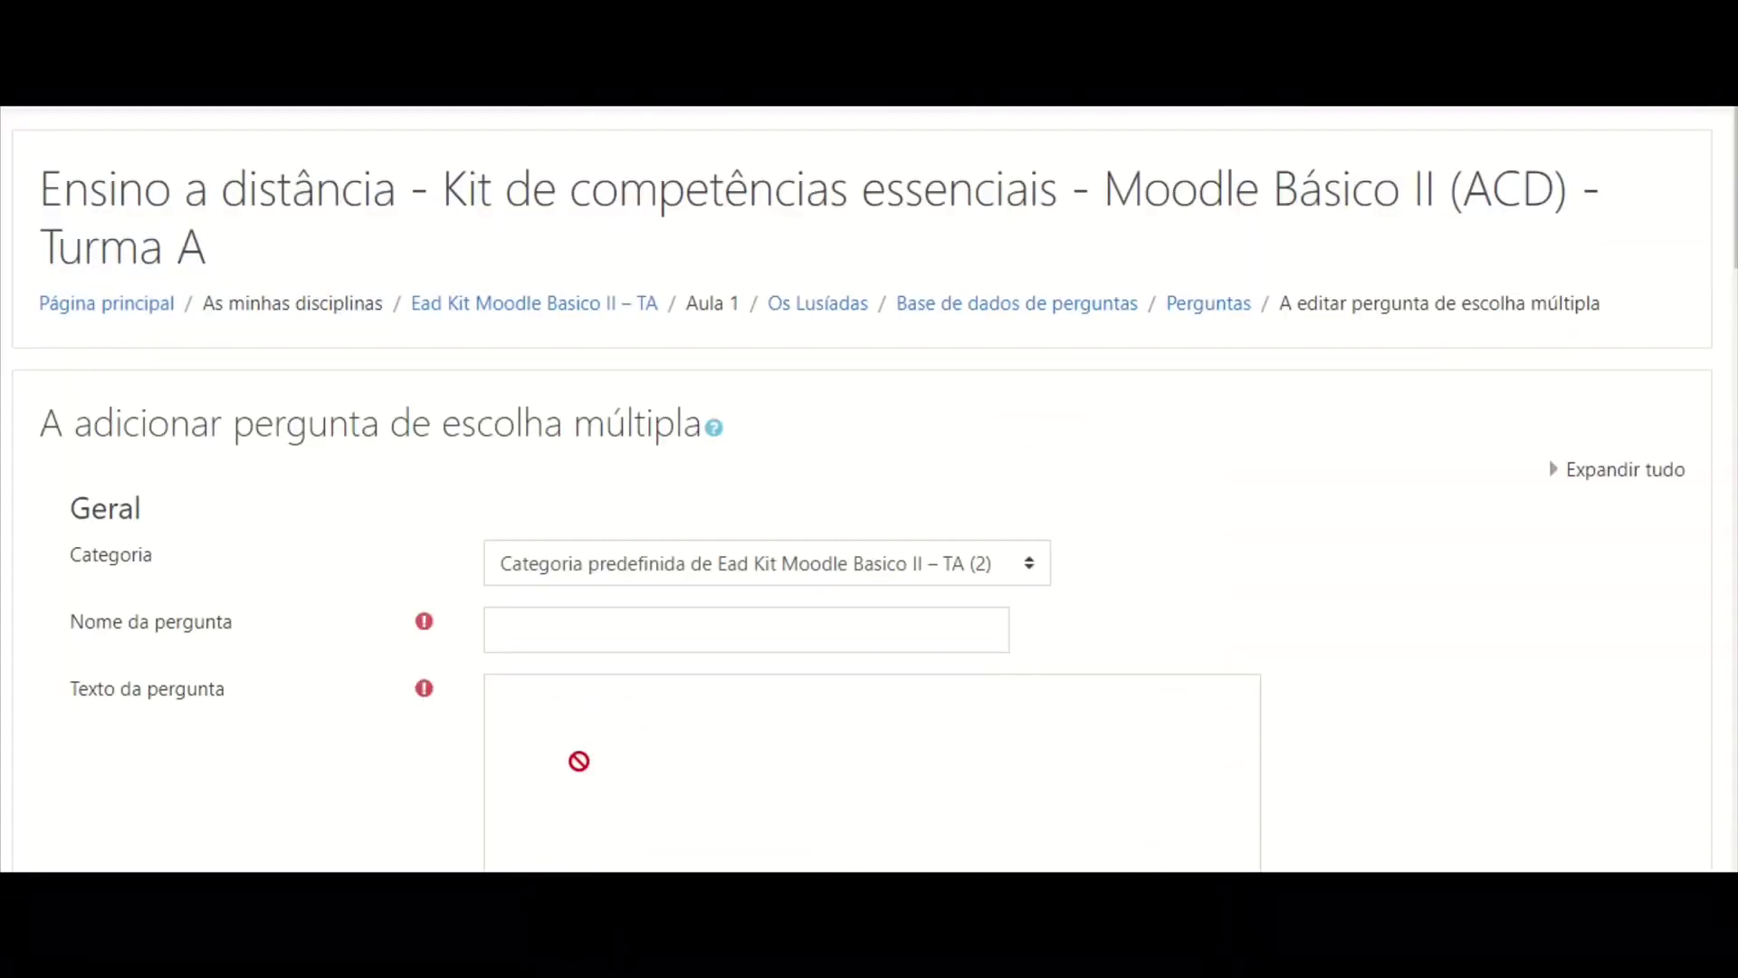
- Name the multiple-choice question "Pergunta 2" and enter "De que cor era ..." as its question text
click(613, 625)
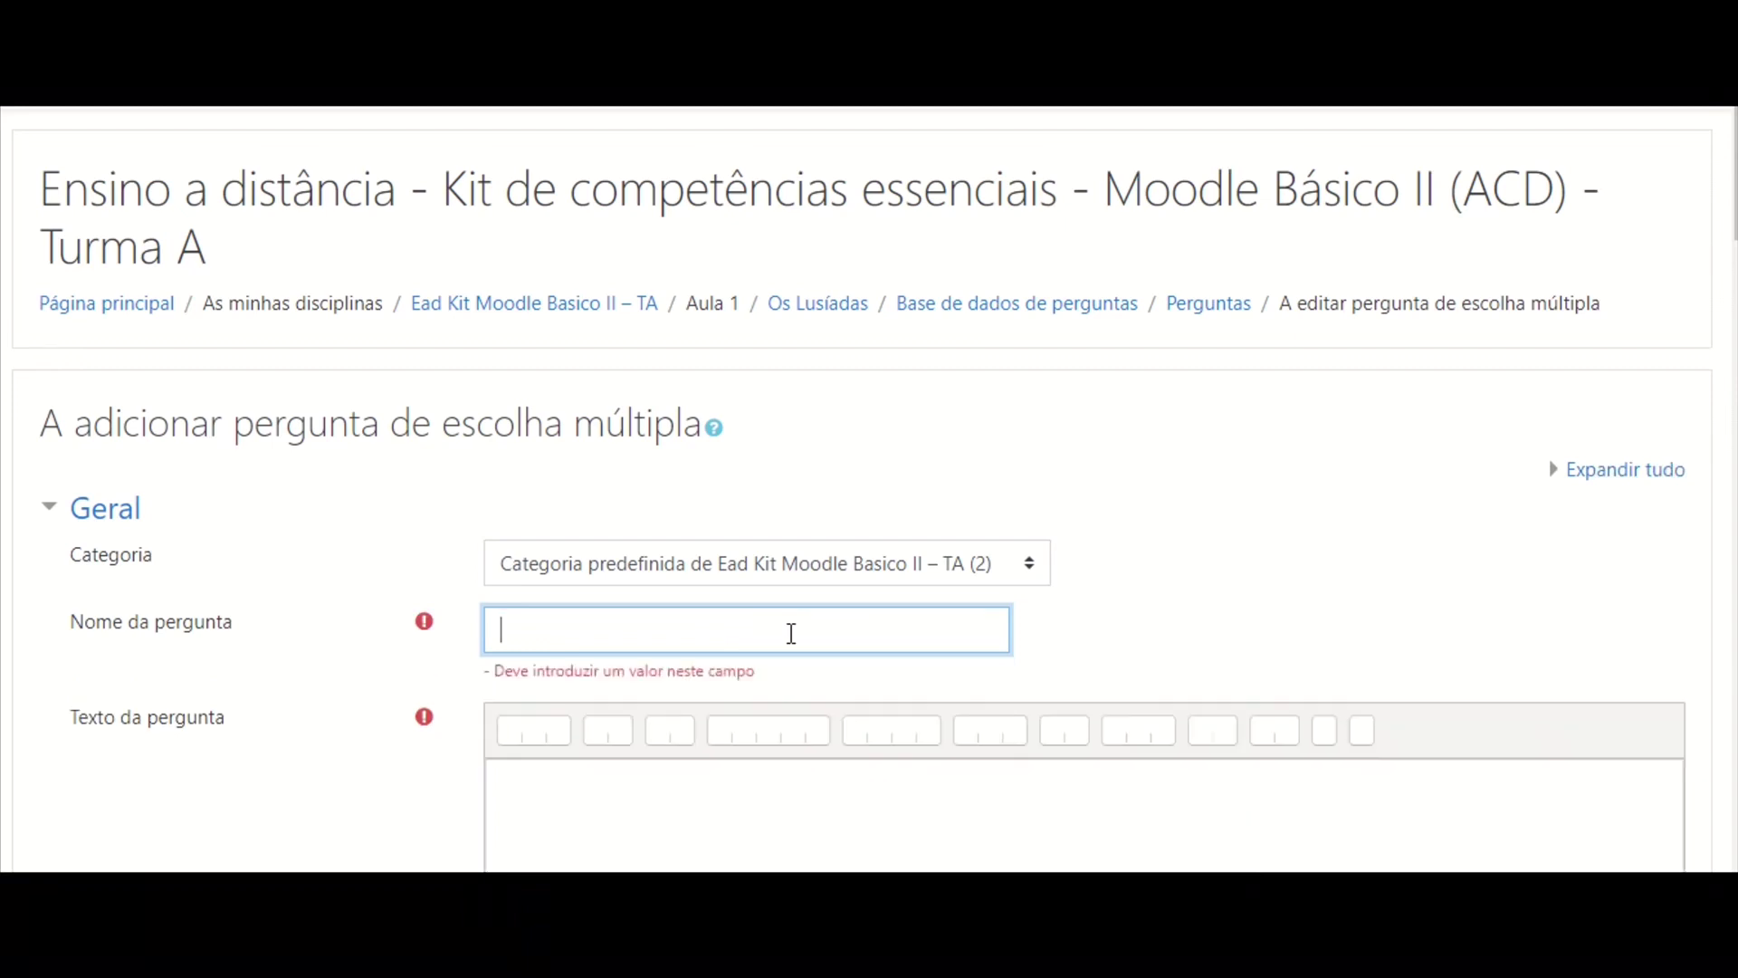
text(Pe)
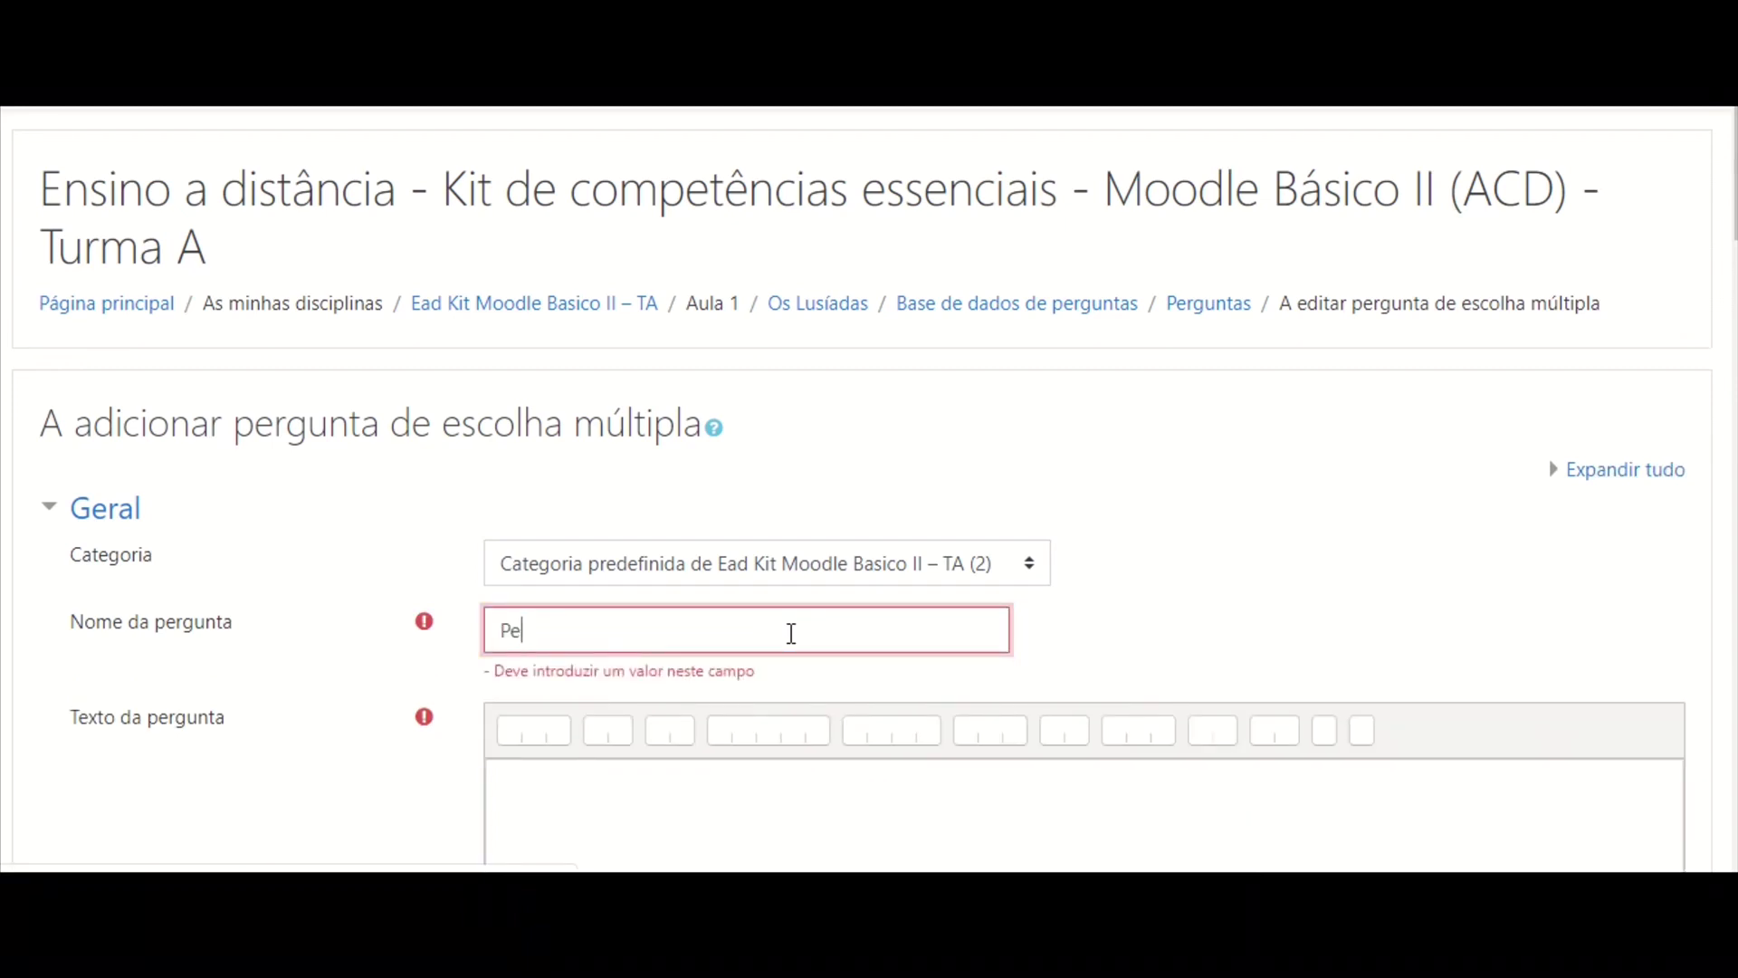
text(rgunta 2)
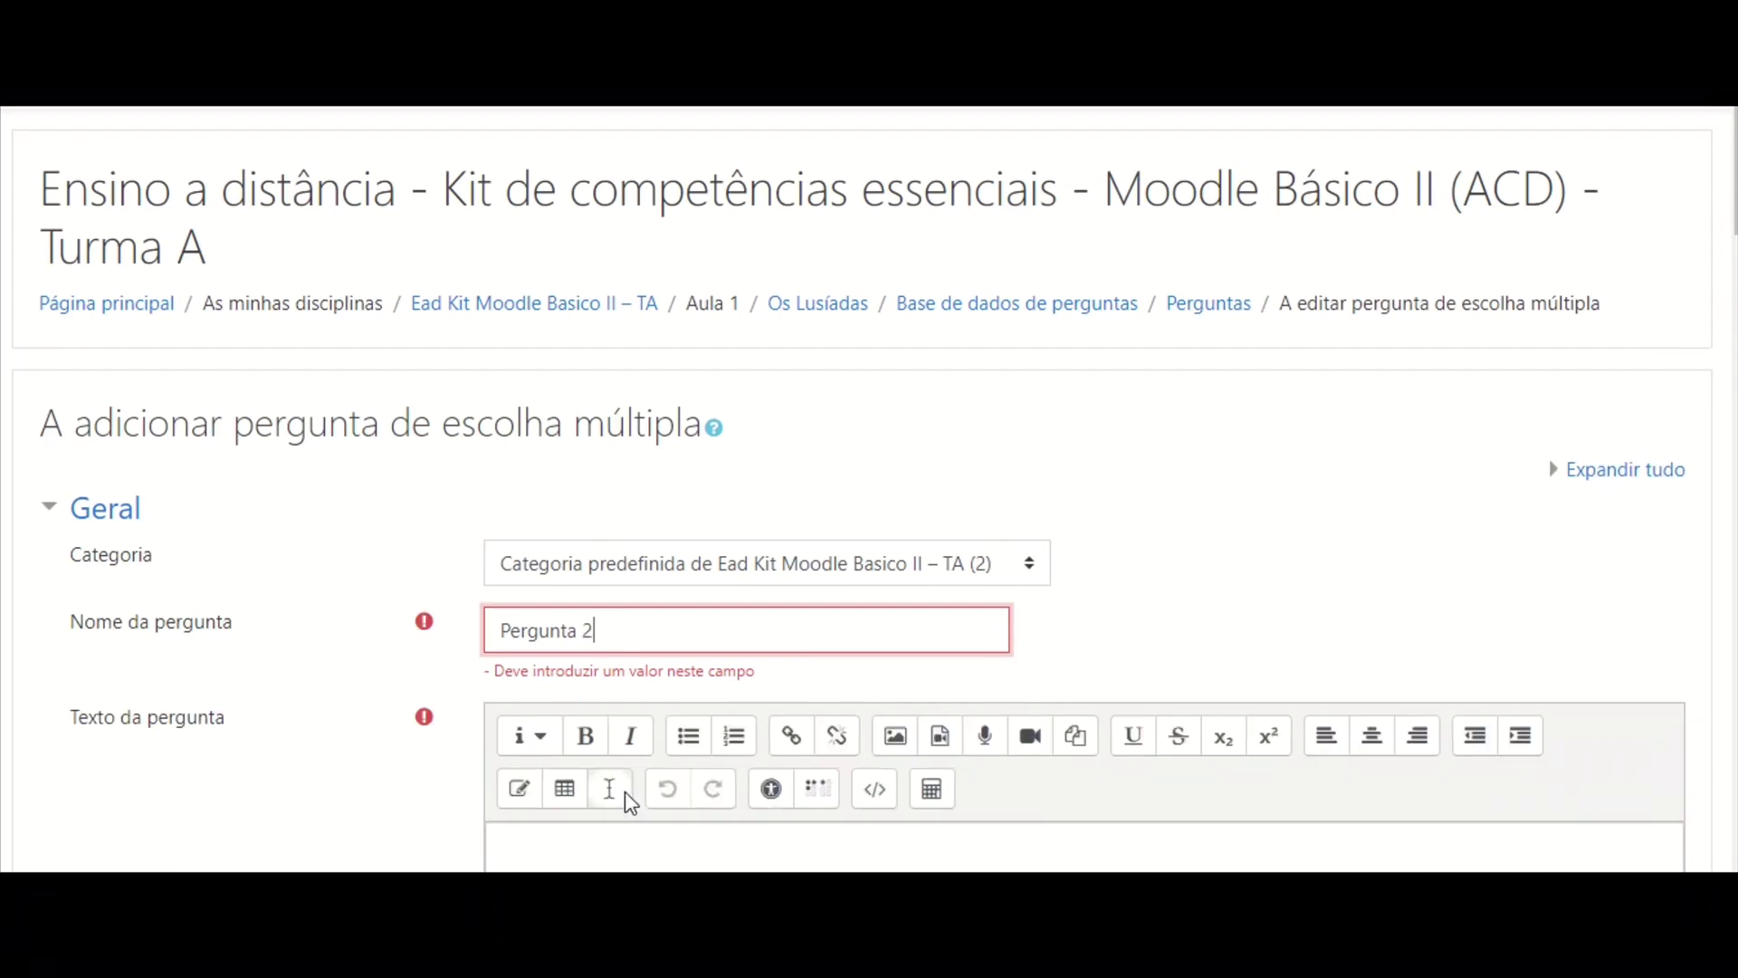
click(620, 795)
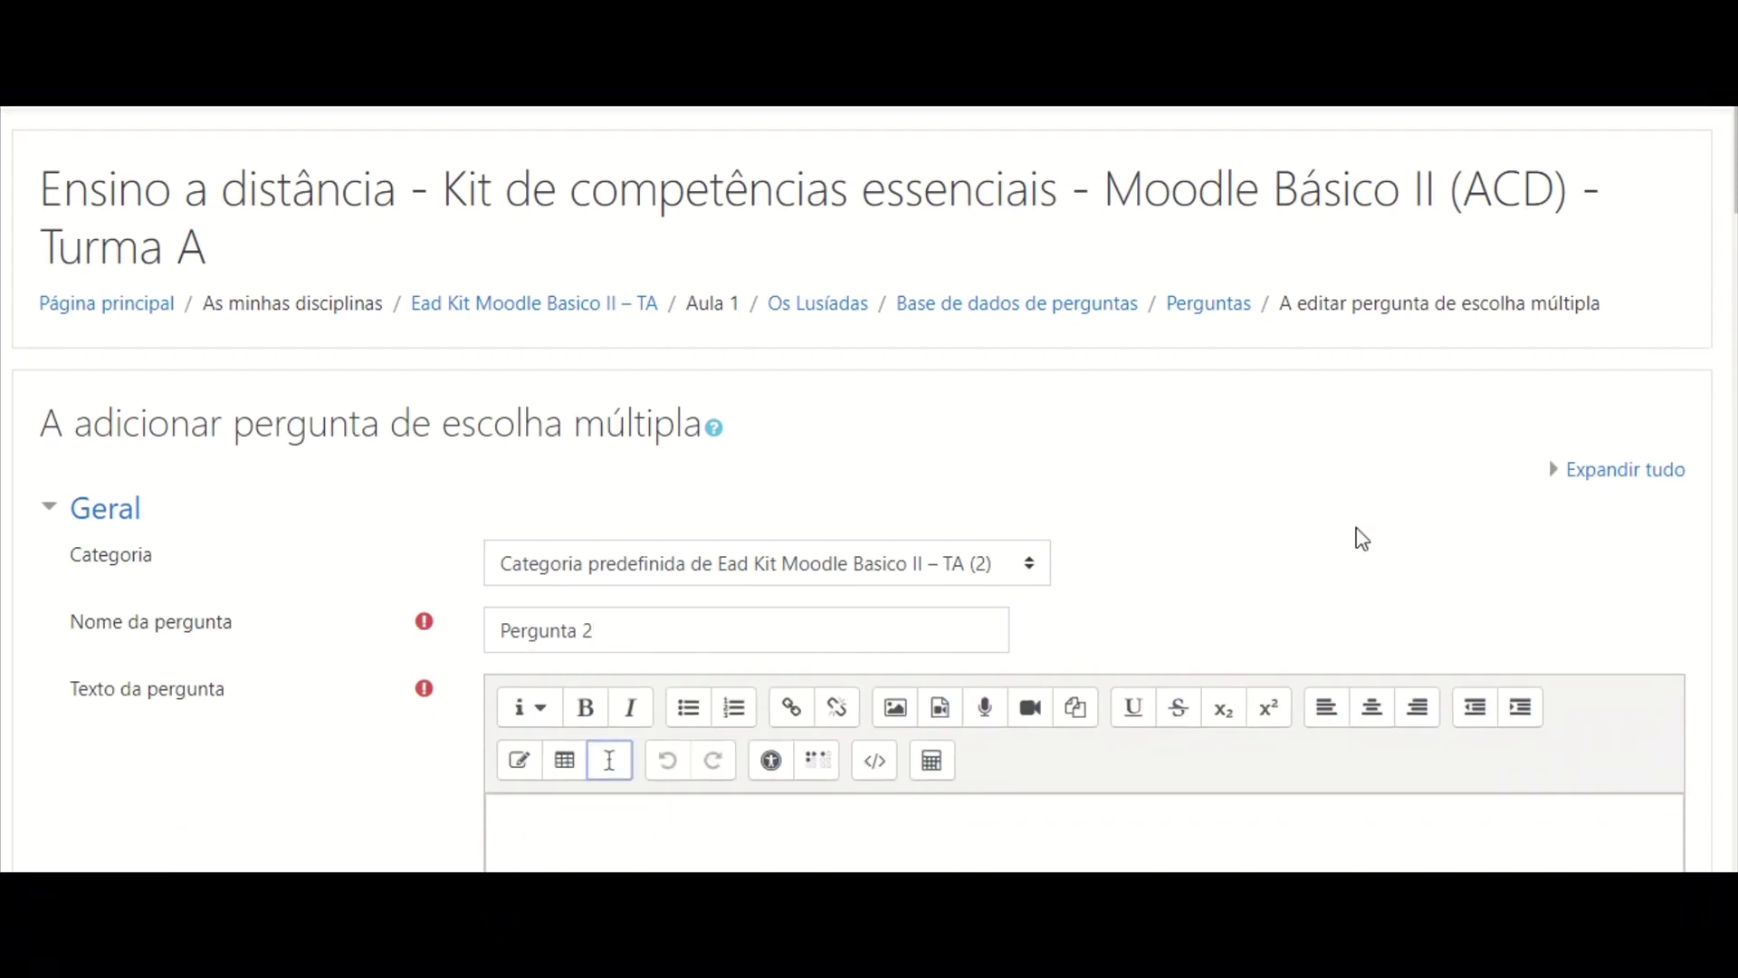
scroll(1731, 182, down, 4)
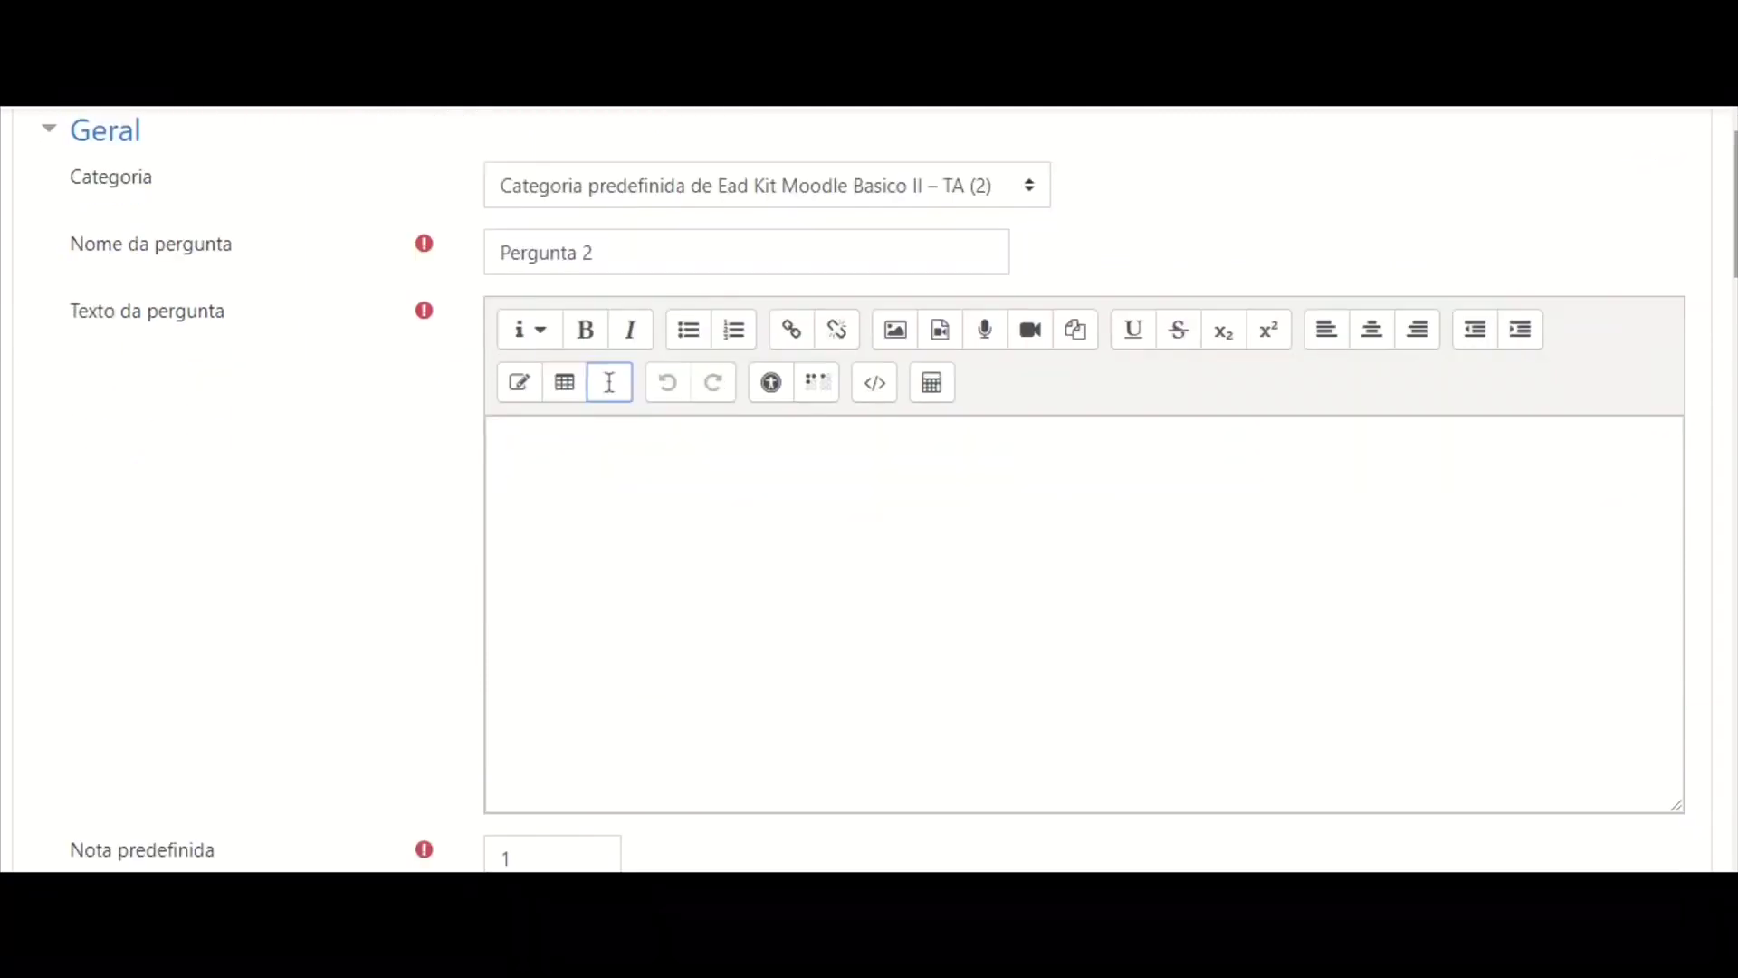
click(697, 444)
text(De )
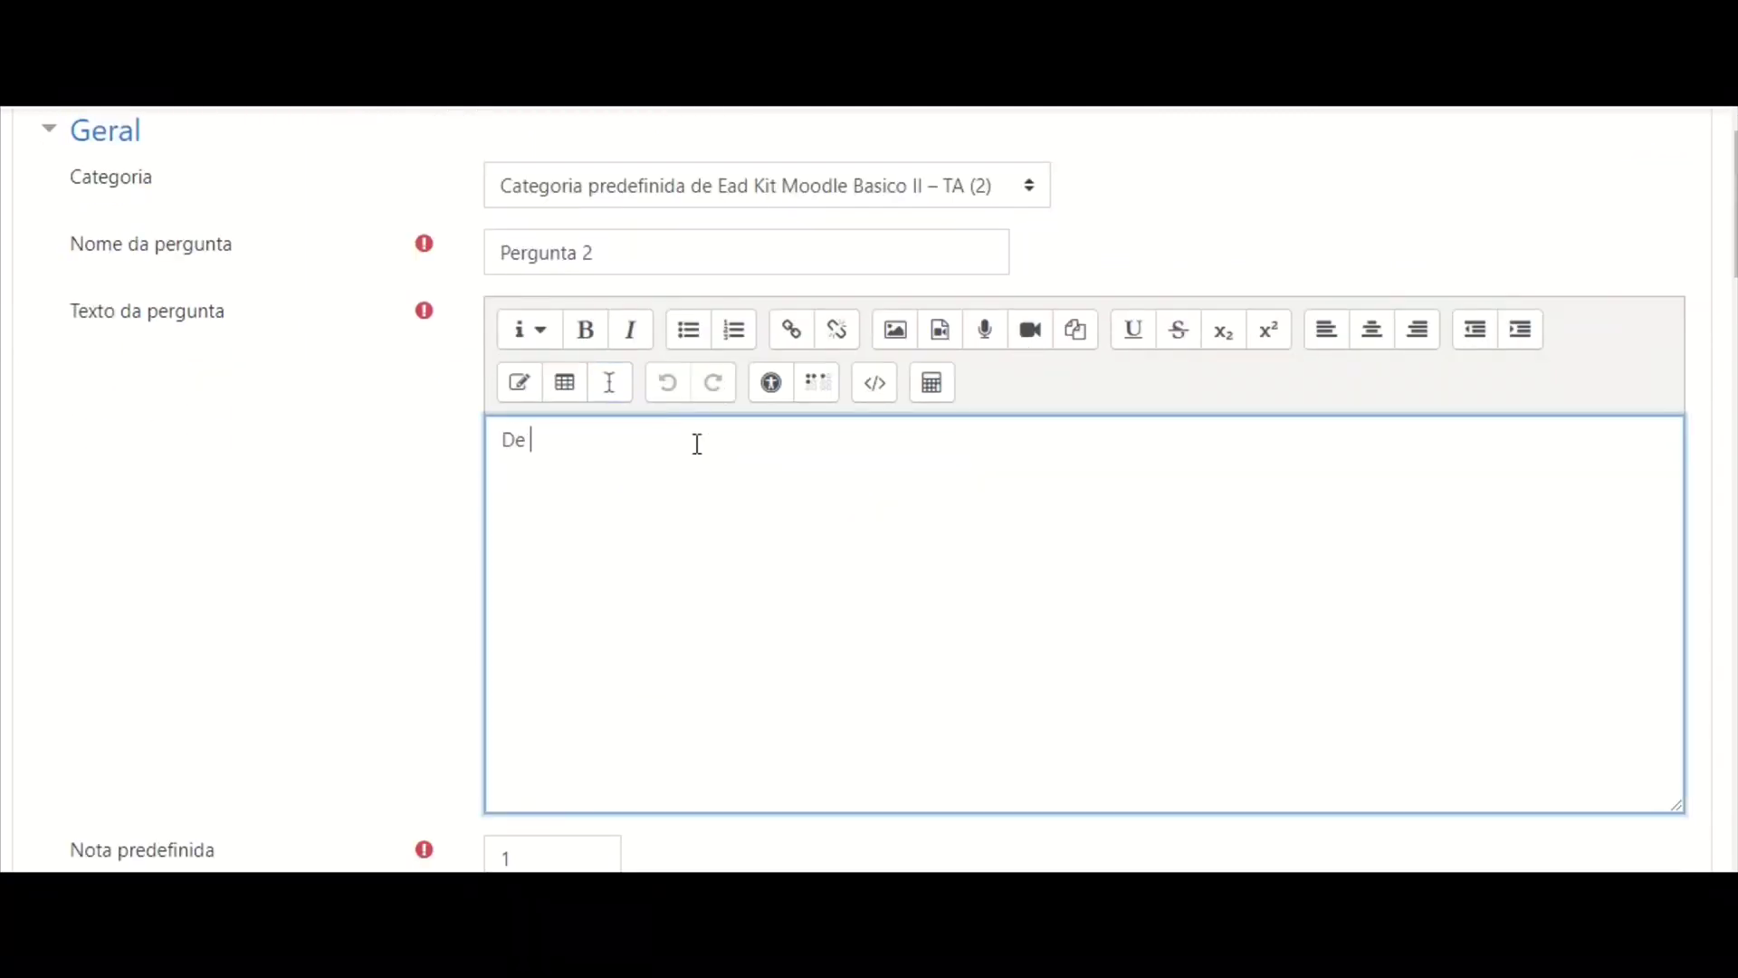
text(que cor era ...)
- Set the default grade of Pergunta 2 to 2 and keep the answer mode at Apenas uma resposta
scroll(636, 209, down, 5)
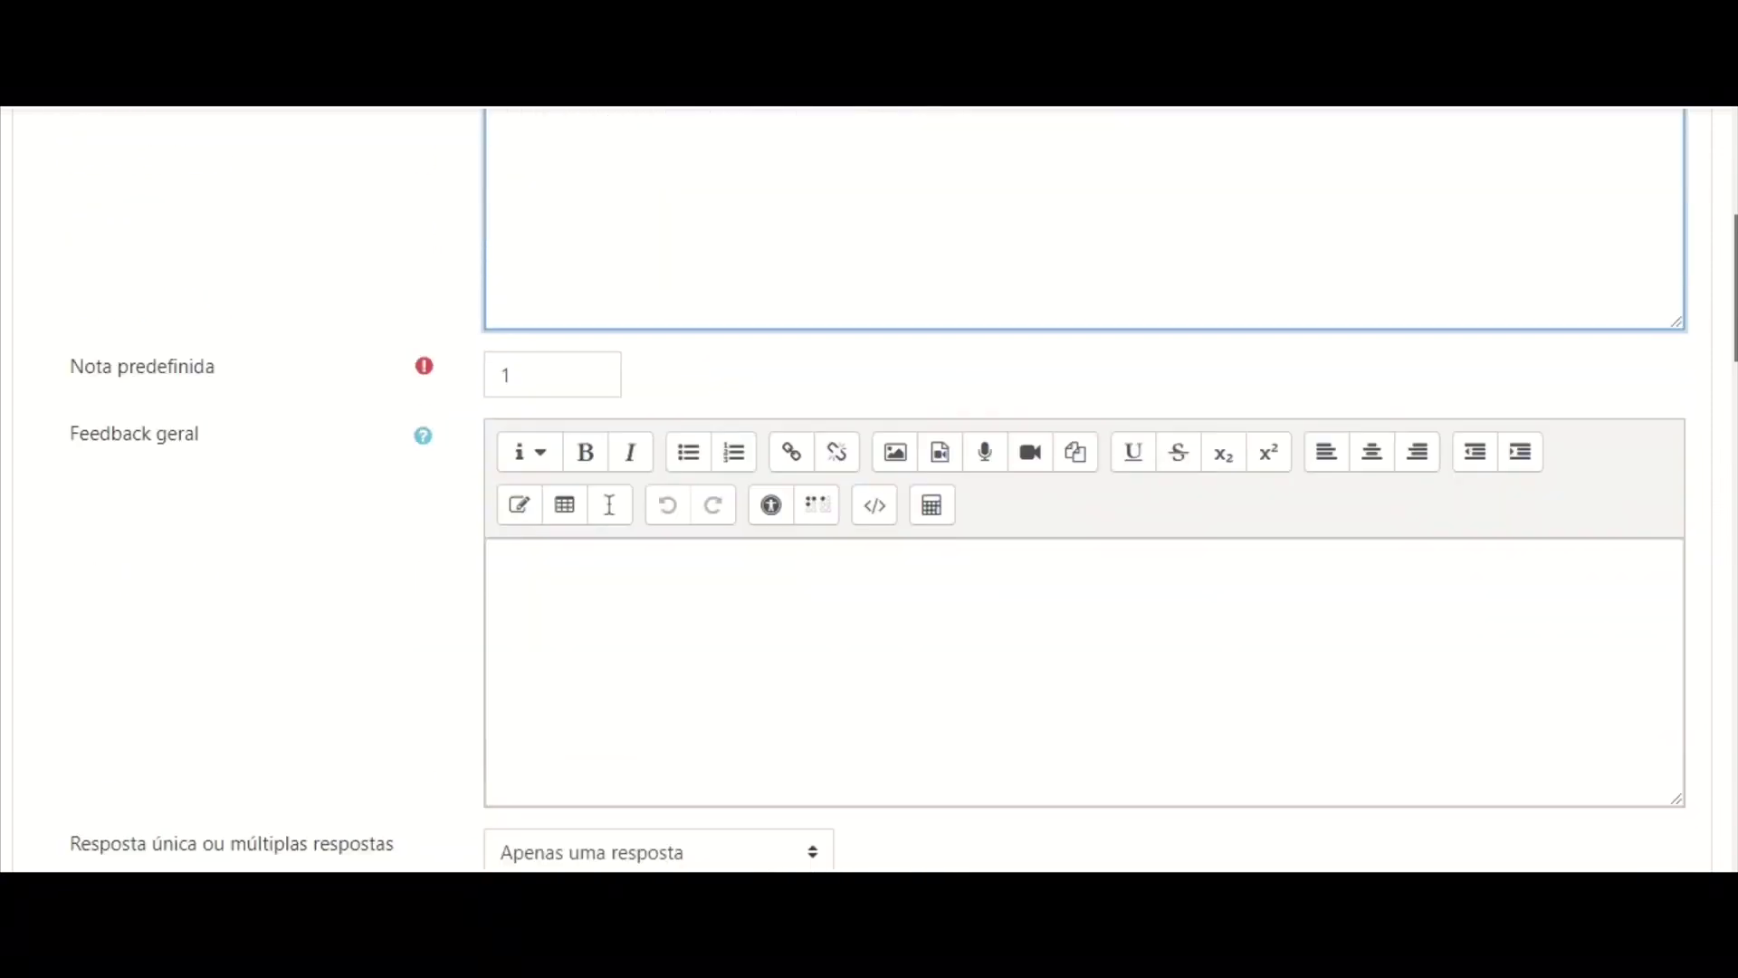
drag(529, 375, 495, 365)
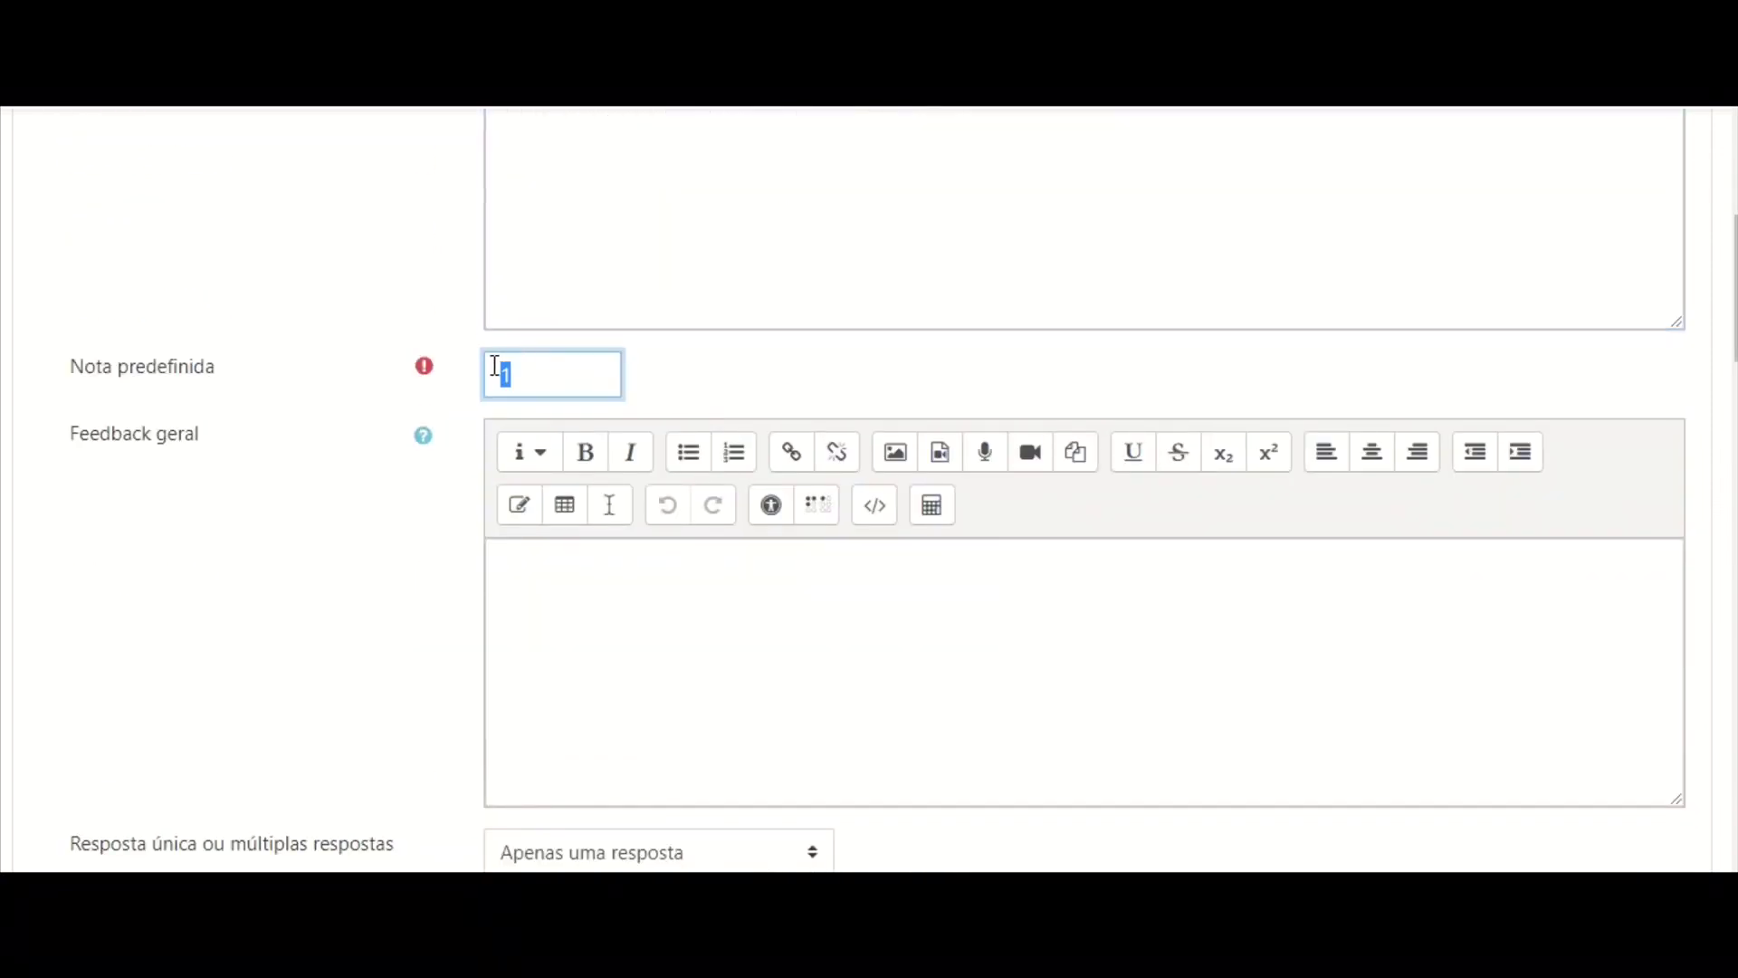
text(2)
scroll(1735, 290, down, 4)
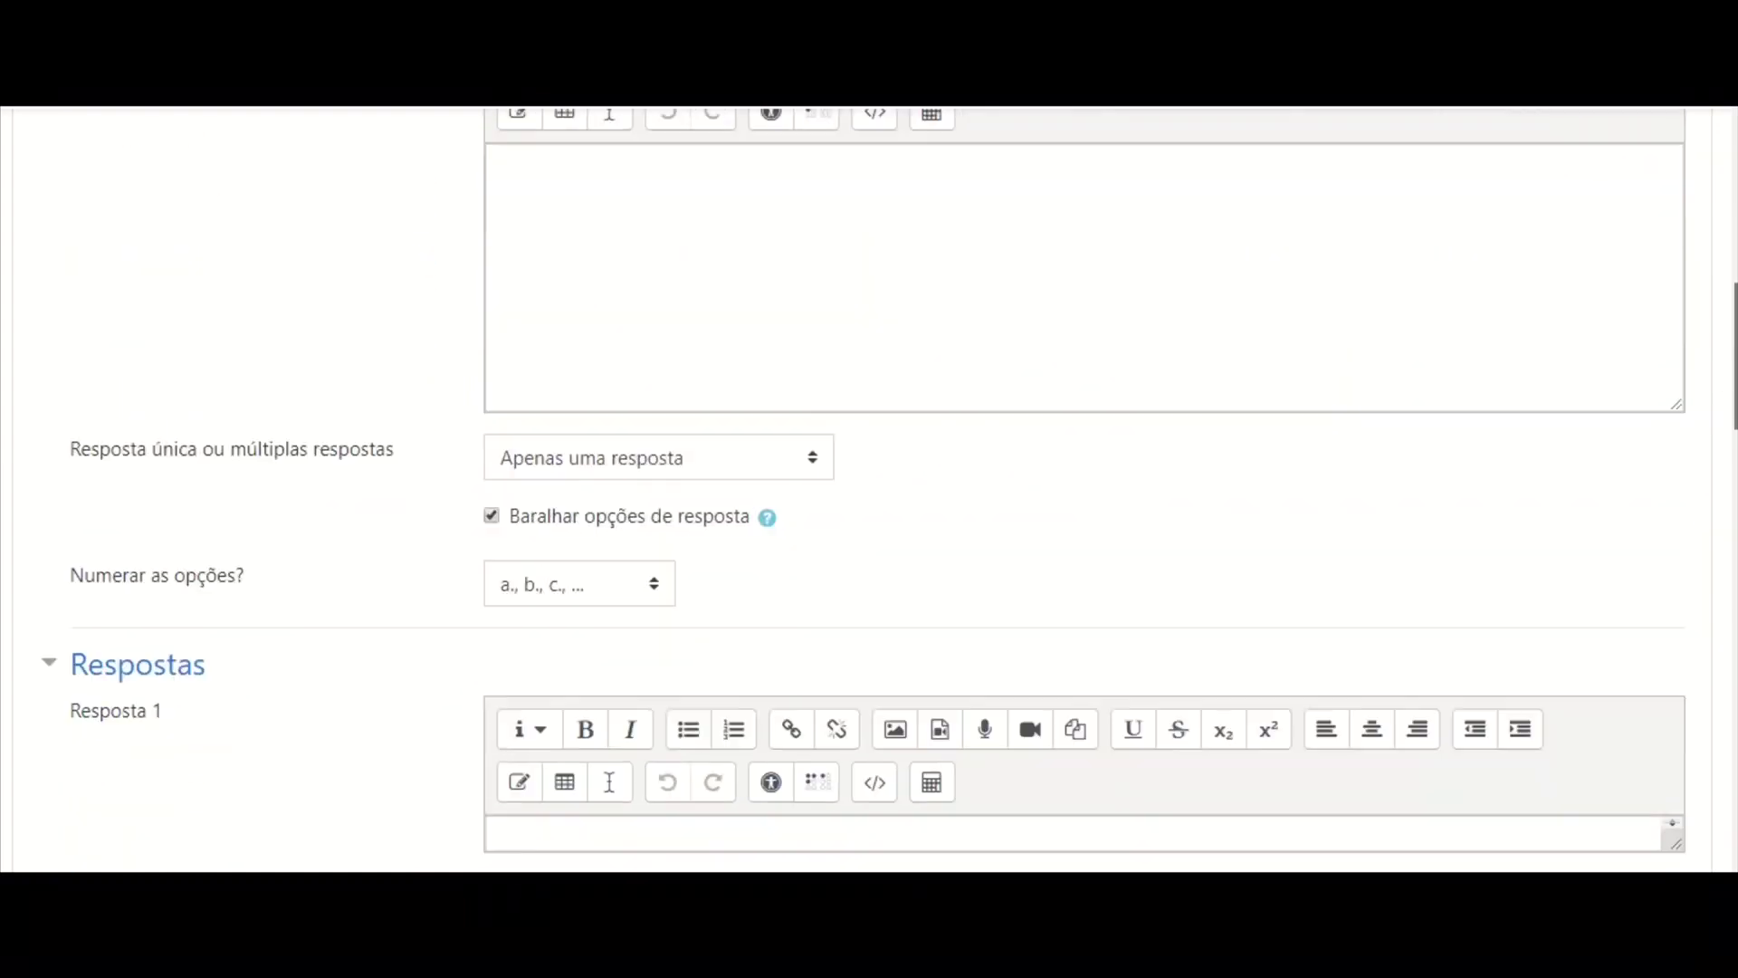
scroll(1734, 290, down, 1)
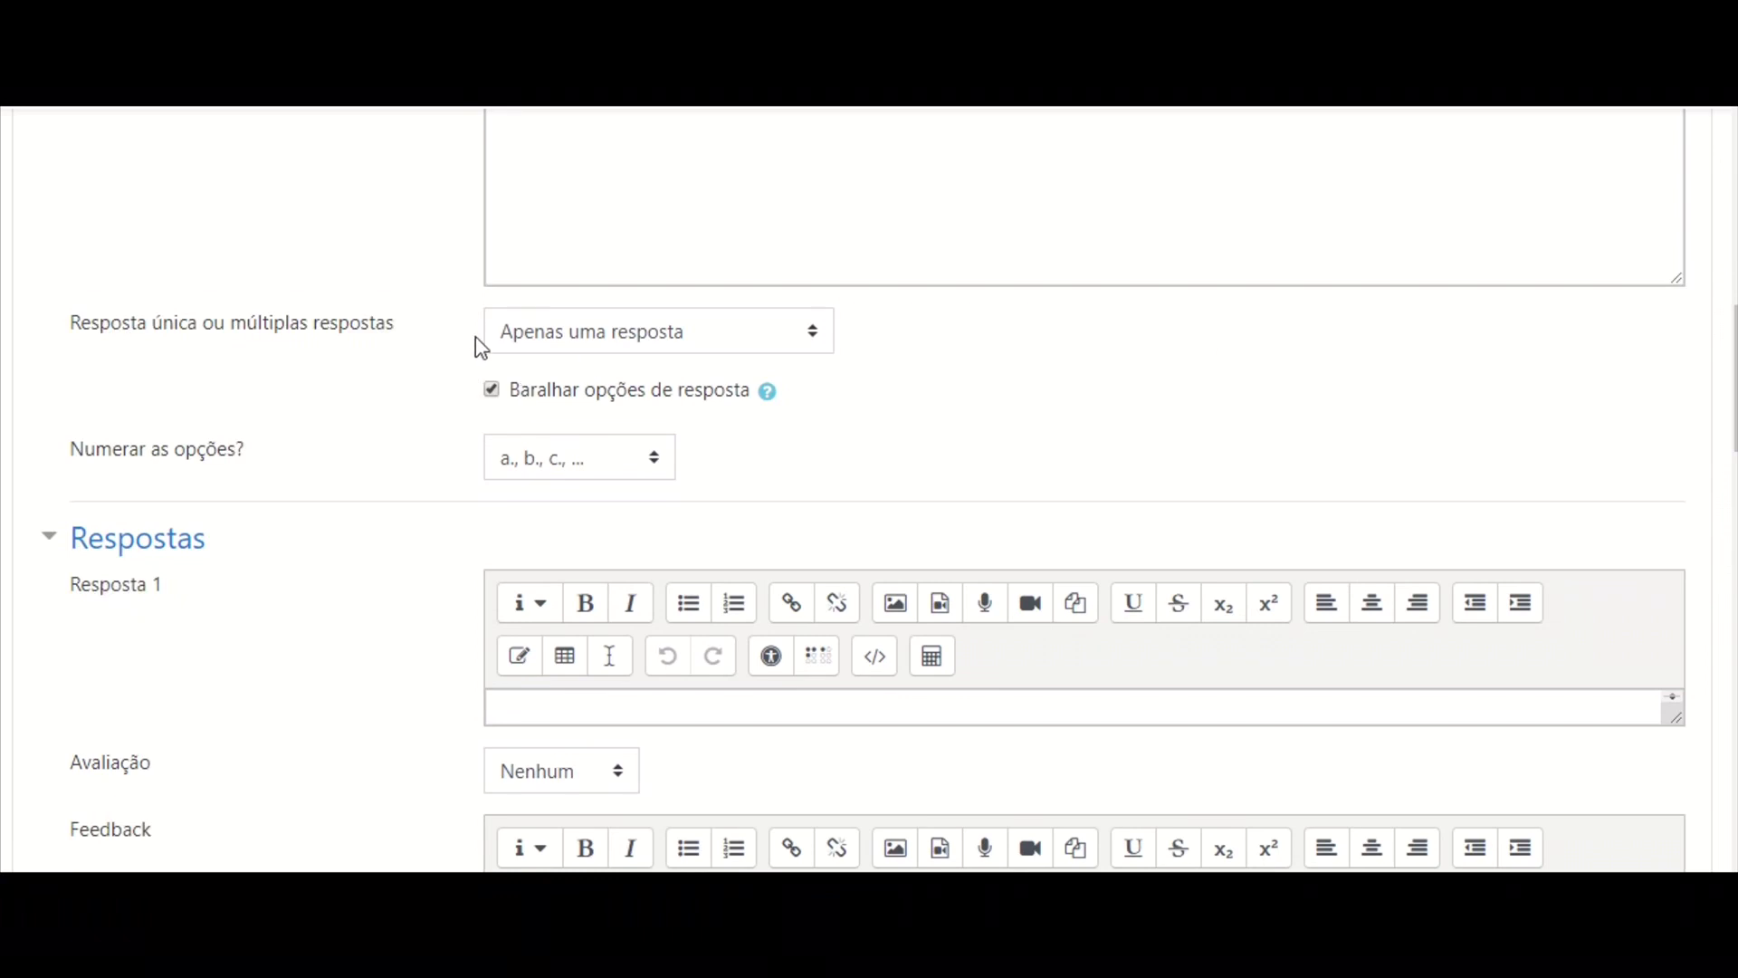
click(618, 335)
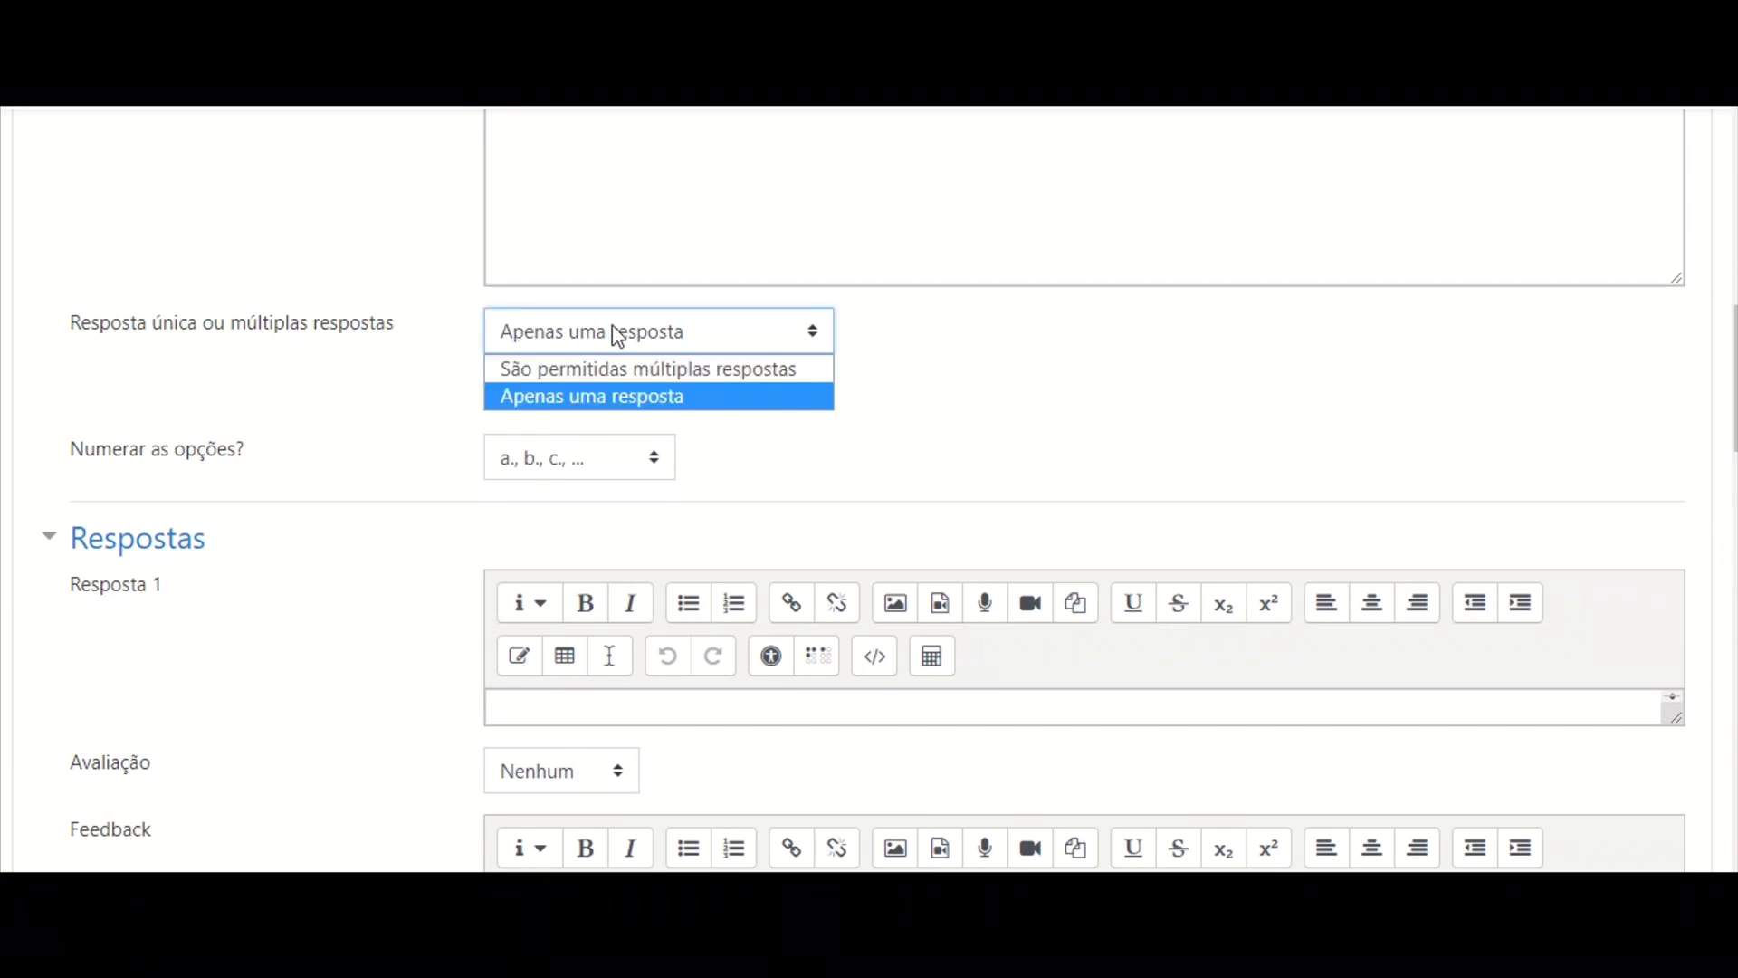
click(568, 398)
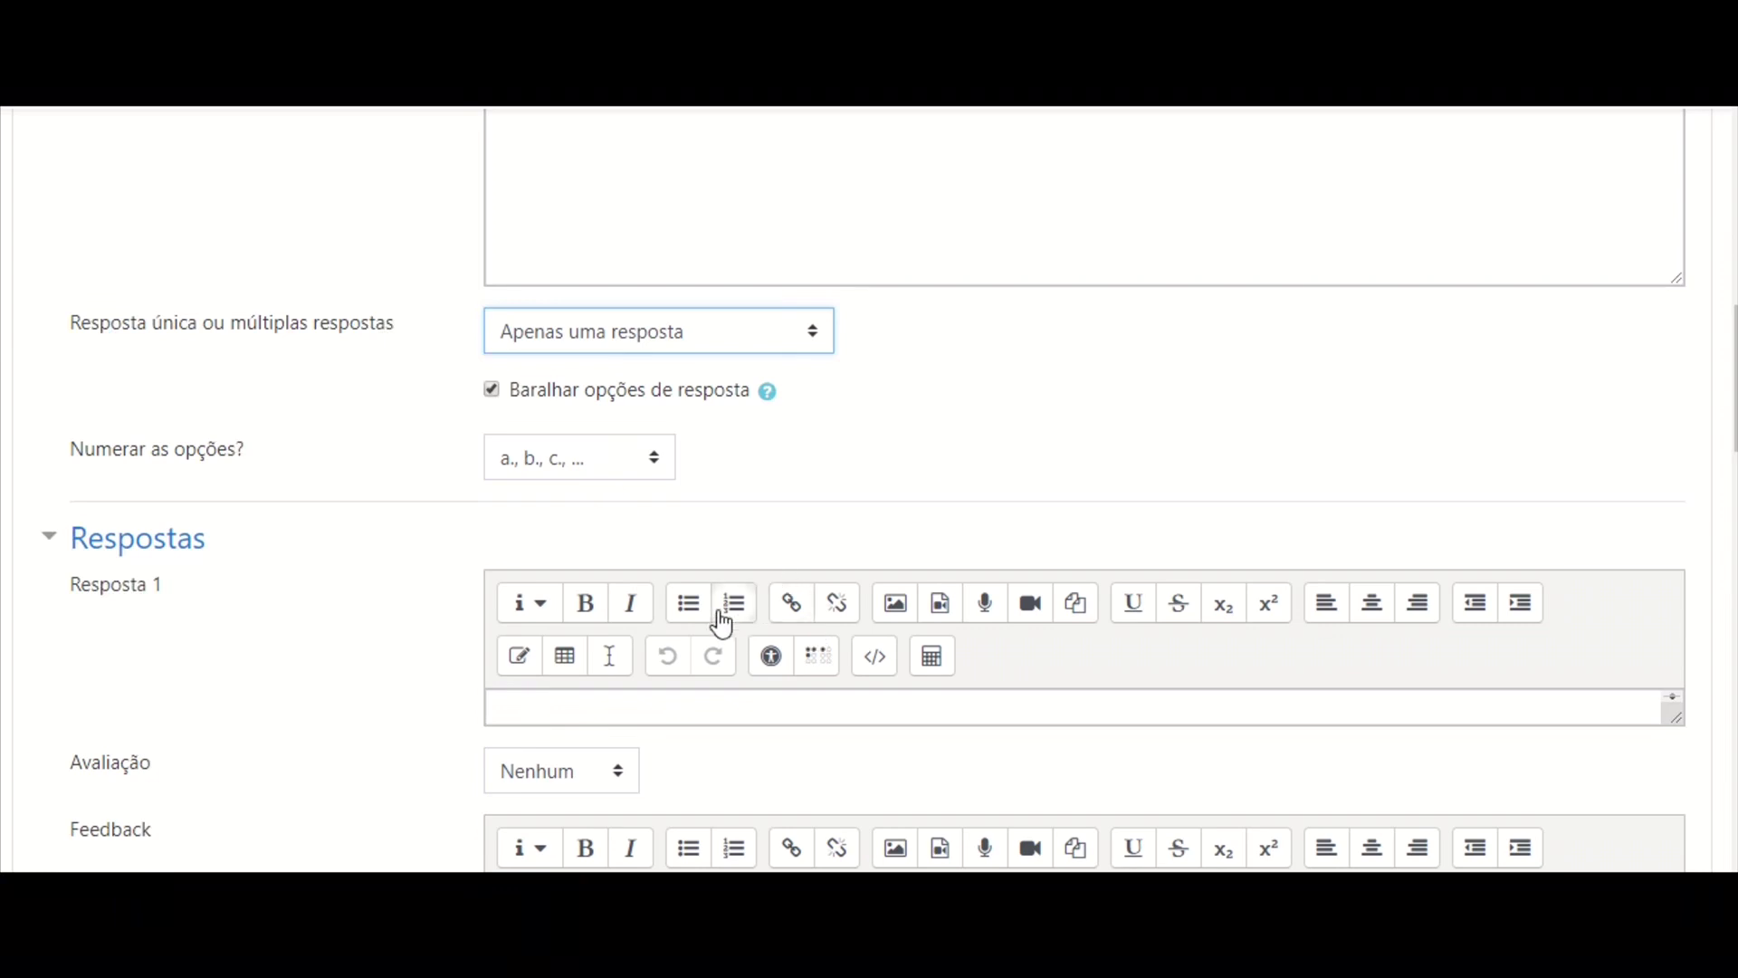
- Enter "verde" as Resposta 1 with "azul" in its feedback, and "amarelo" as Resposta 2
click(592, 711)
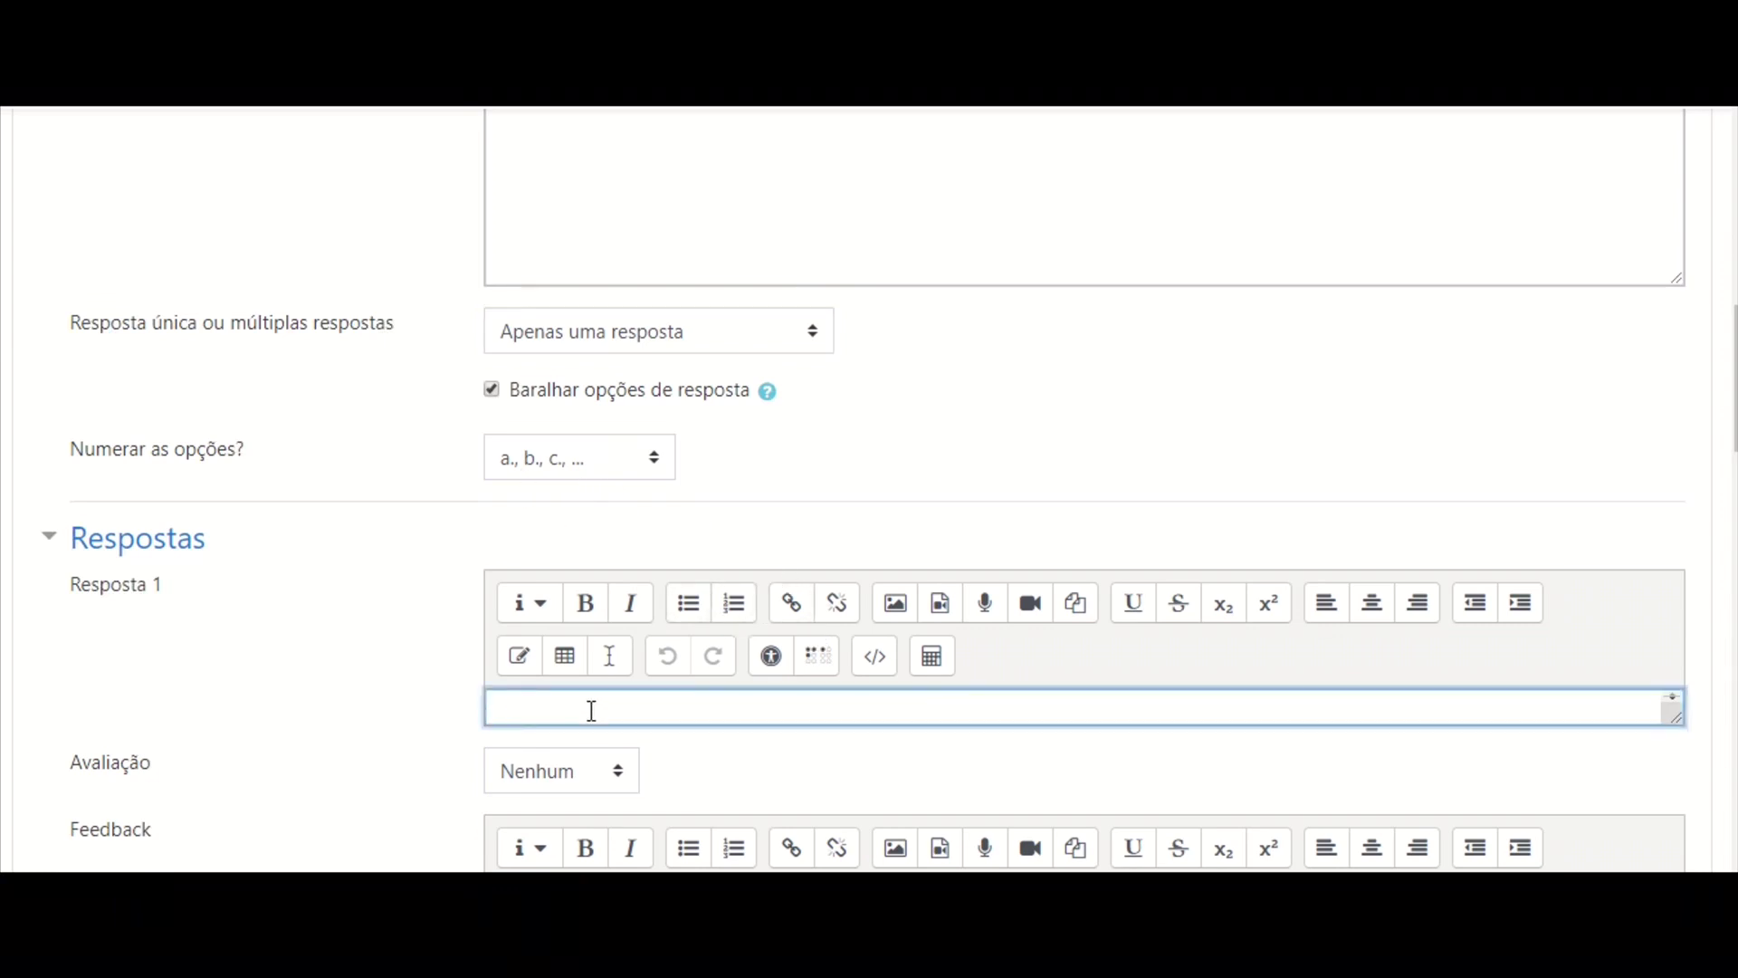
text(verde)
scroll(1735, 380, down, 4)
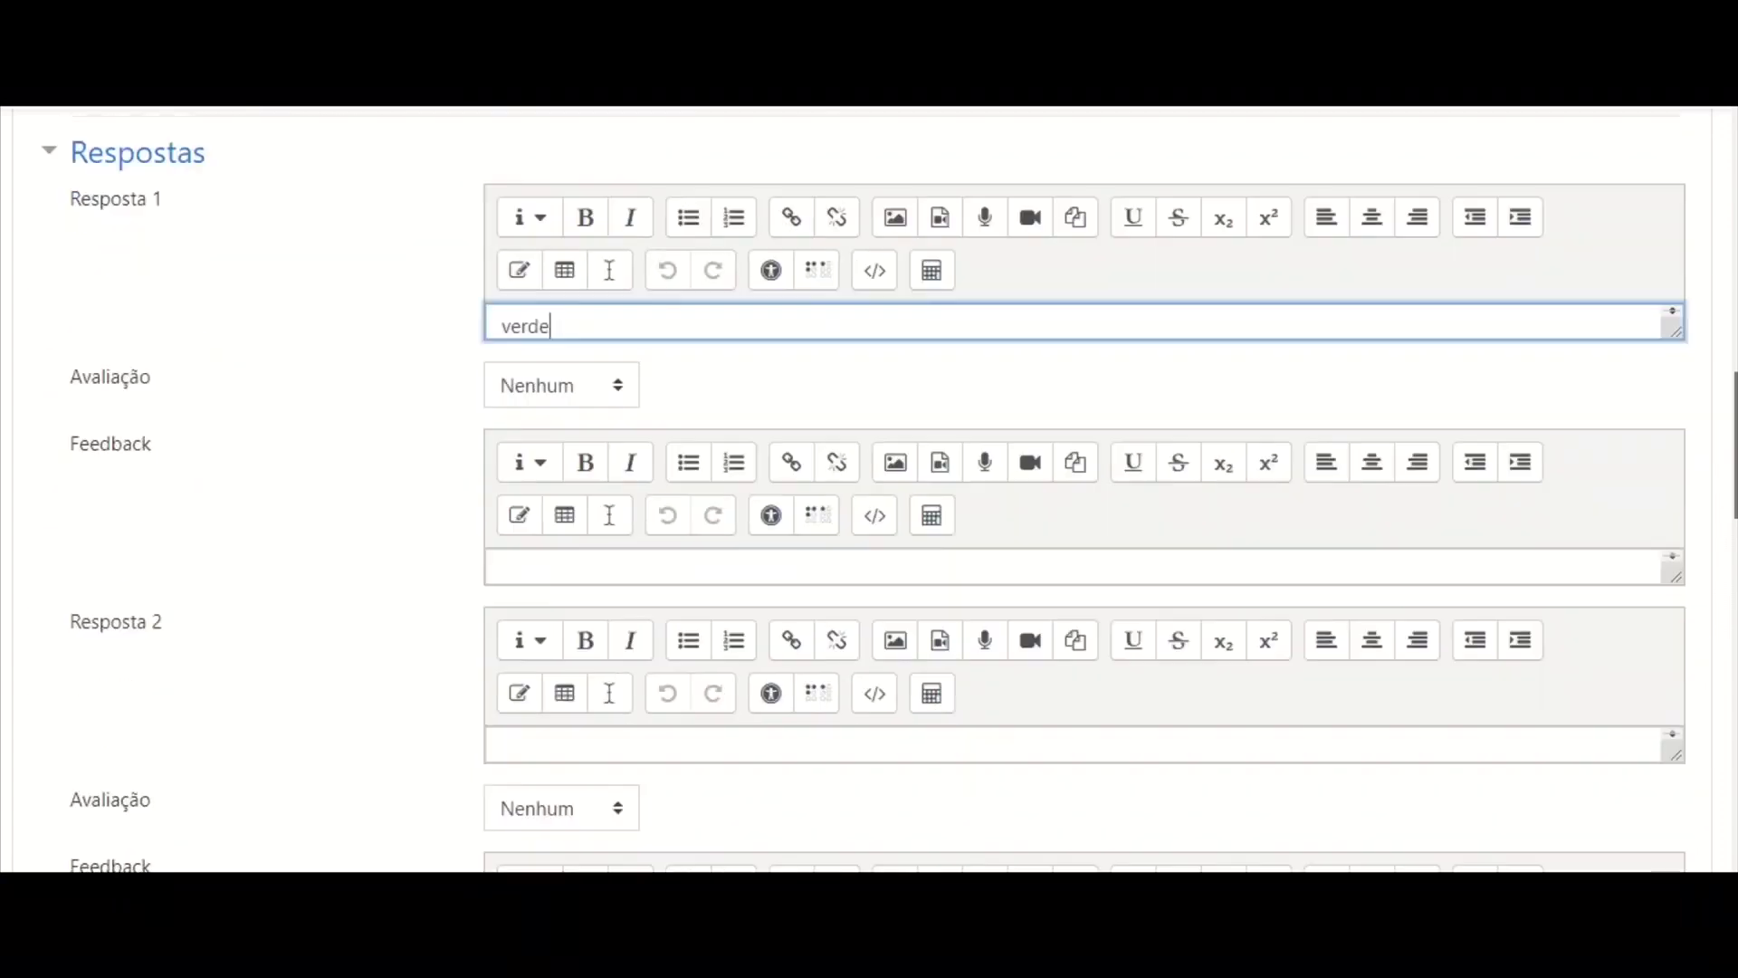
click(780, 701)
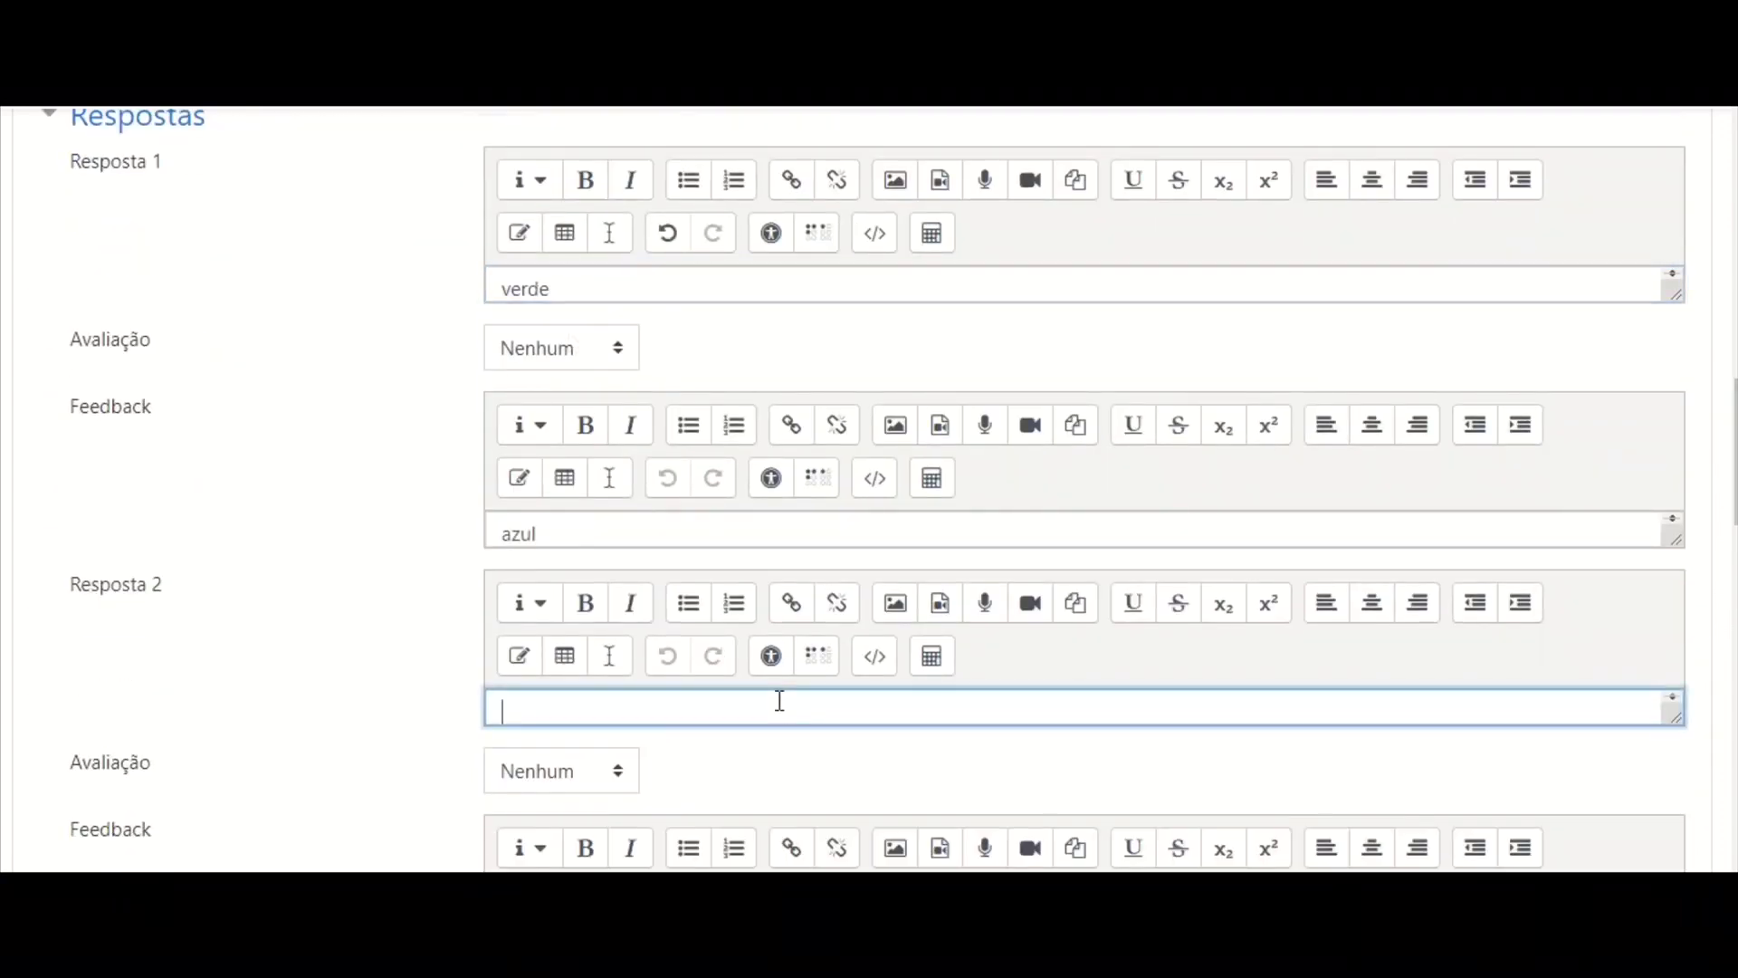
text(amarelo)
- Mark Resposta 2 as the correct answer with a grade of 100%, leaving Resposta 1 at Nenhum
click(610, 348)
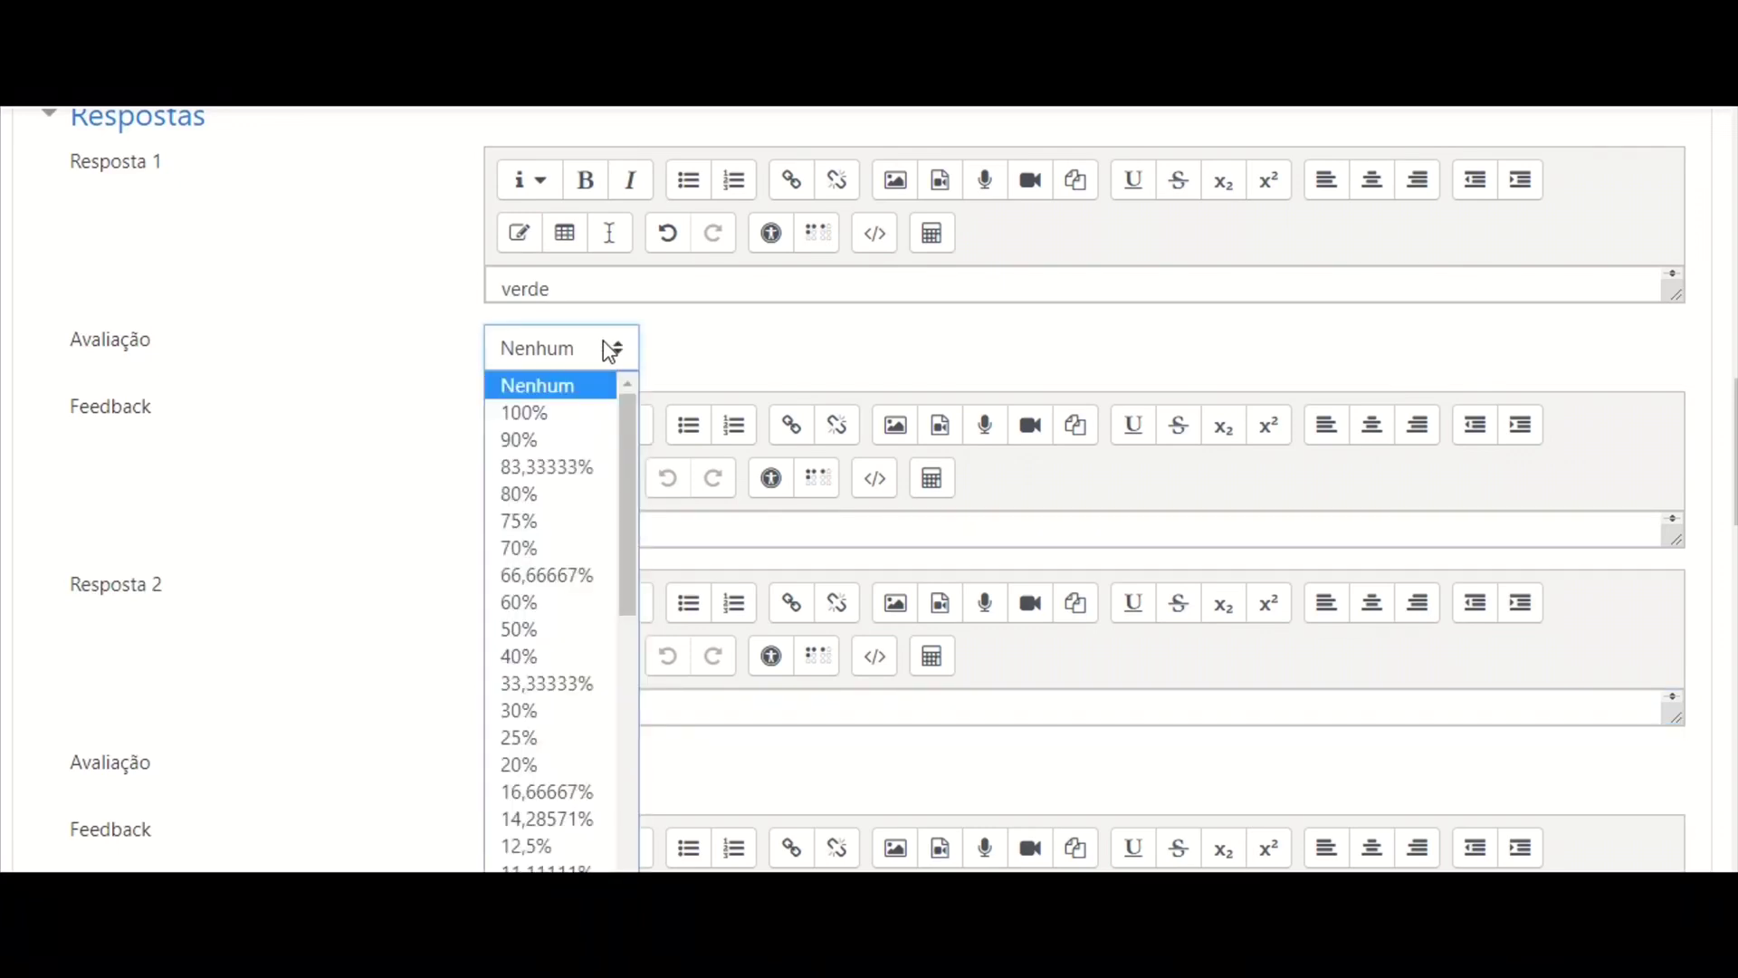
click(610, 348)
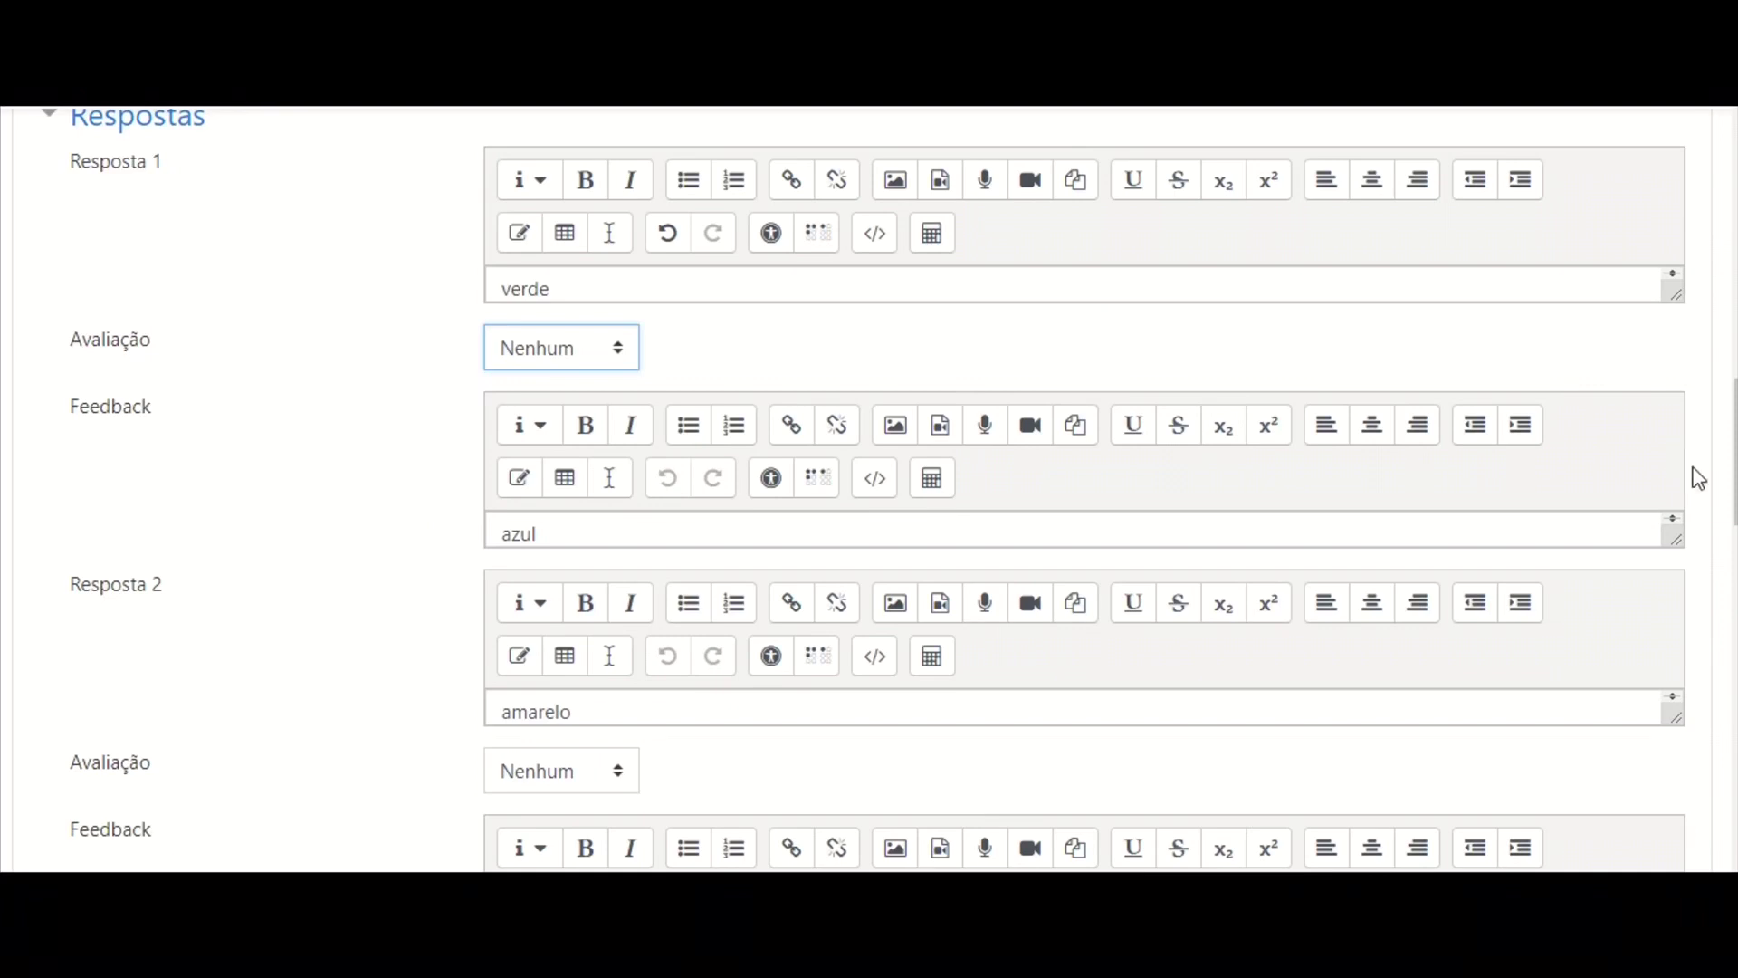
scroll(1698, 478, up, 2)
scroll(1699, 478, down, 3)
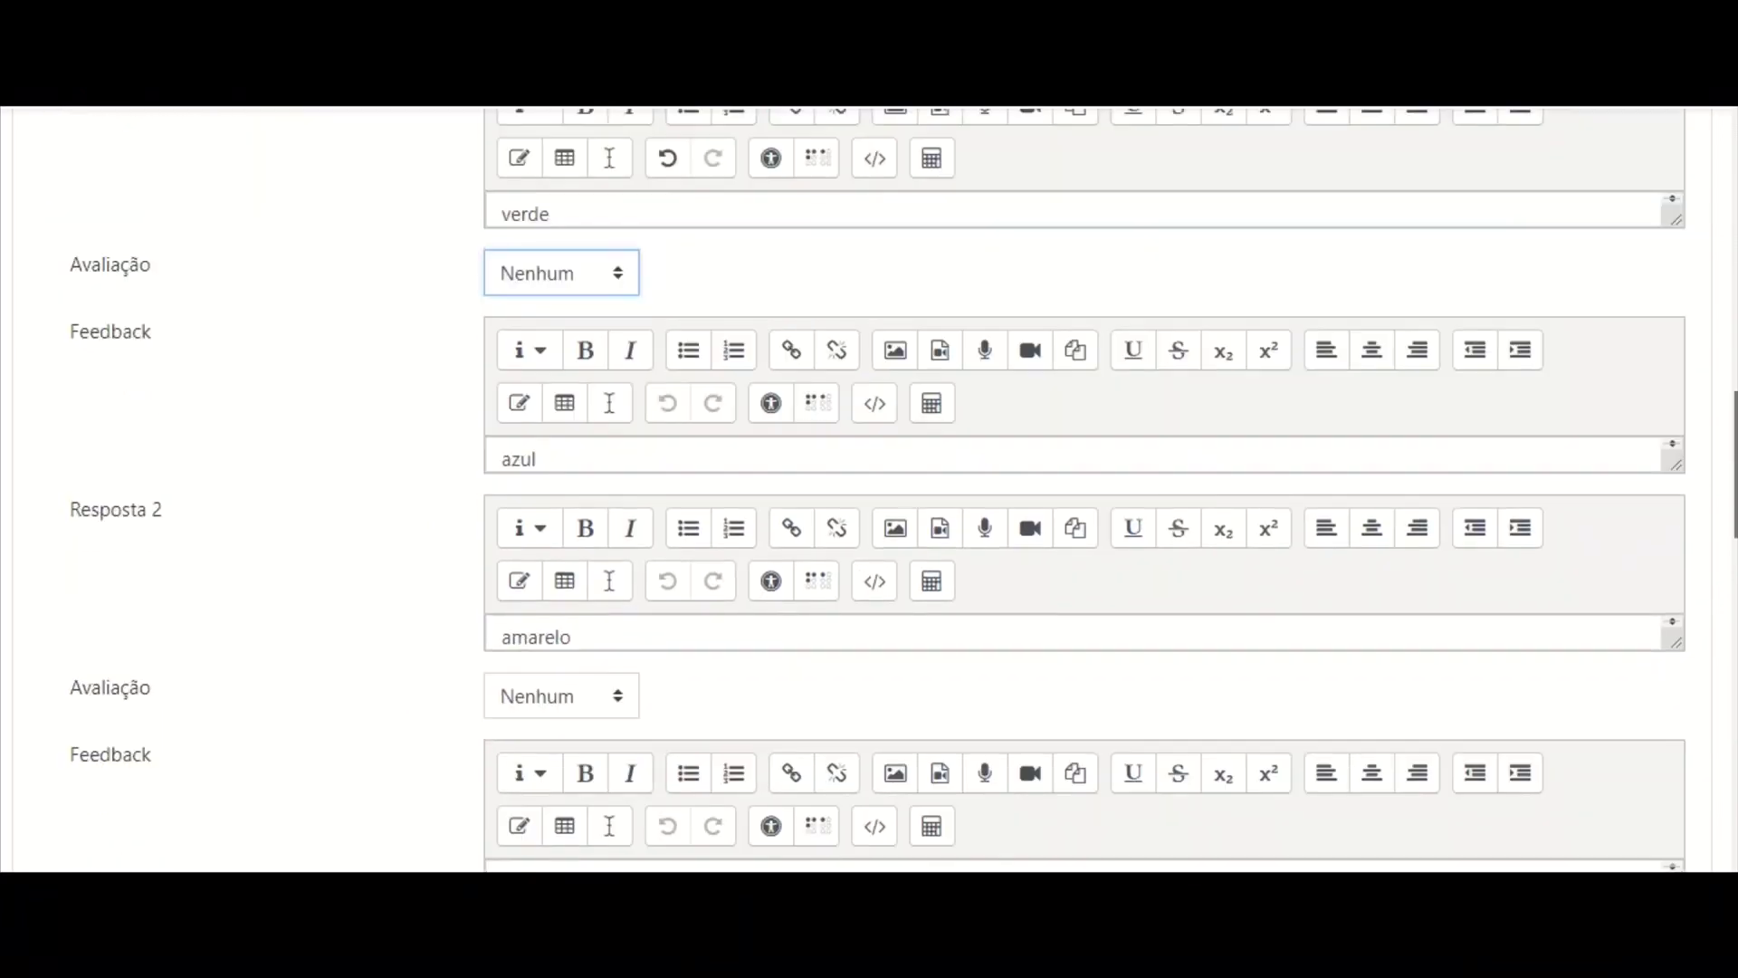
click(613, 695)
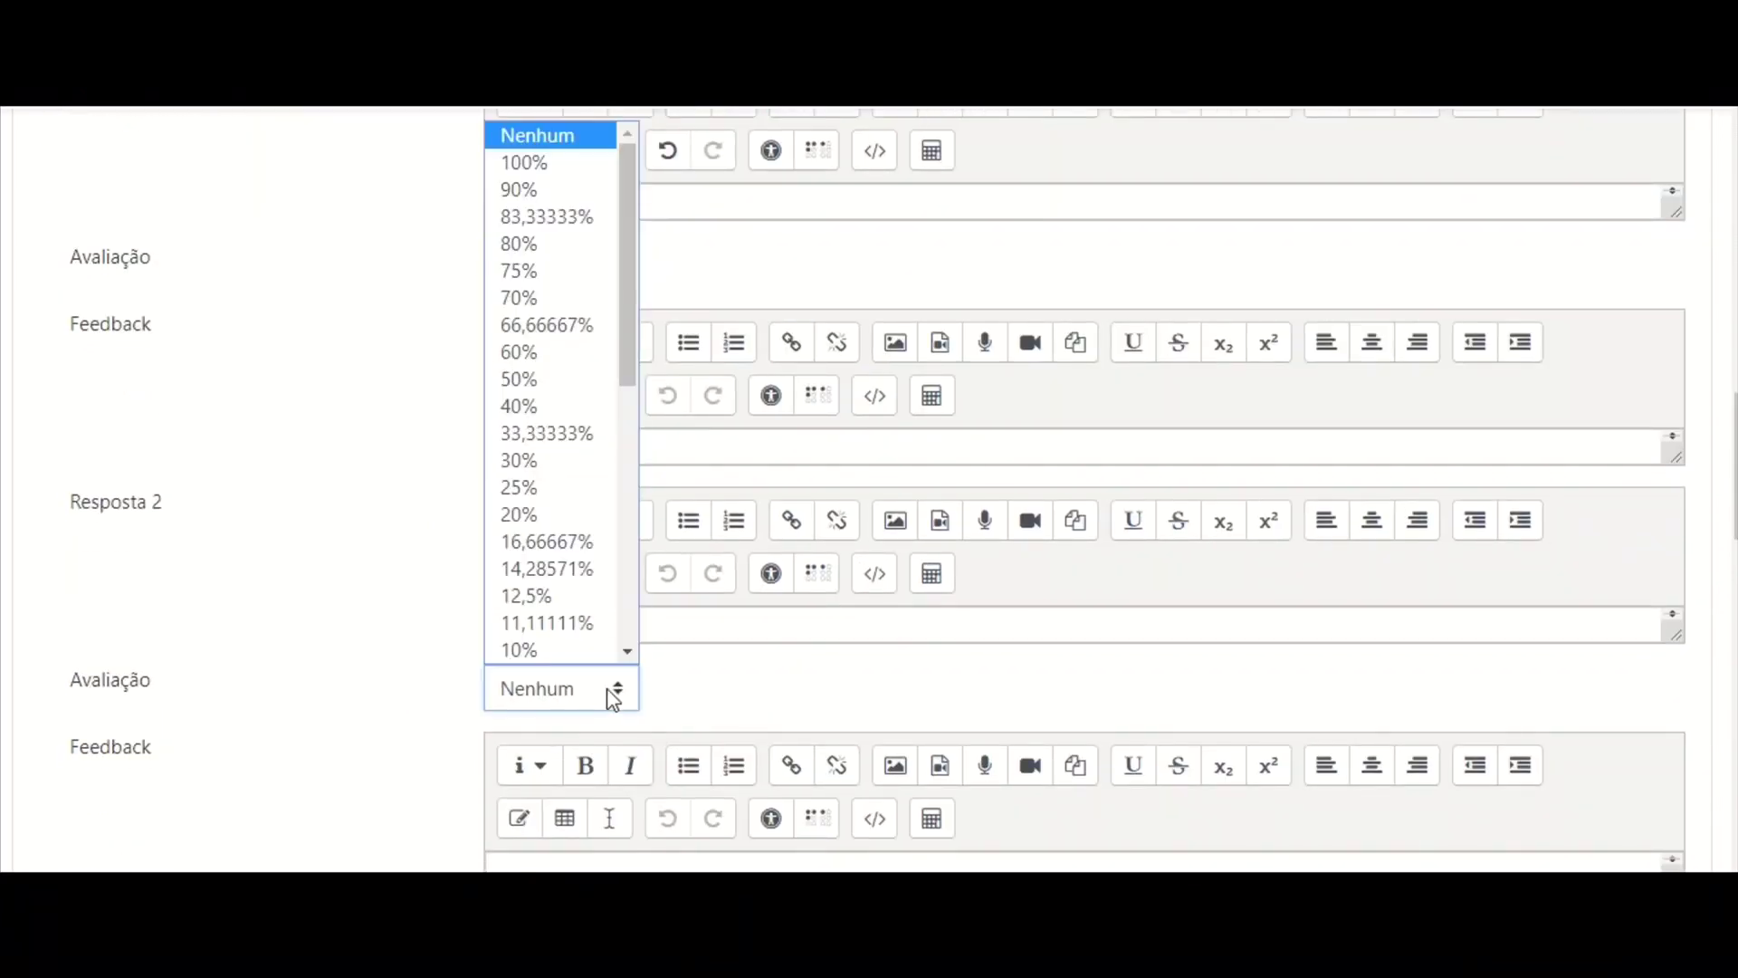
click(570, 168)
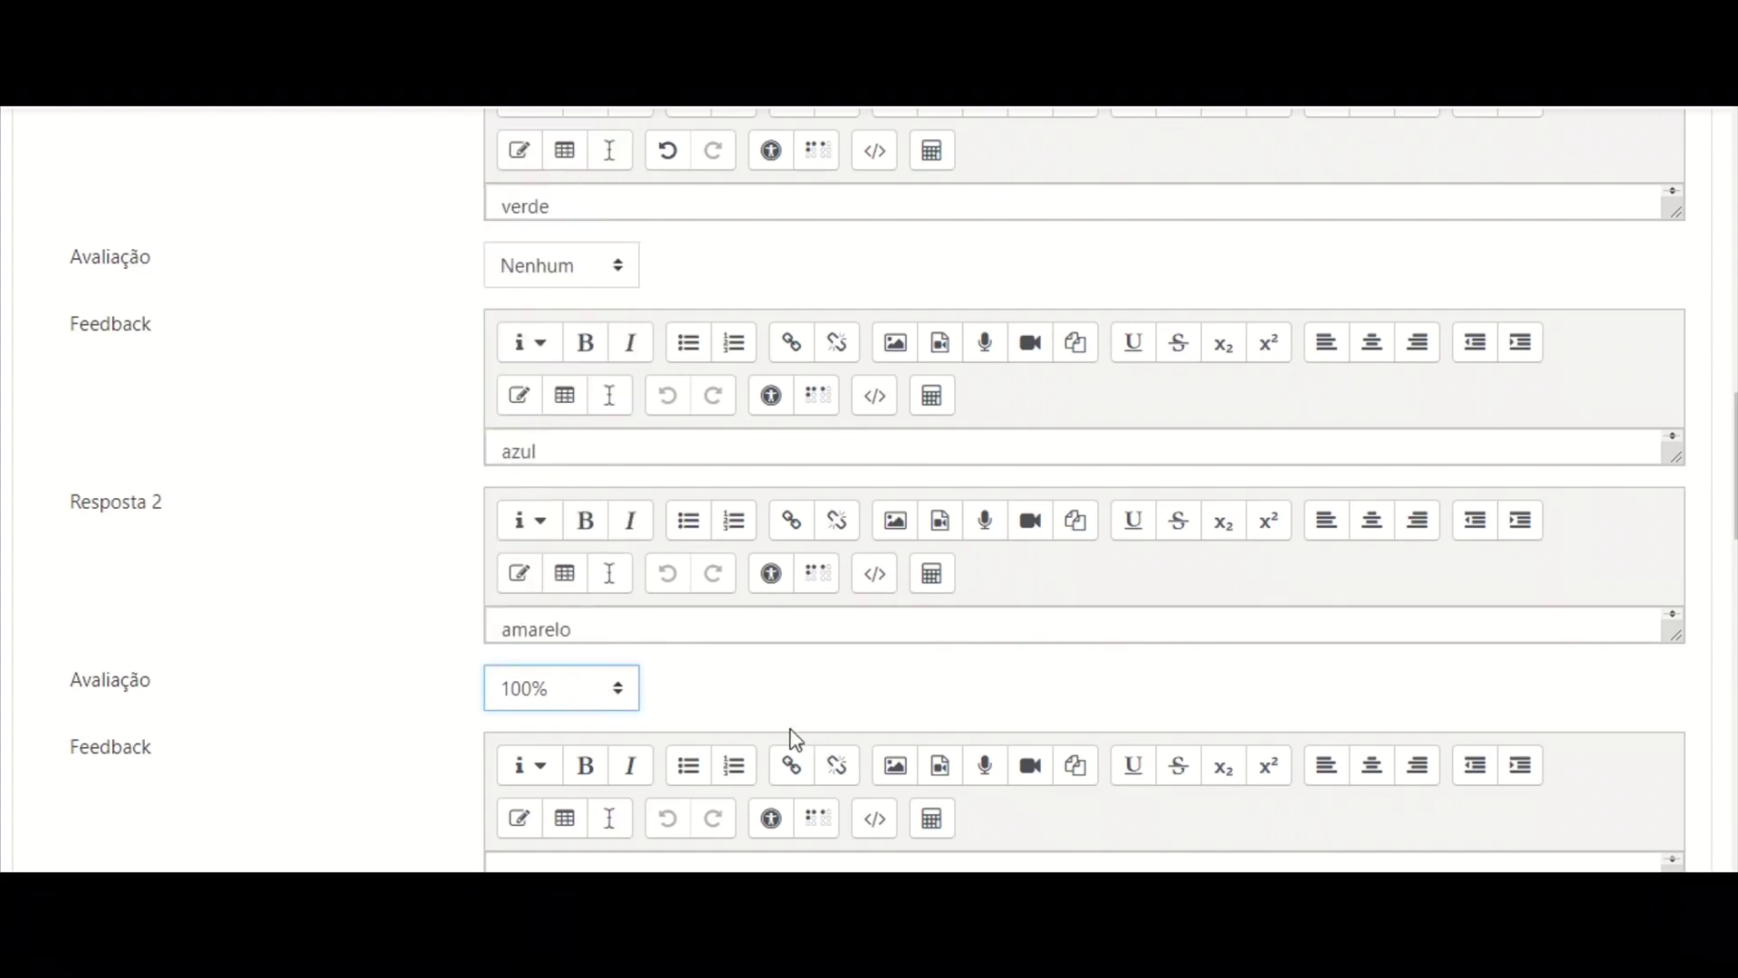
click(1718, 563)
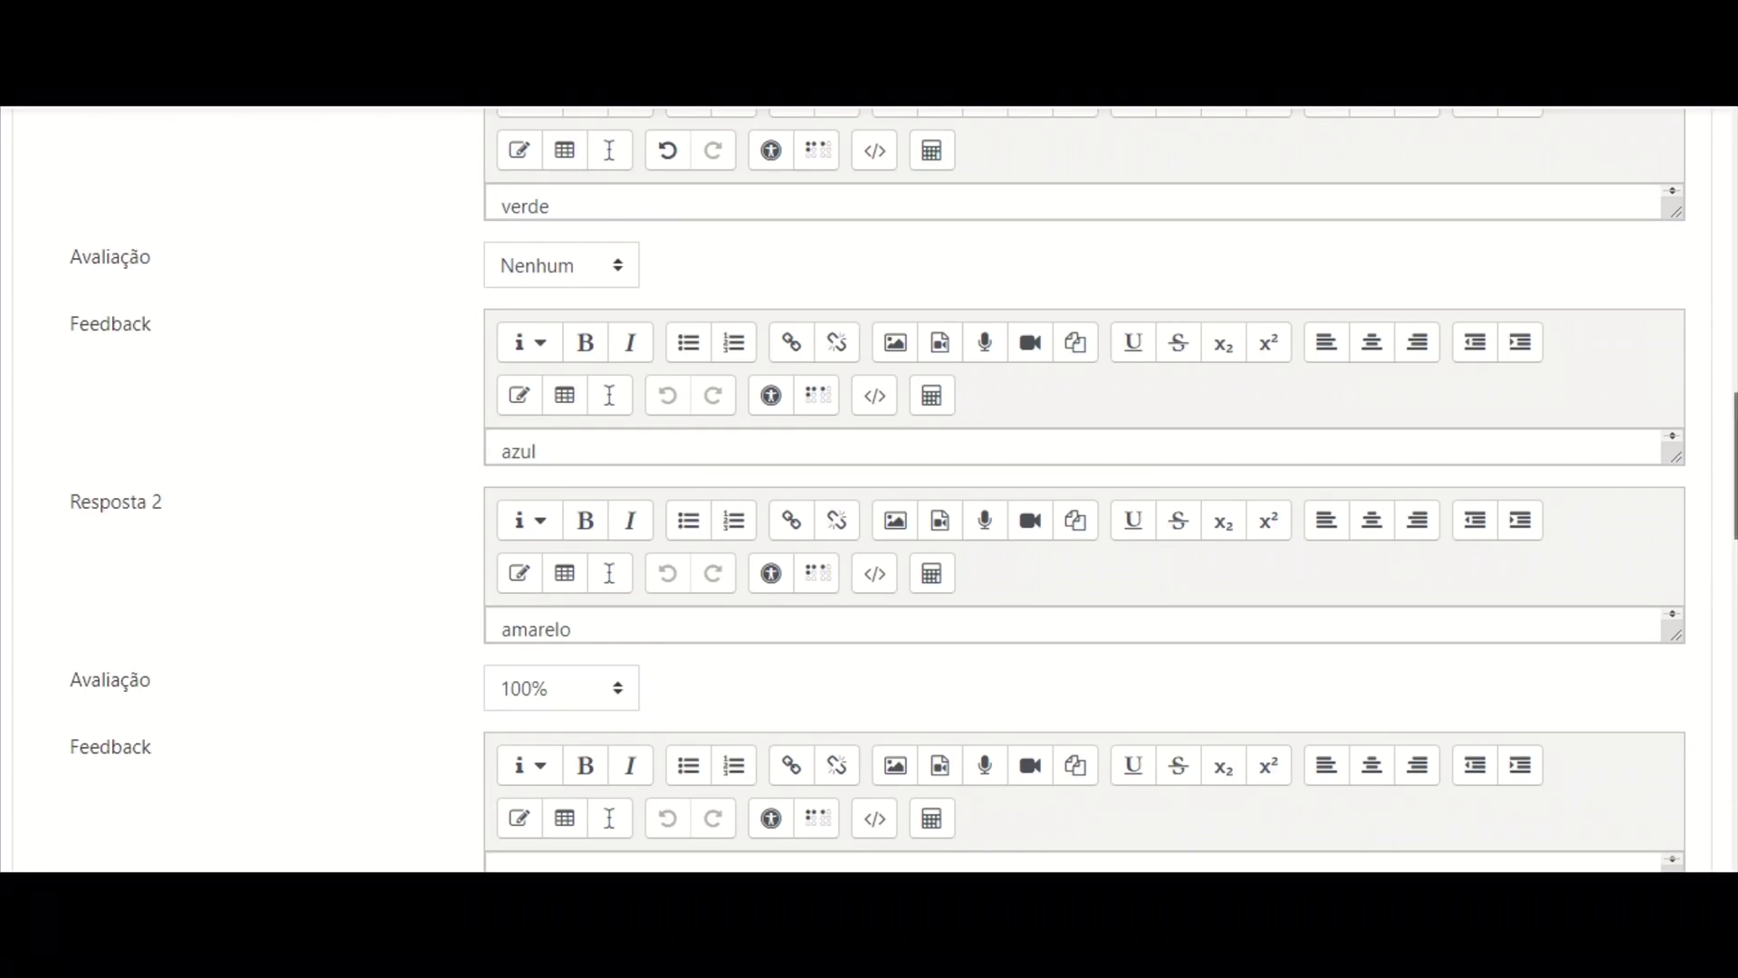
scroll(877, 490, down, 15)
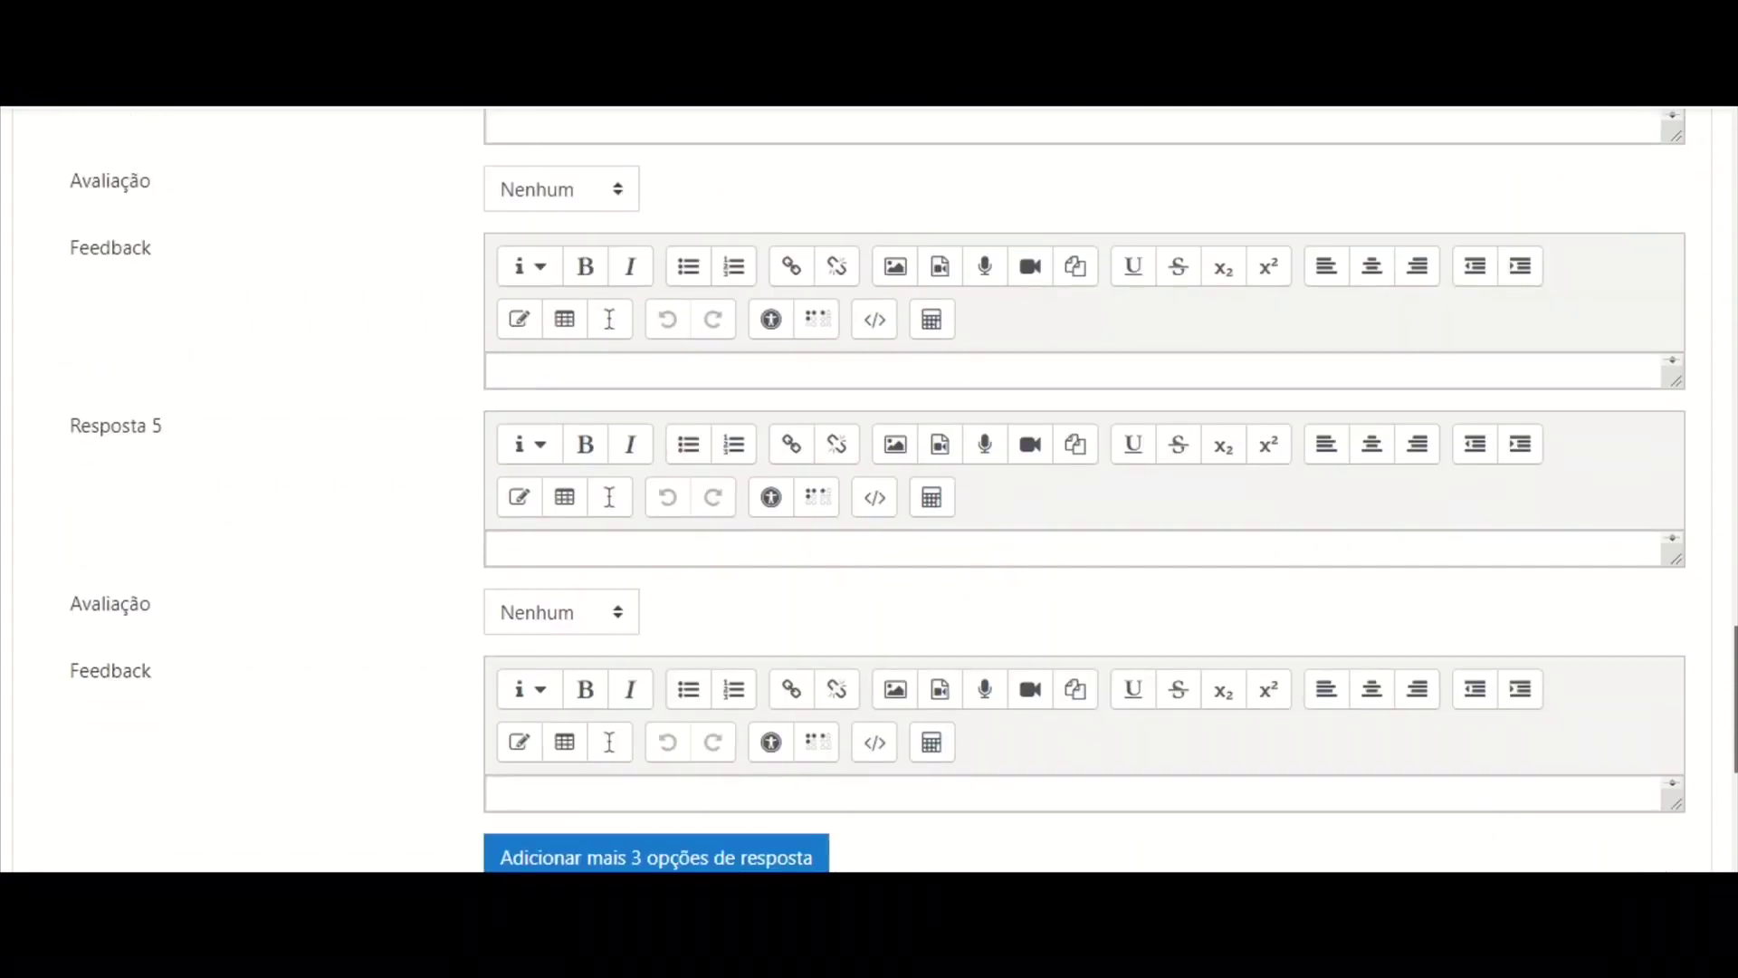
- Save Pergunta 2, preview it from the quiz's question list, and close the preview window
scroll(877, 490, down, 5)
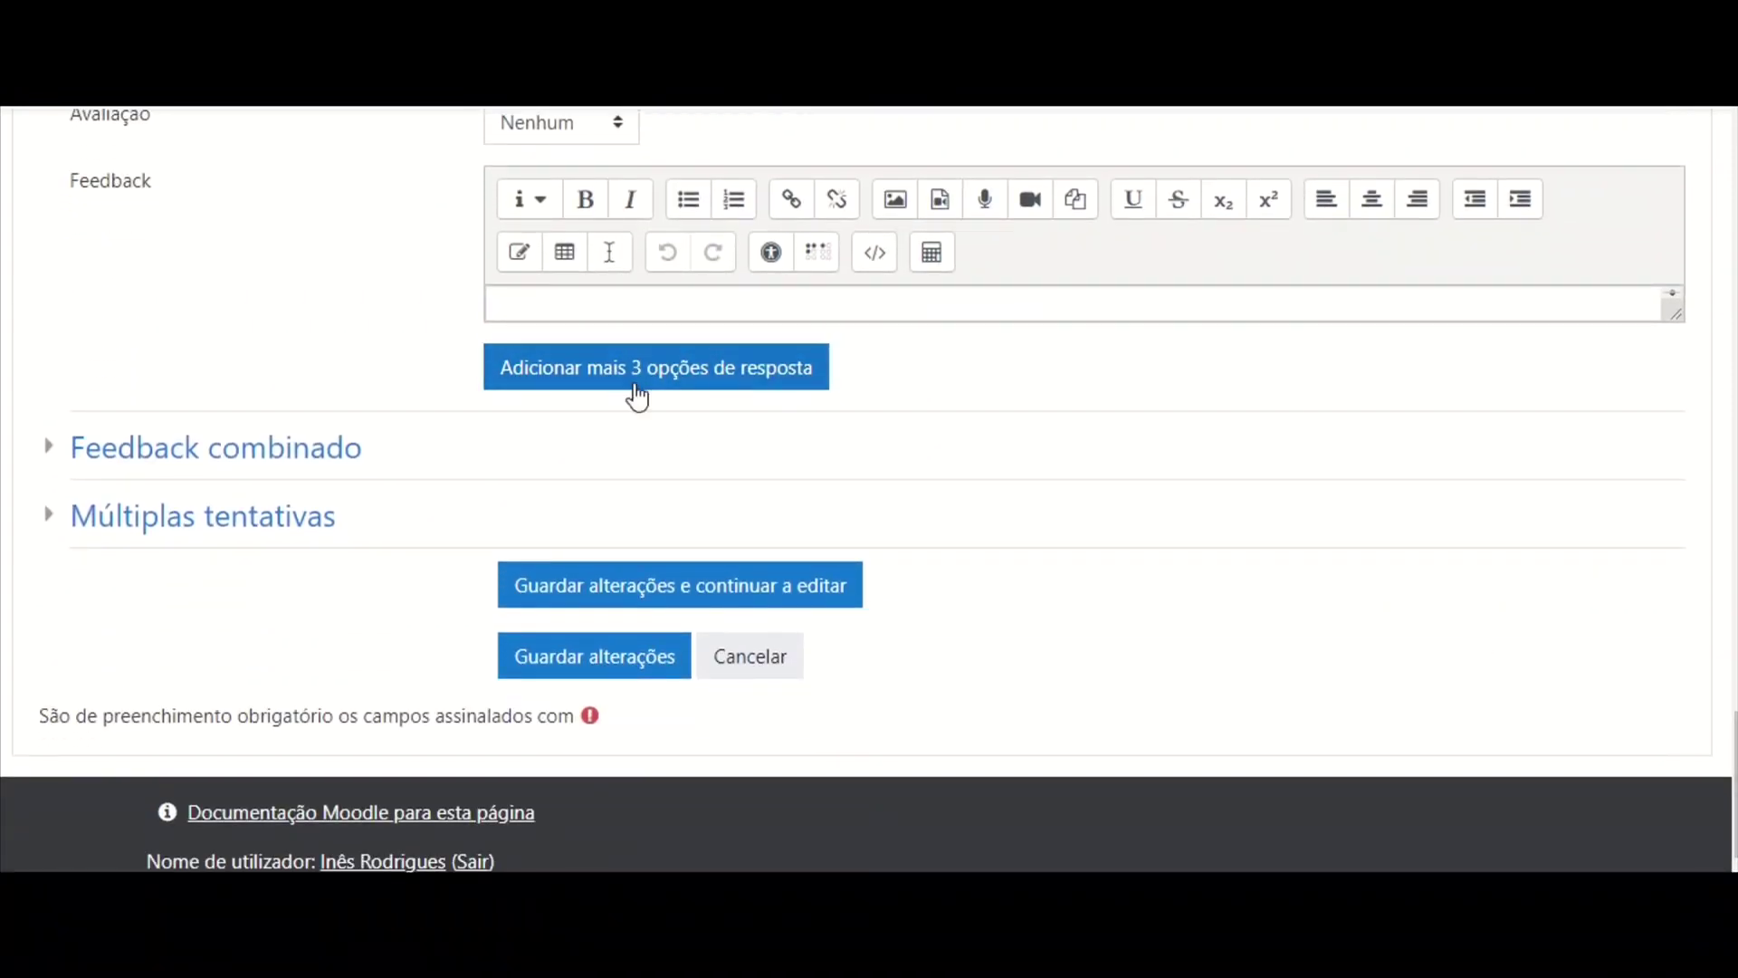
click(623, 659)
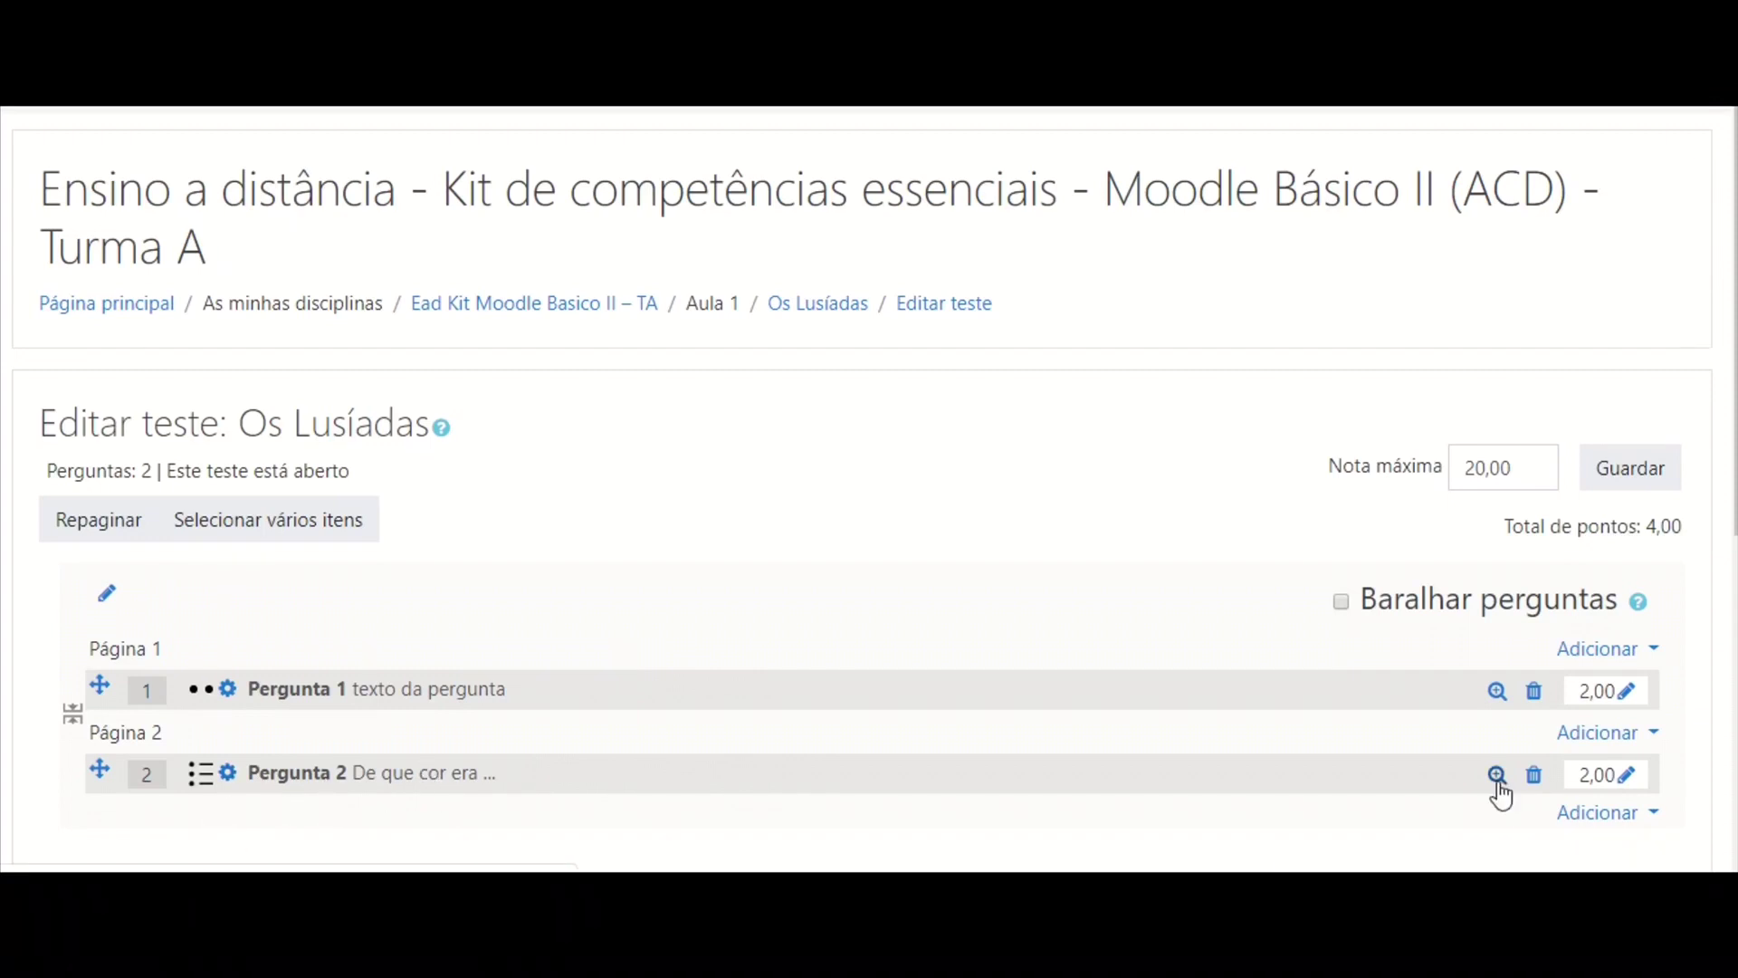
click(1499, 777)
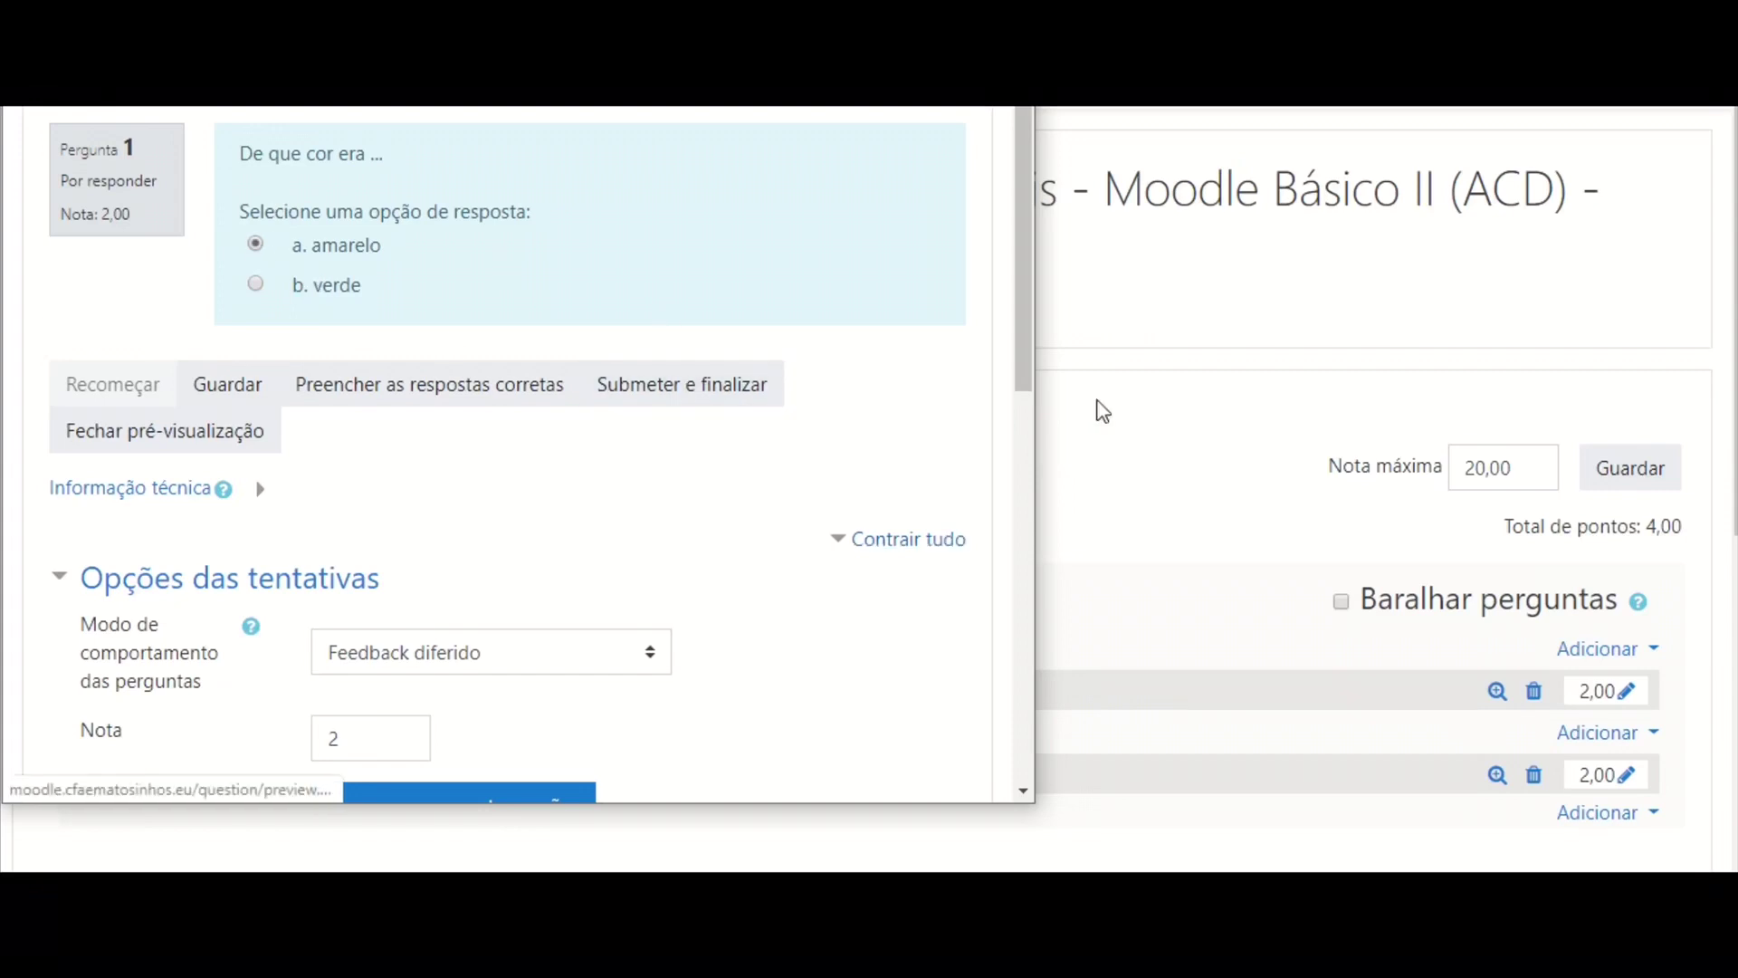
key(alt+F4)
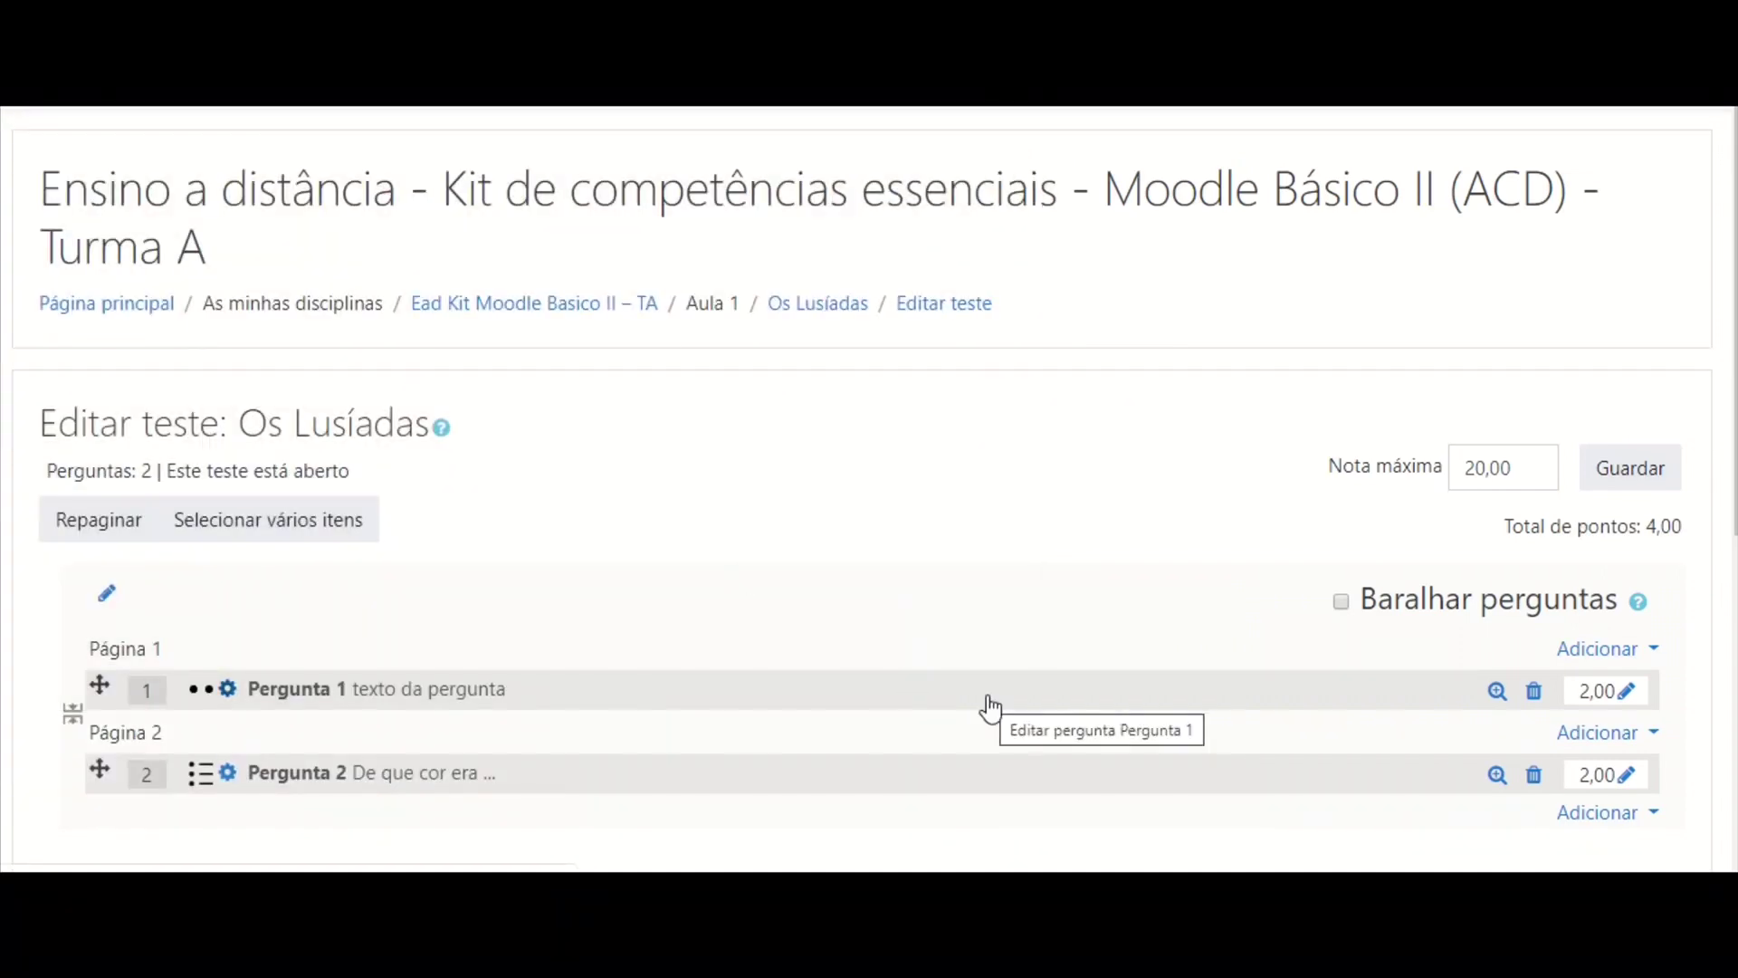
- Add a new question of type Selecionar palavras em falta after Pergunta 2
click(1611, 824)
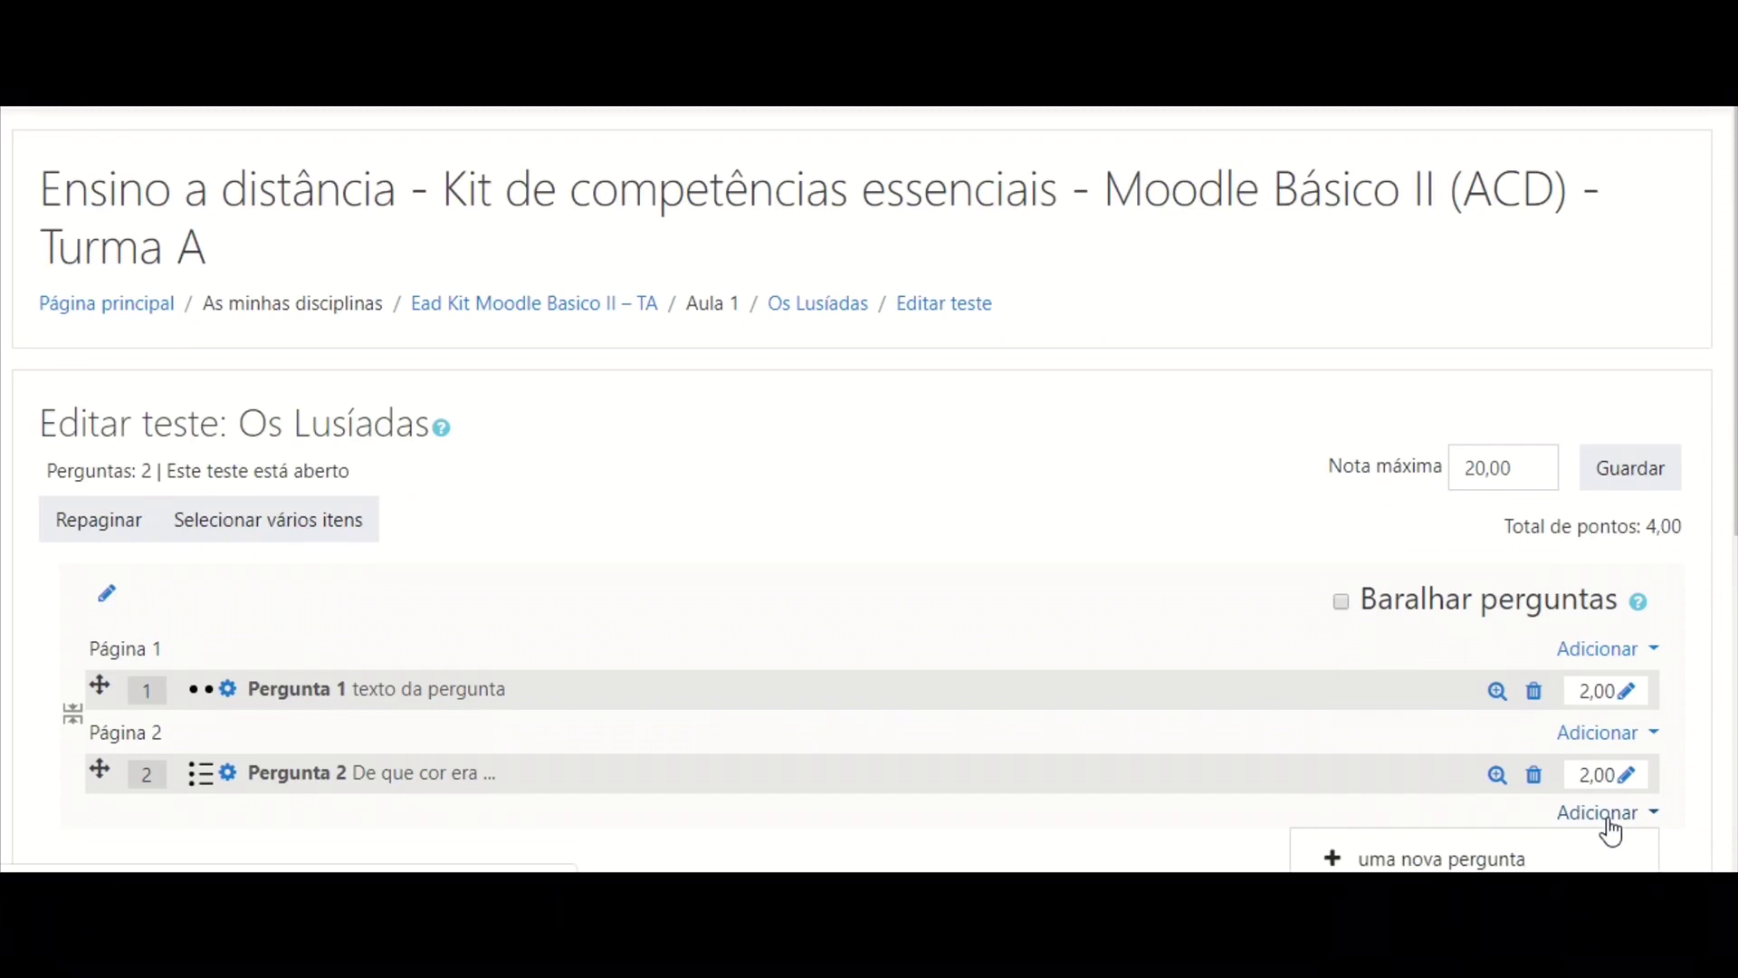
click(1490, 862)
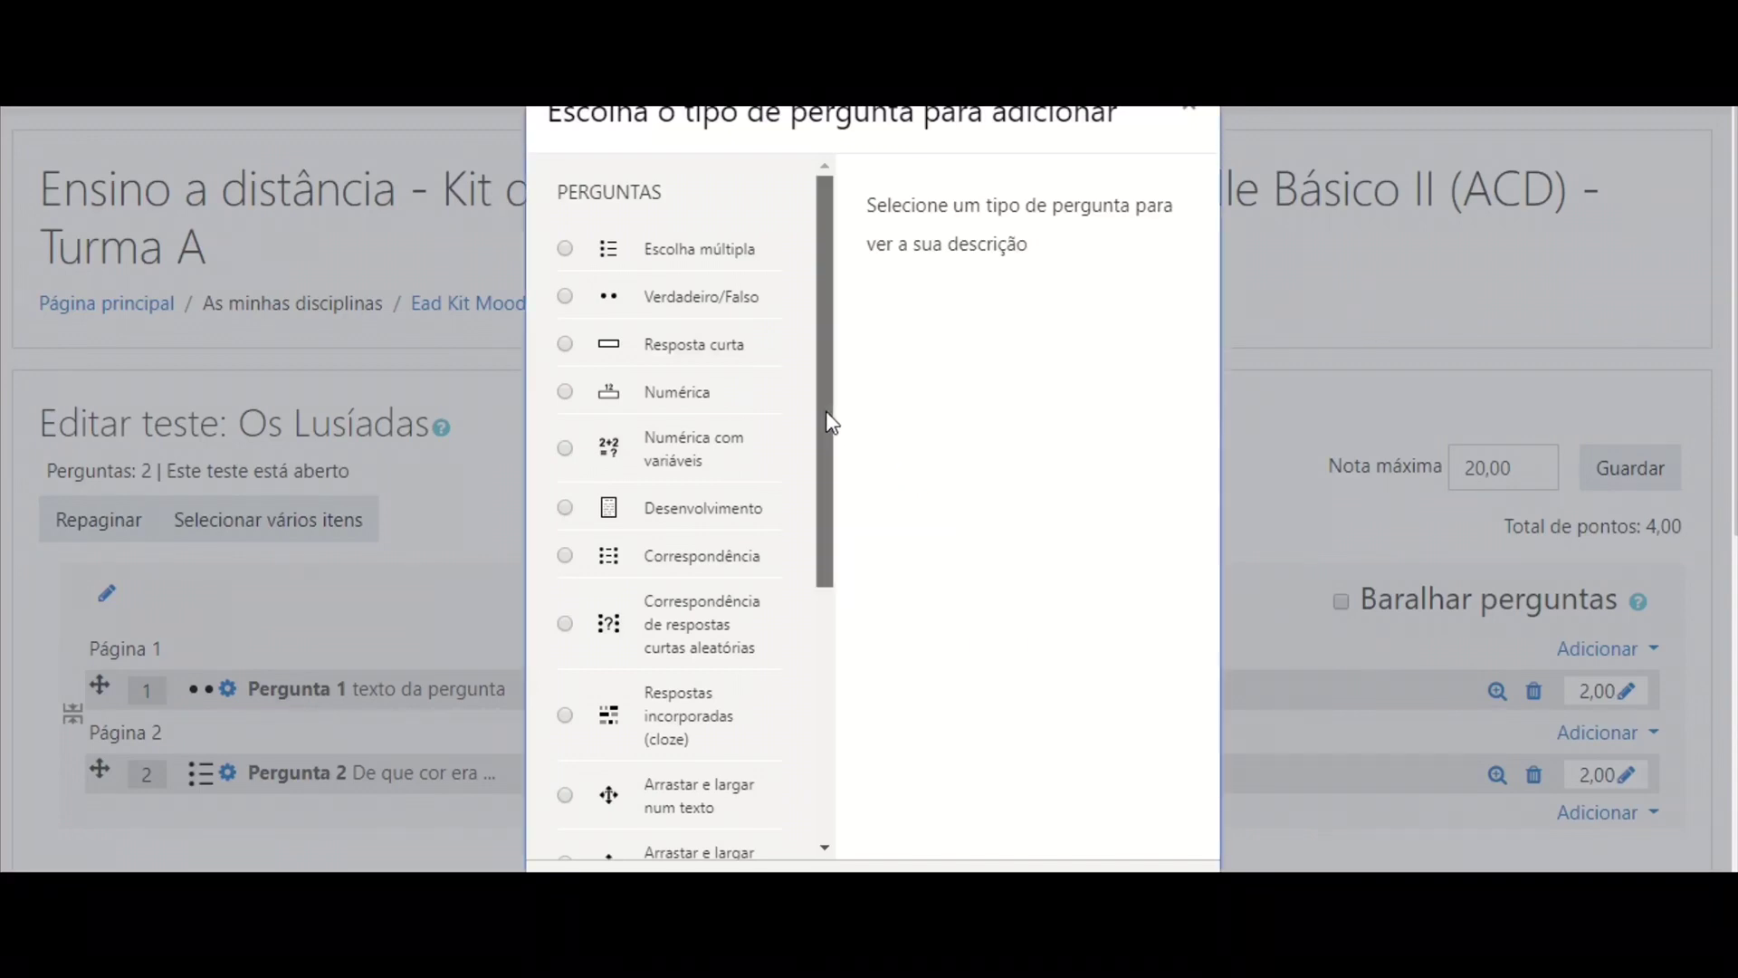
drag(831, 423, 833, 690)
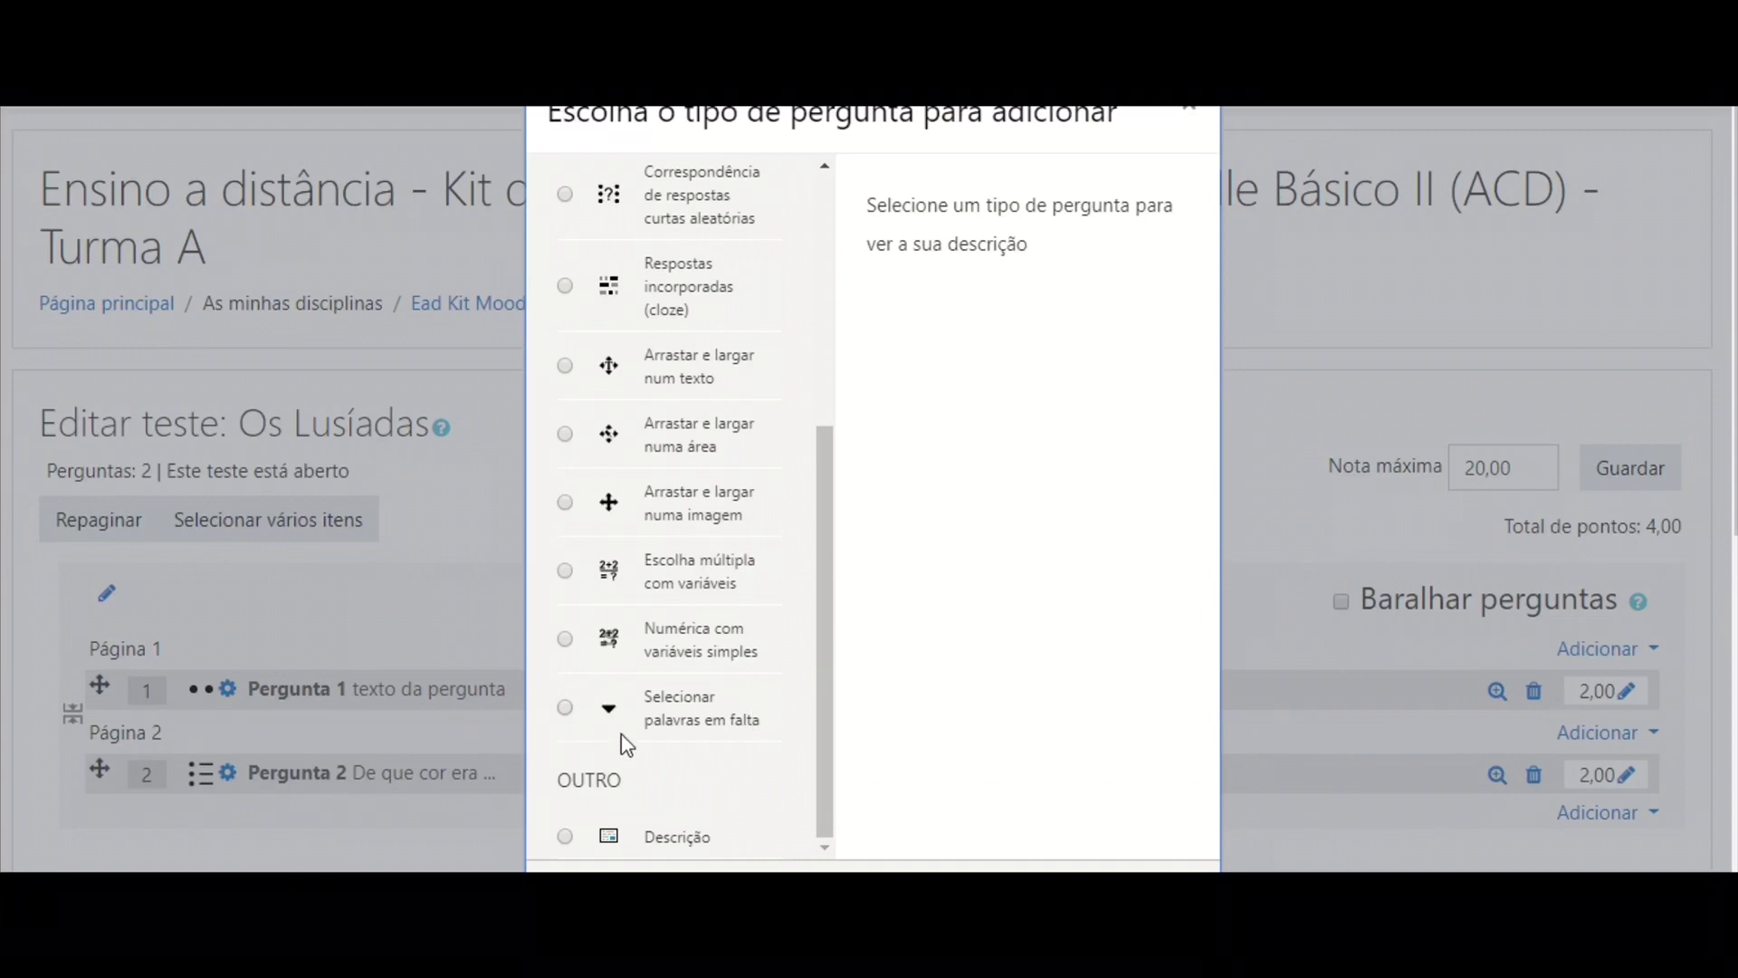
click(565, 708)
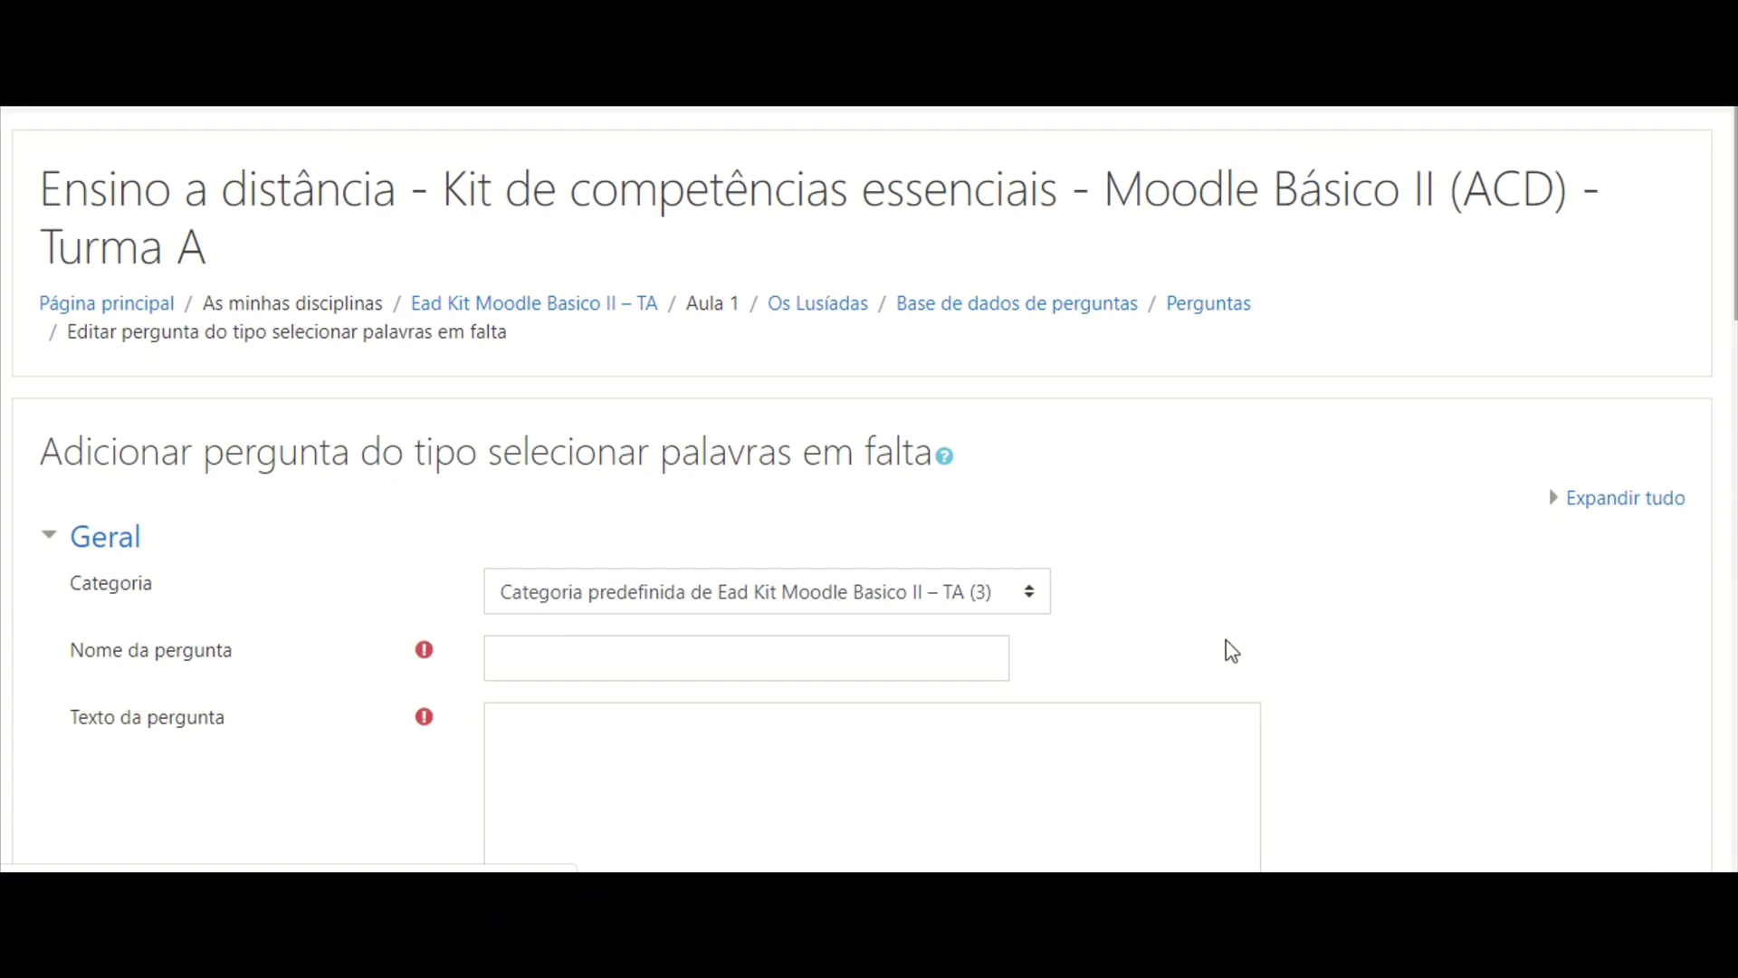
- Name the question "Pergunta 3" and enter "O moodle é [[1]]. Eu prefiro o/a [[2]]." as its question text
scroll(1077, 672, down, 3)
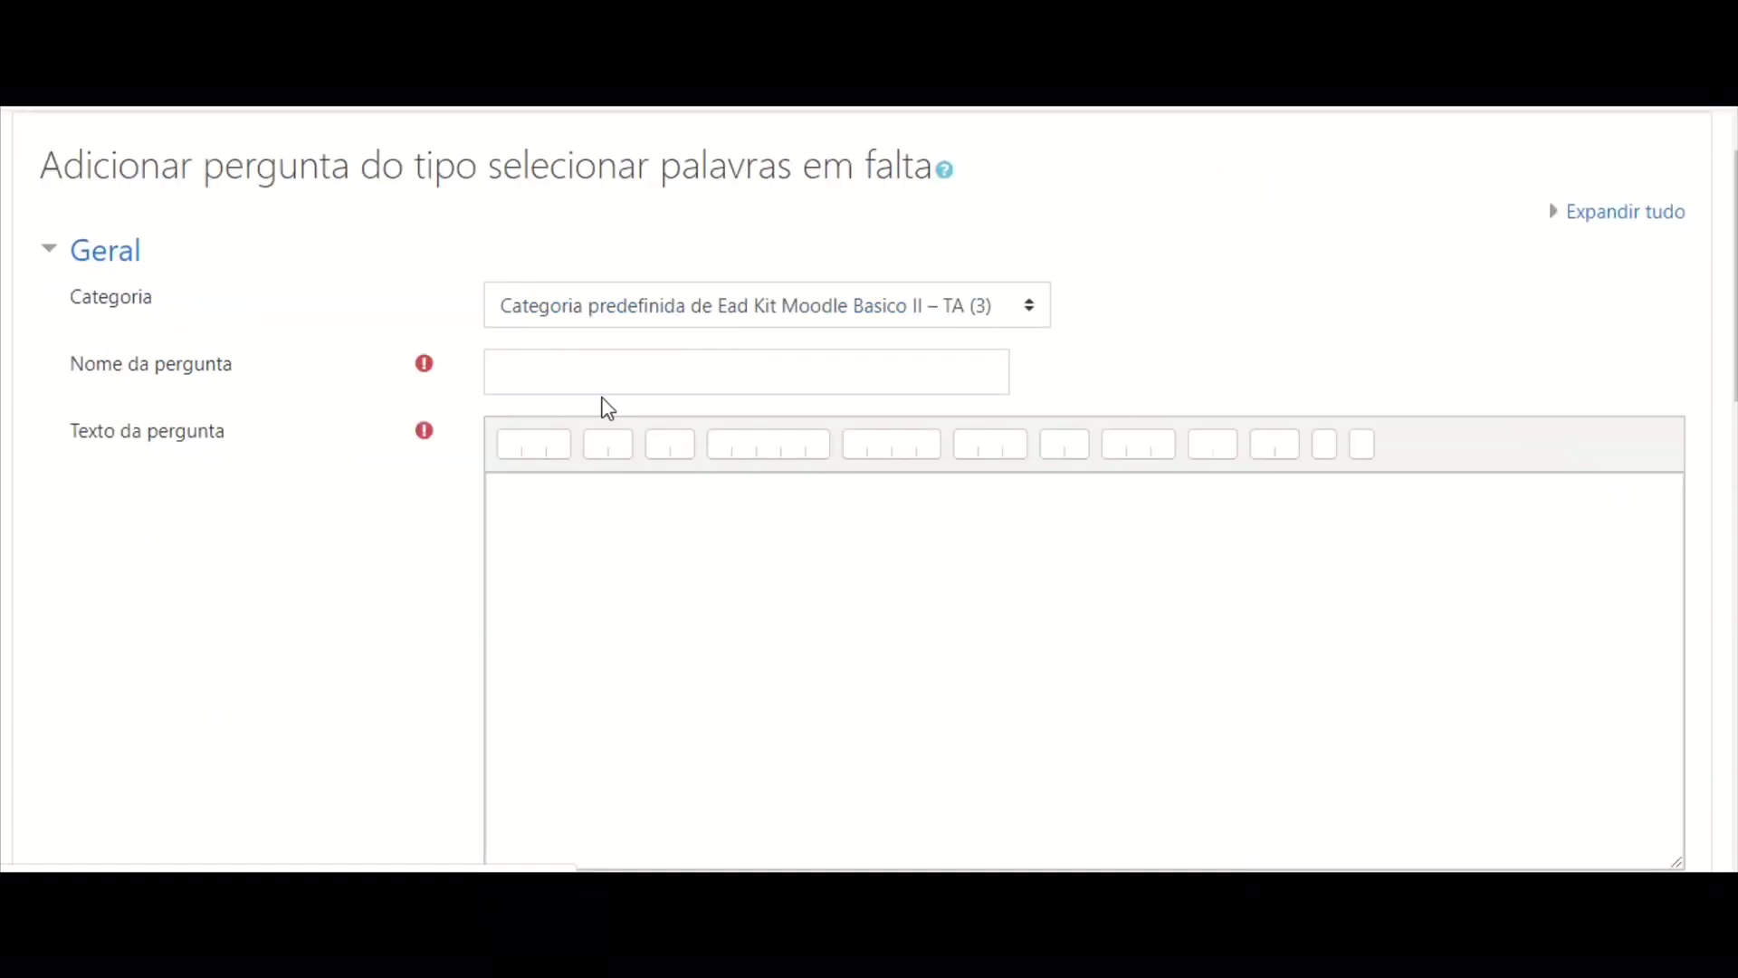
click(571, 375)
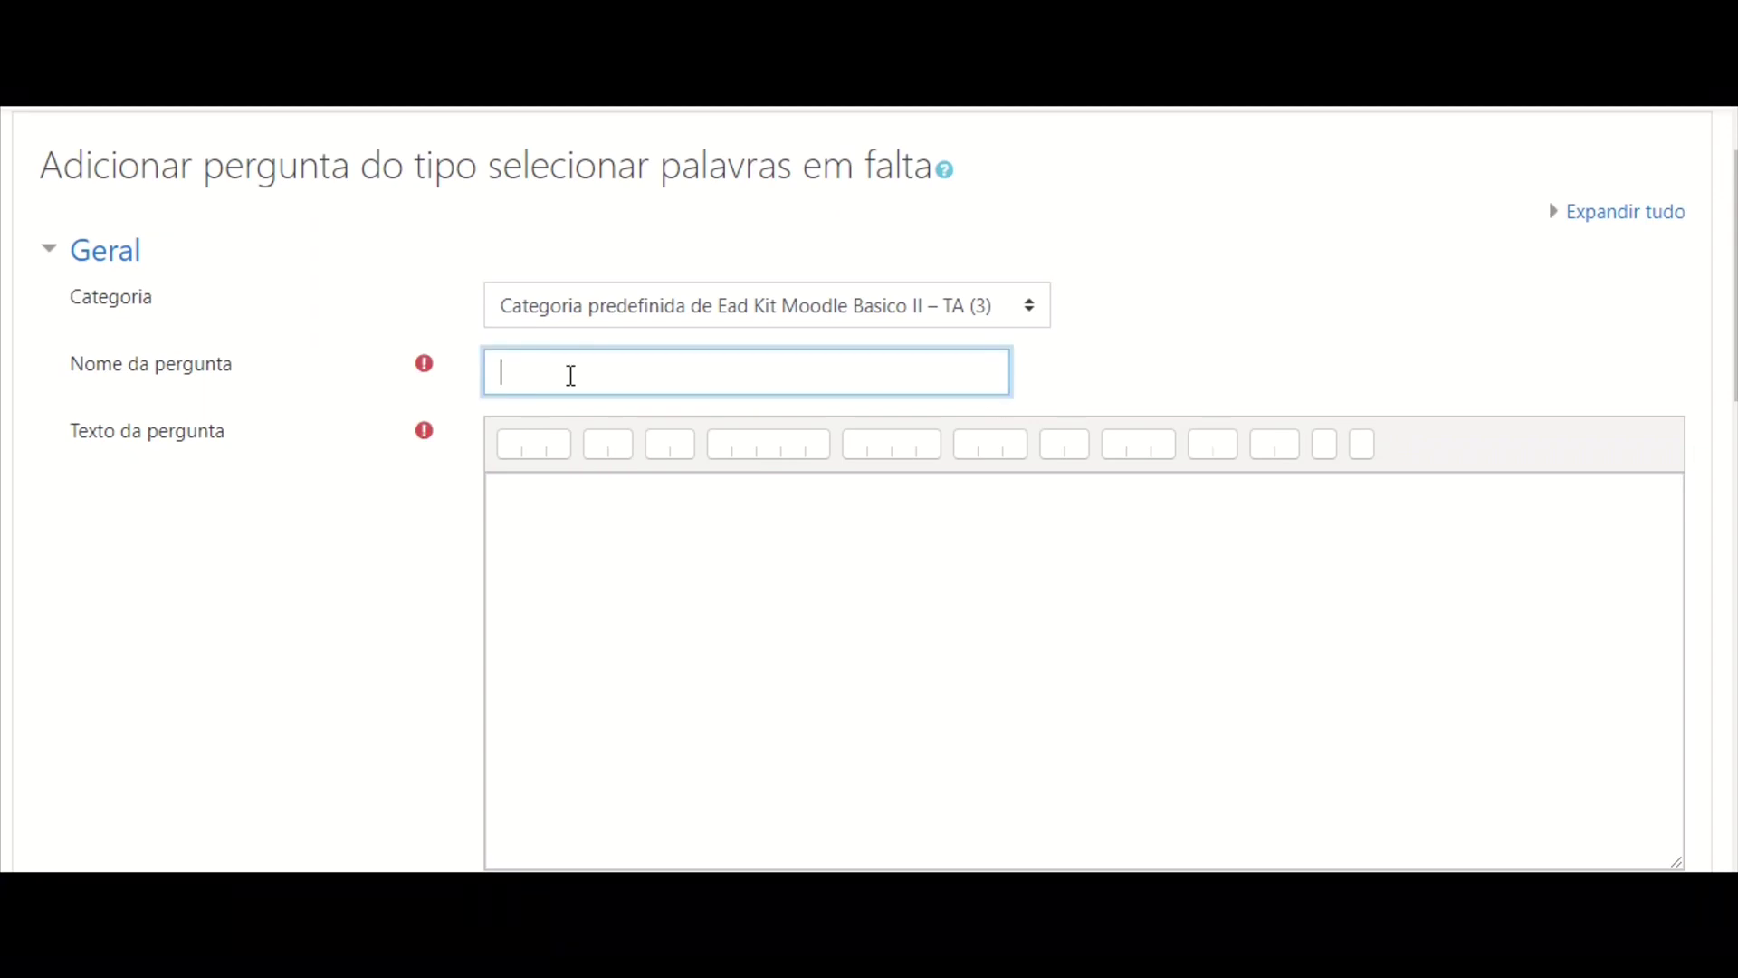
text(Pergunta)
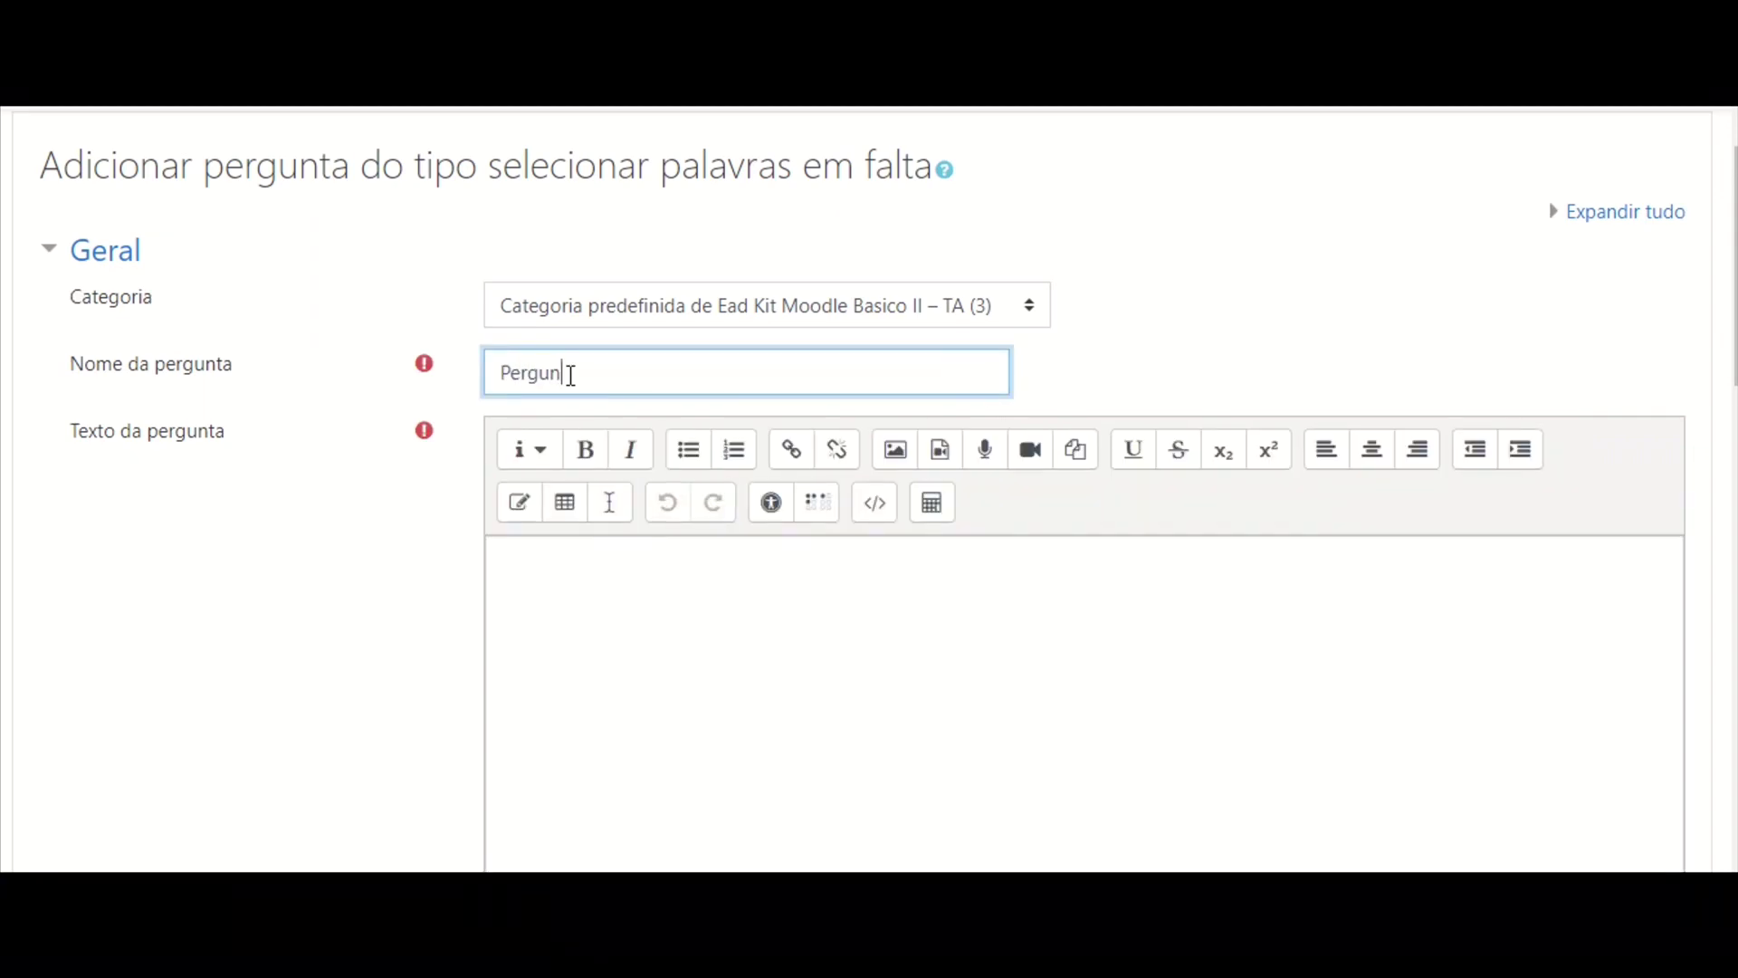
text( 3)
text(O moodle )
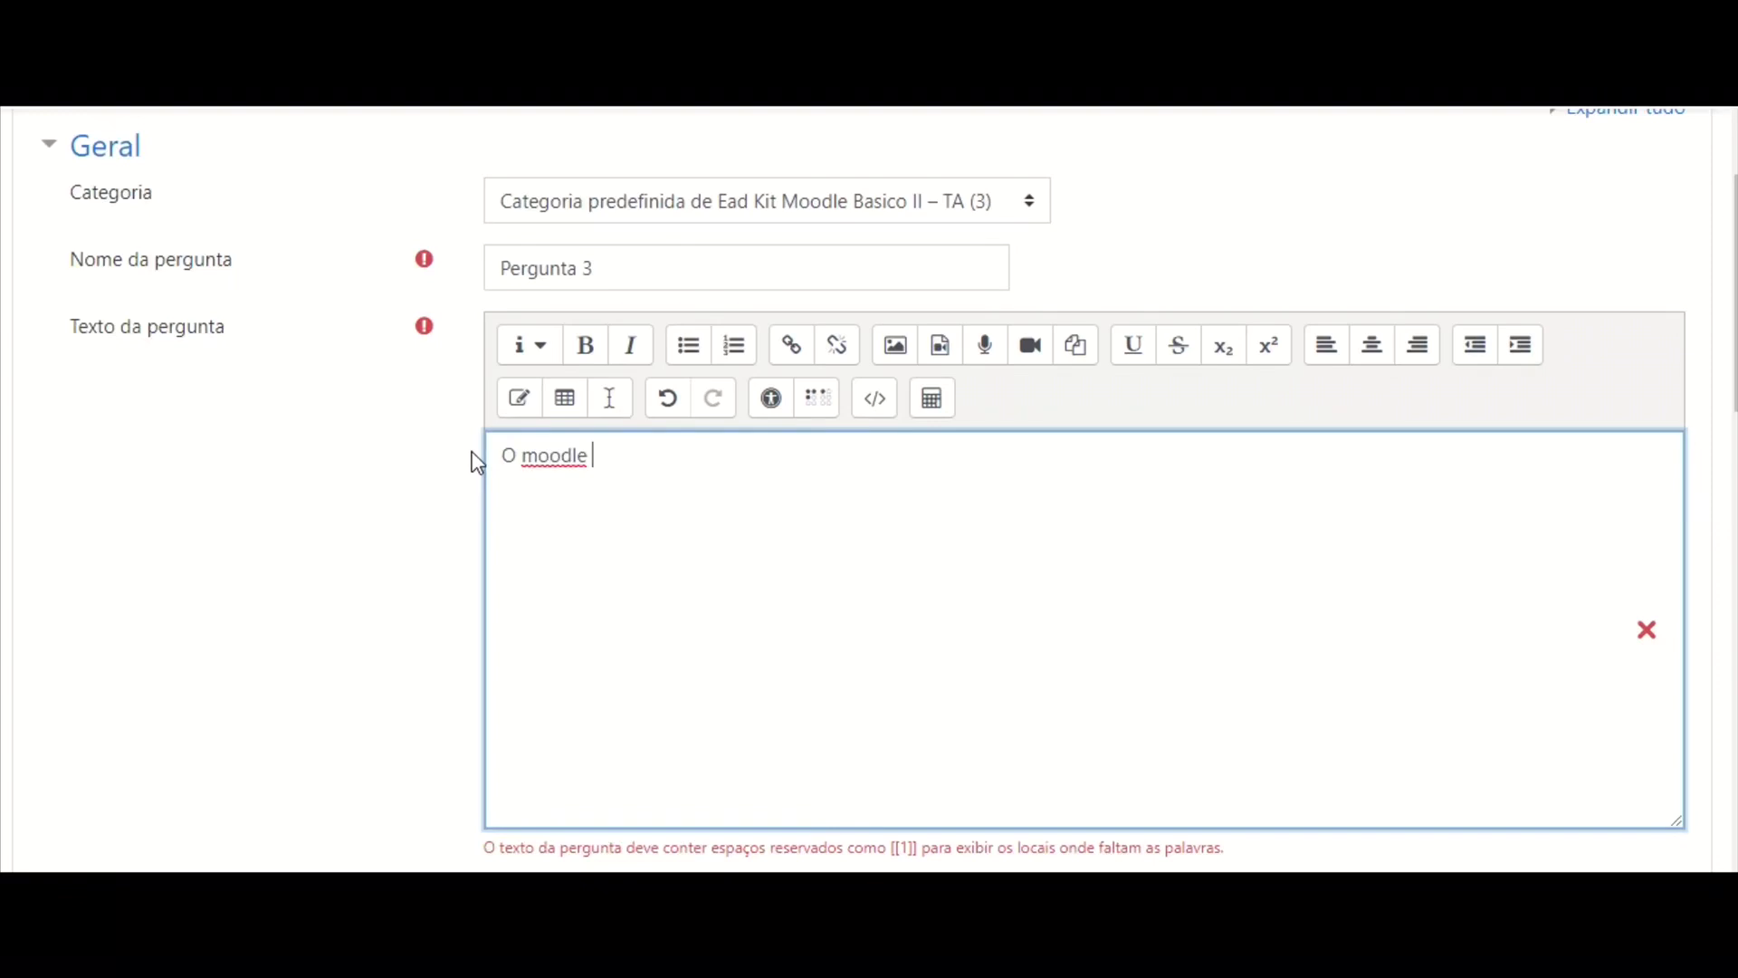
text(é [[1]]. Eu prefi)
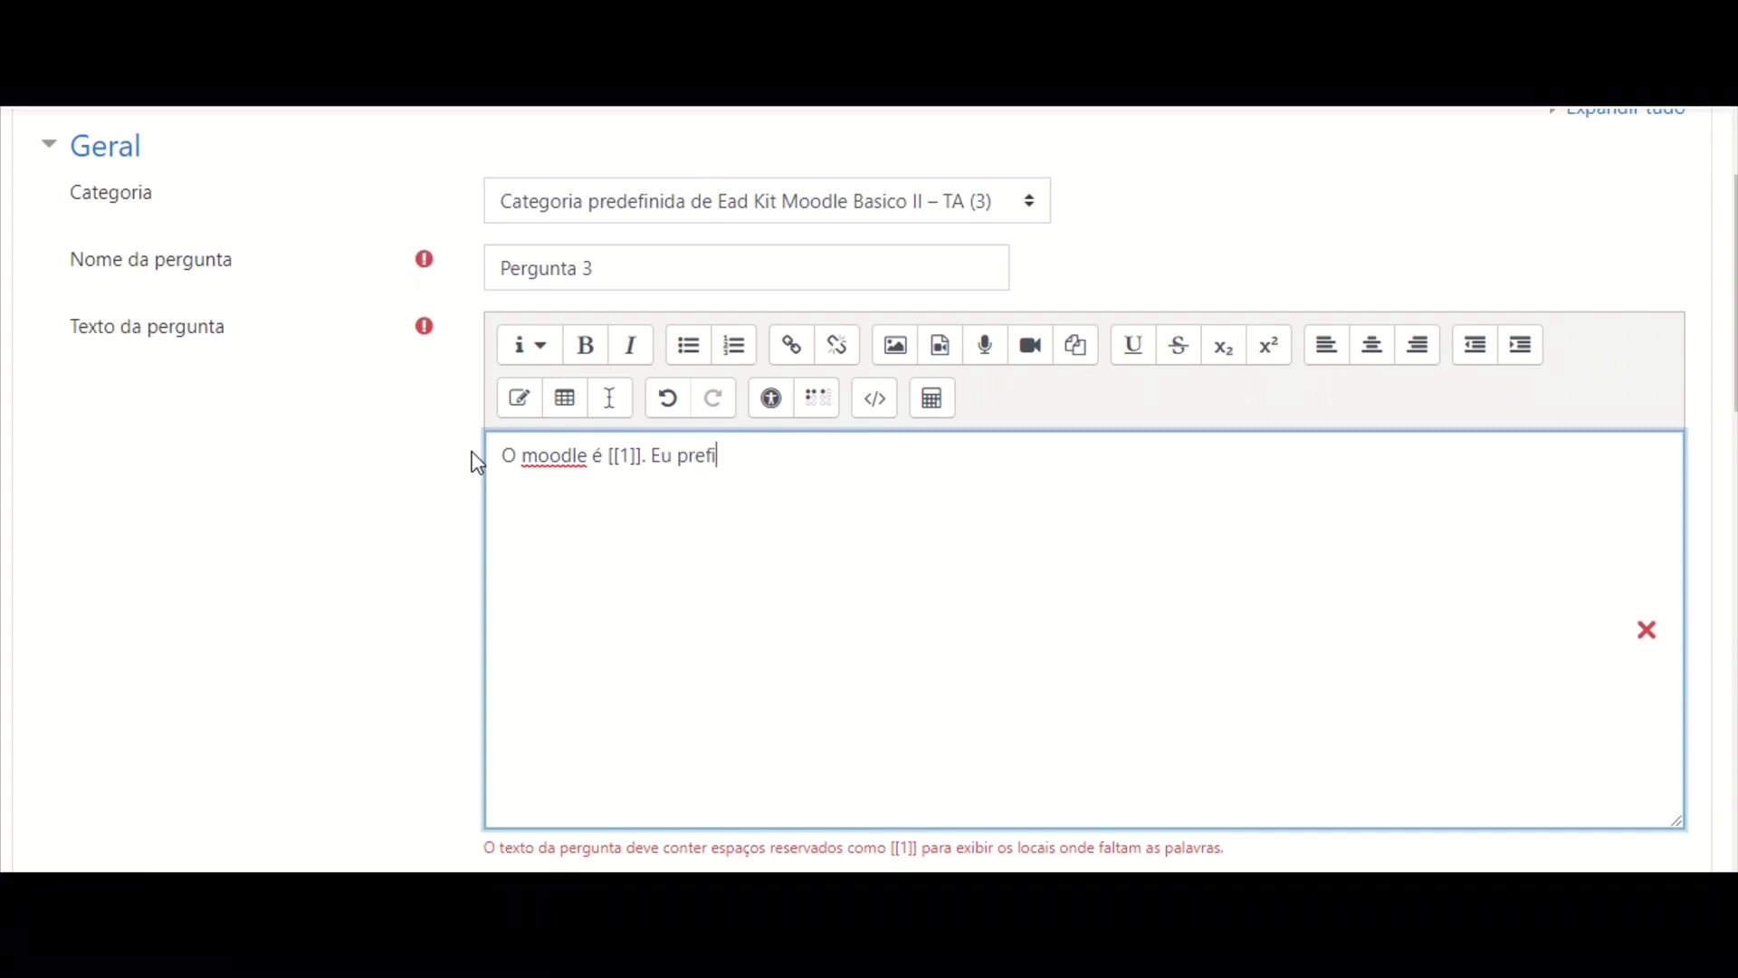
text(ro o/a [[2]].)
- Set the default grade of Pergunta 3 to 2
scroll(1726, 380, down, 4)
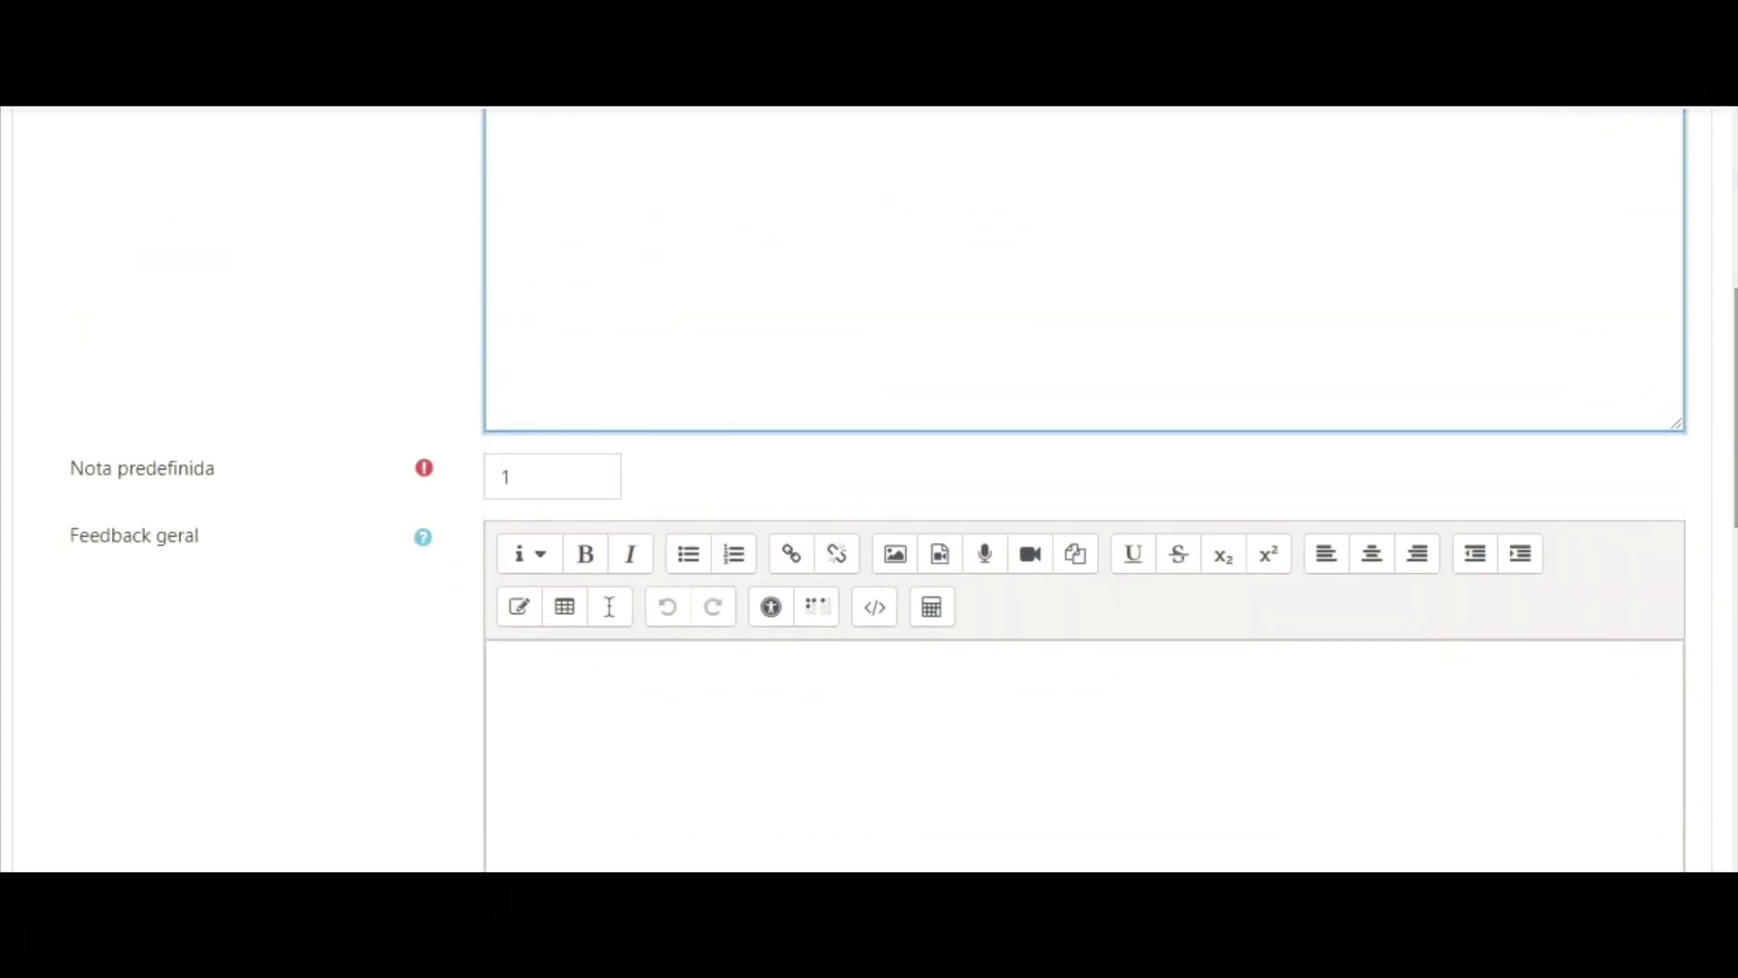
drag(555, 478, 487, 491)
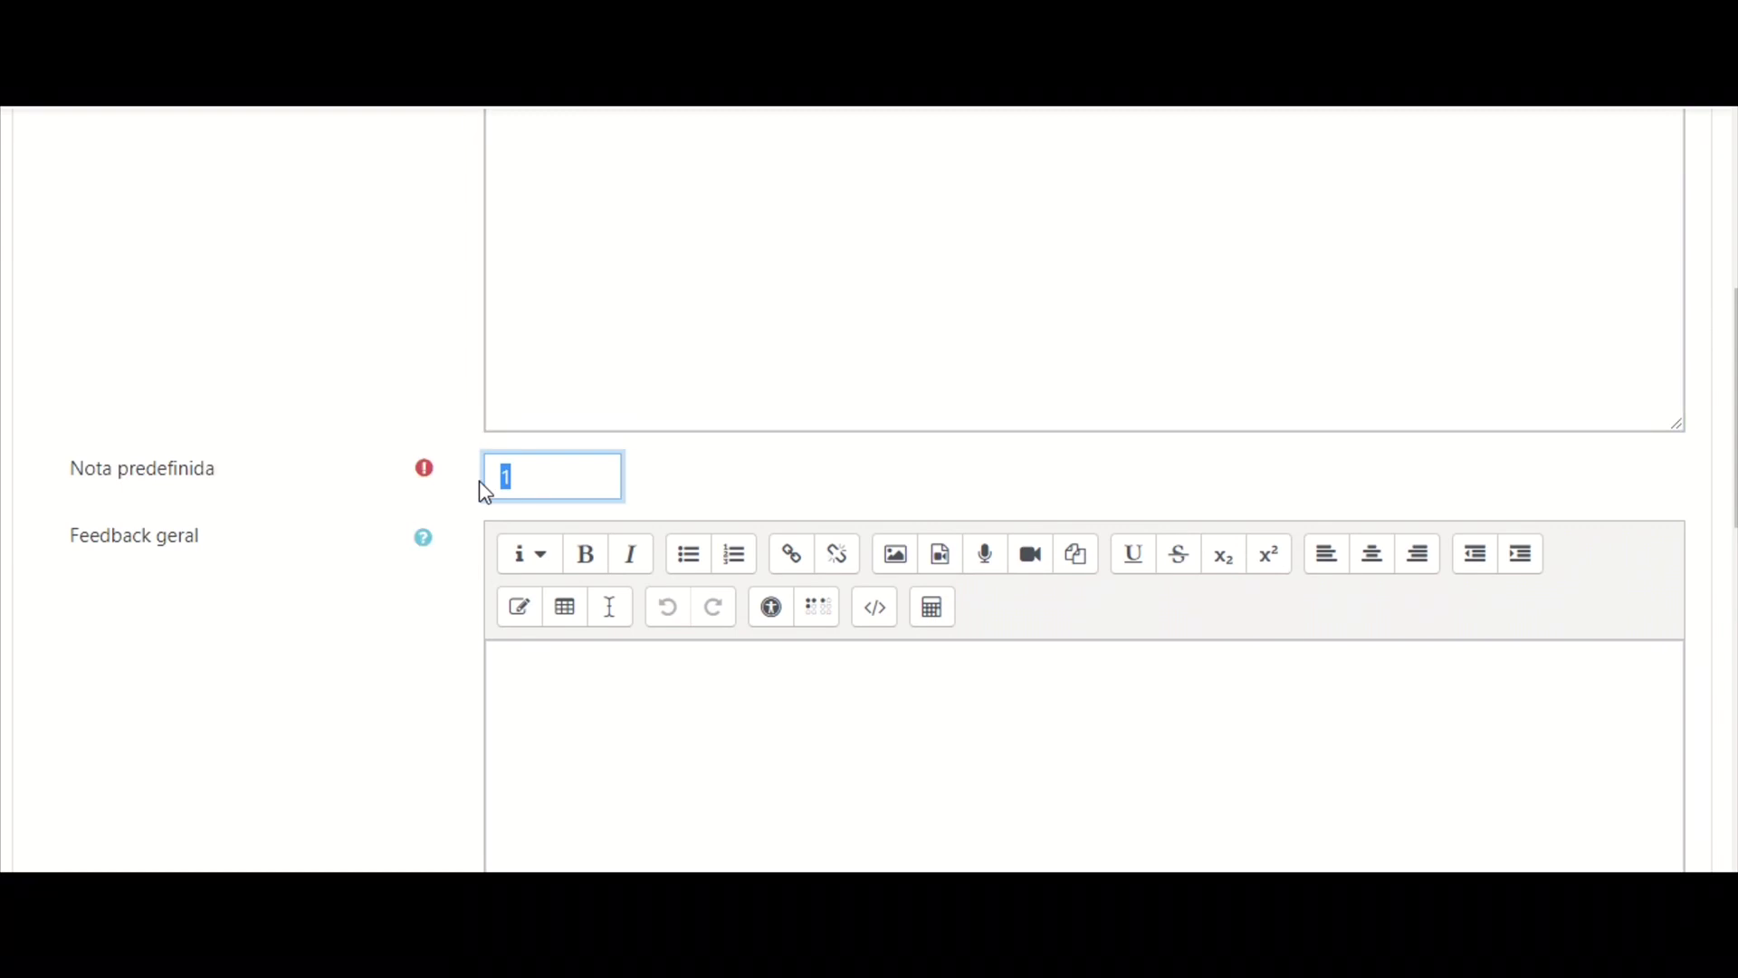
text(2)
- Enter "fácil" as option 1 in group 1 and "Teams" as option 2 in group 2
scroll(1084, 489, down, 6)
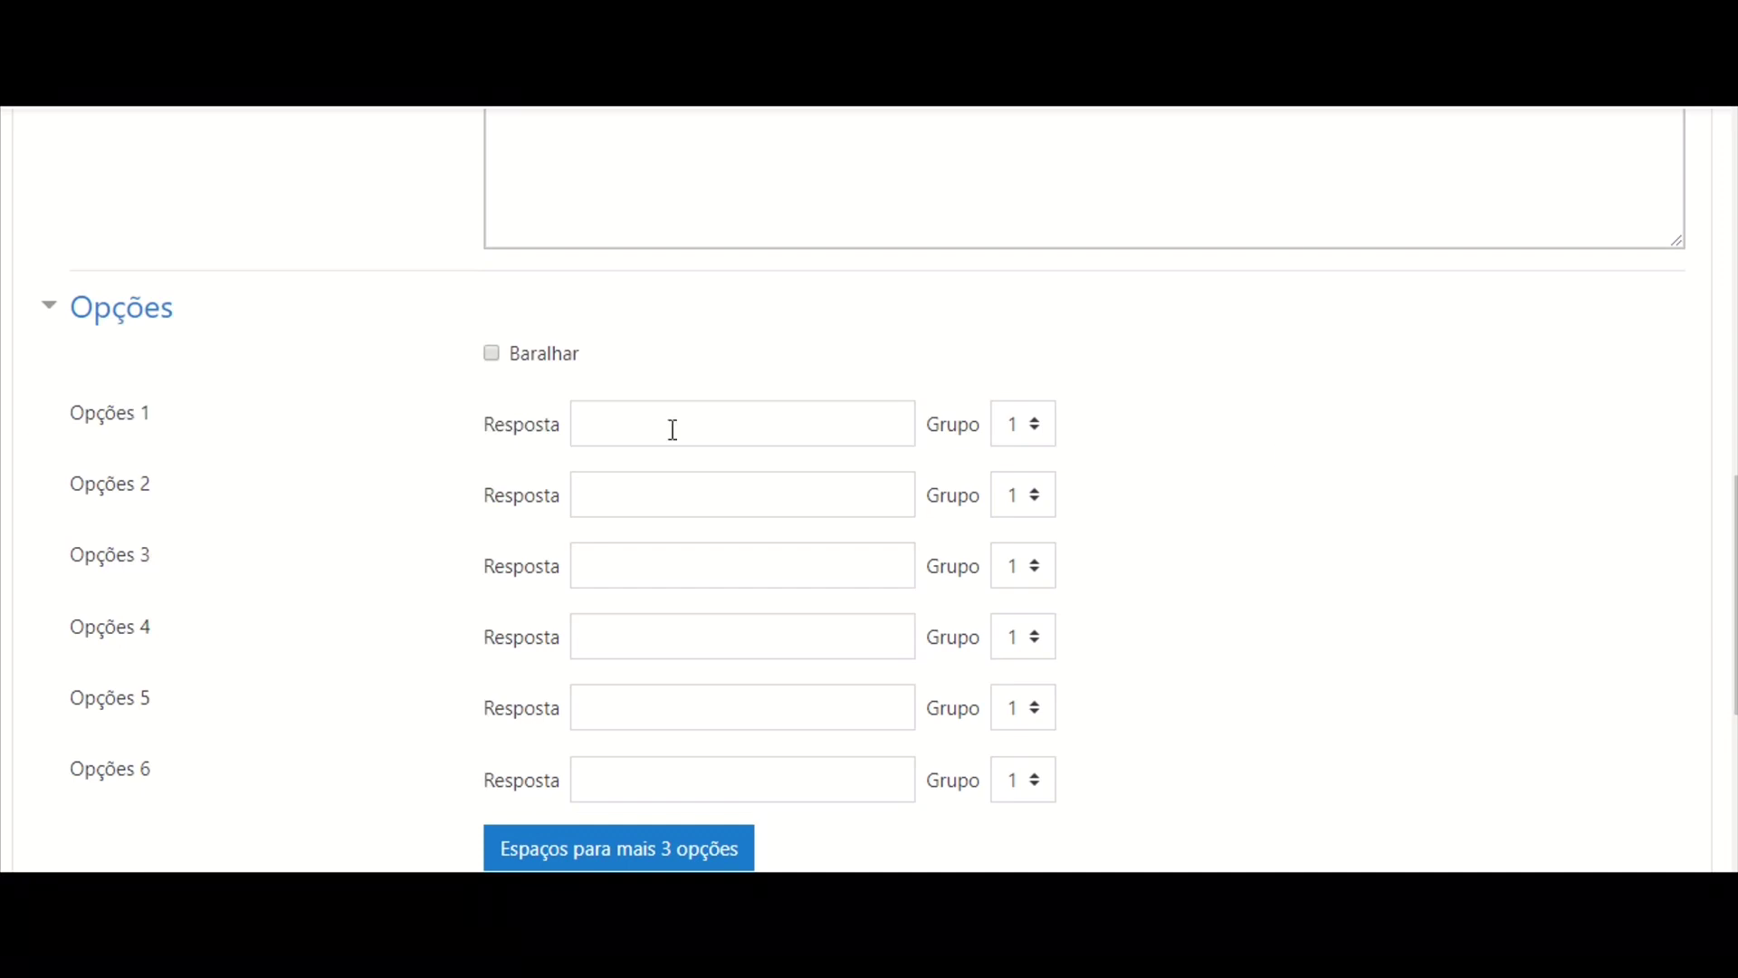
click(627, 425)
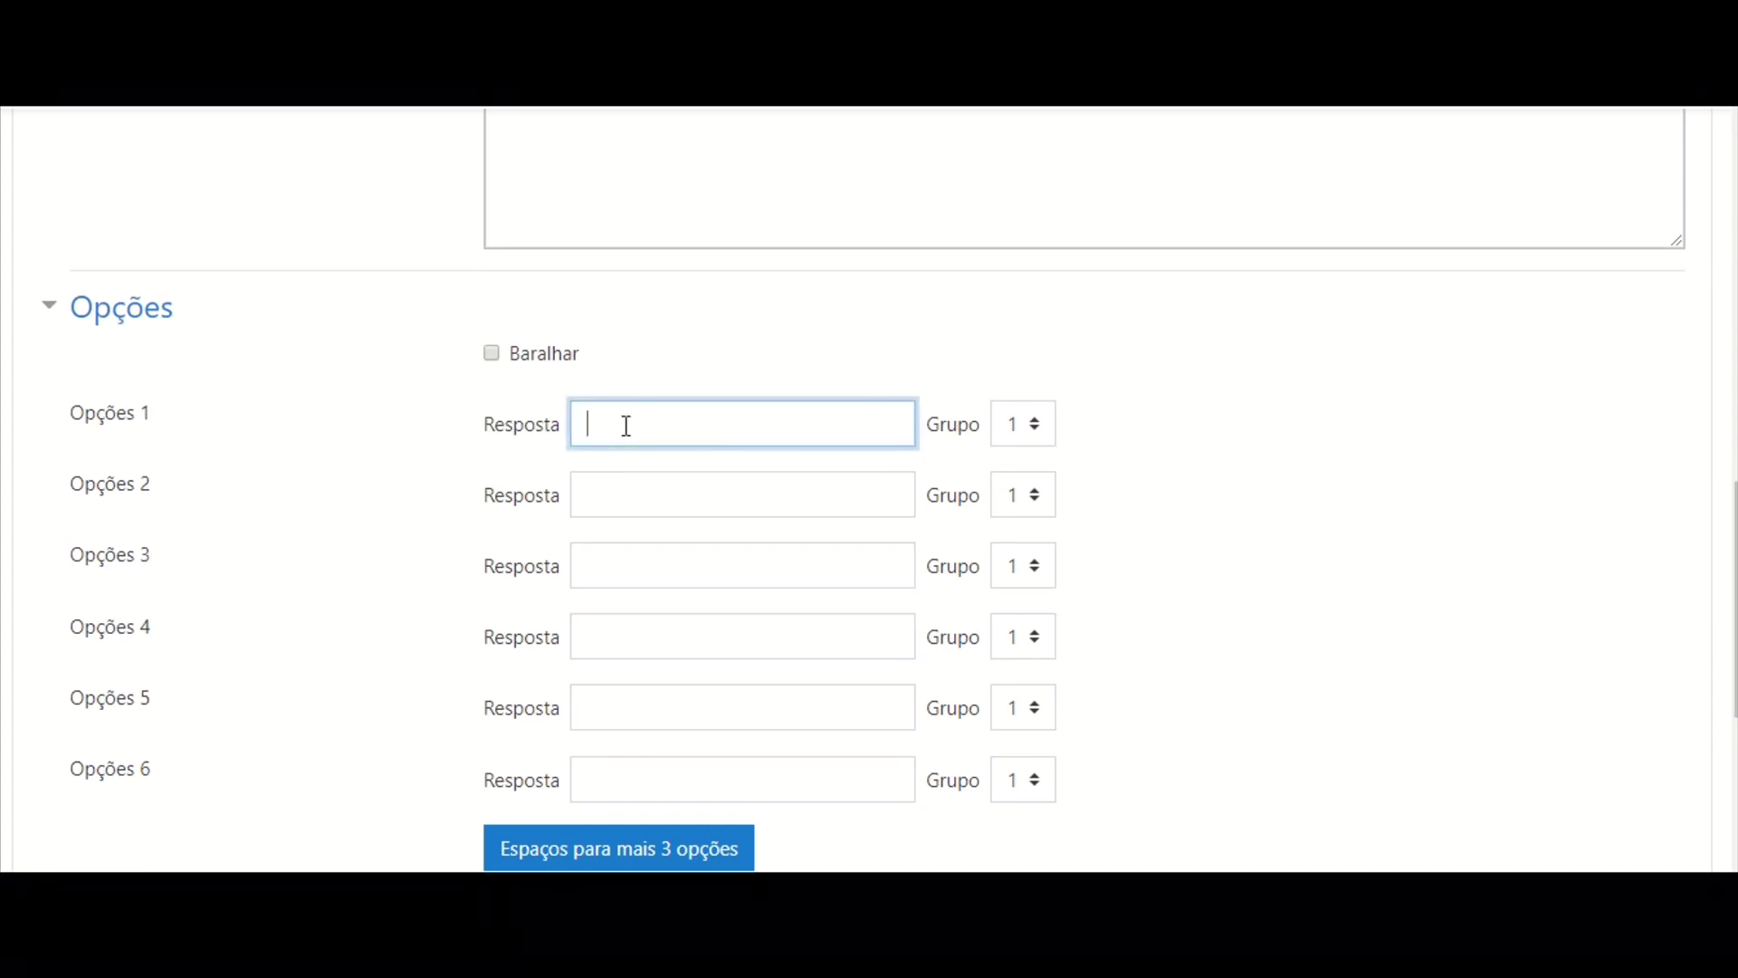
text(fácil)
click(1034, 428)
click(1014, 469)
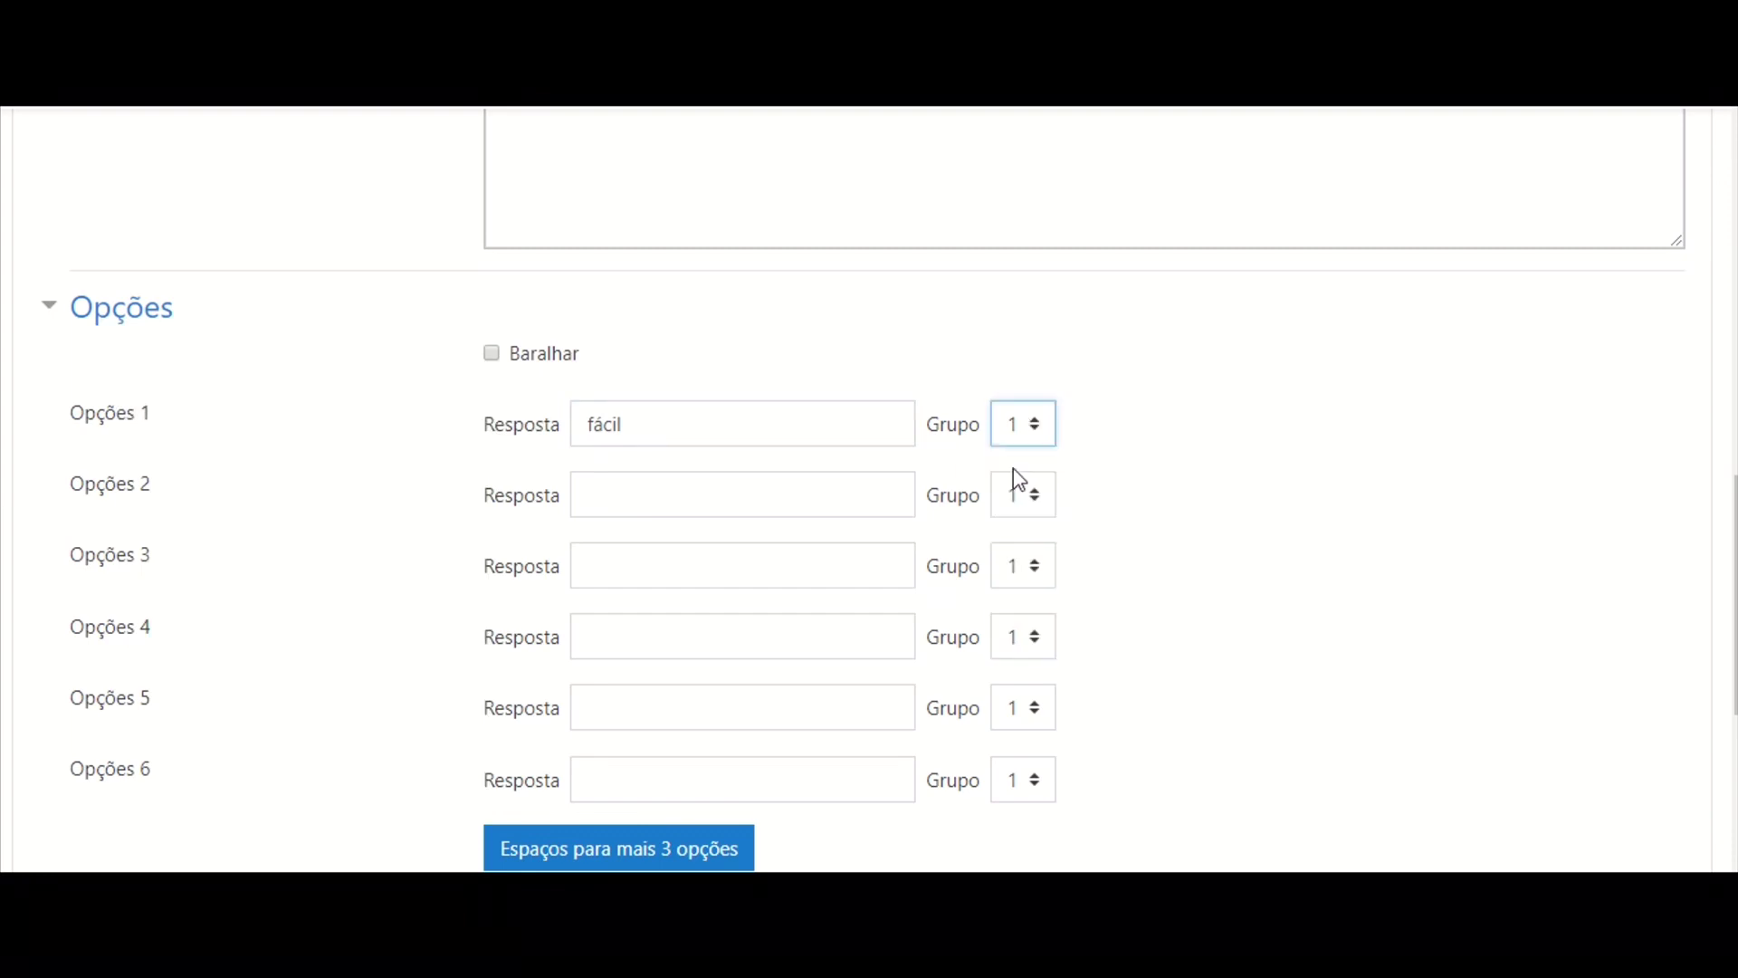
click(705, 496)
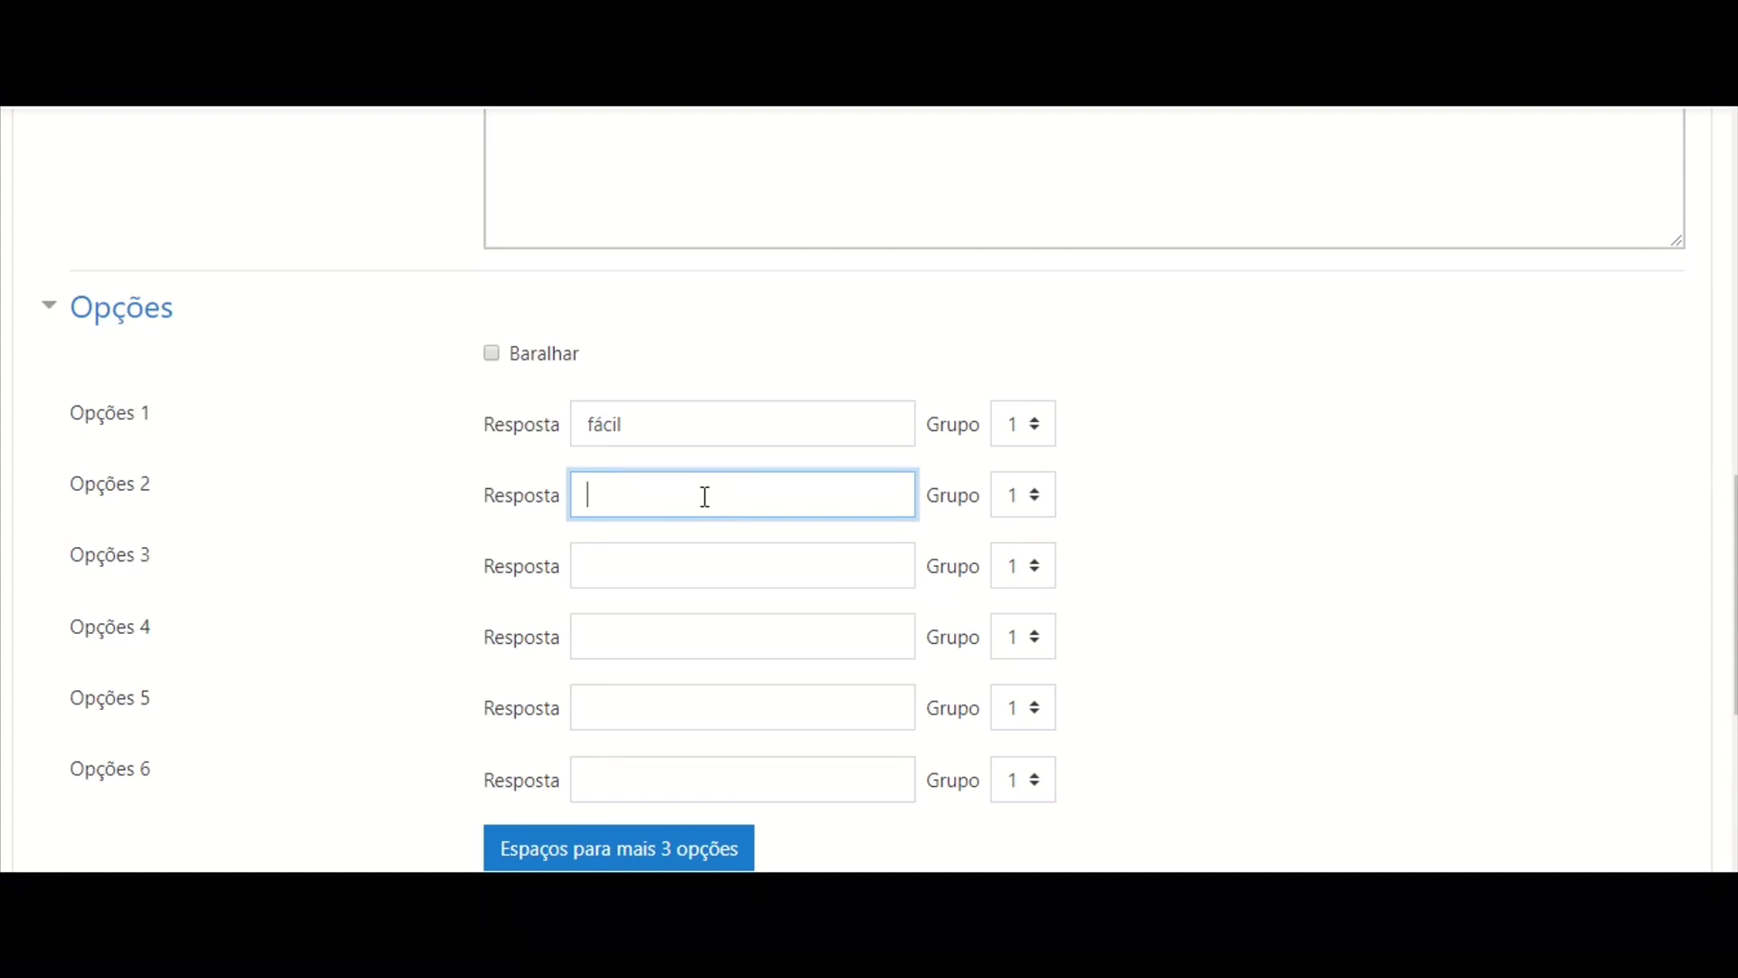
text(Teams)
click(1036, 497)
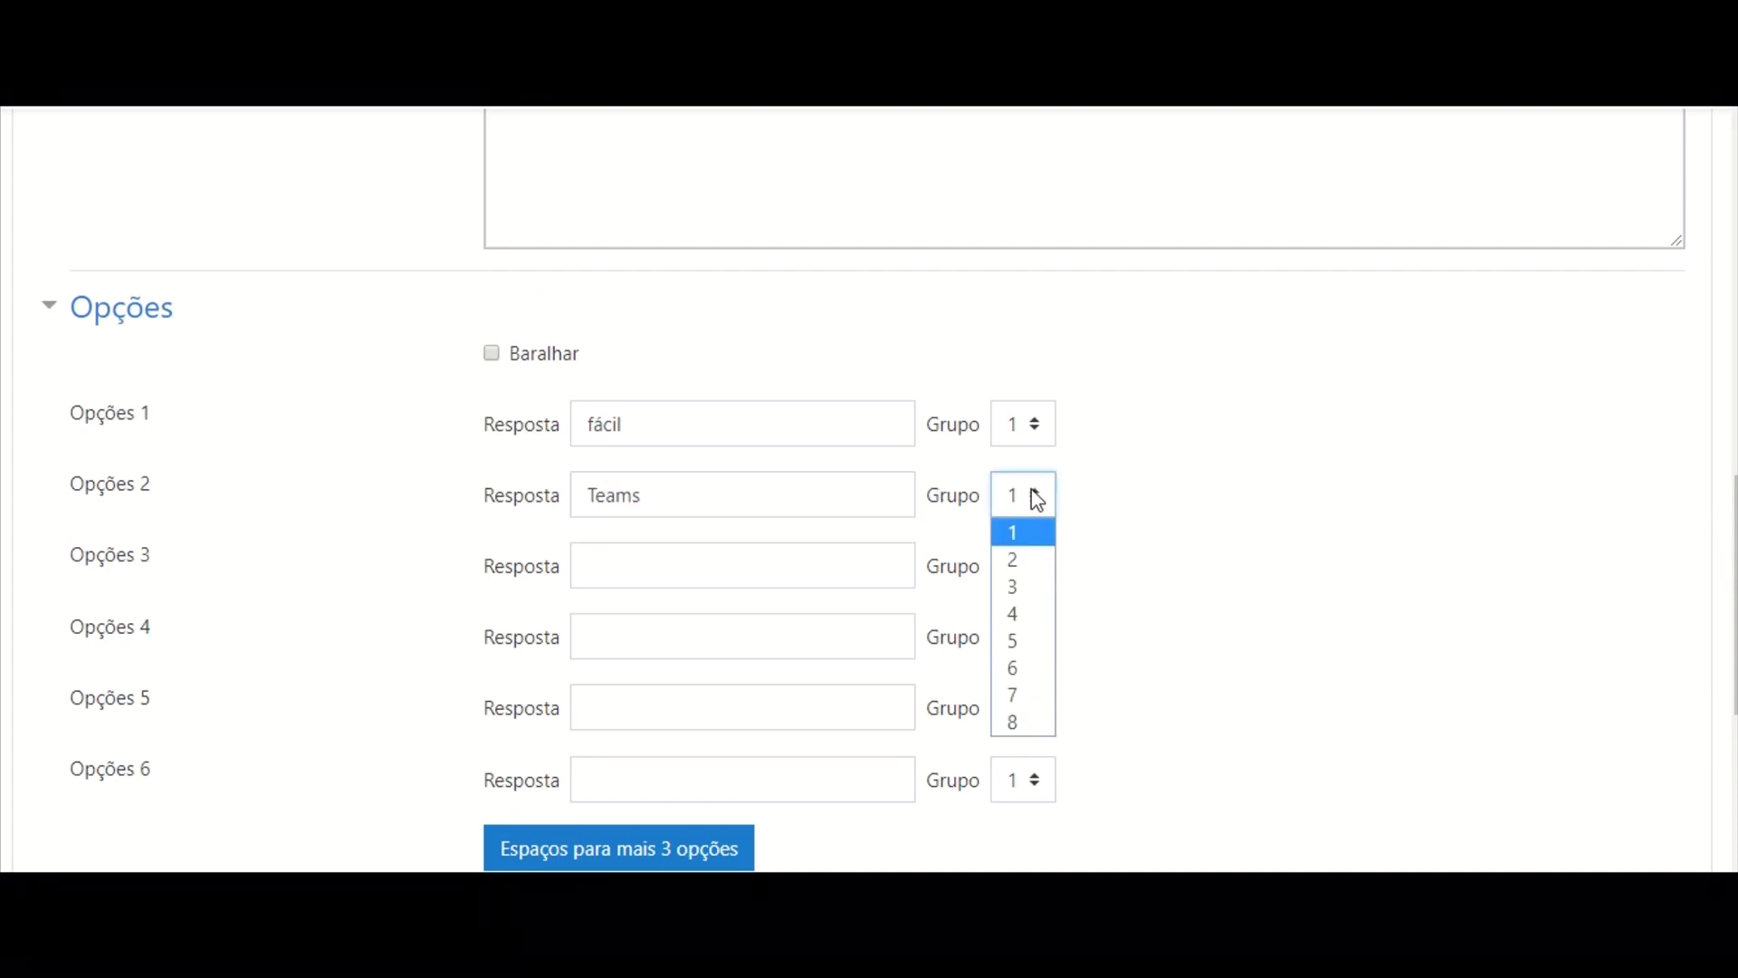
click(1038, 577)
- Enter "difícil" as option 3 and "mais ou menos" as option 4, leaving both in group 1
click(646, 577)
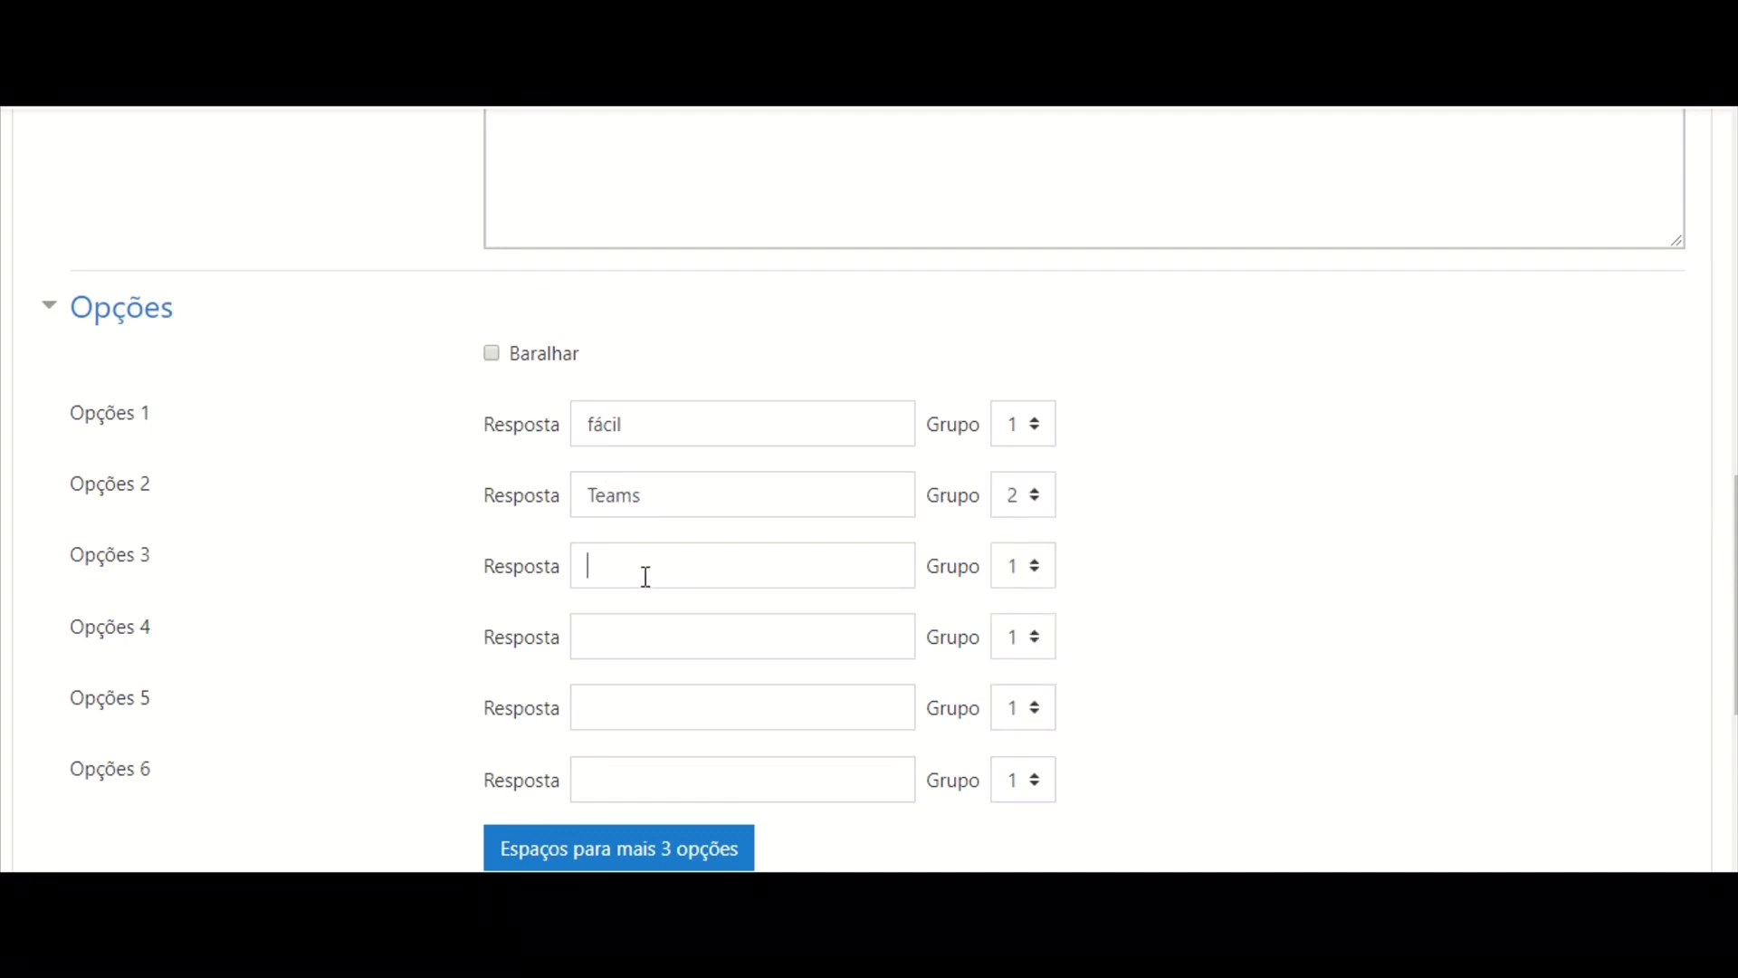
text(d)
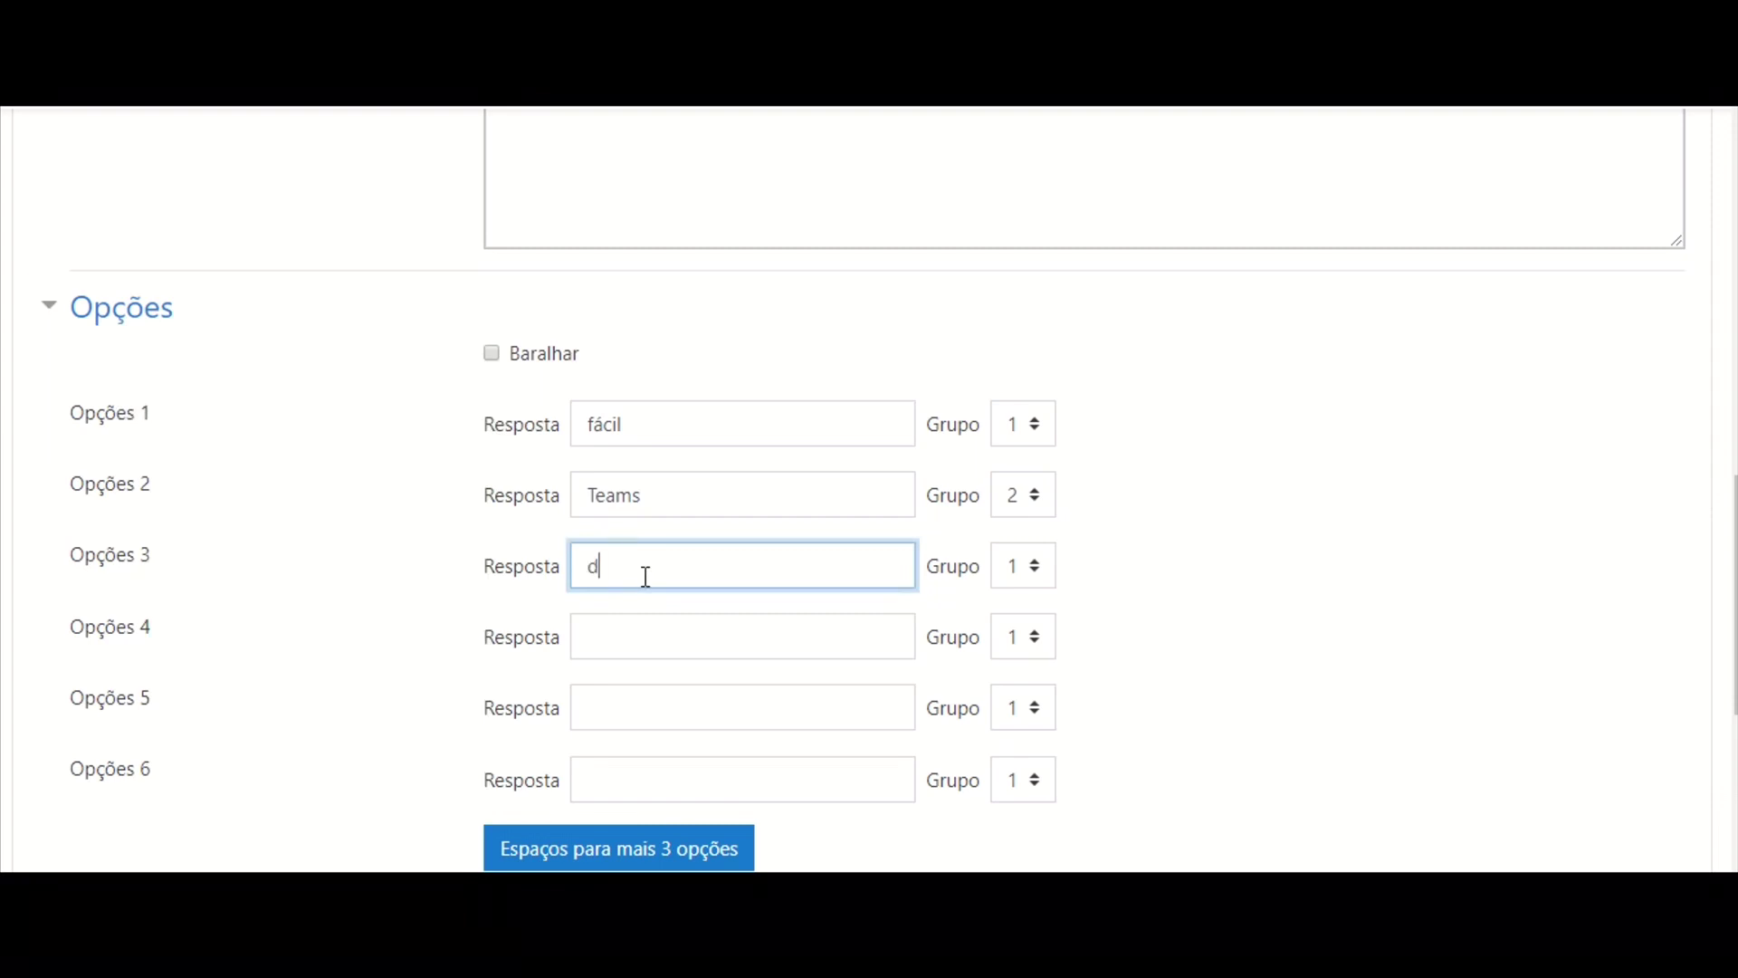
text(ificil)
click(644, 653)
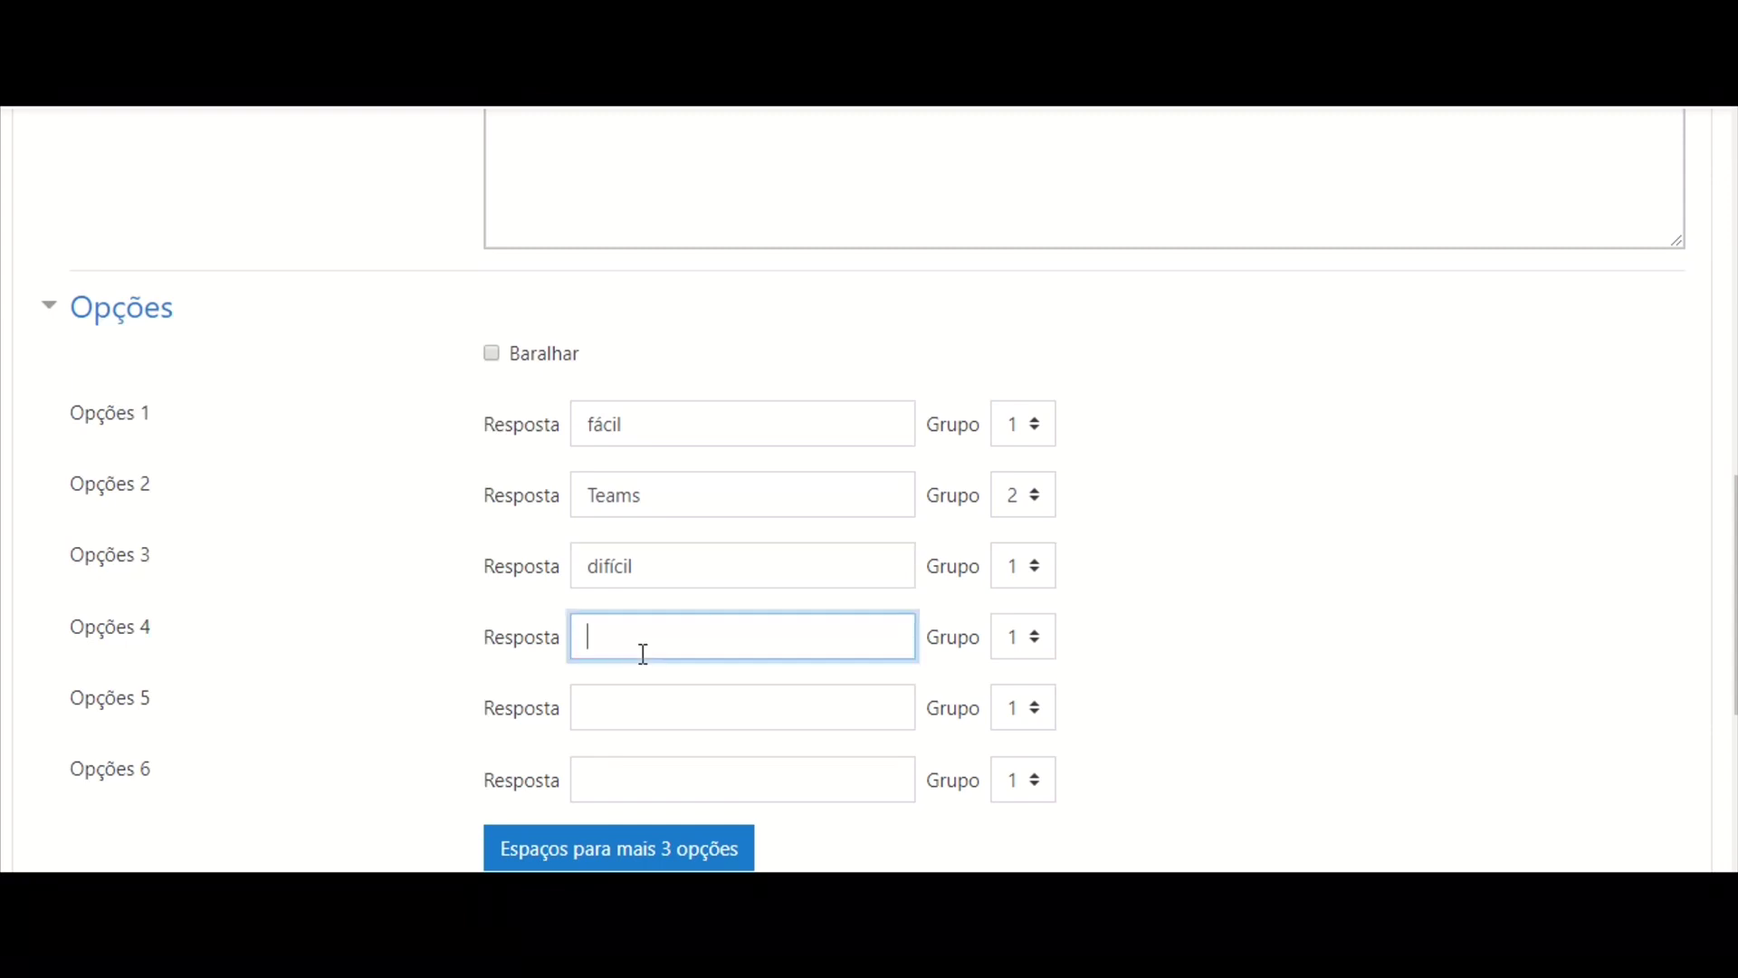
text(mais ou menos)
- Enter "Classroom" as option 5 and "Edmodo" as option 6, assigning both to group 2
click(712, 705)
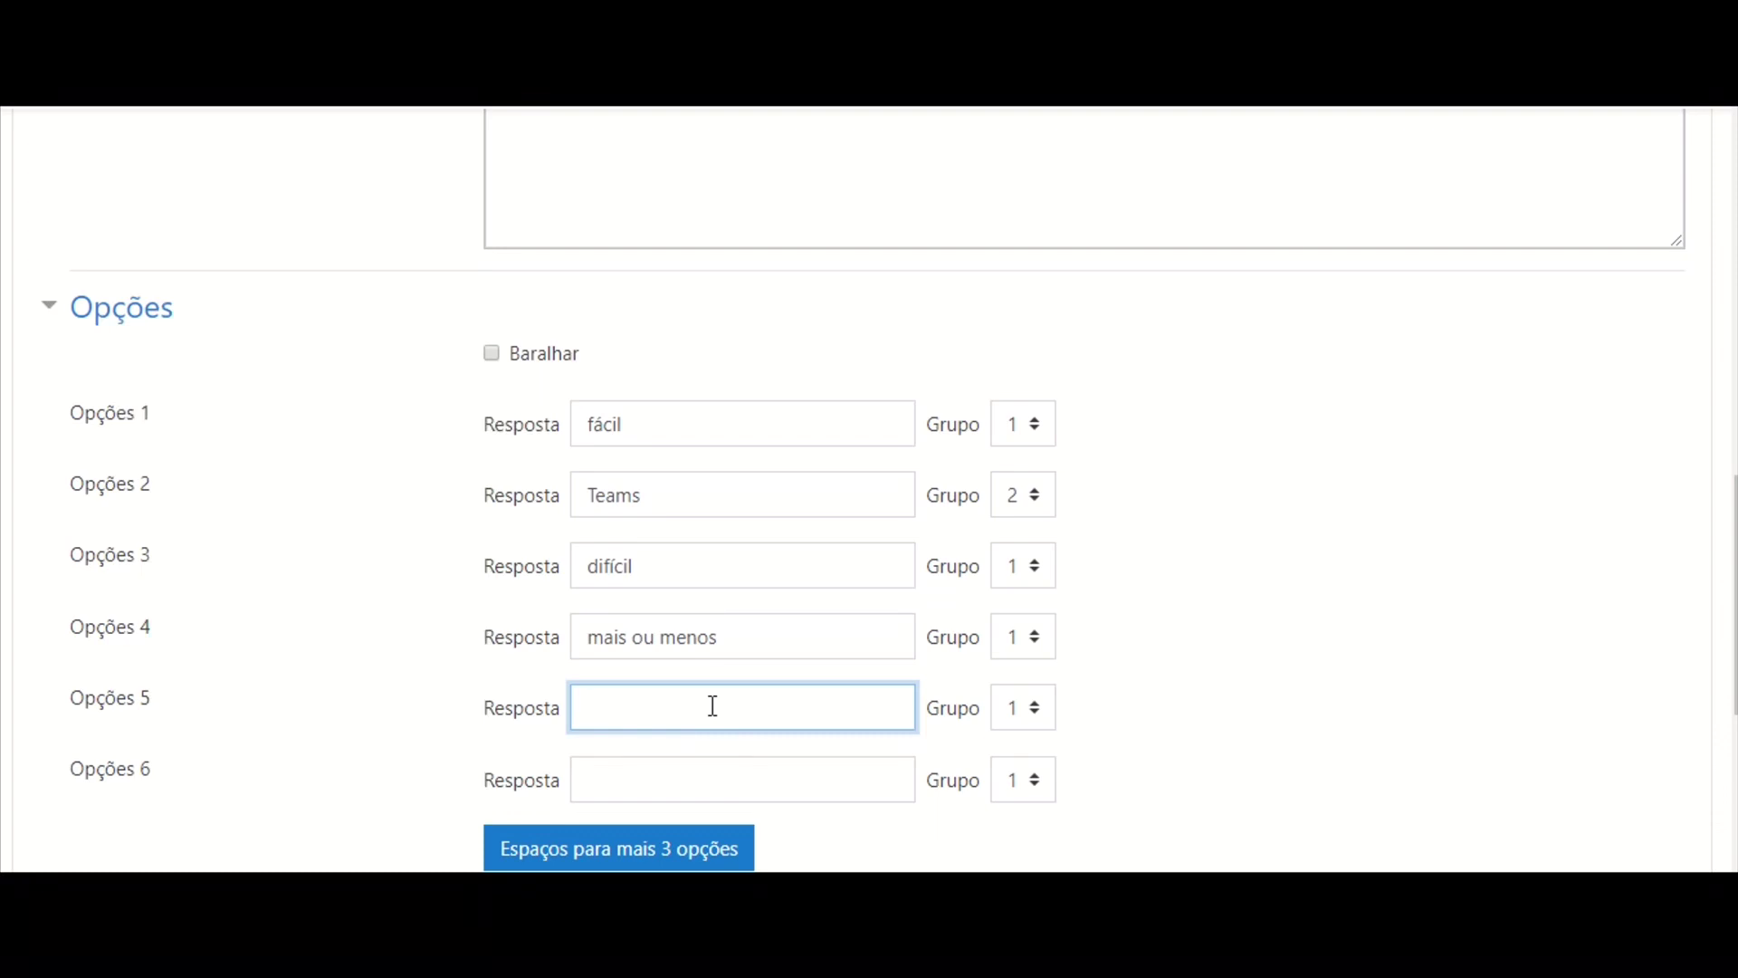
text(Classroom)
click(624, 790)
text(Edmodo)
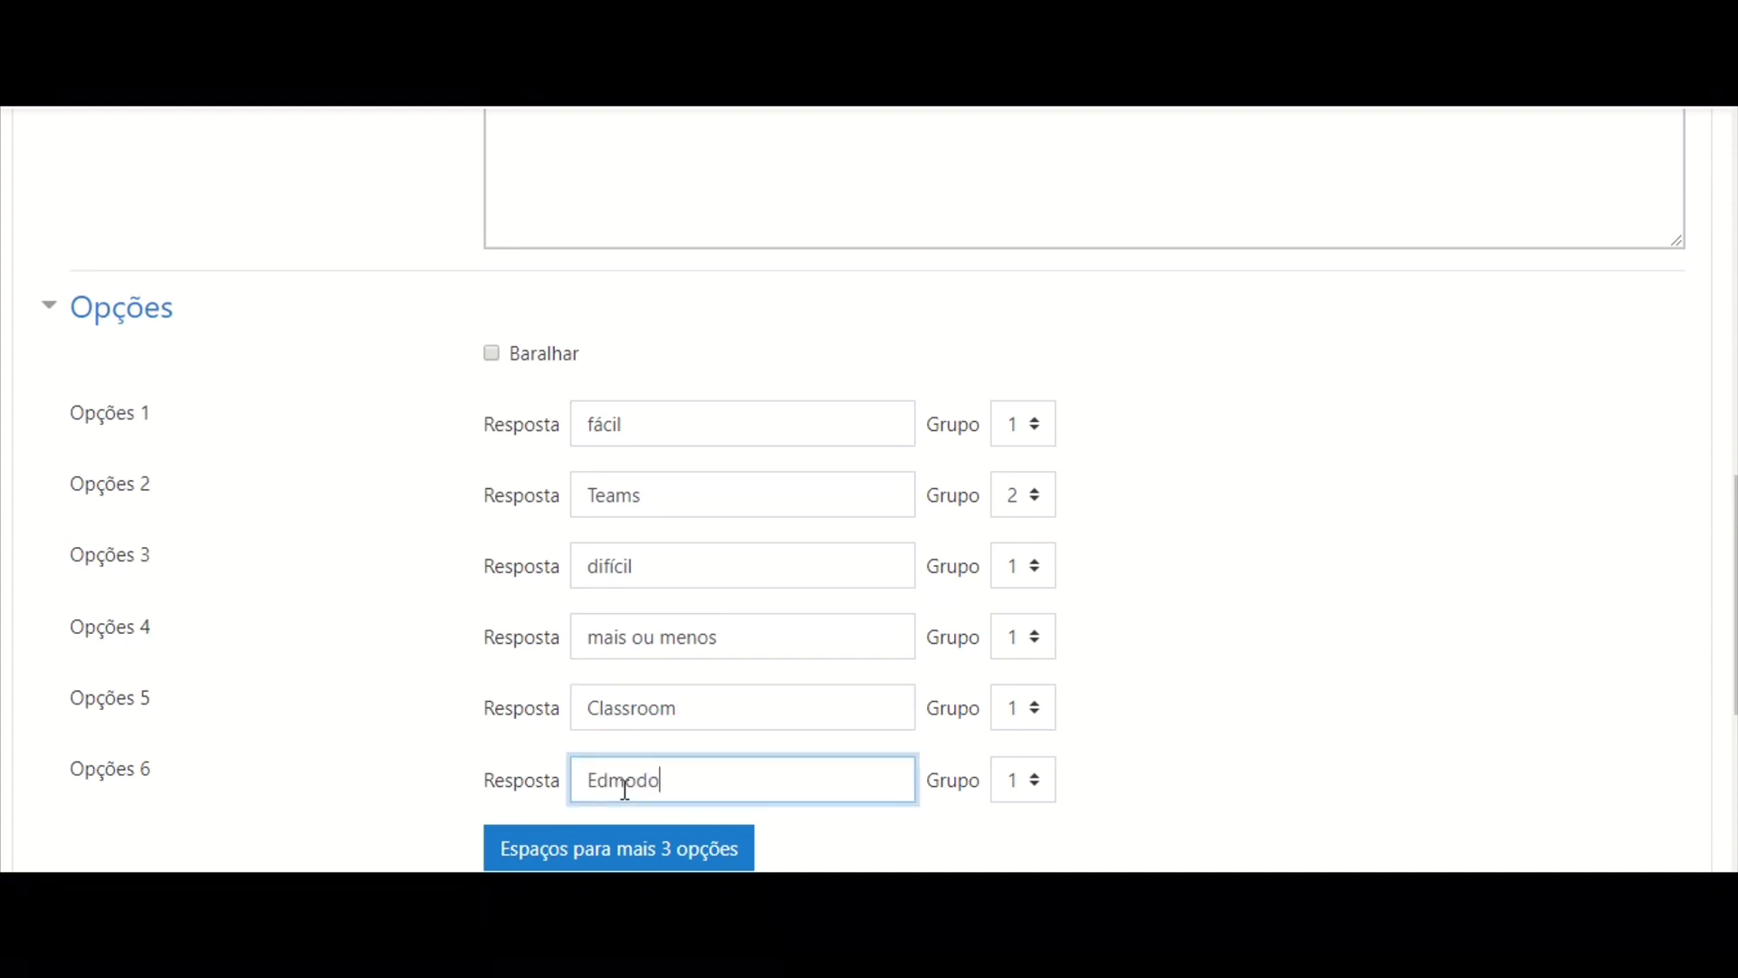
click(1020, 711)
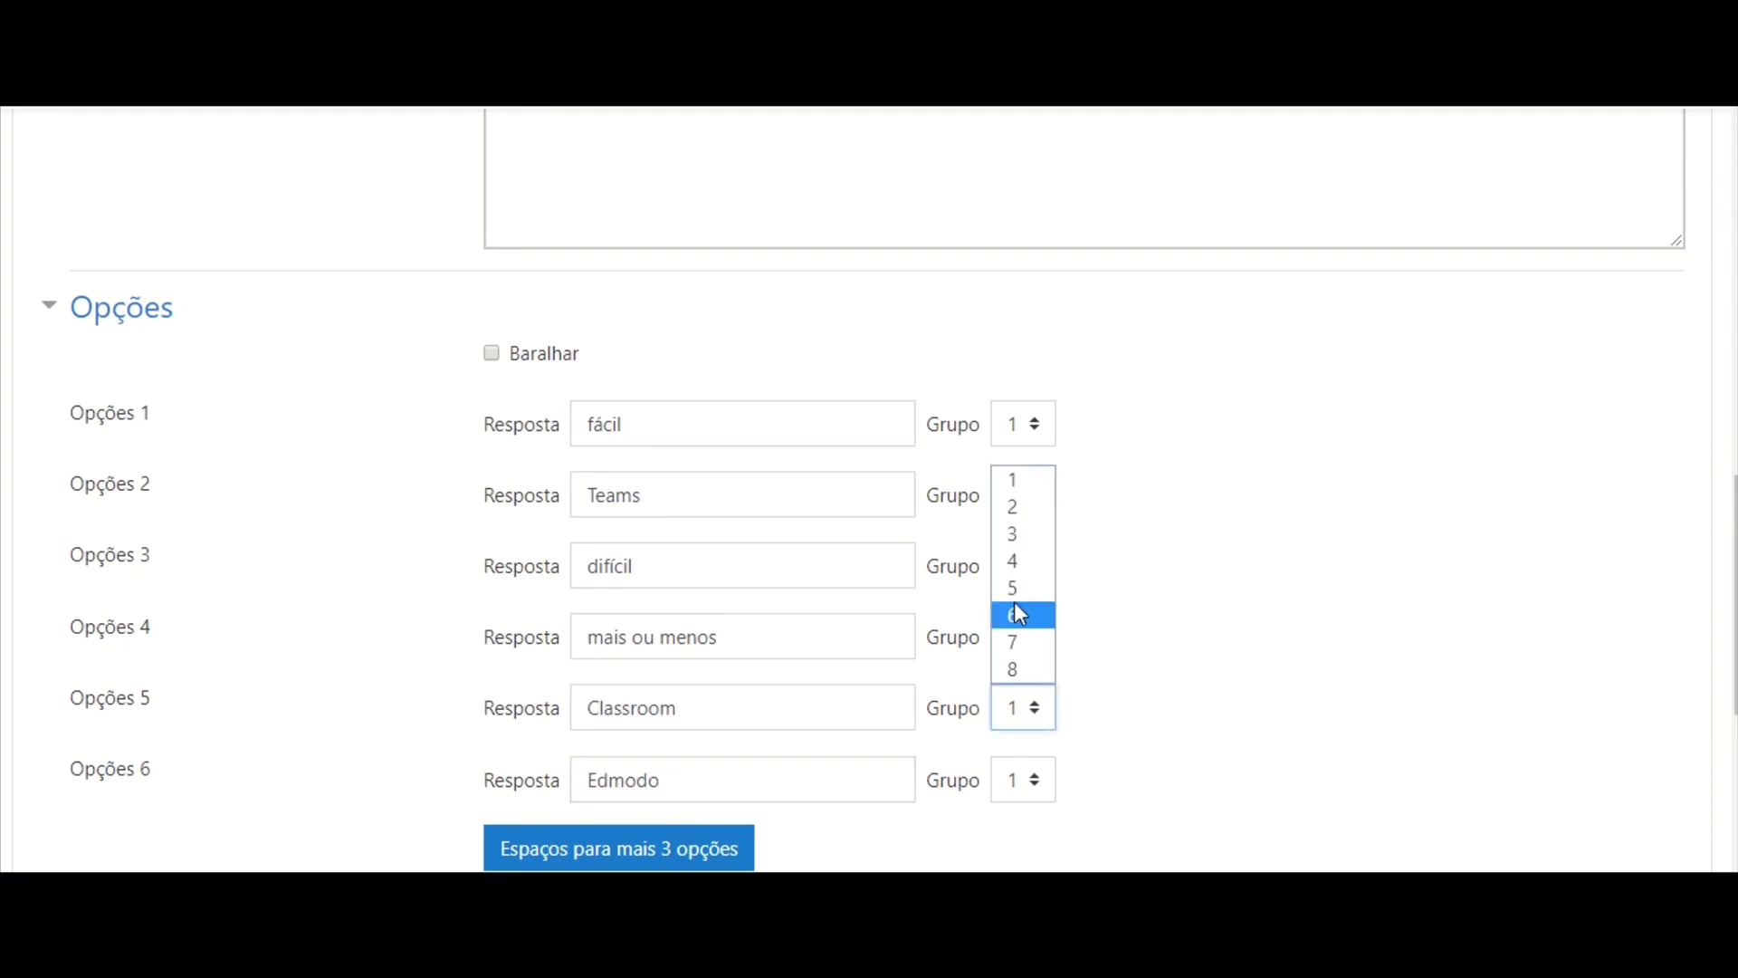
click(1019, 513)
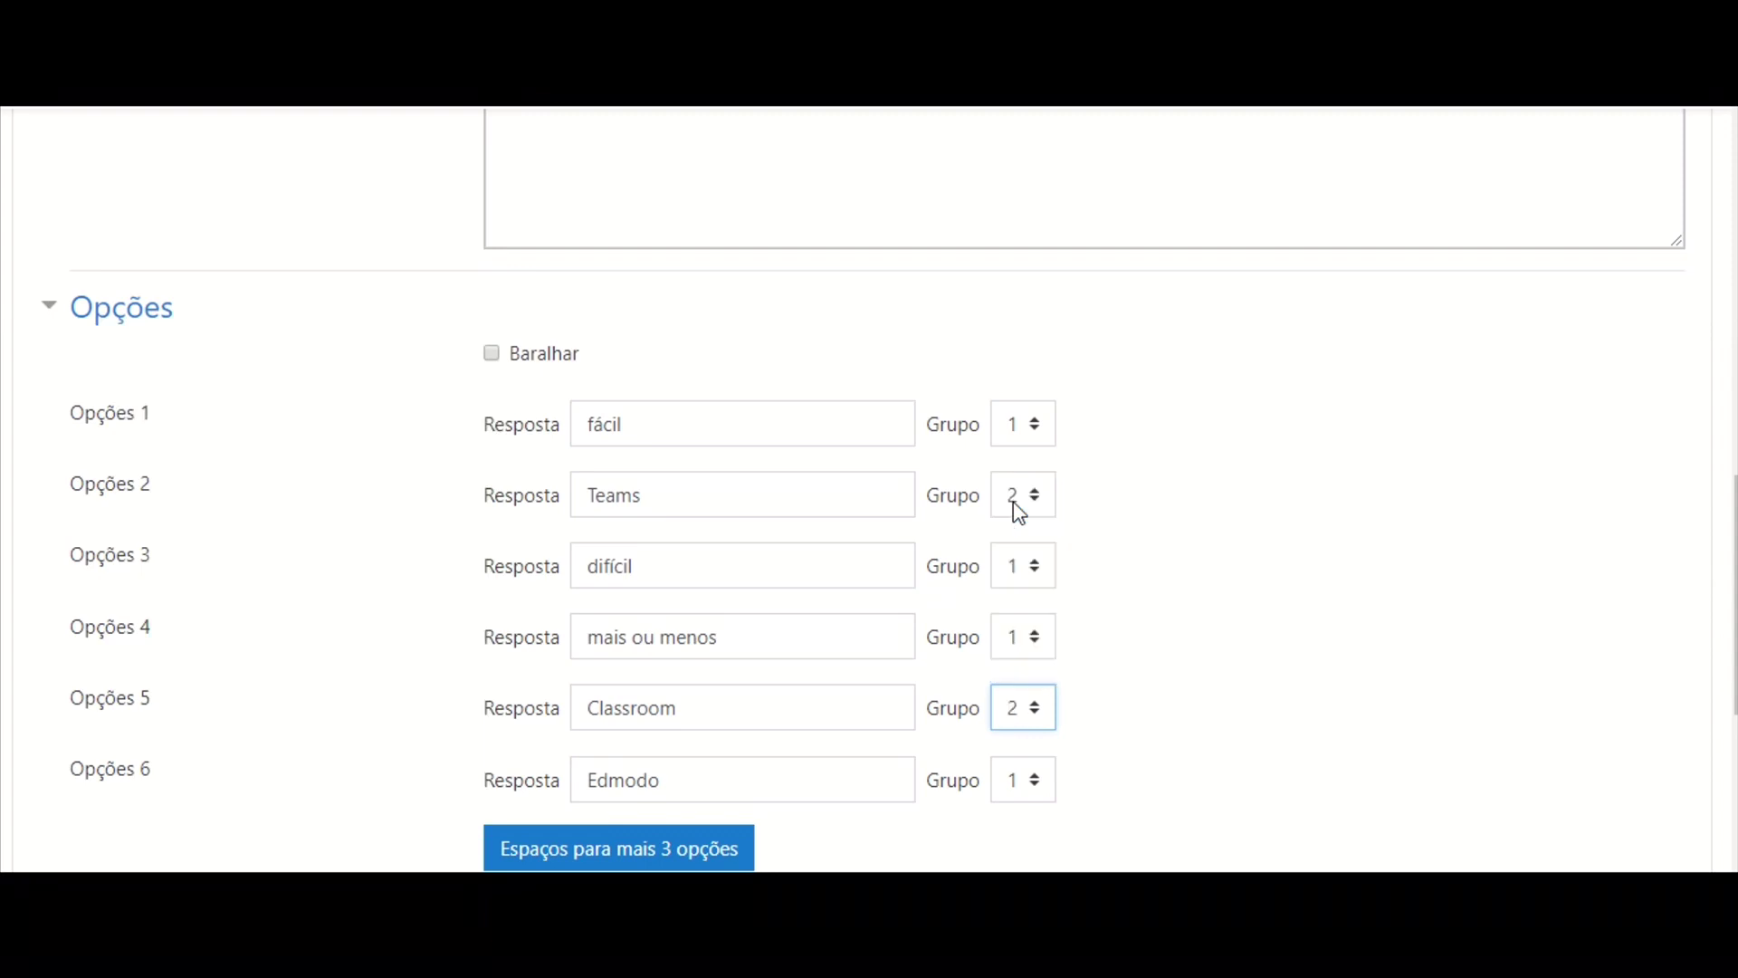
click(1041, 785)
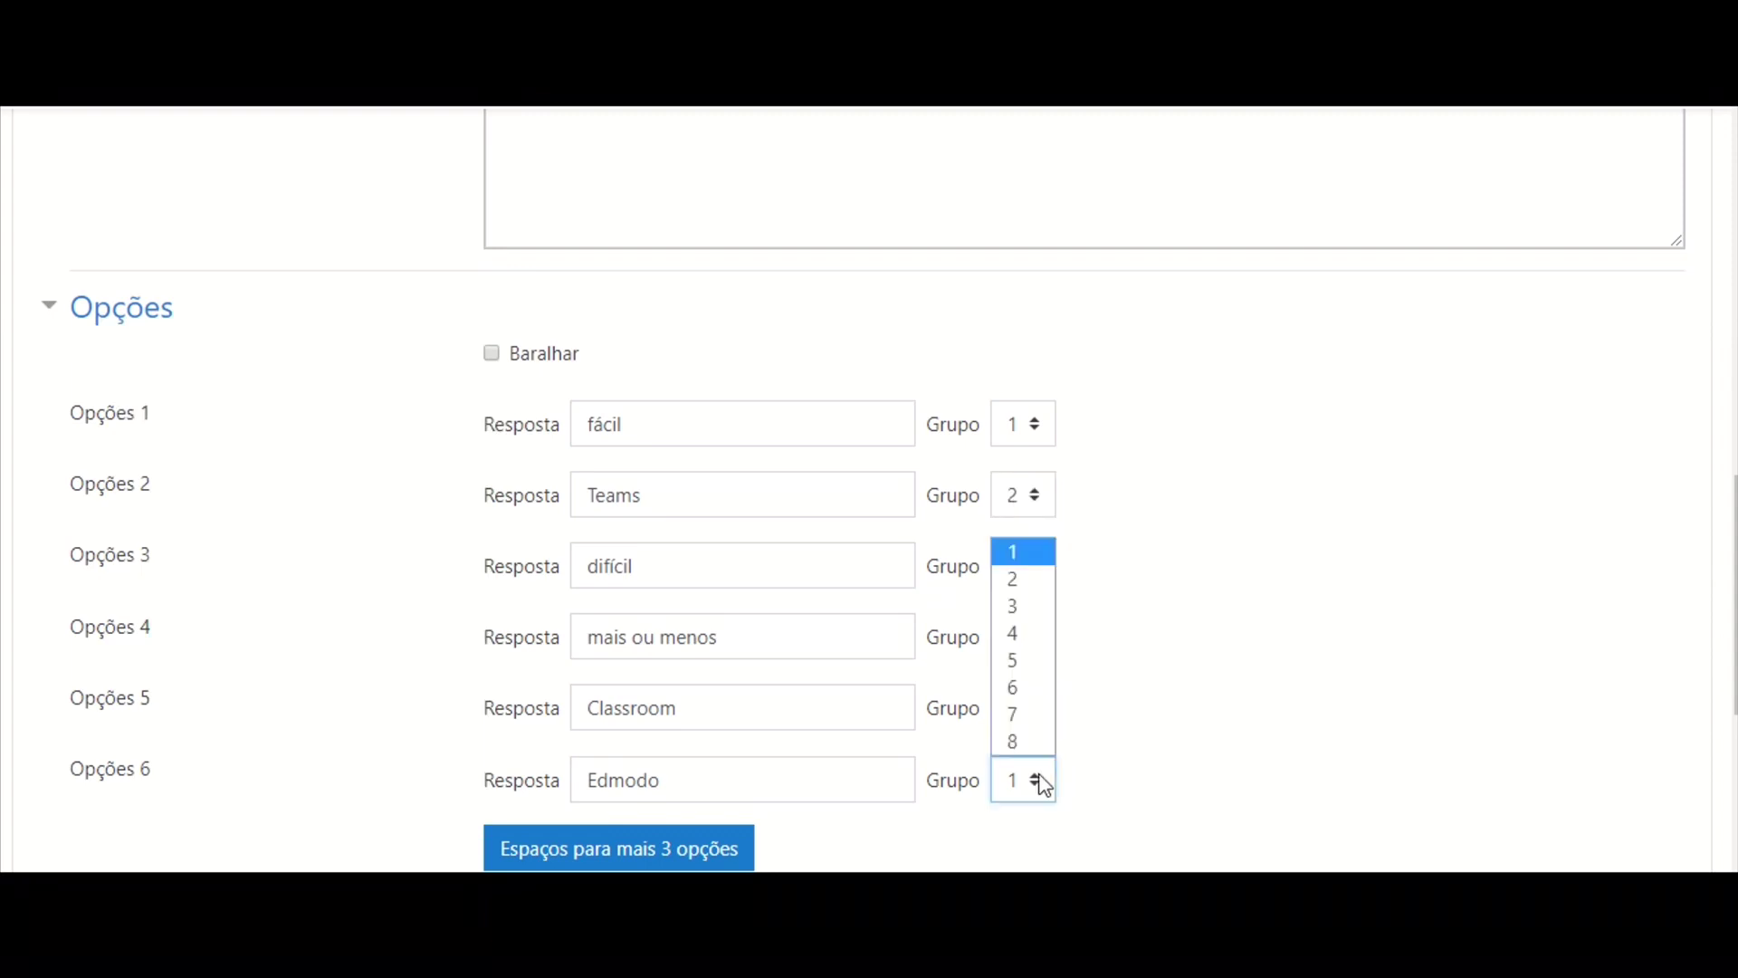
click(1041, 579)
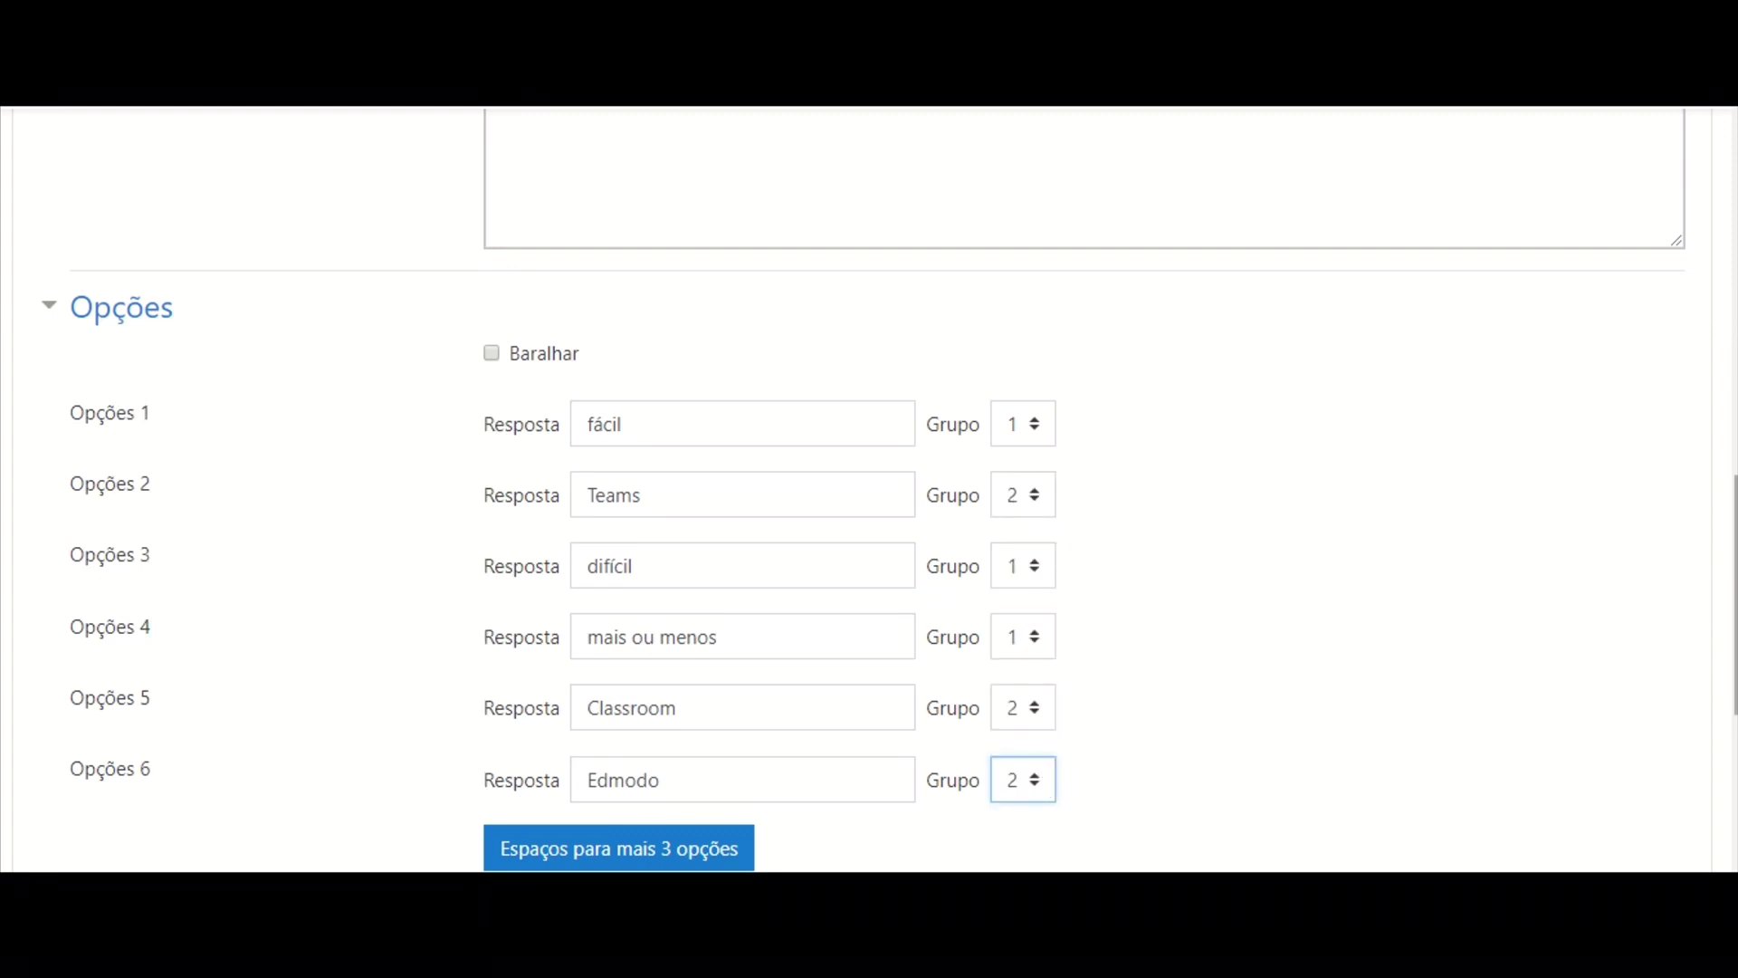
- Save Pergunta 3 and preview it, checking the answer choices offered in both gaps
drag(1729, 686, 1728, 812)
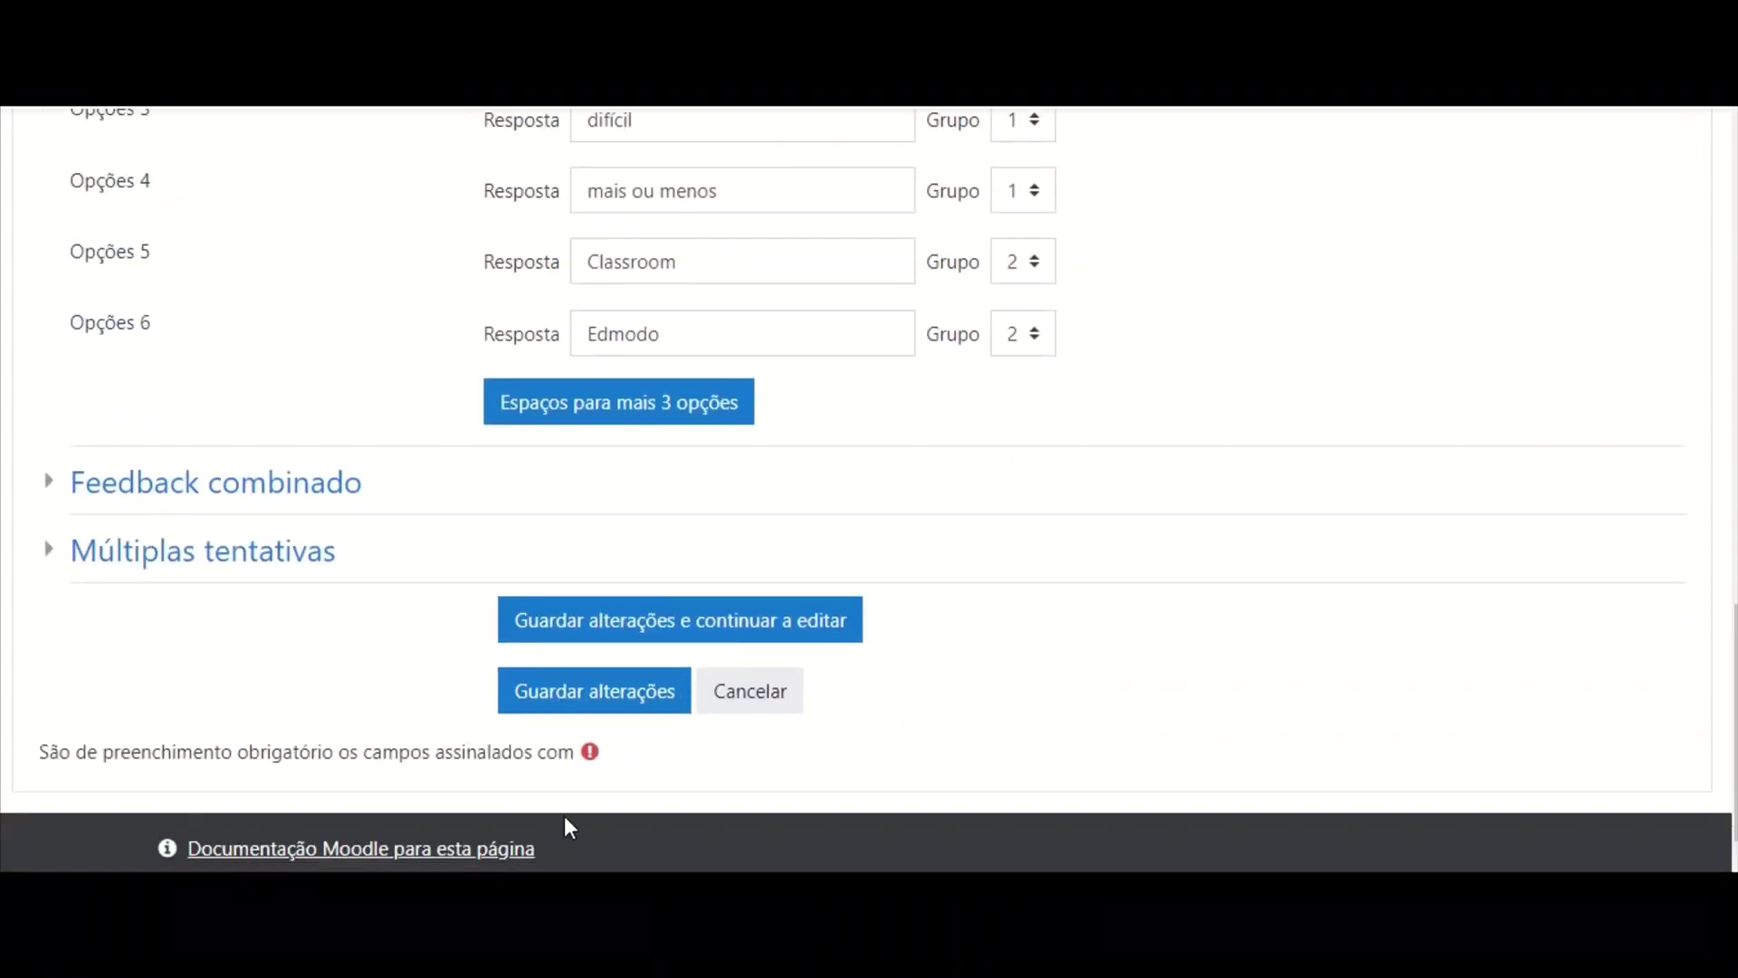
click(613, 697)
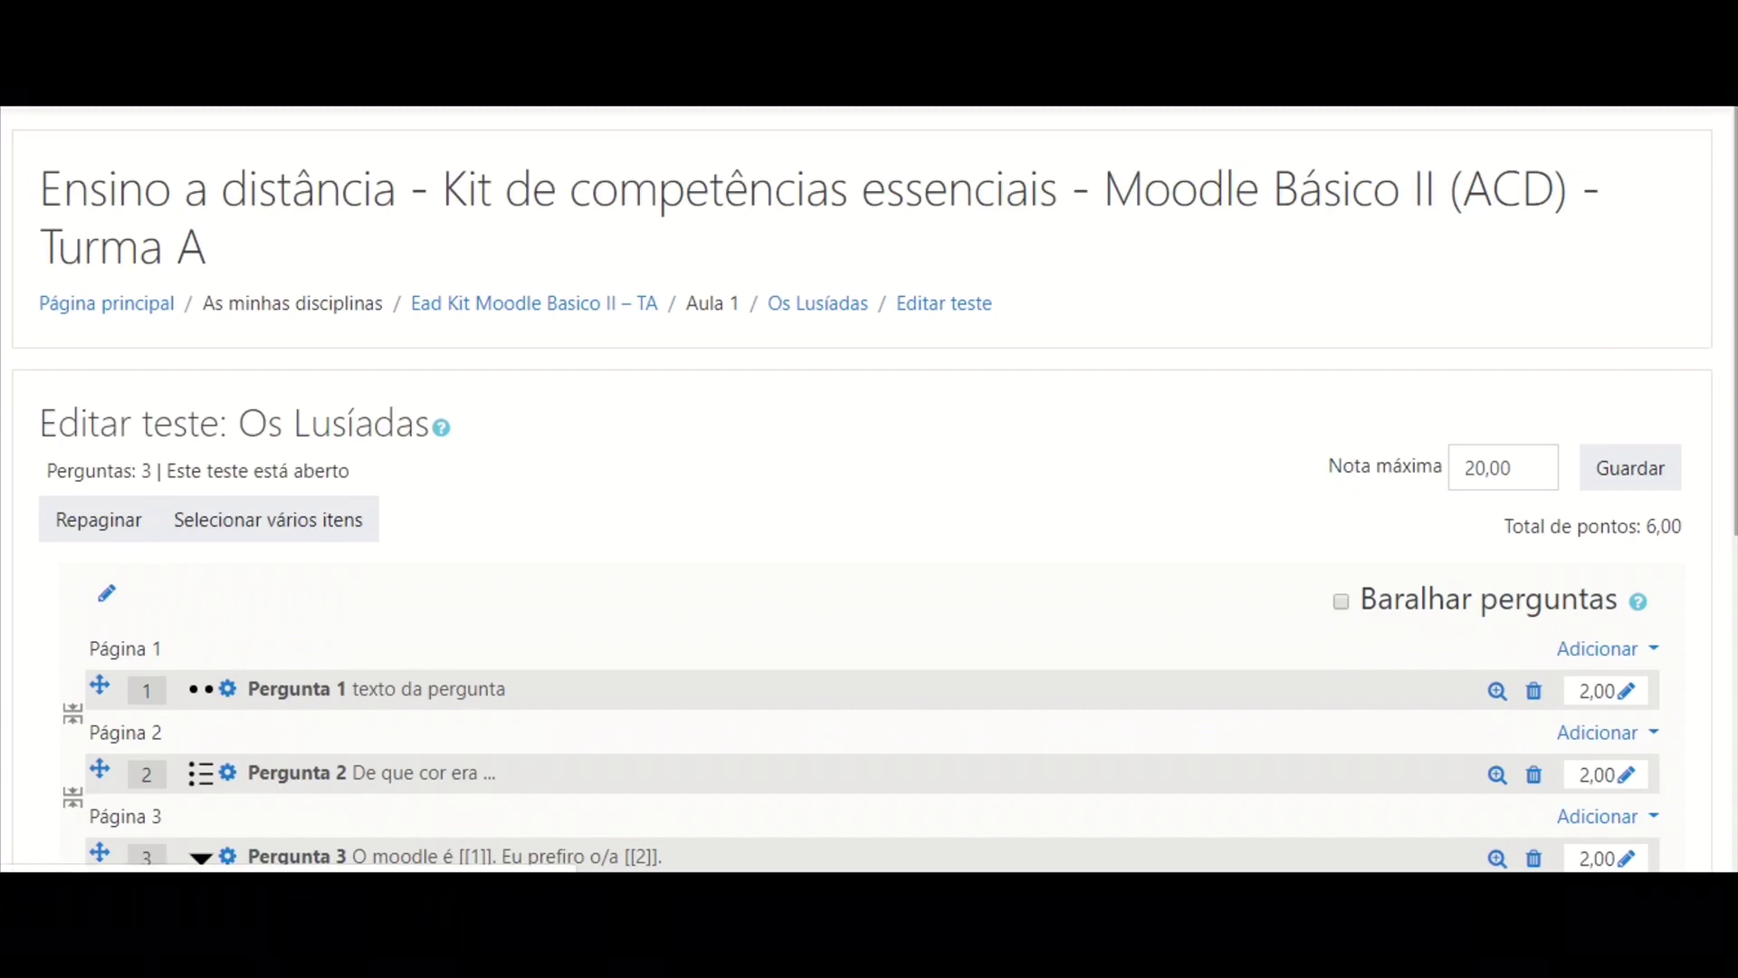
scroll(1735, 525, down, 3)
scroll(1736, 525, down, 1)
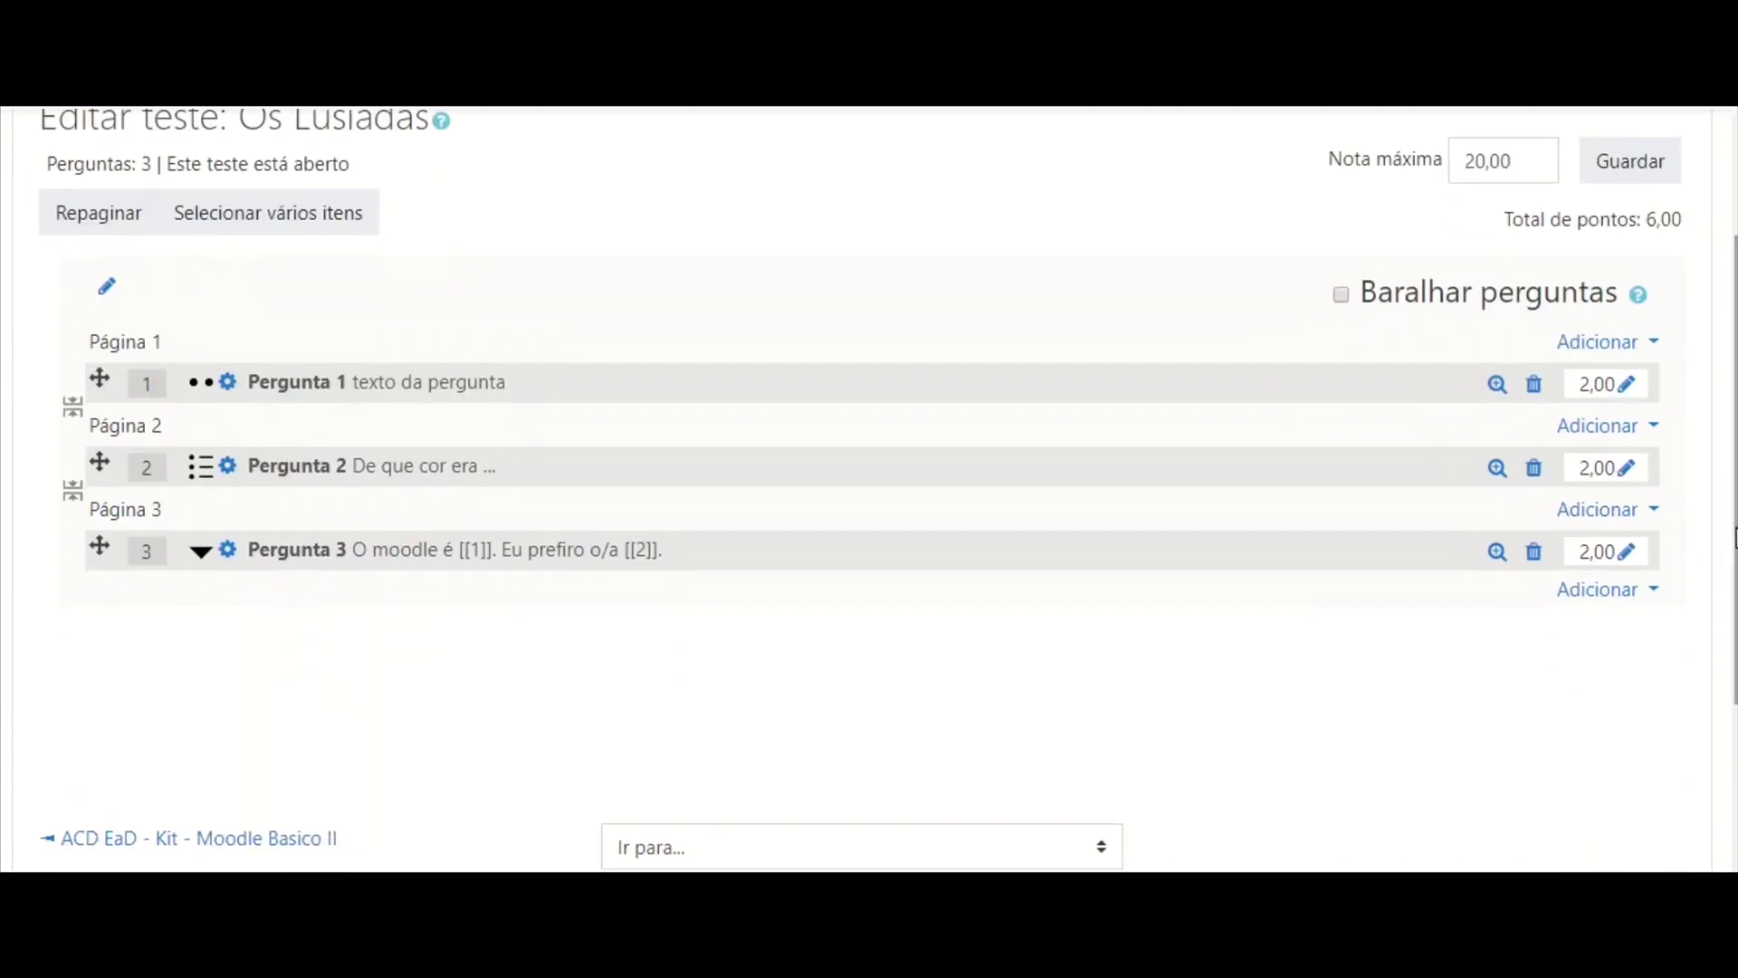
click(1498, 554)
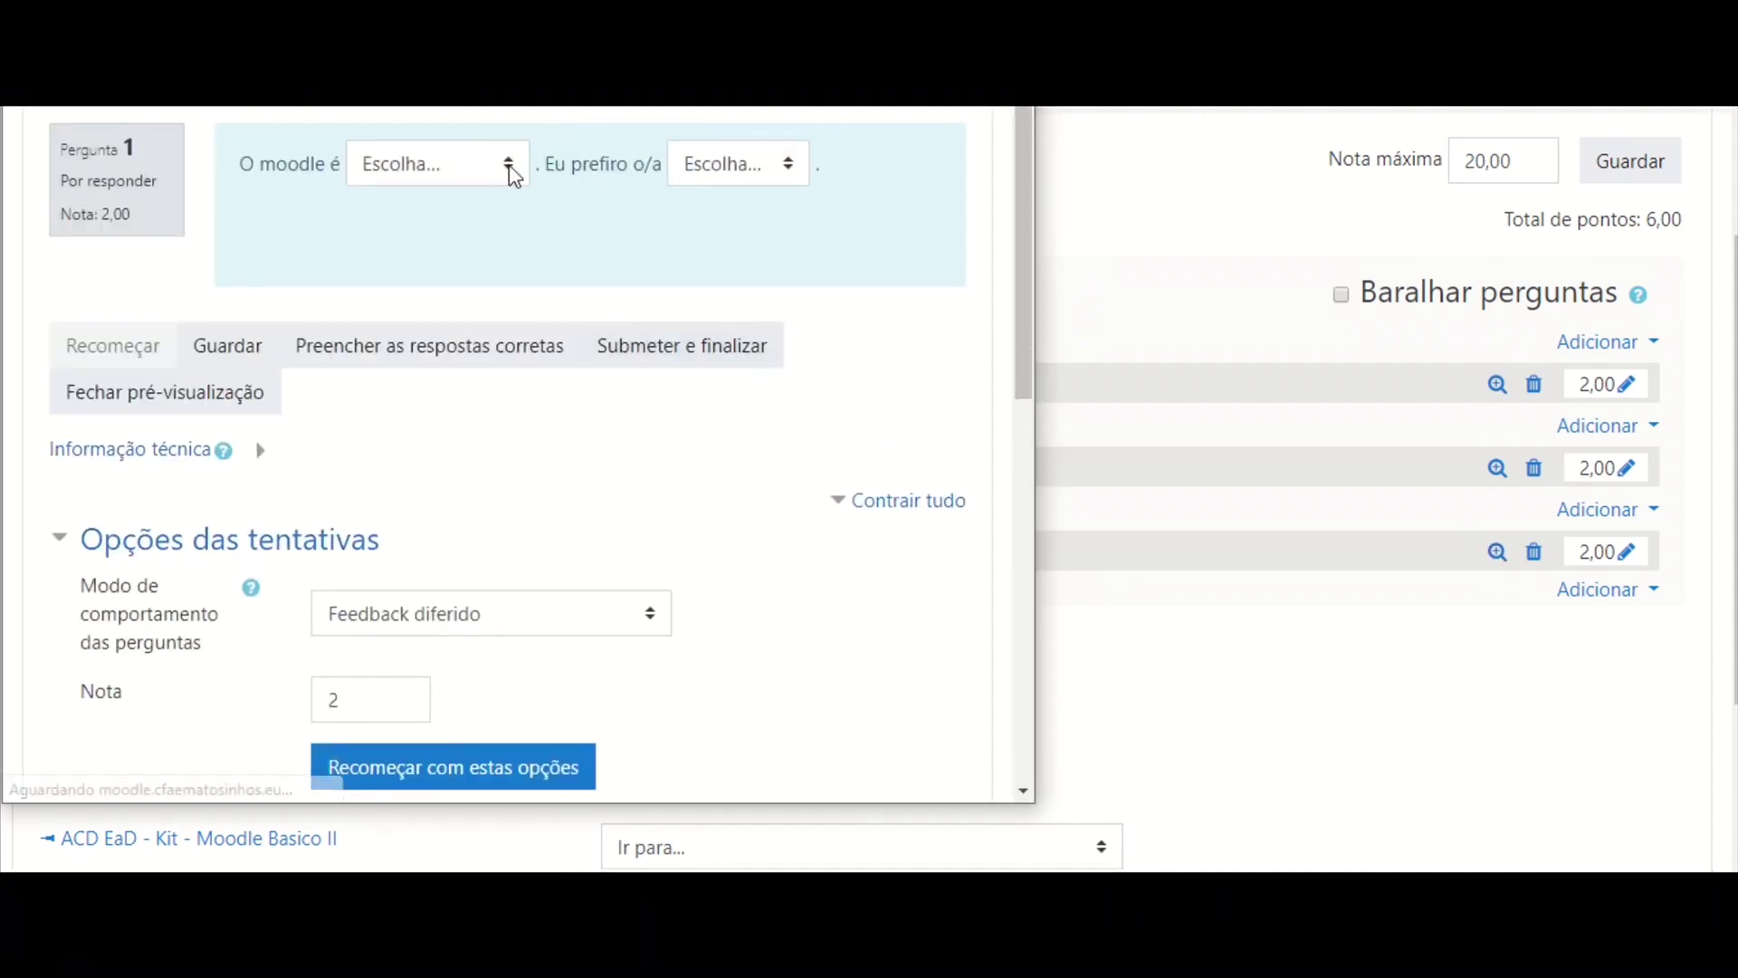
click(509, 167)
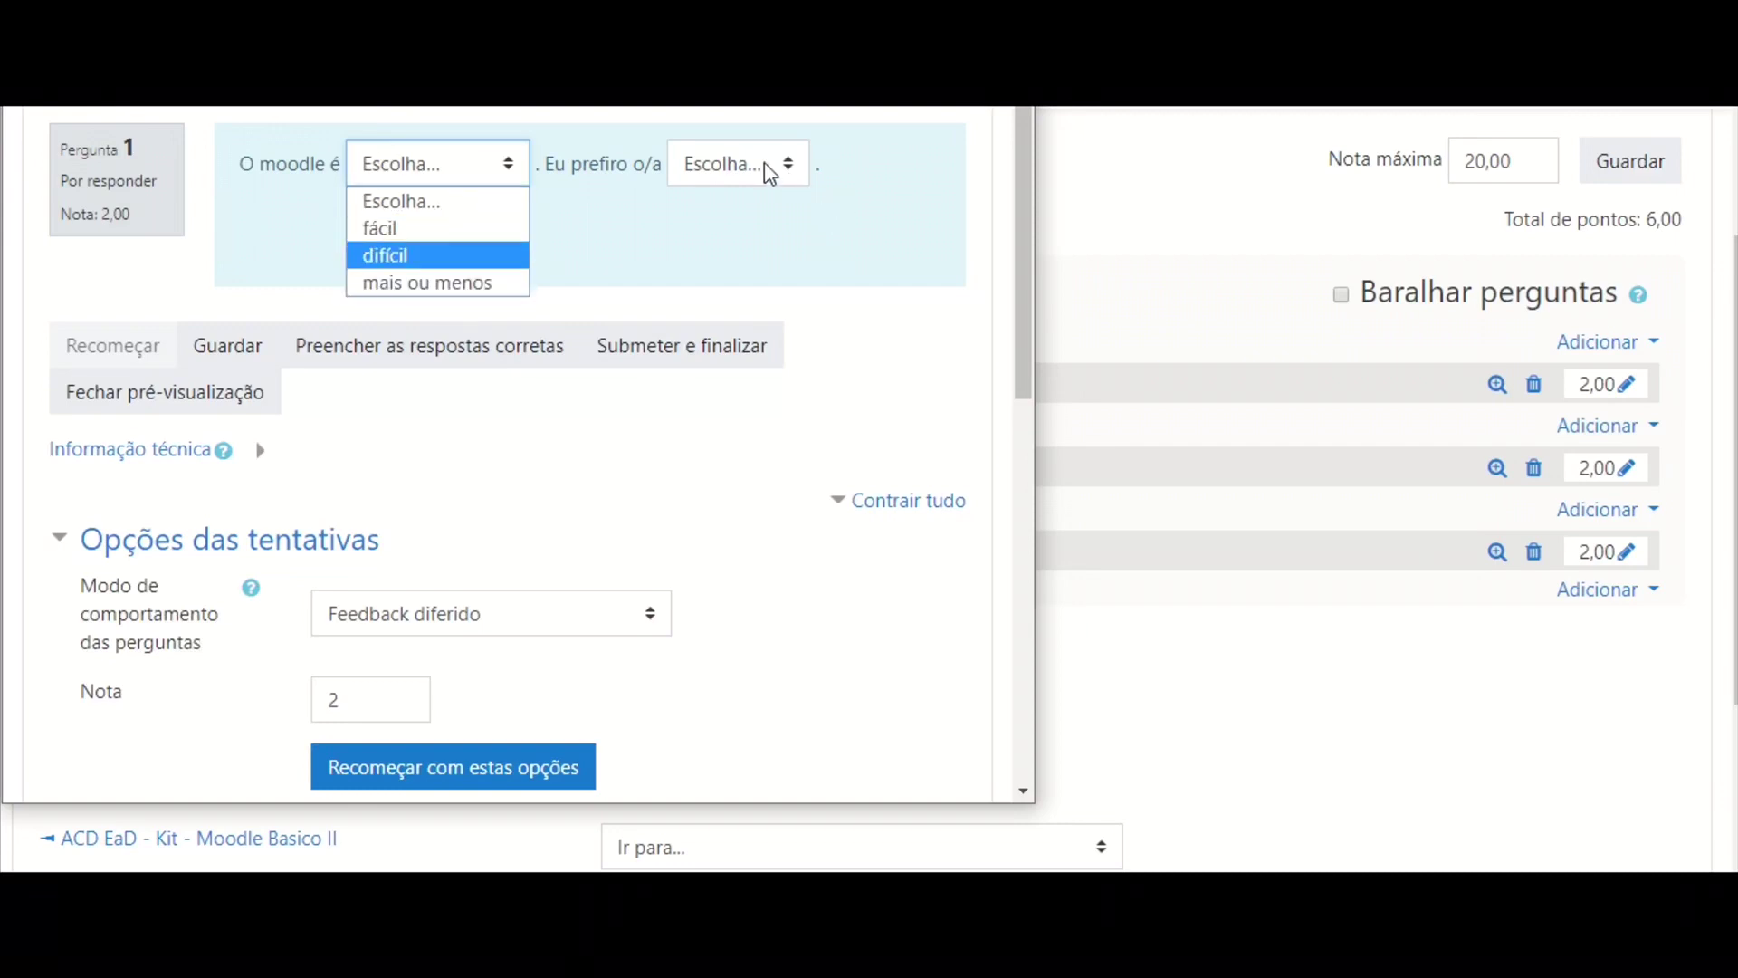
click(789, 163)
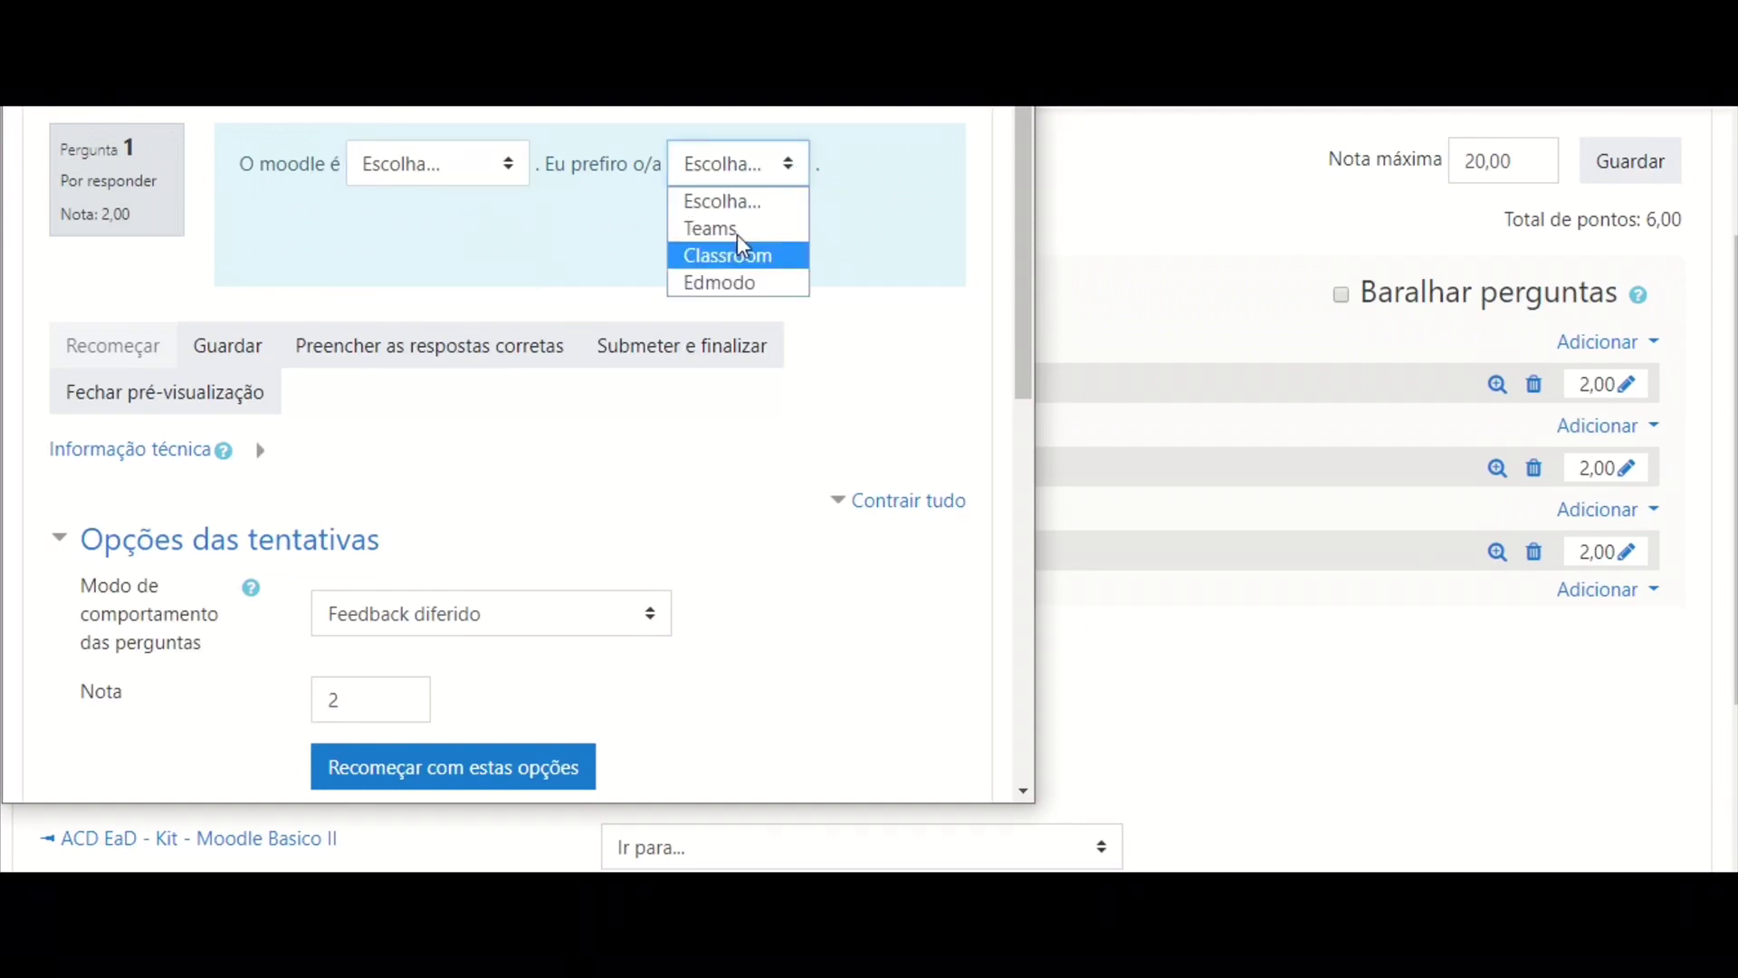
- Close the Pergunta 3 preview and save the maximum grade on the quiz editing page
click(886, 380)
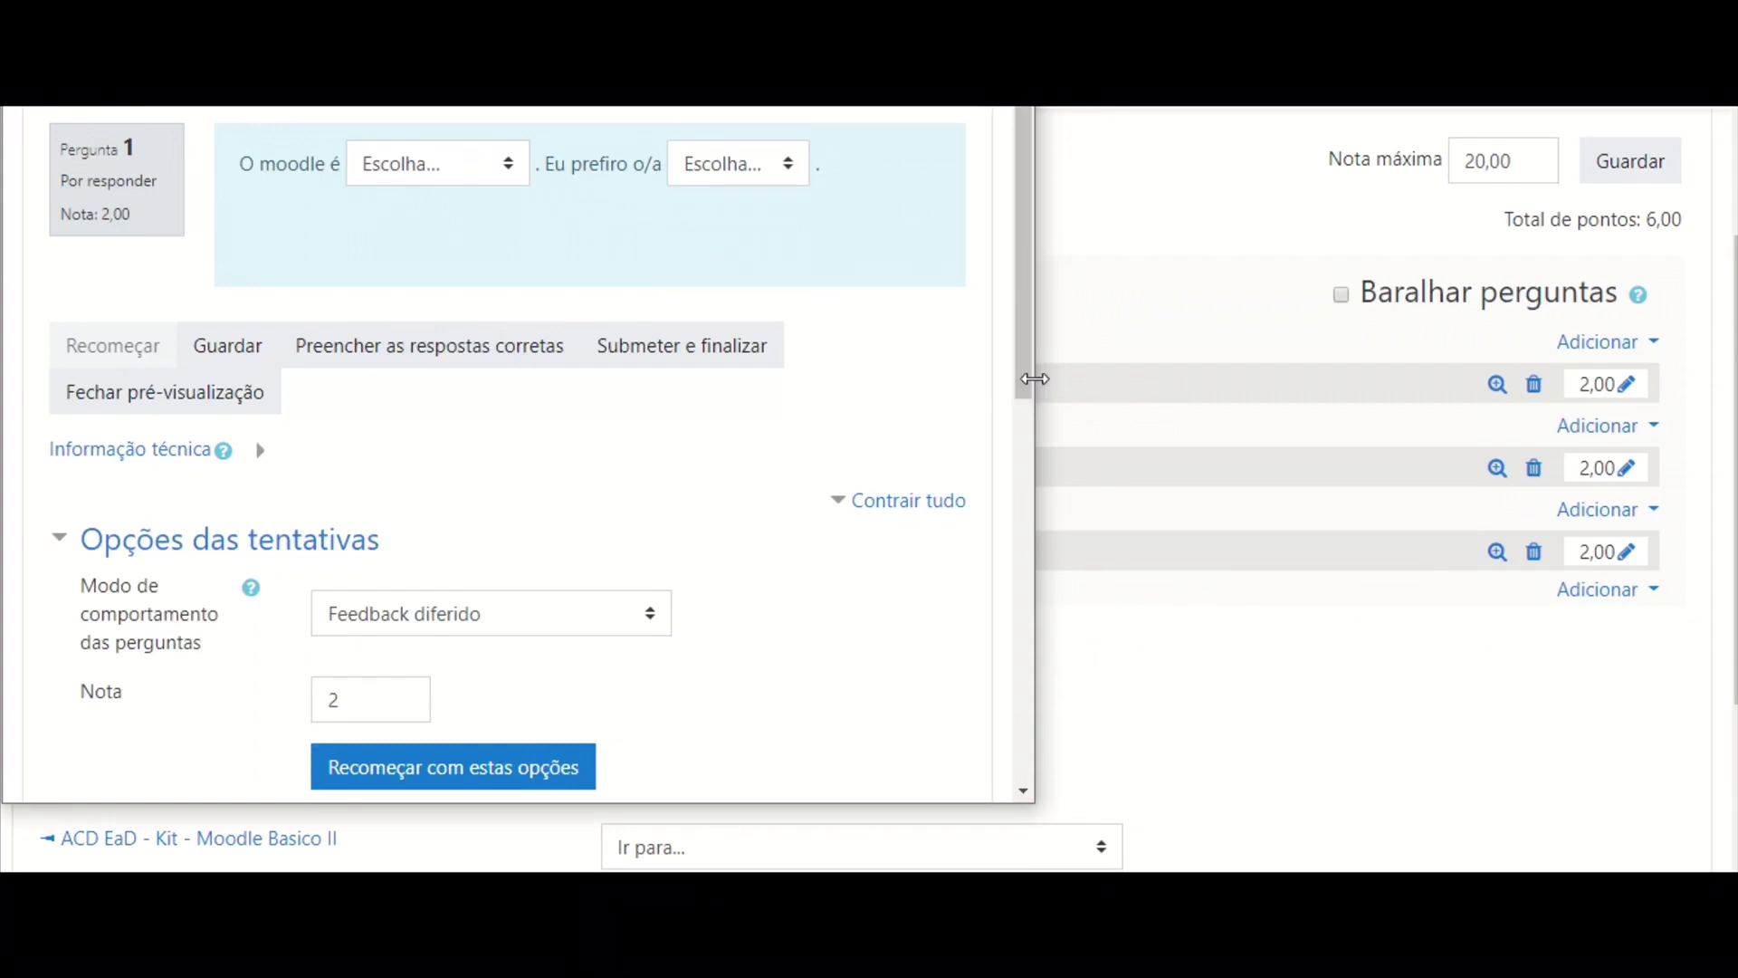
key(ctrl+w)
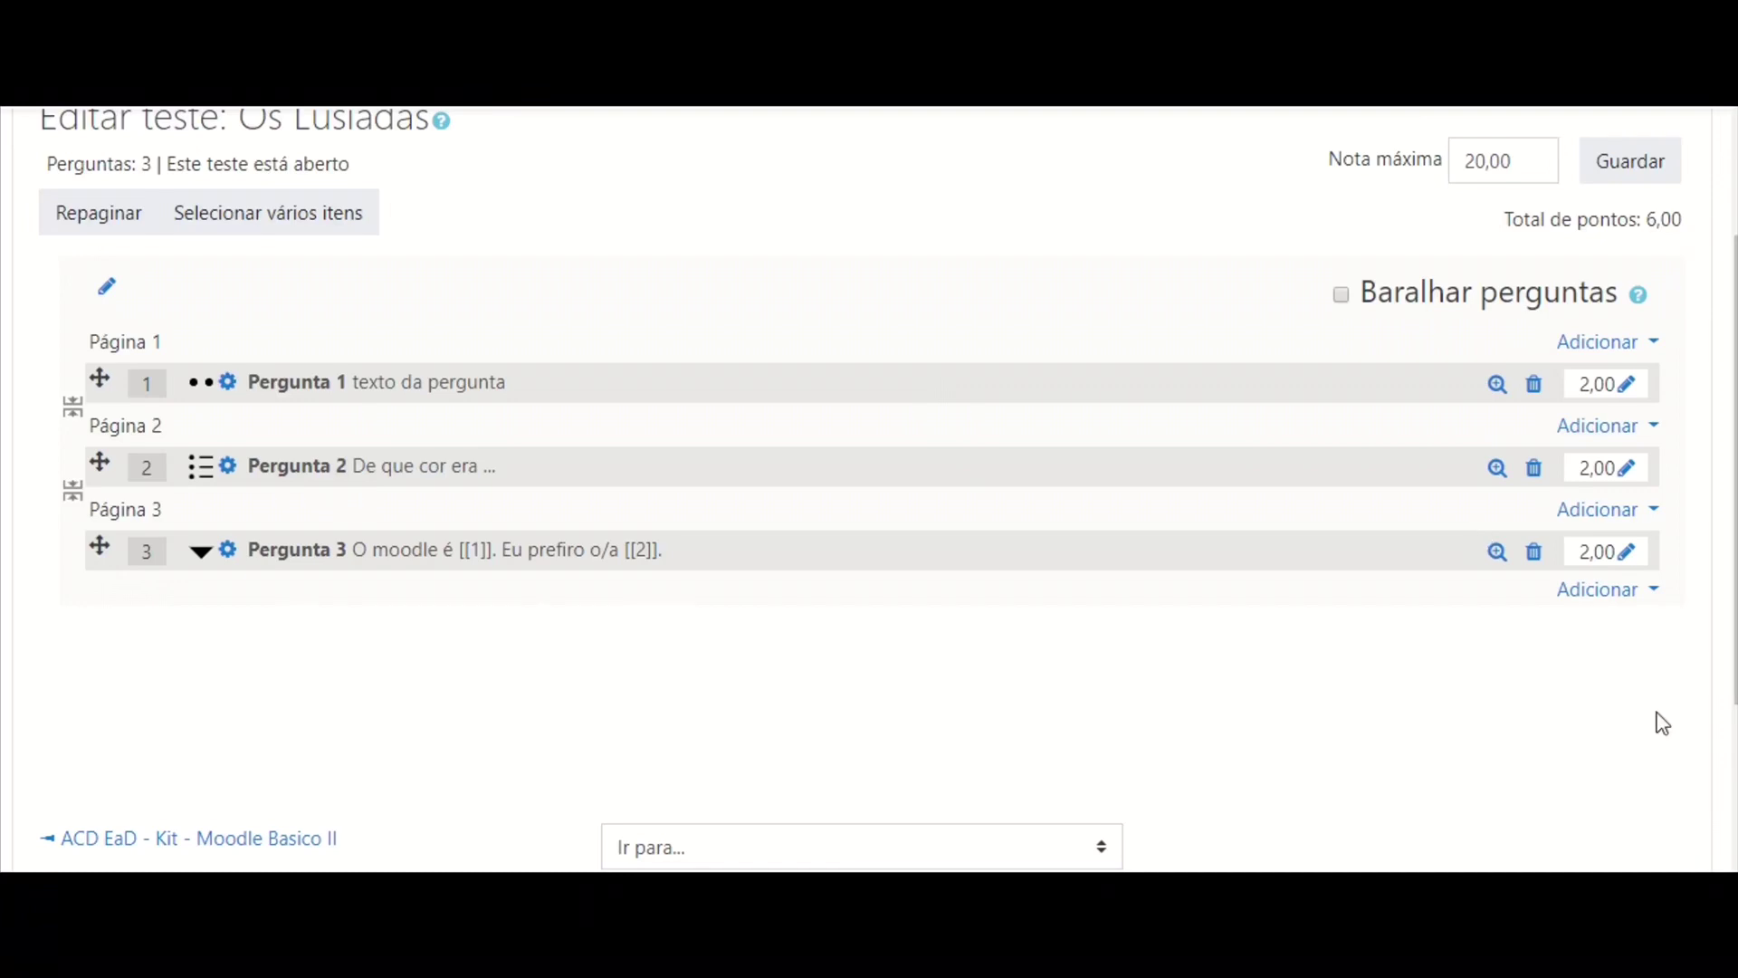
scroll(1733, 523, down, 3)
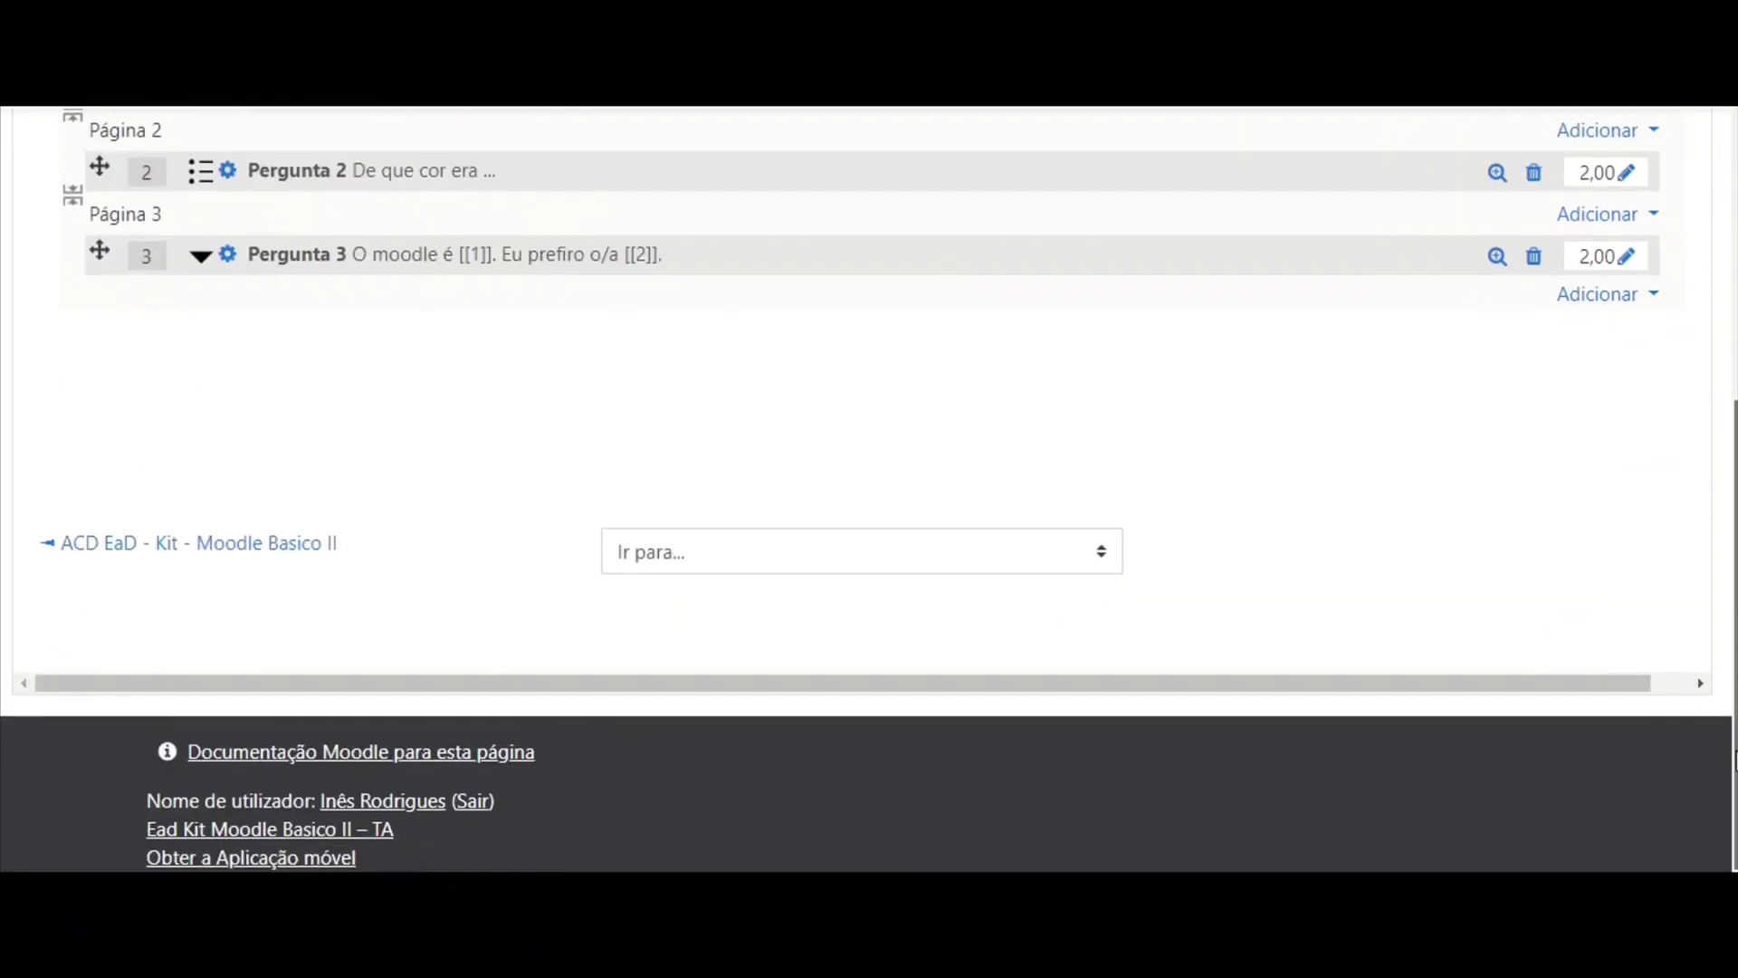
scroll(1733, 524, up, 5)
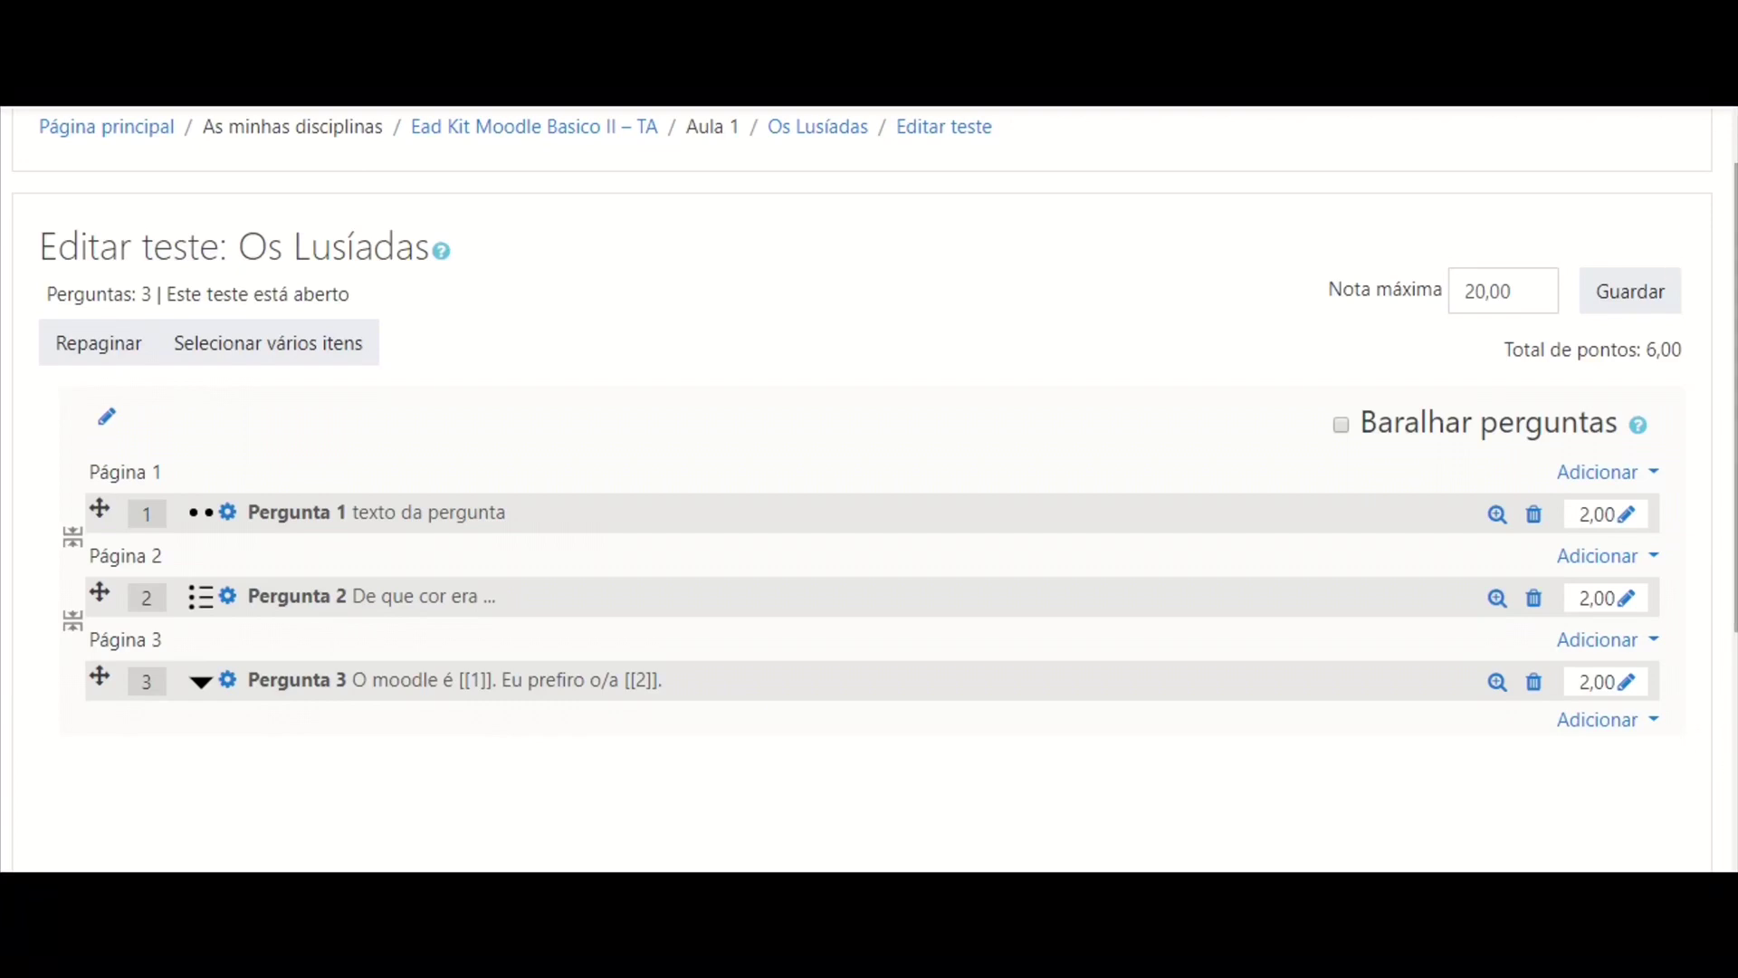
click(1639, 319)
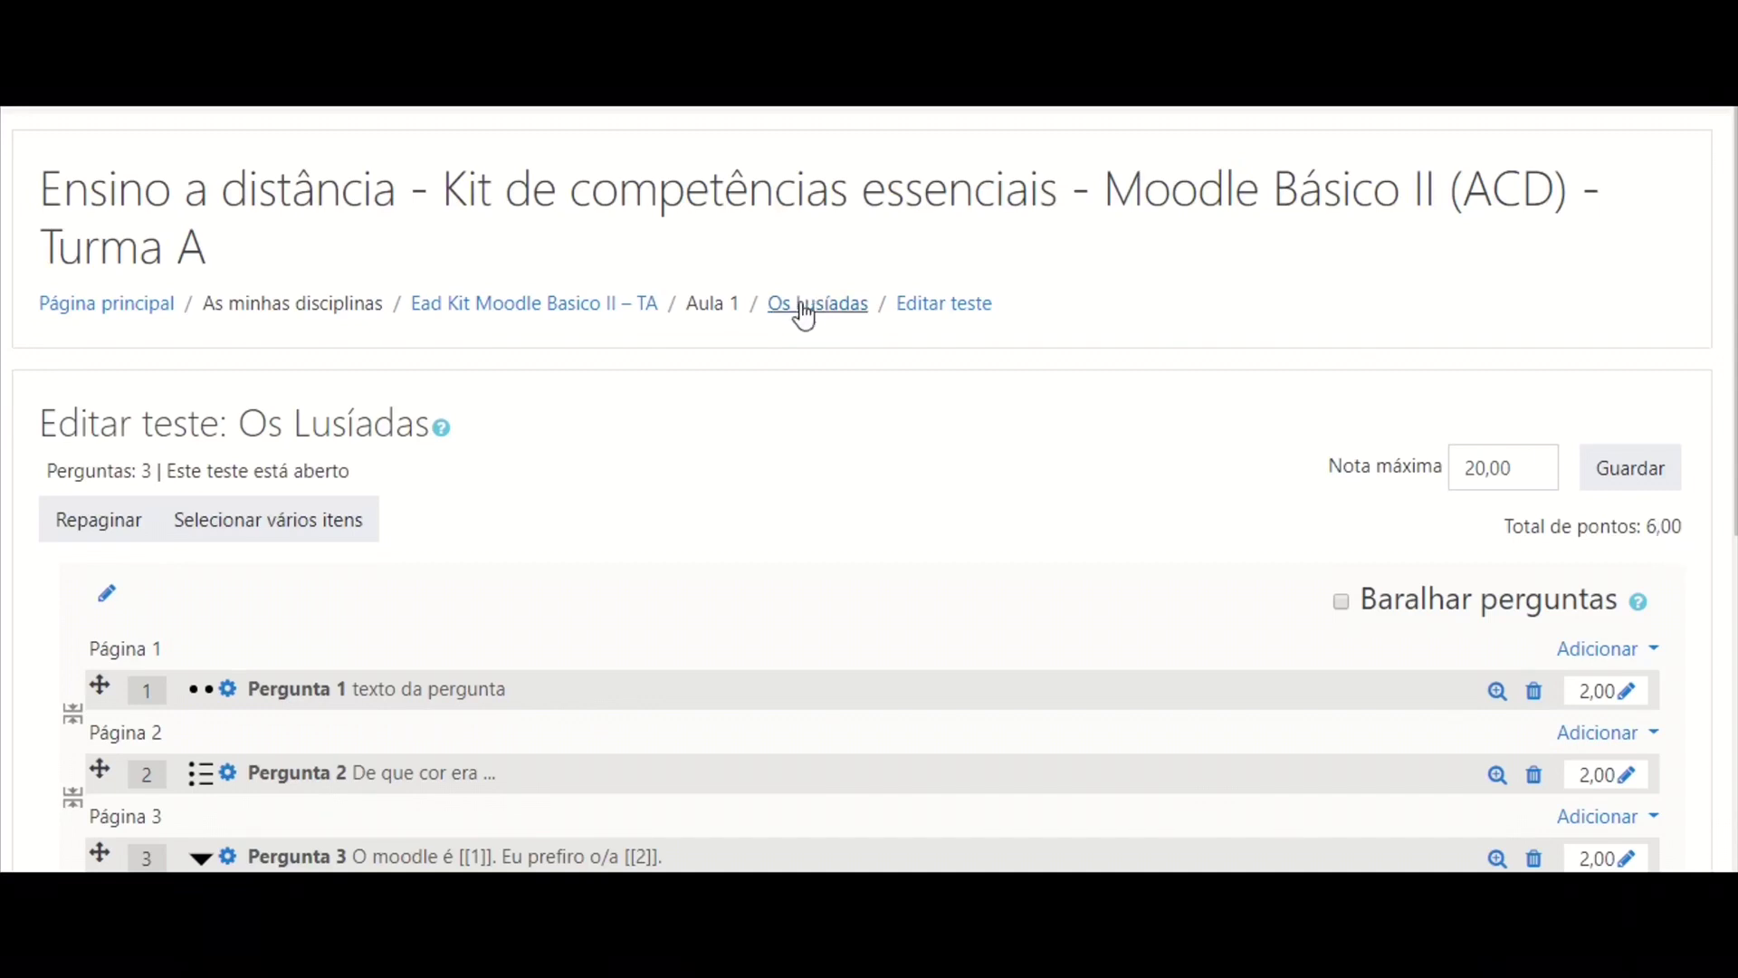
- Open Os Lusíadas from the course page and preview the test, viewing questions 1, 2 and 3
click(609, 308)
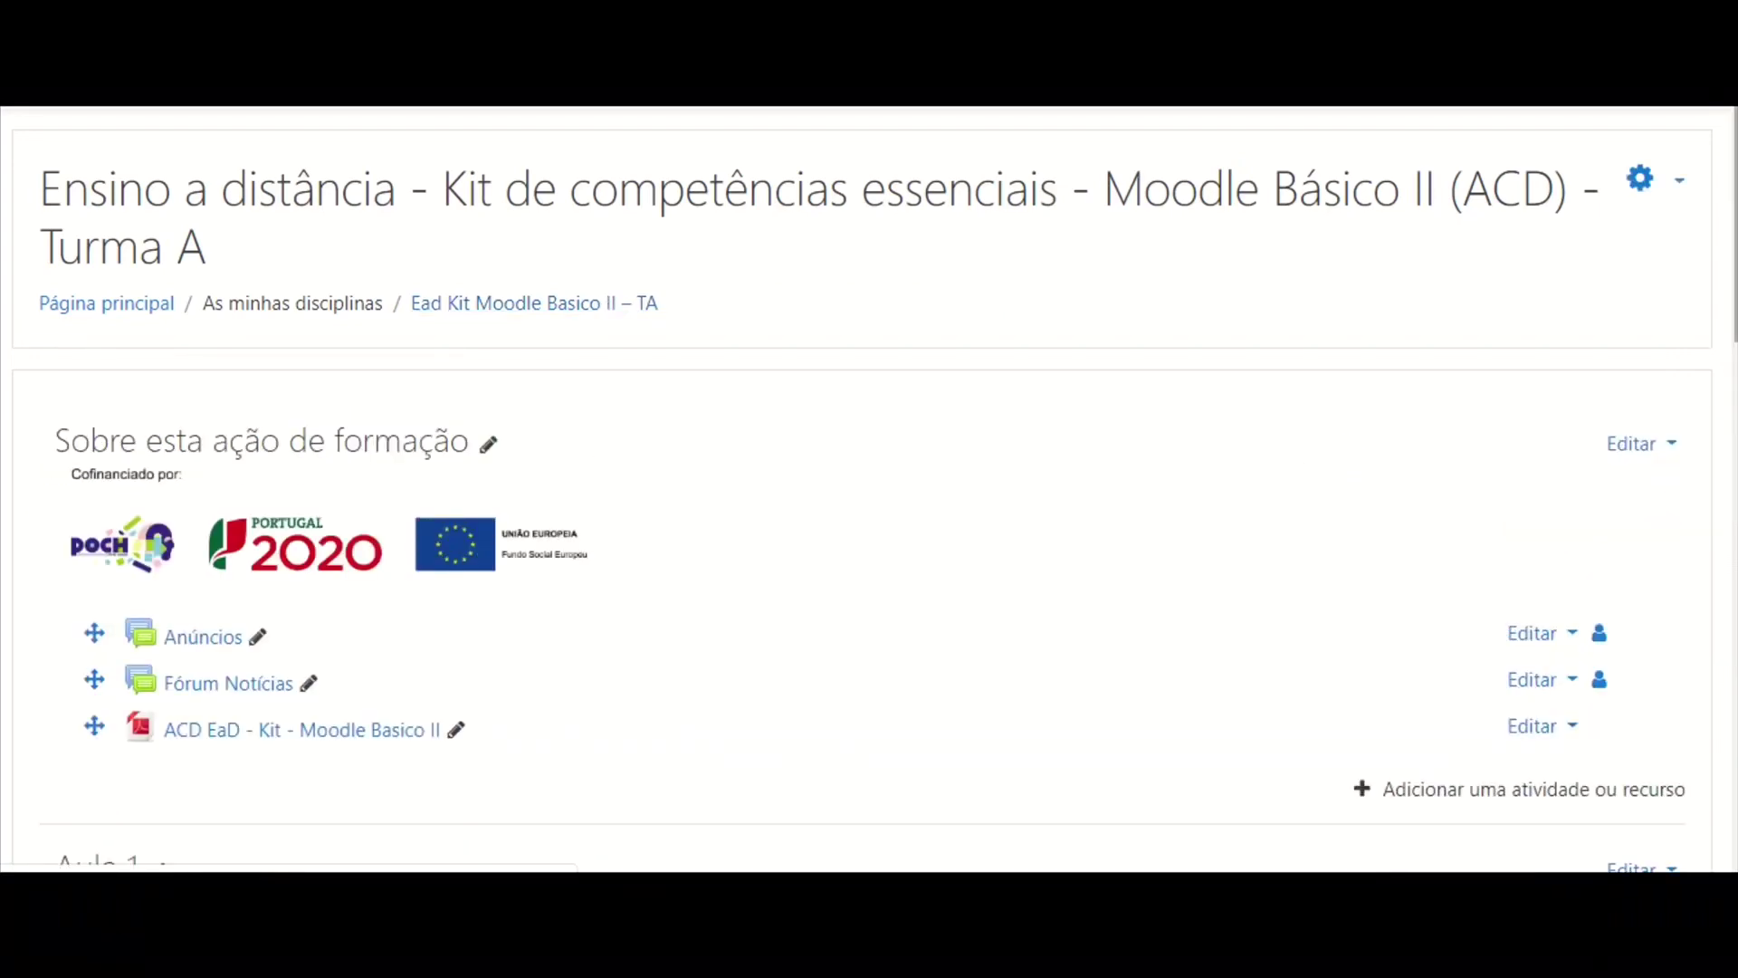
scroll(969, 500, down, 5)
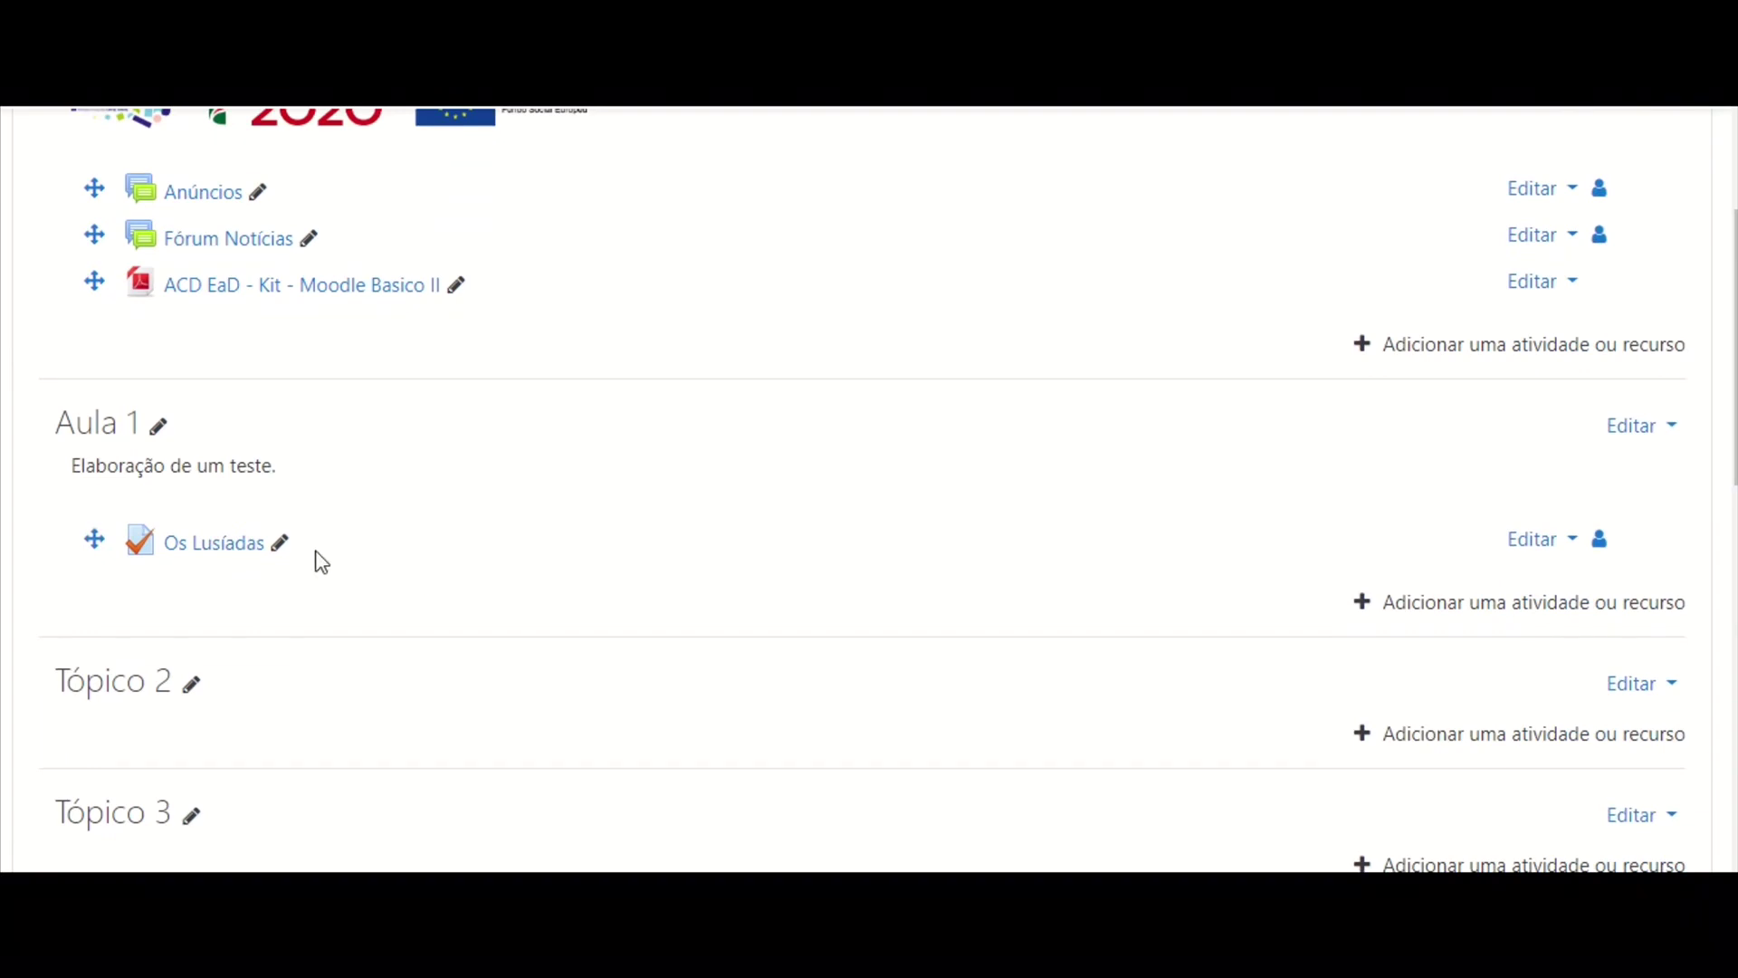
click(223, 547)
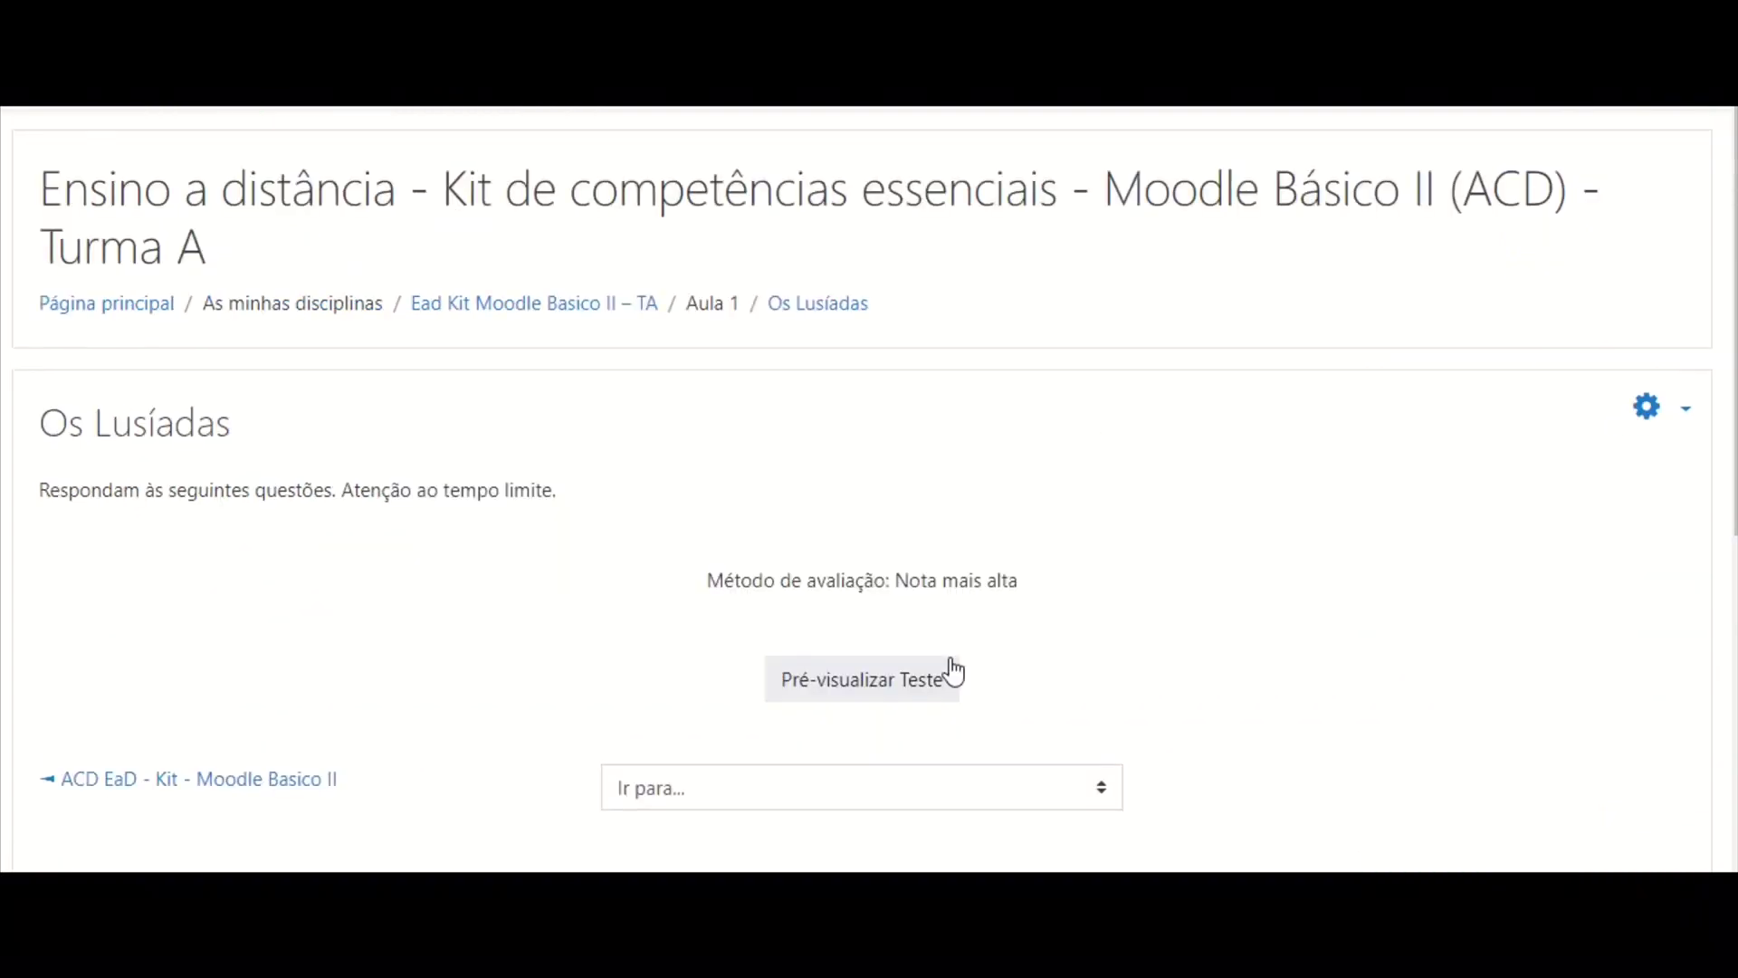
click(900, 688)
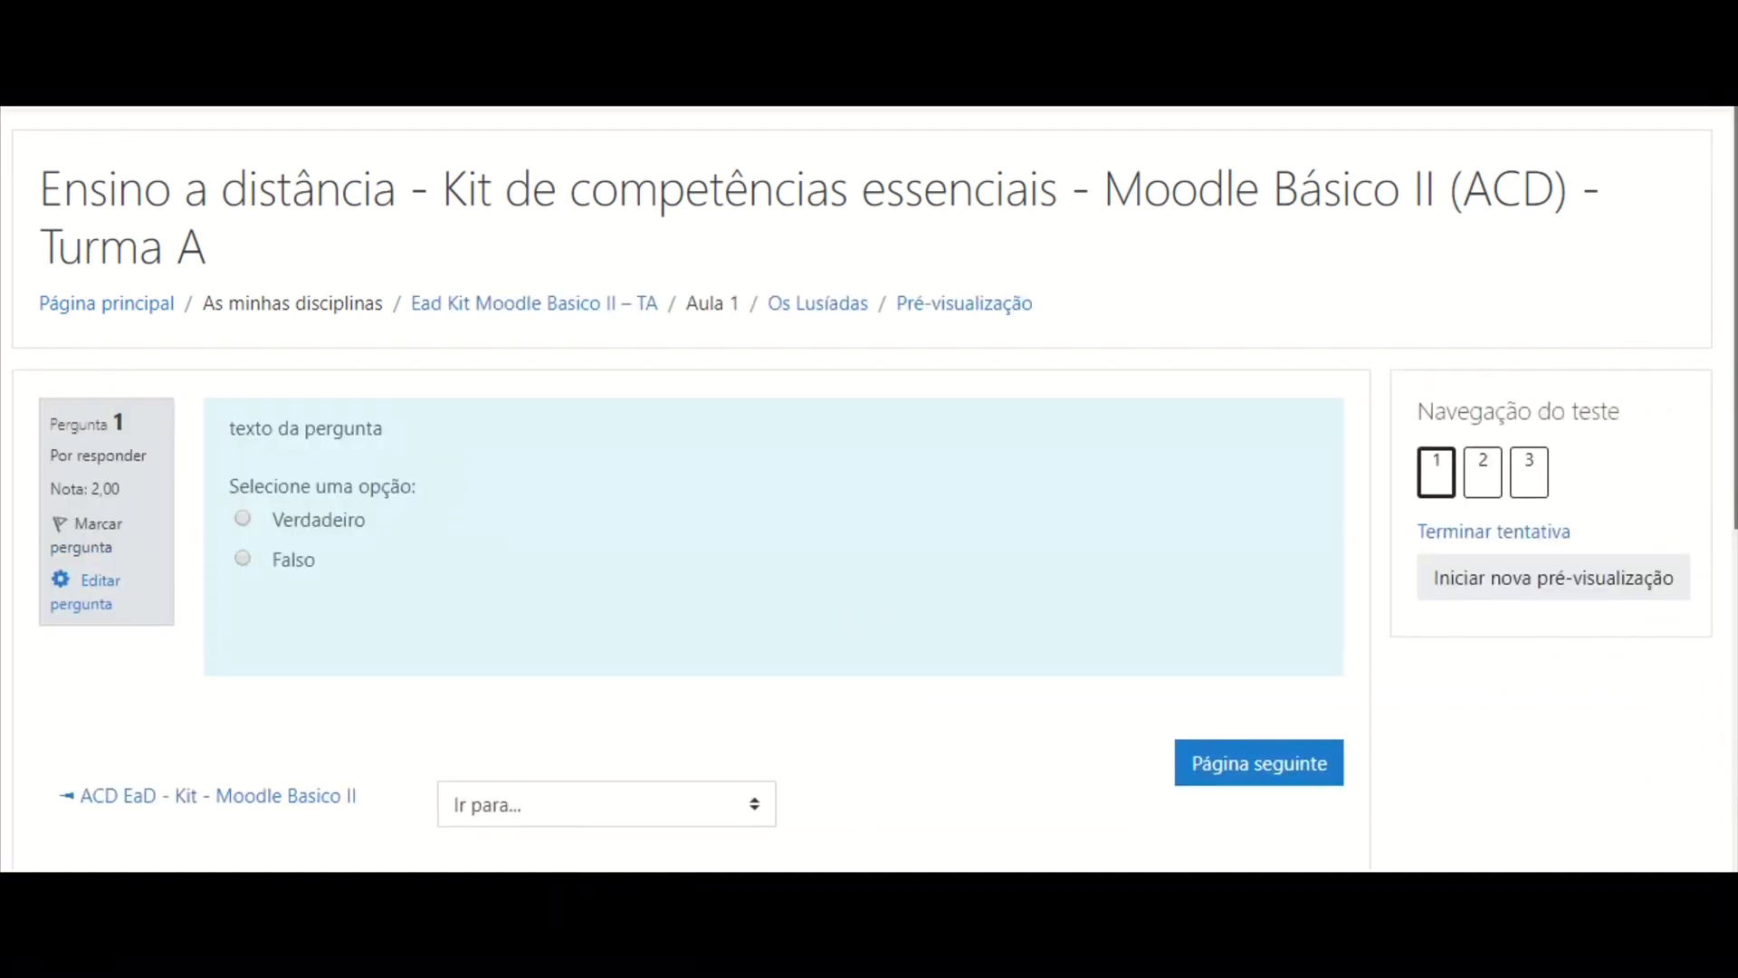
scroll(862, 489, down, 1)
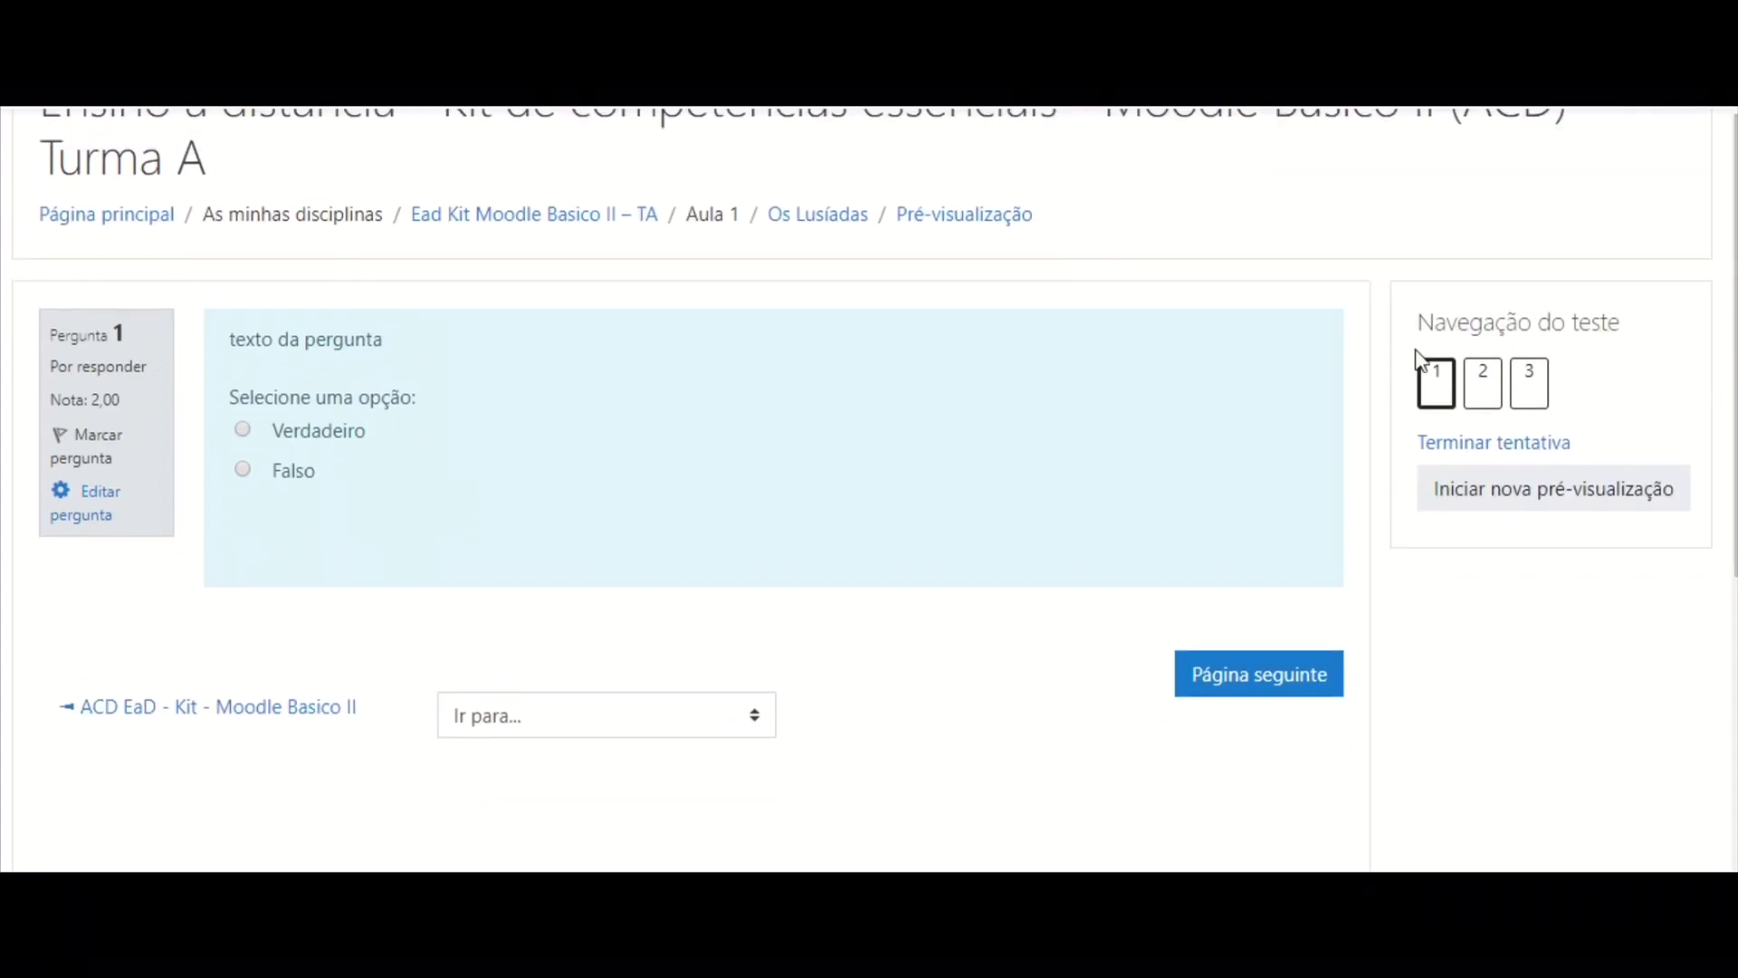
click(1490, 396)
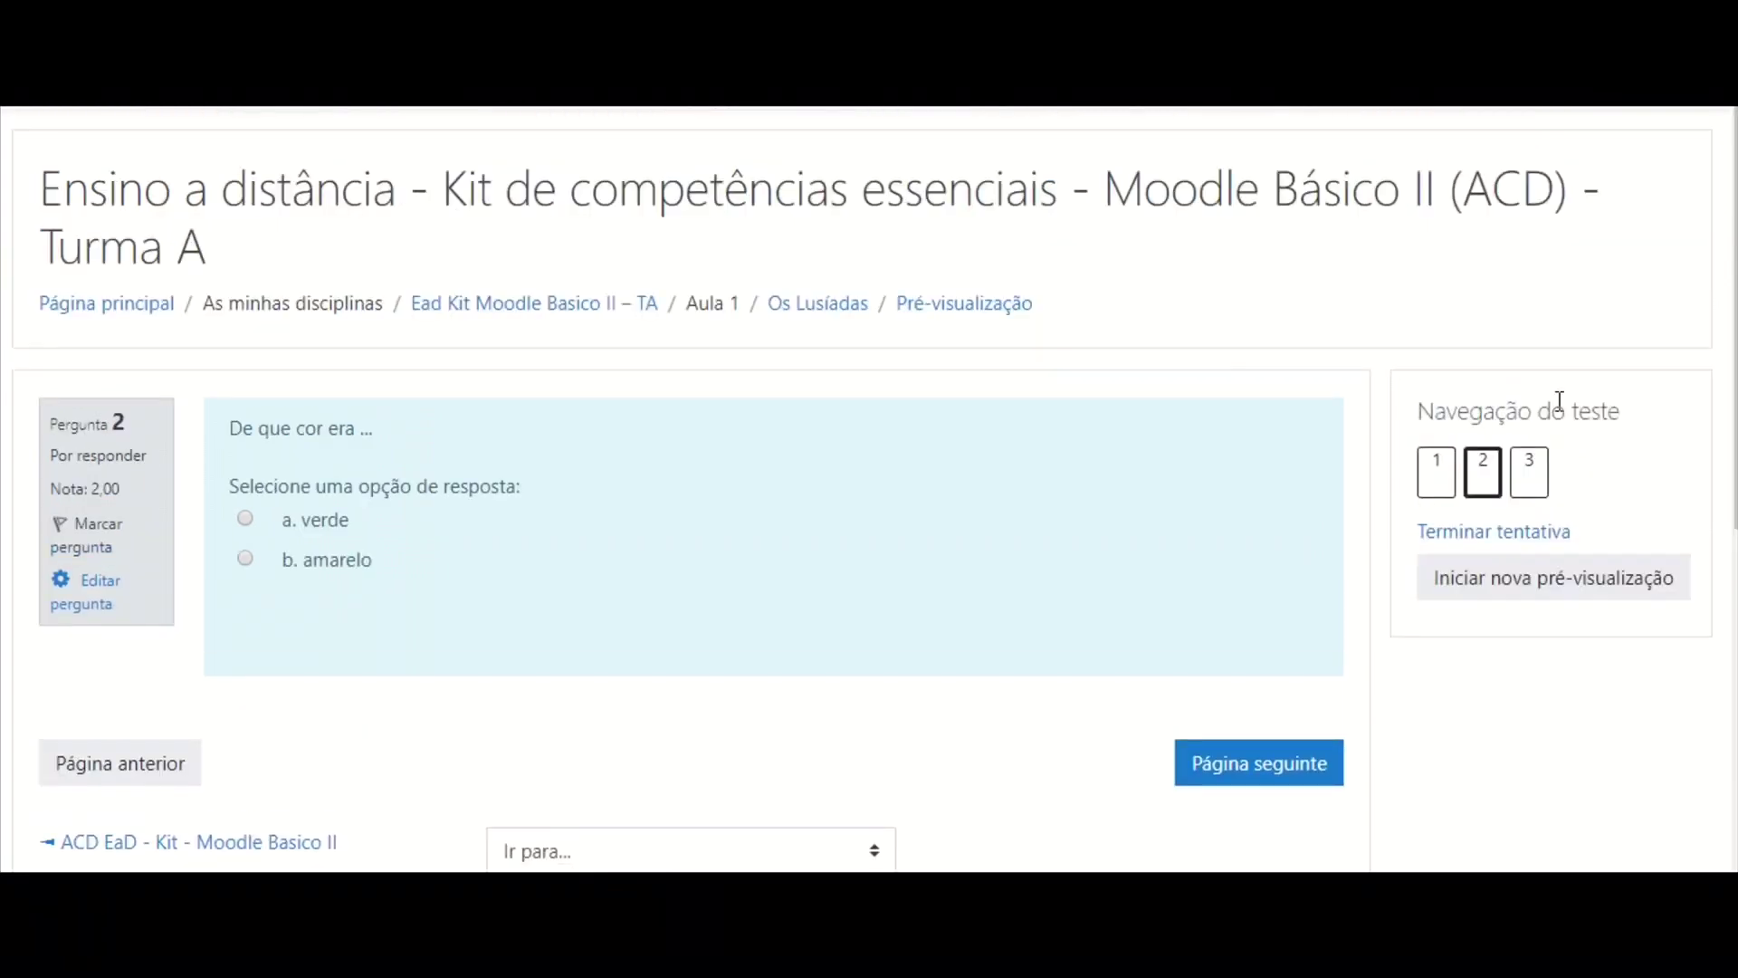
click(1528, 480)
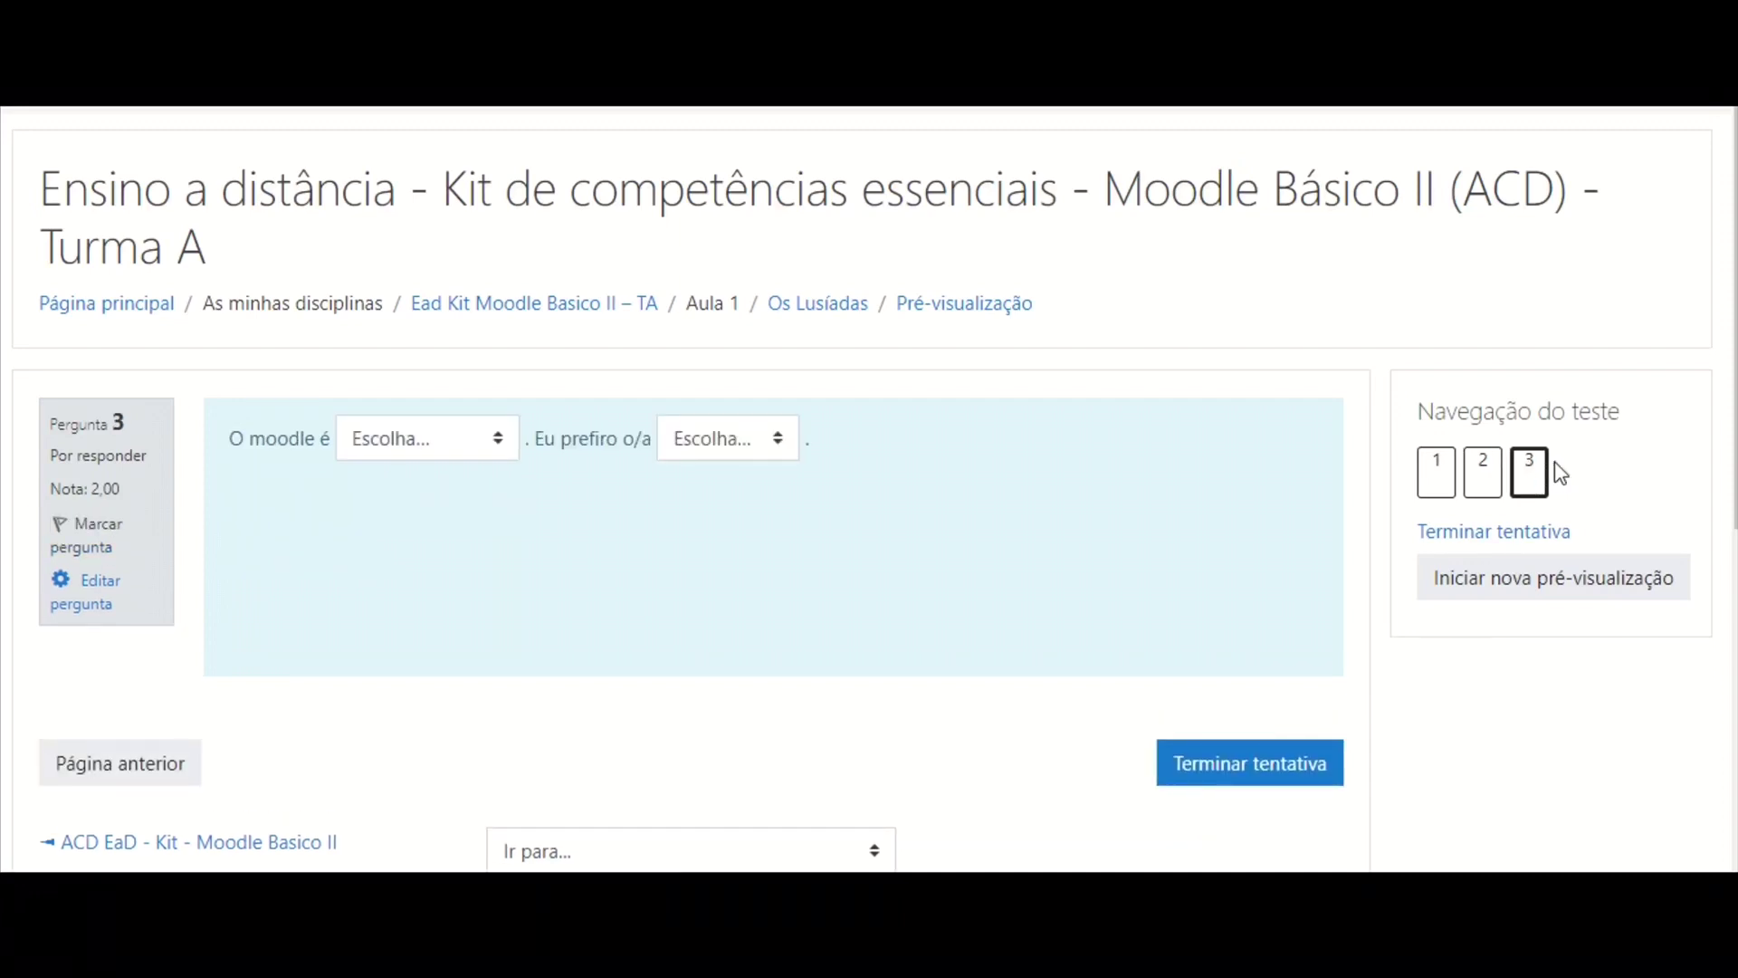
- Return to the Ead Kit Moodle Basico II – TA course page and add a Sondagem activity to Aula 1
click(556, 302)
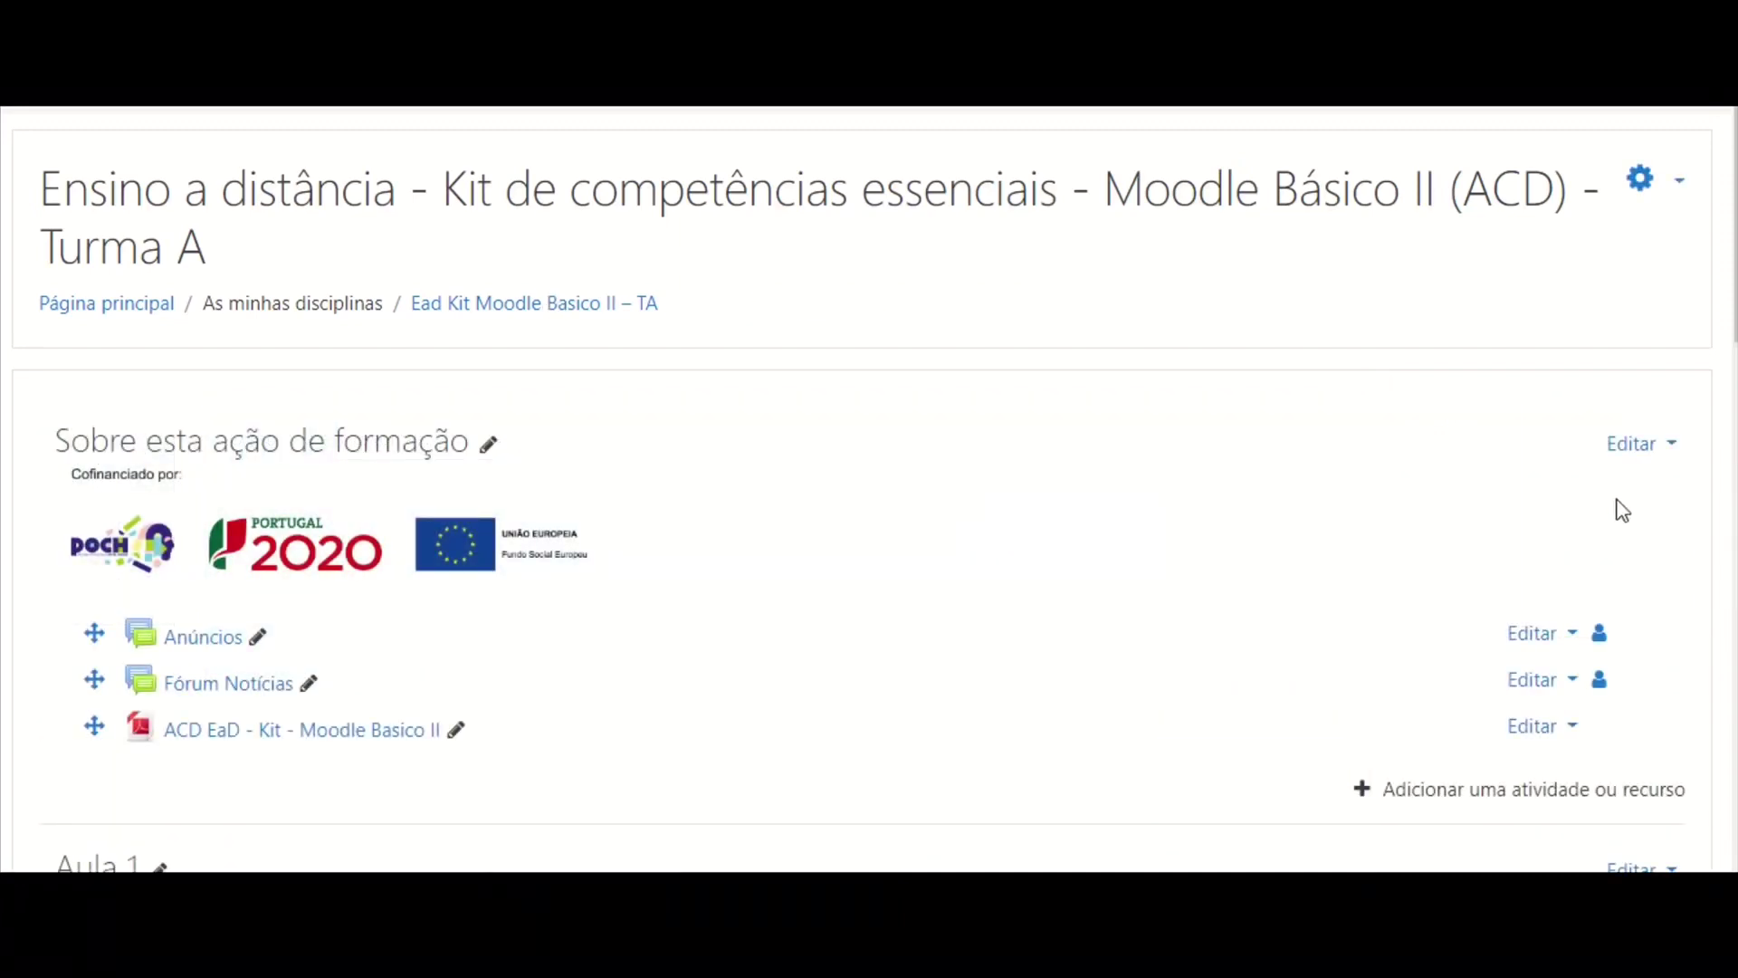
scroll(870, 489, down, 5)
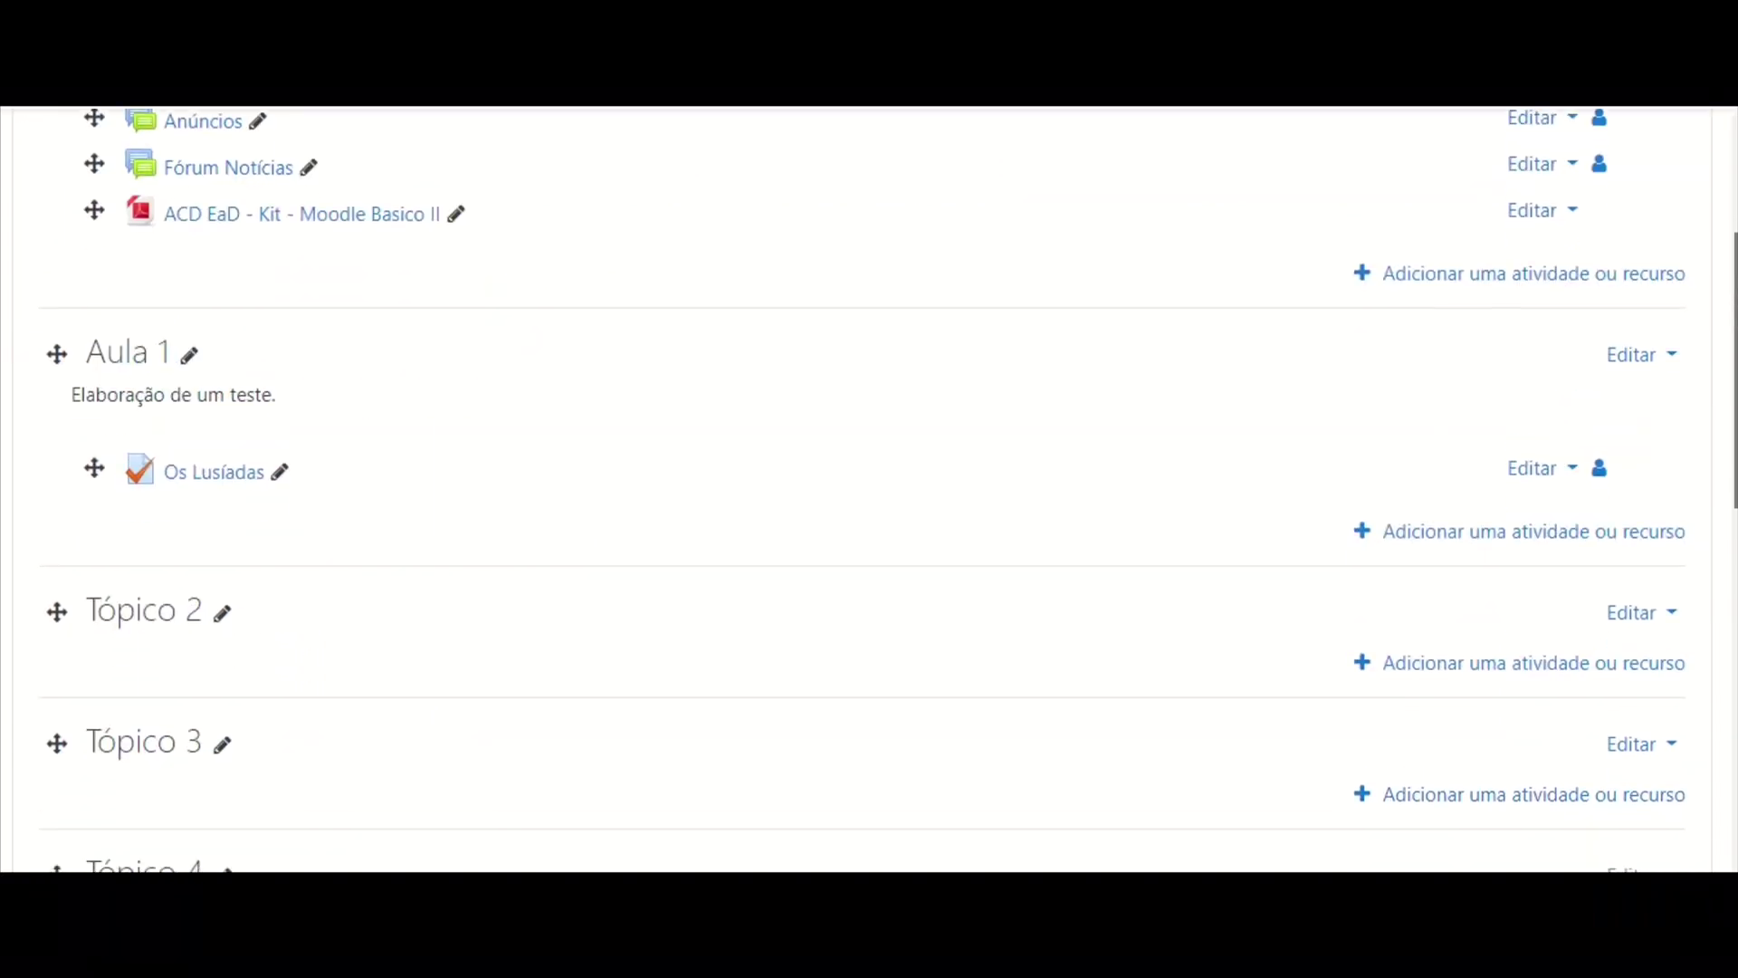
click(1461, 534)
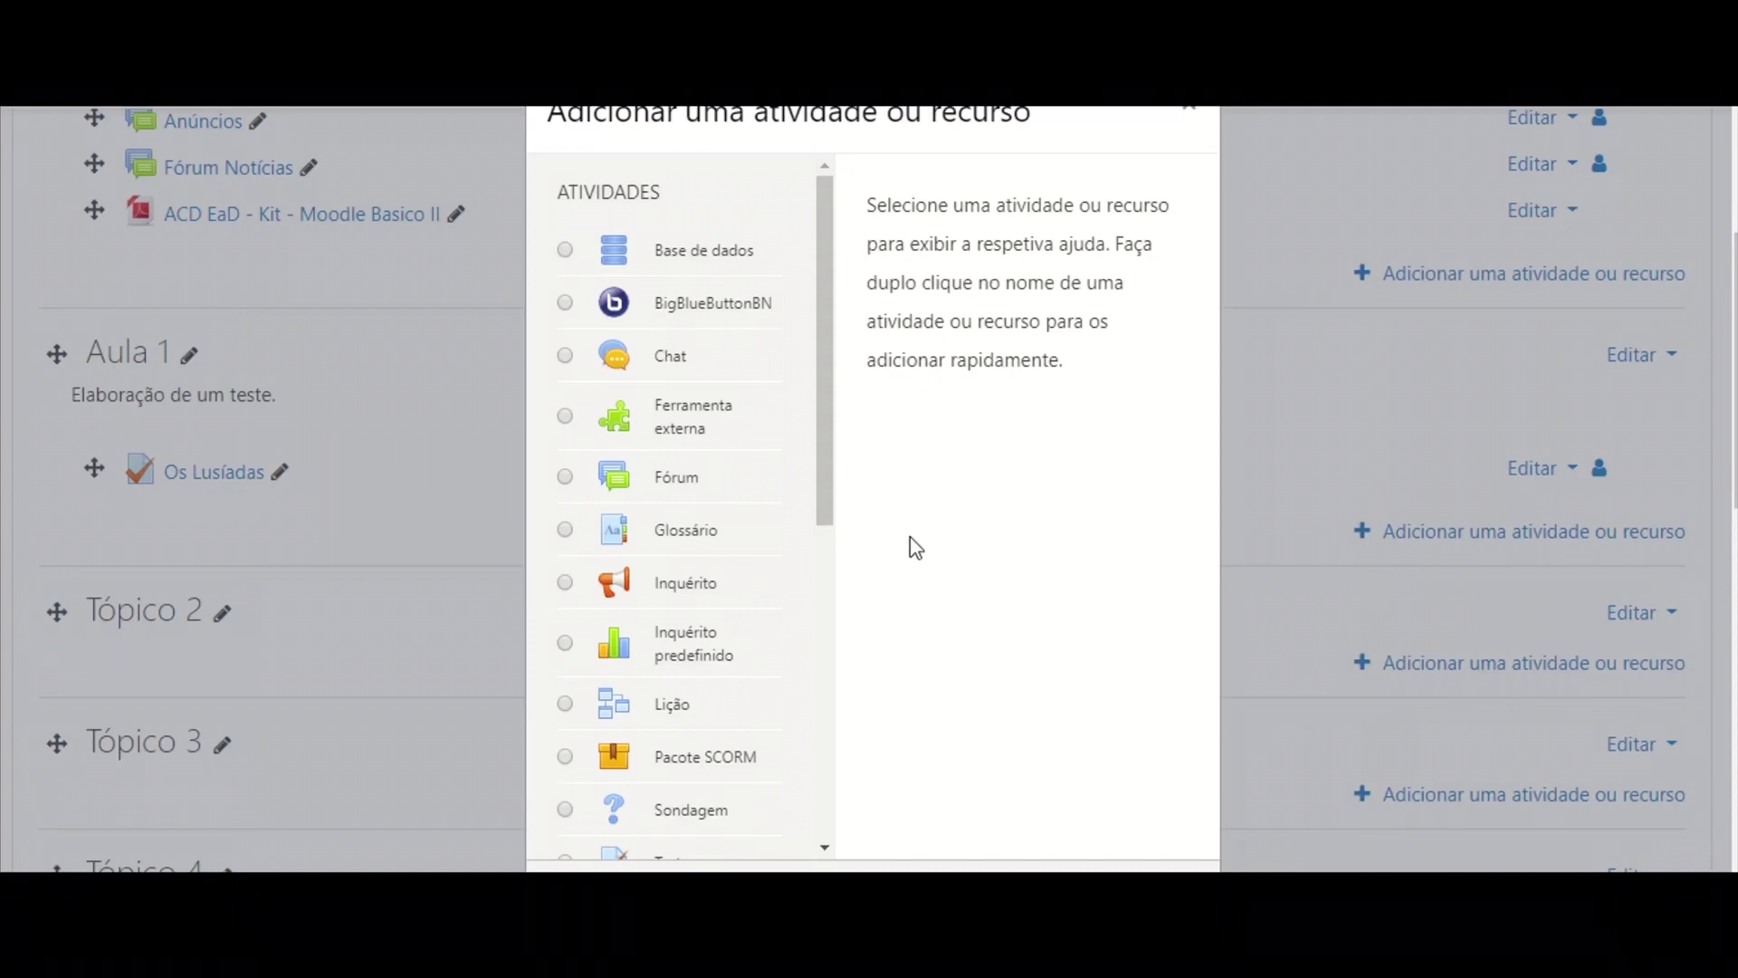
drag(833, 468, 834, 610)
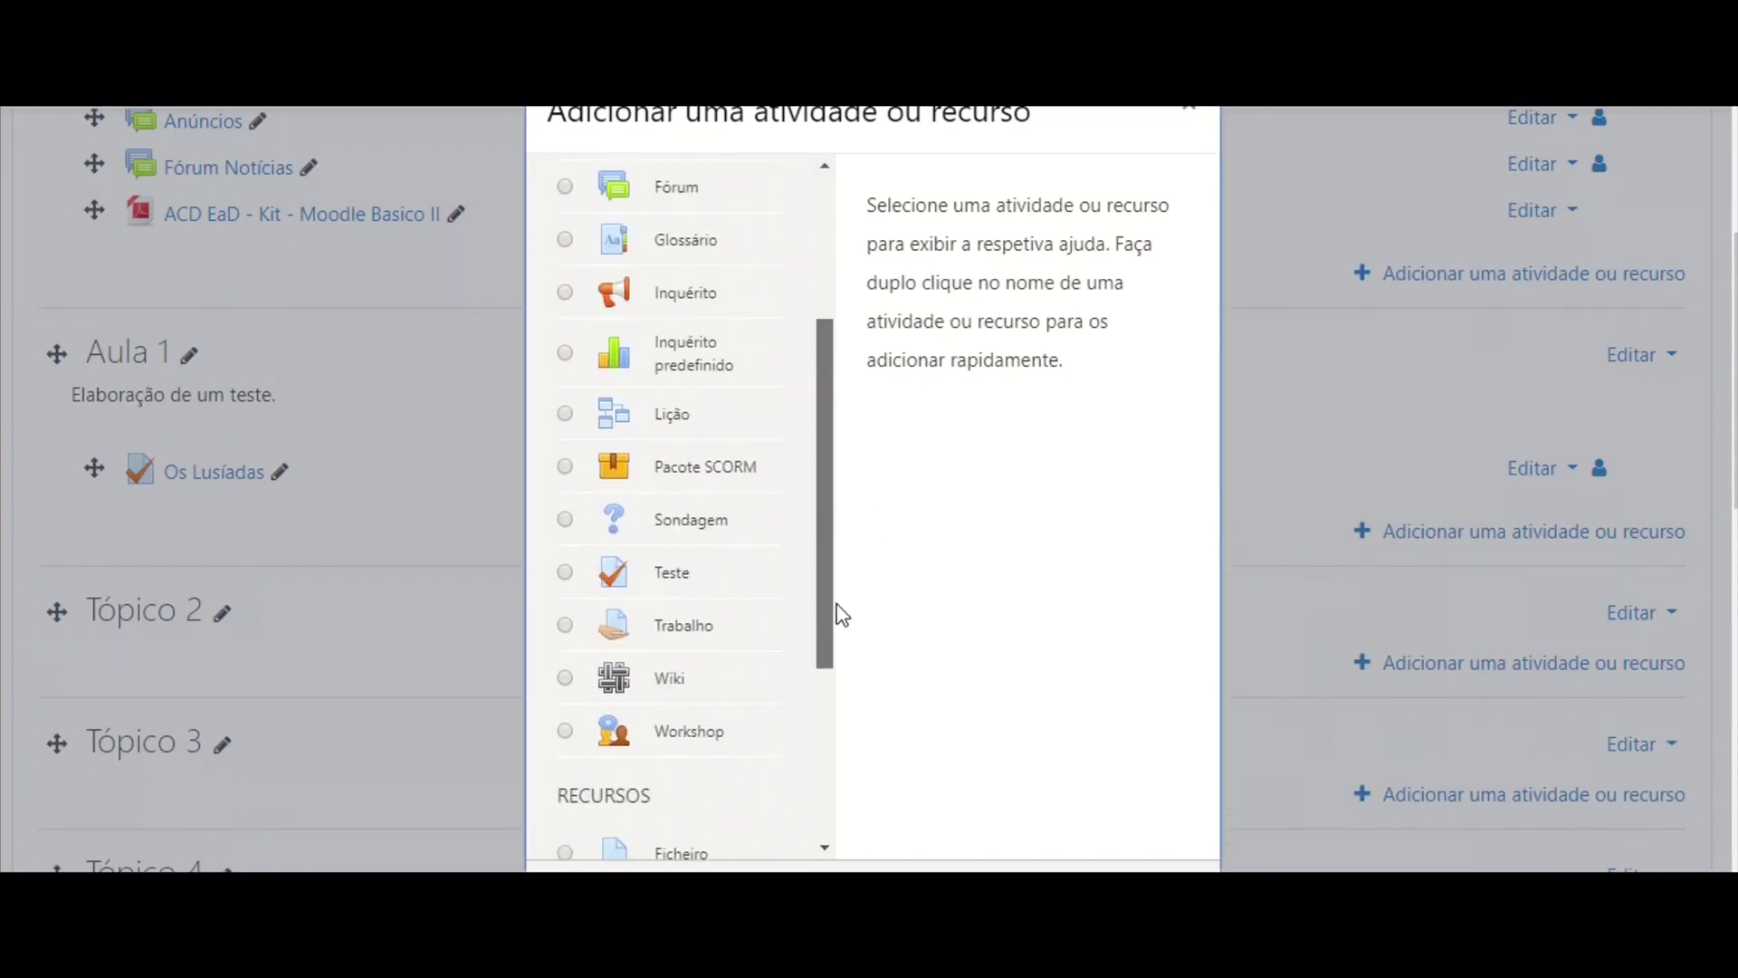
click(564, 517)
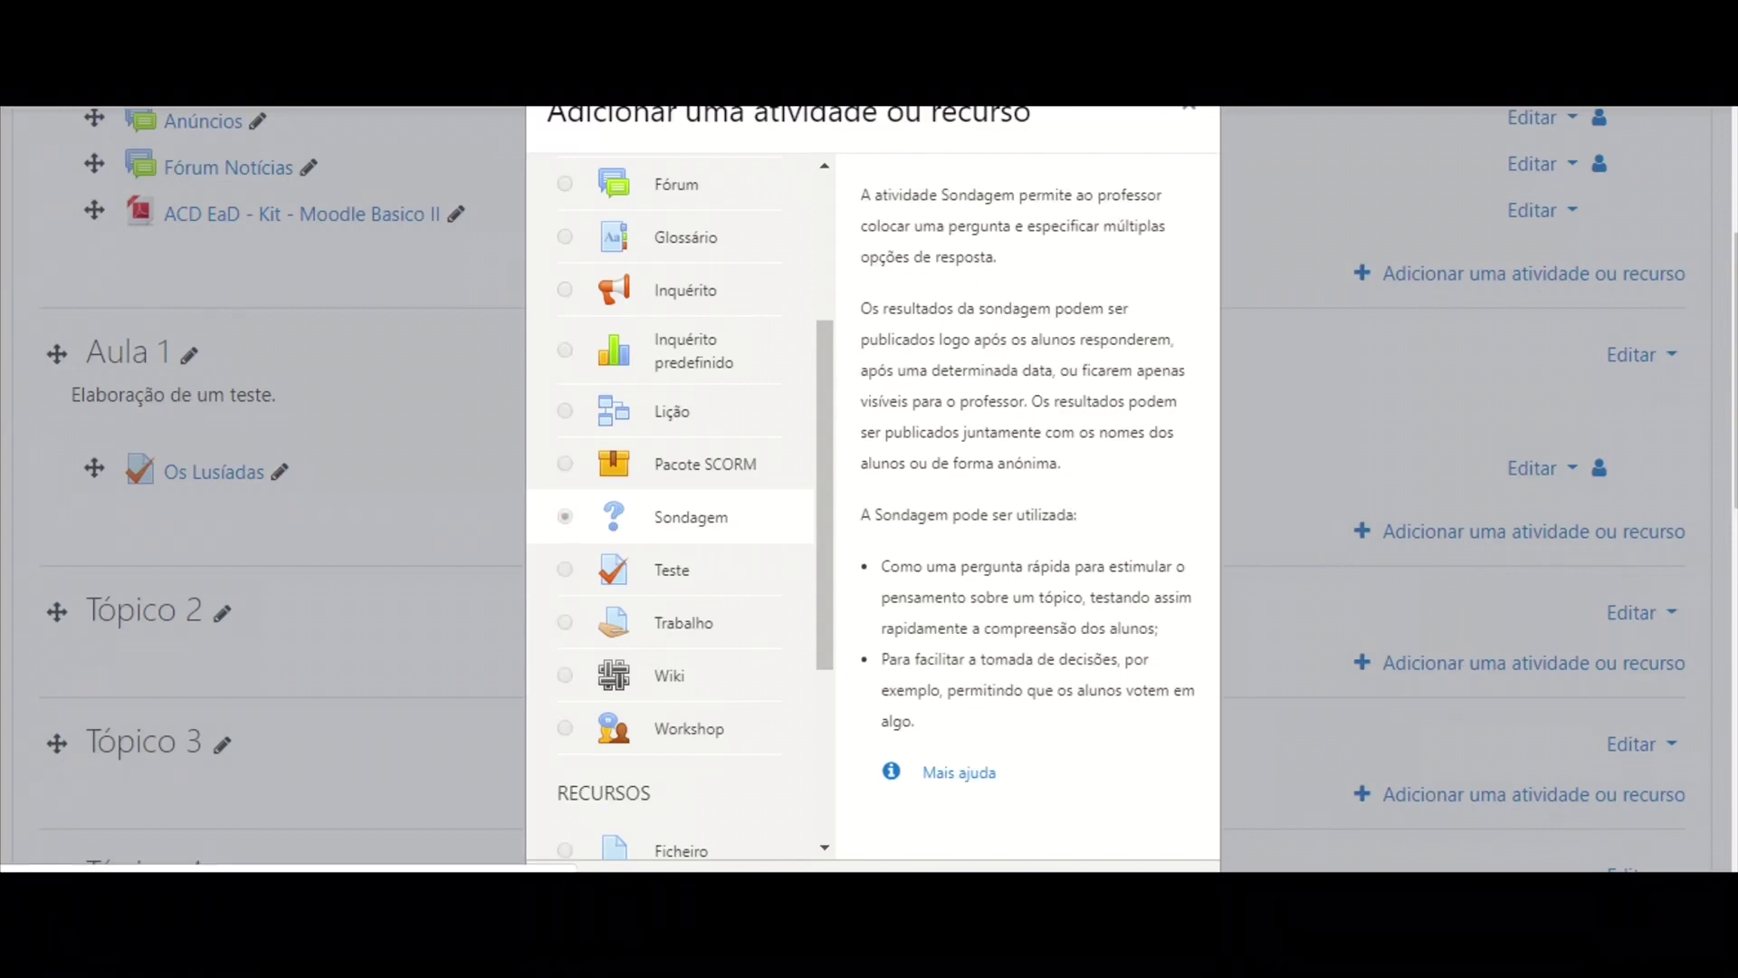
click(1018, 872)
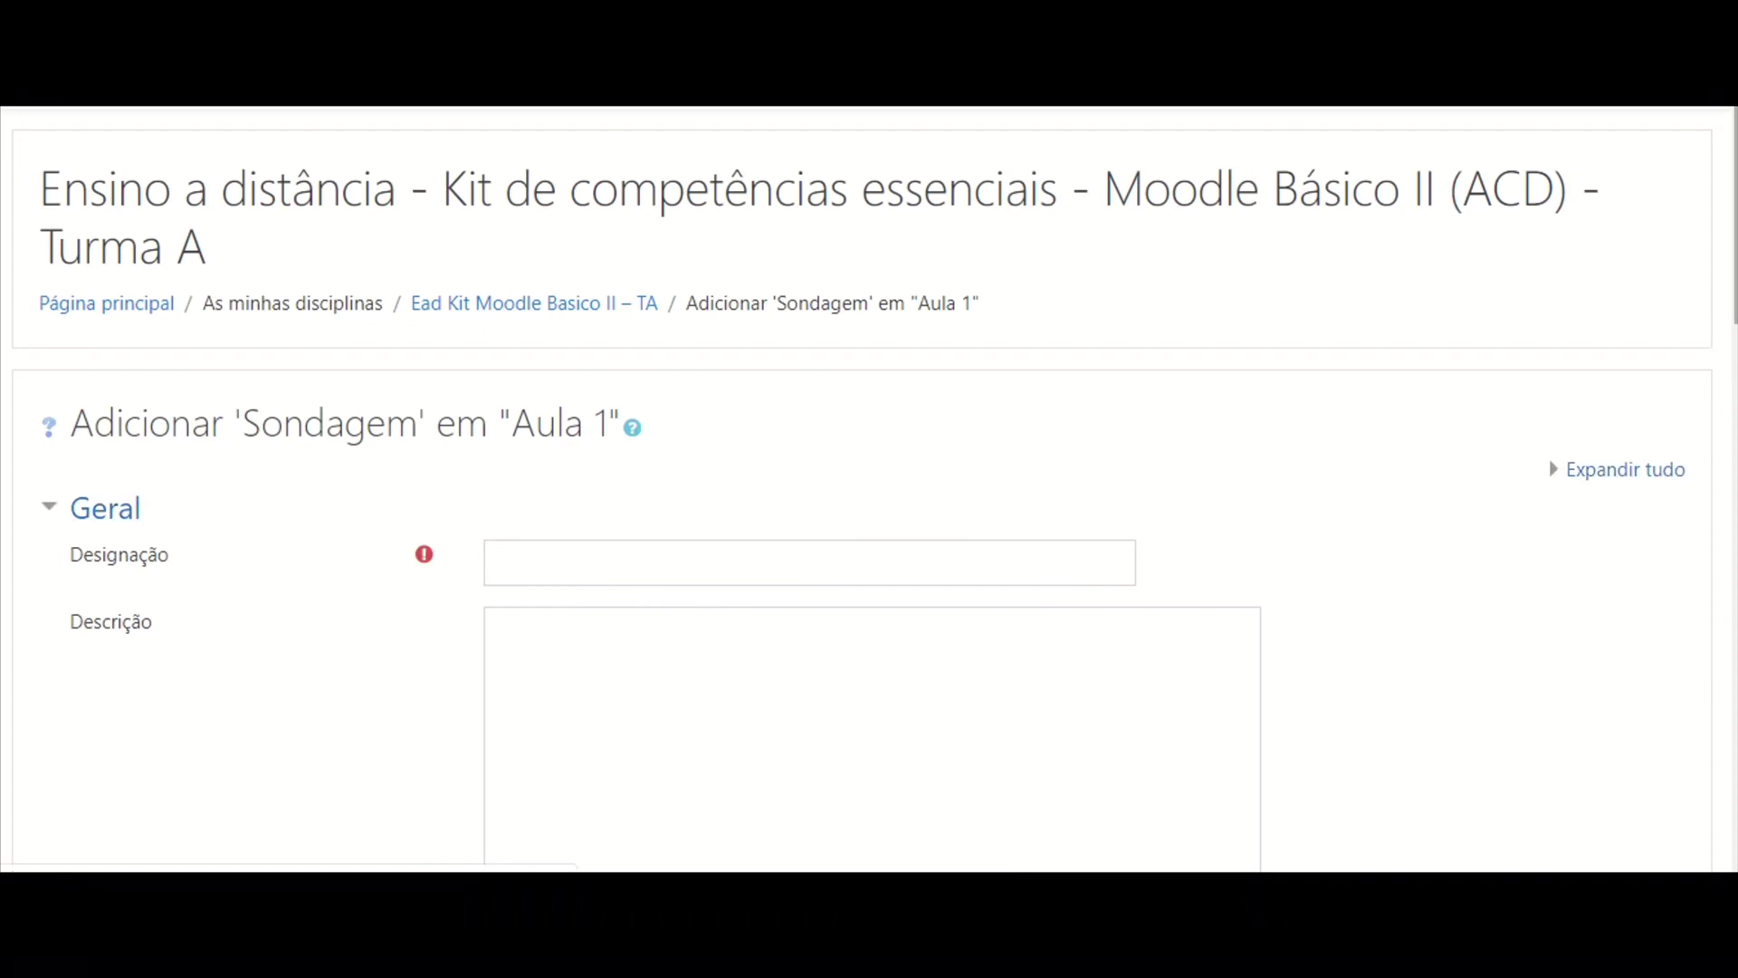
- Name the poll "Número de aulas por semana" and enter the description "Quantas sessões síncronas tens por semana?"
scroll(1309, 334, down, 2)
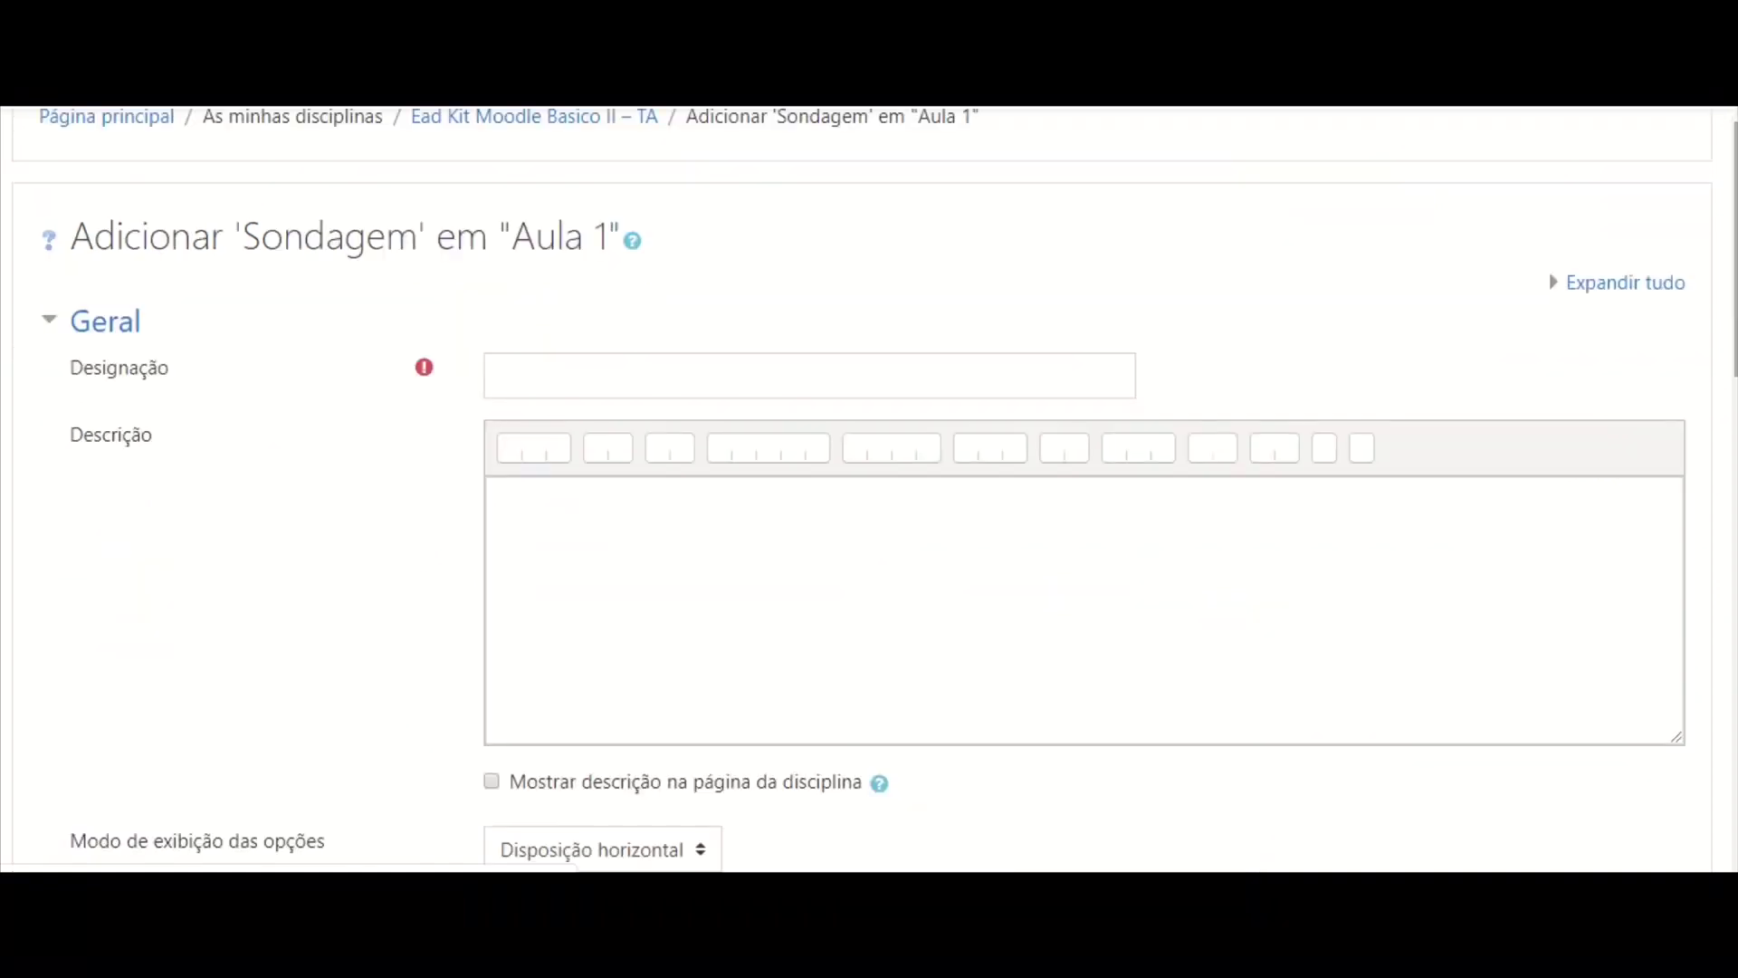
click(685, 377)
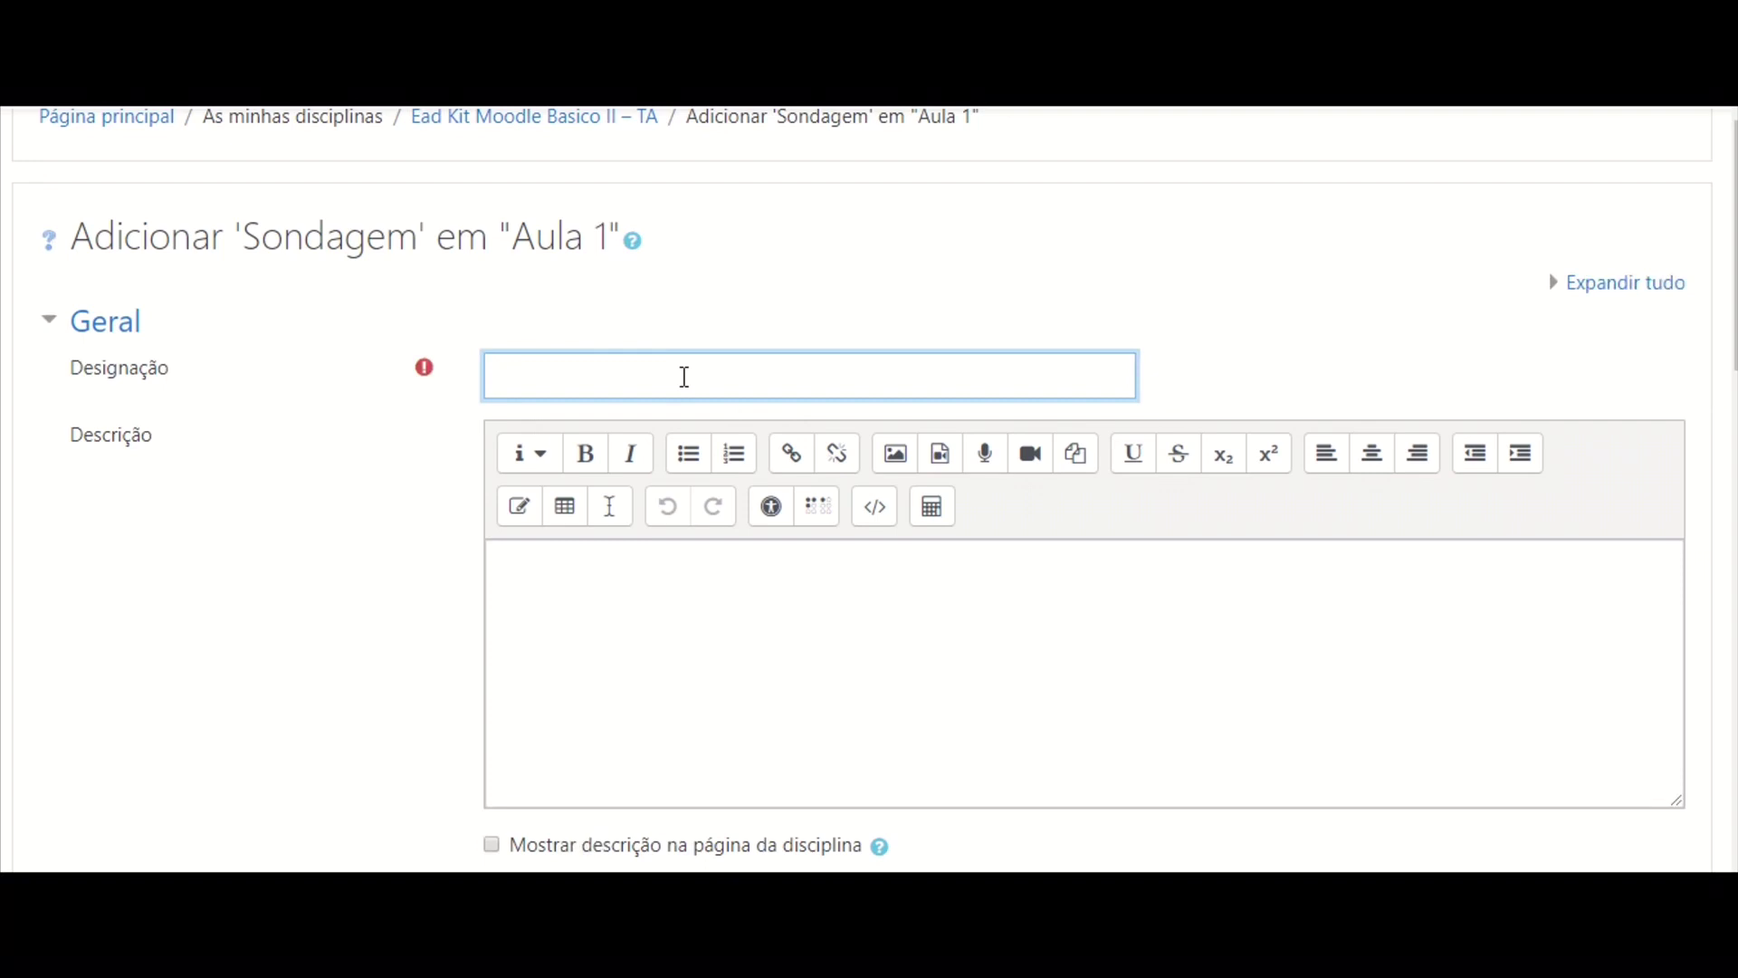
text(Número de aulas p)
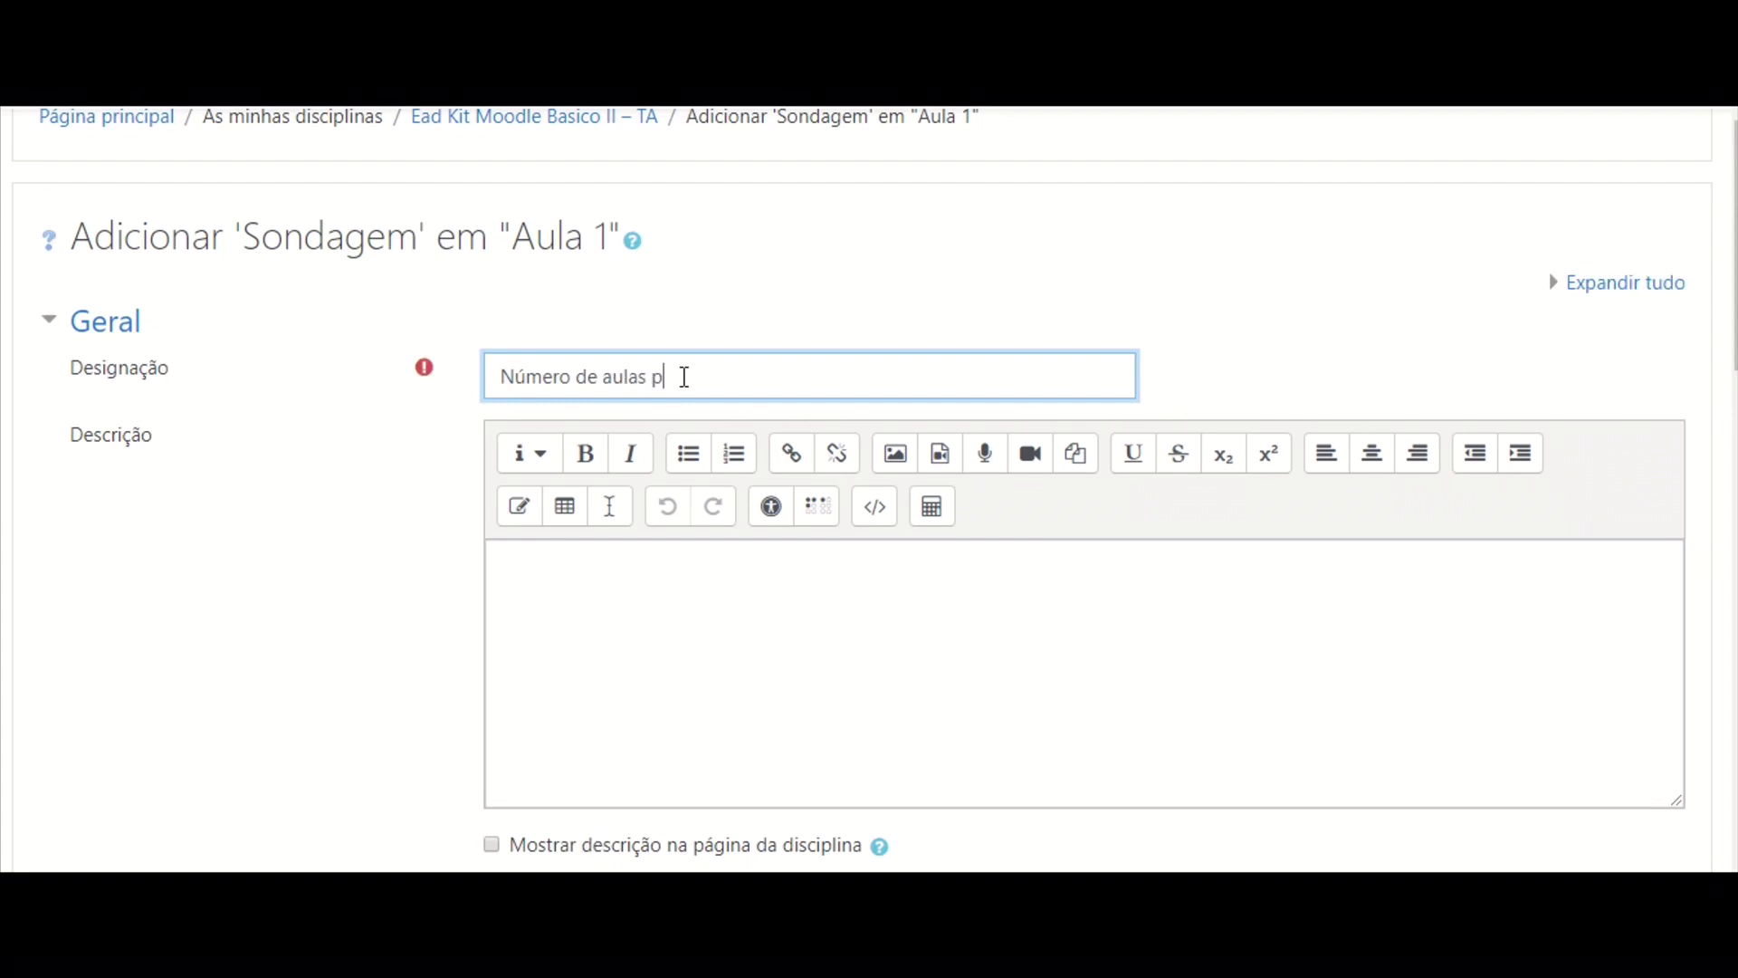
text(or semana)
click(721, 588)
text(Quan)
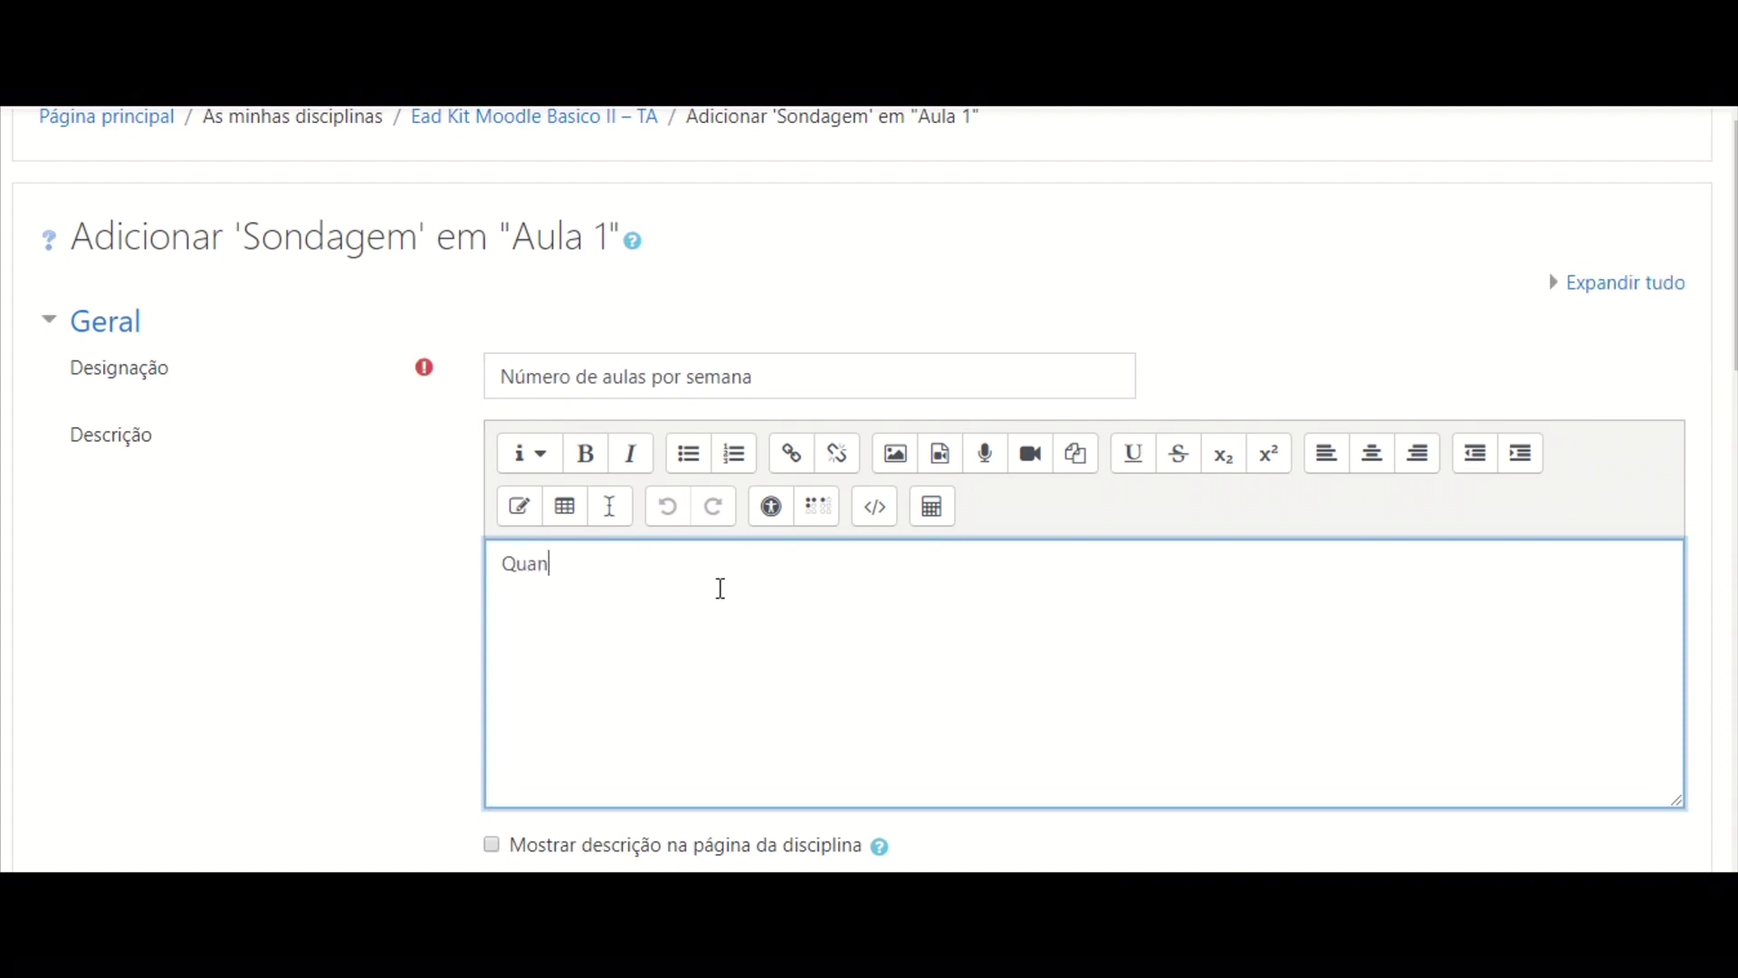
text(tas sessões síncronas te)
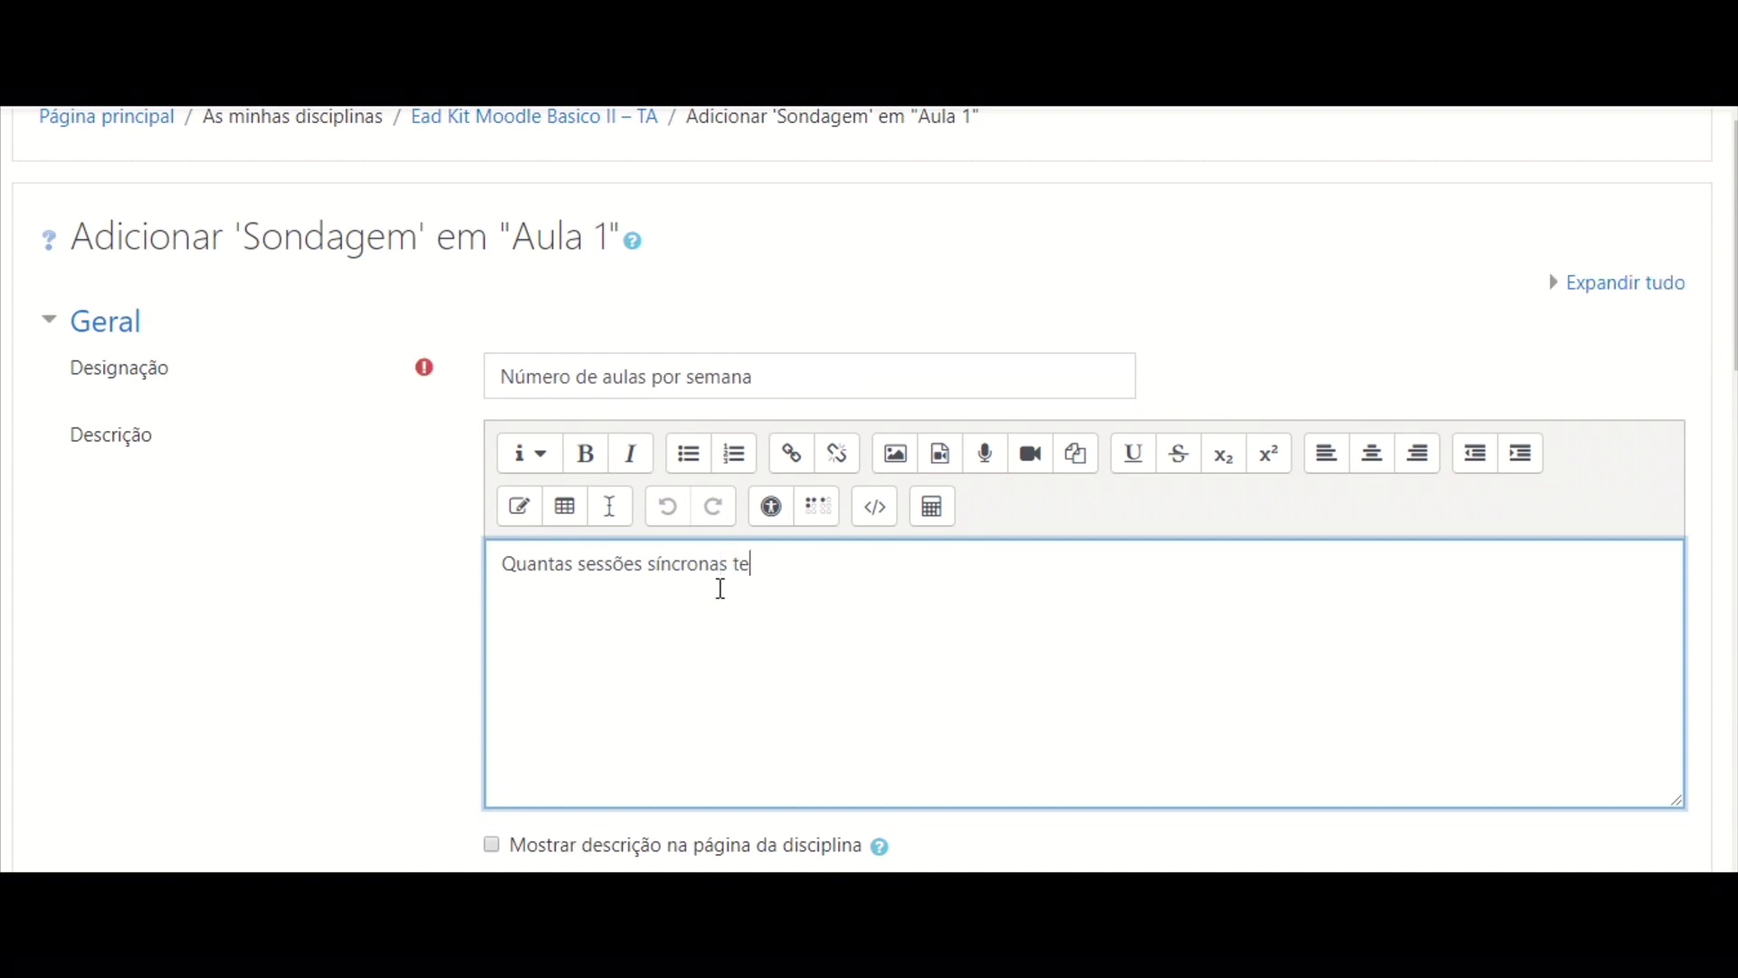
text(ns por semana?)
- Enter "menos de 4" as the poll's Opção 1 and "4 a 6" as Opção 2
scroll(720, 589, down, 4)
scroll(865, 543, down, 3)
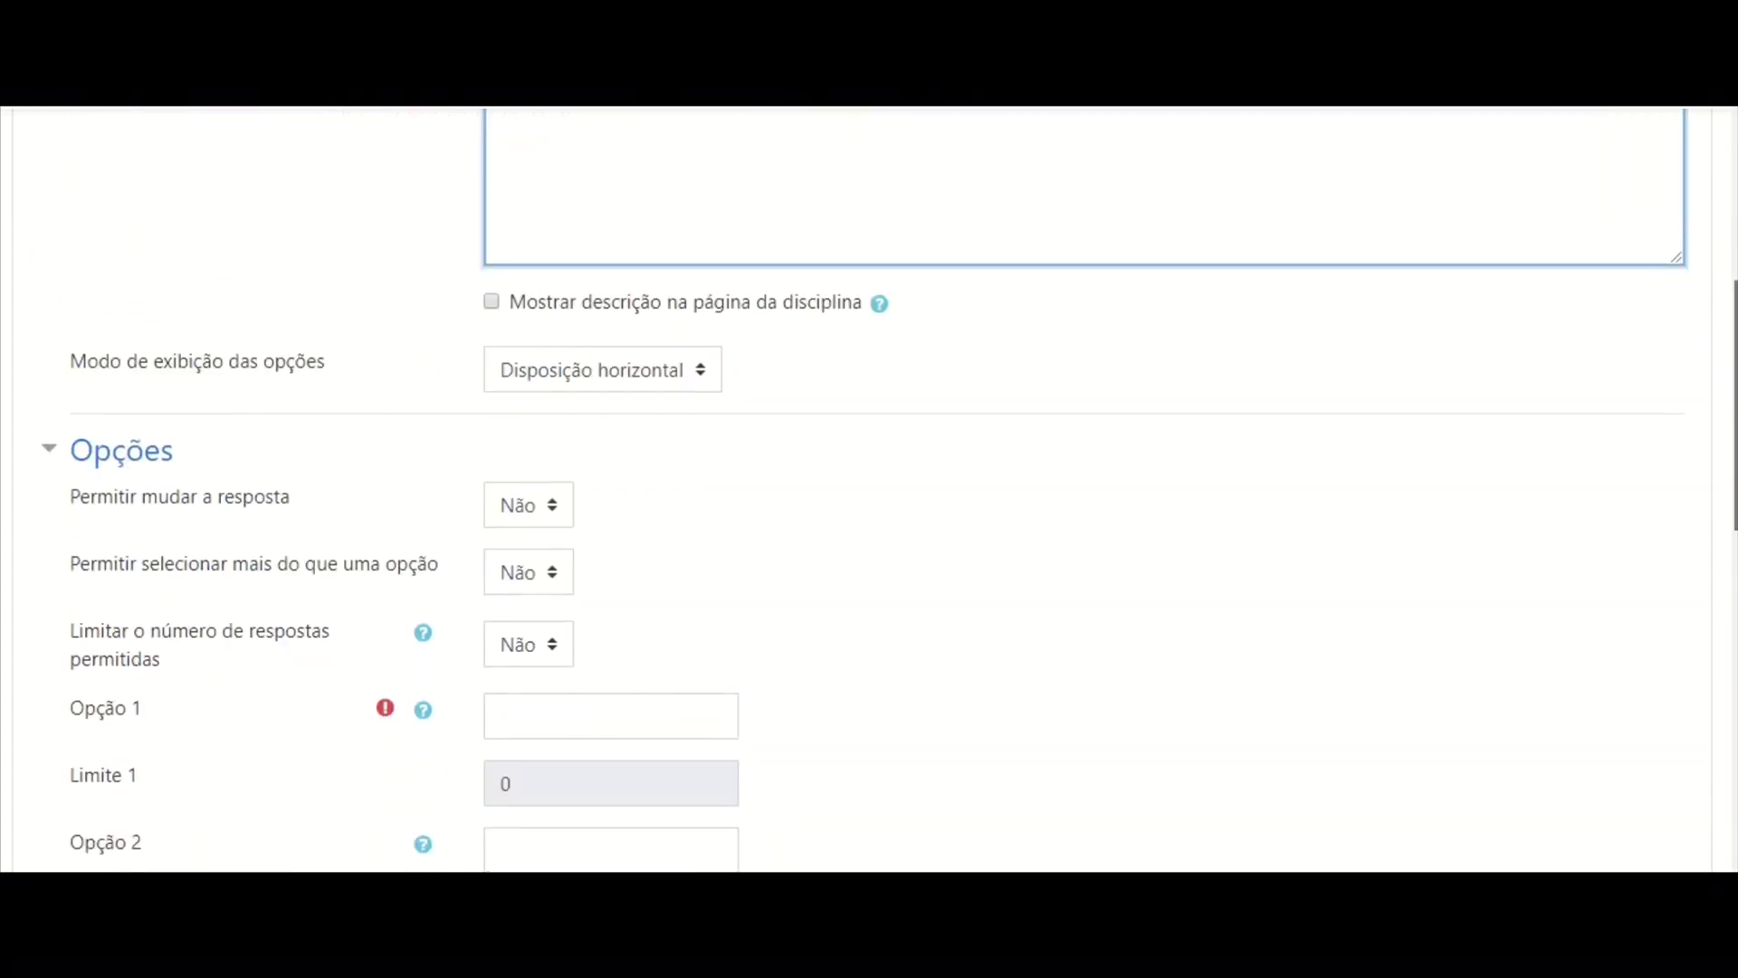
scroll(869, 543, down, 1)
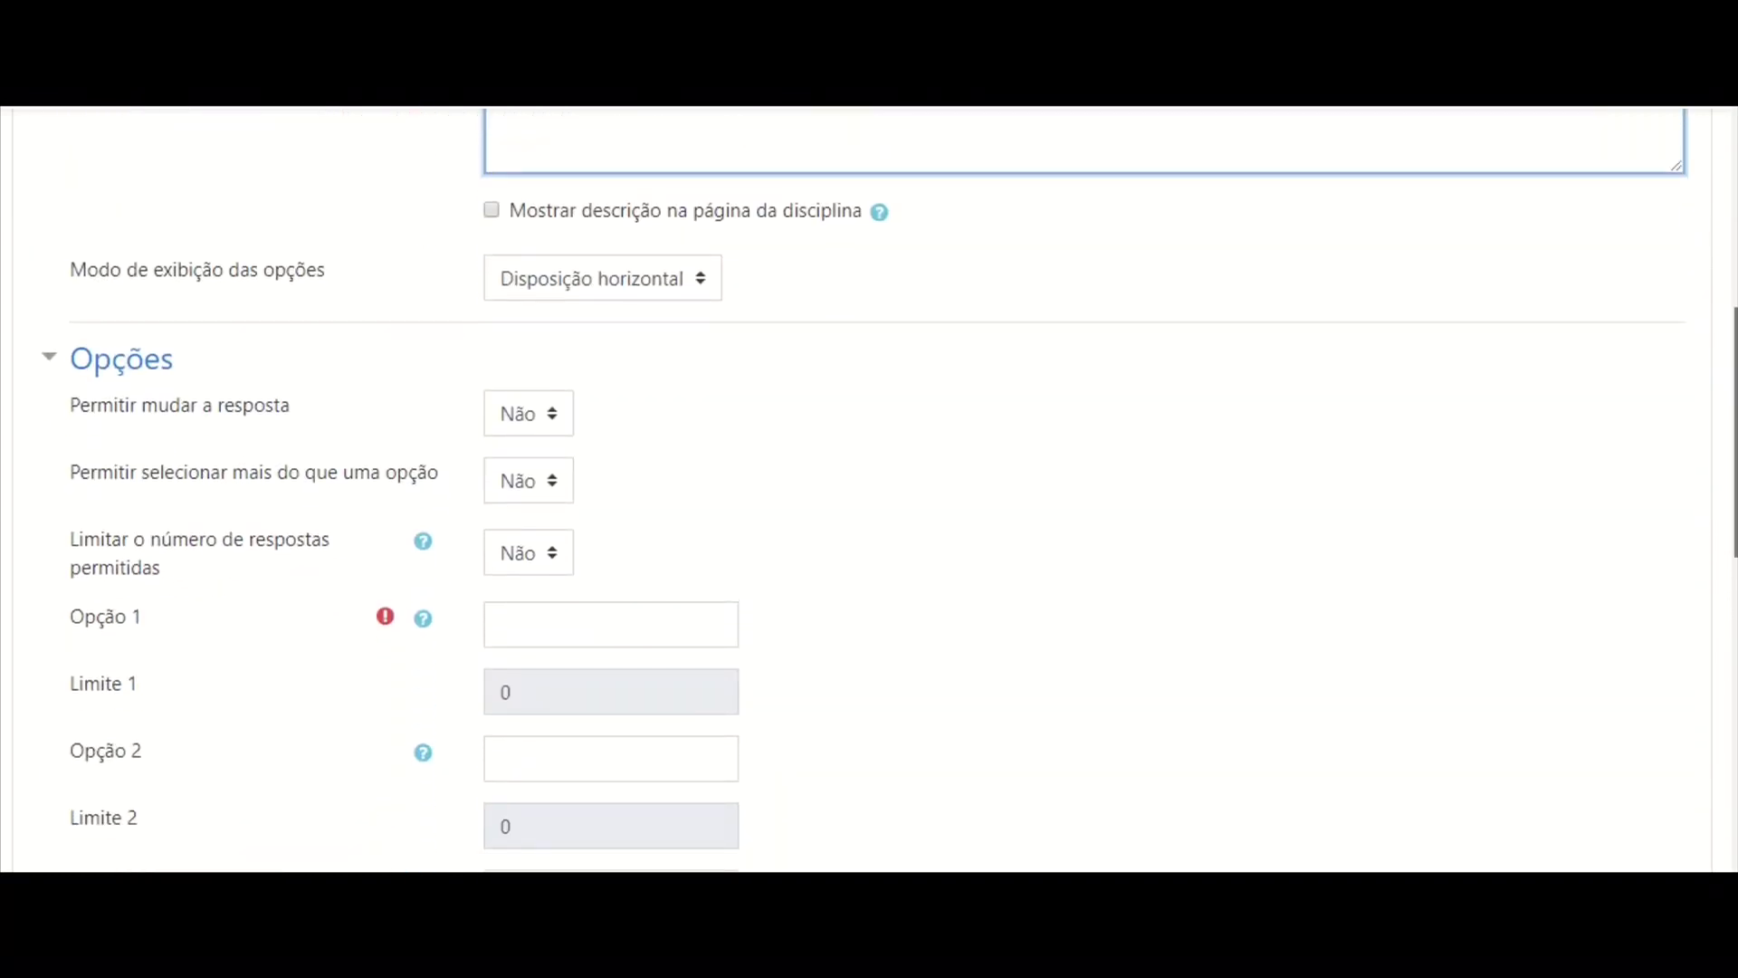
scroll(644, 306, down, 3)
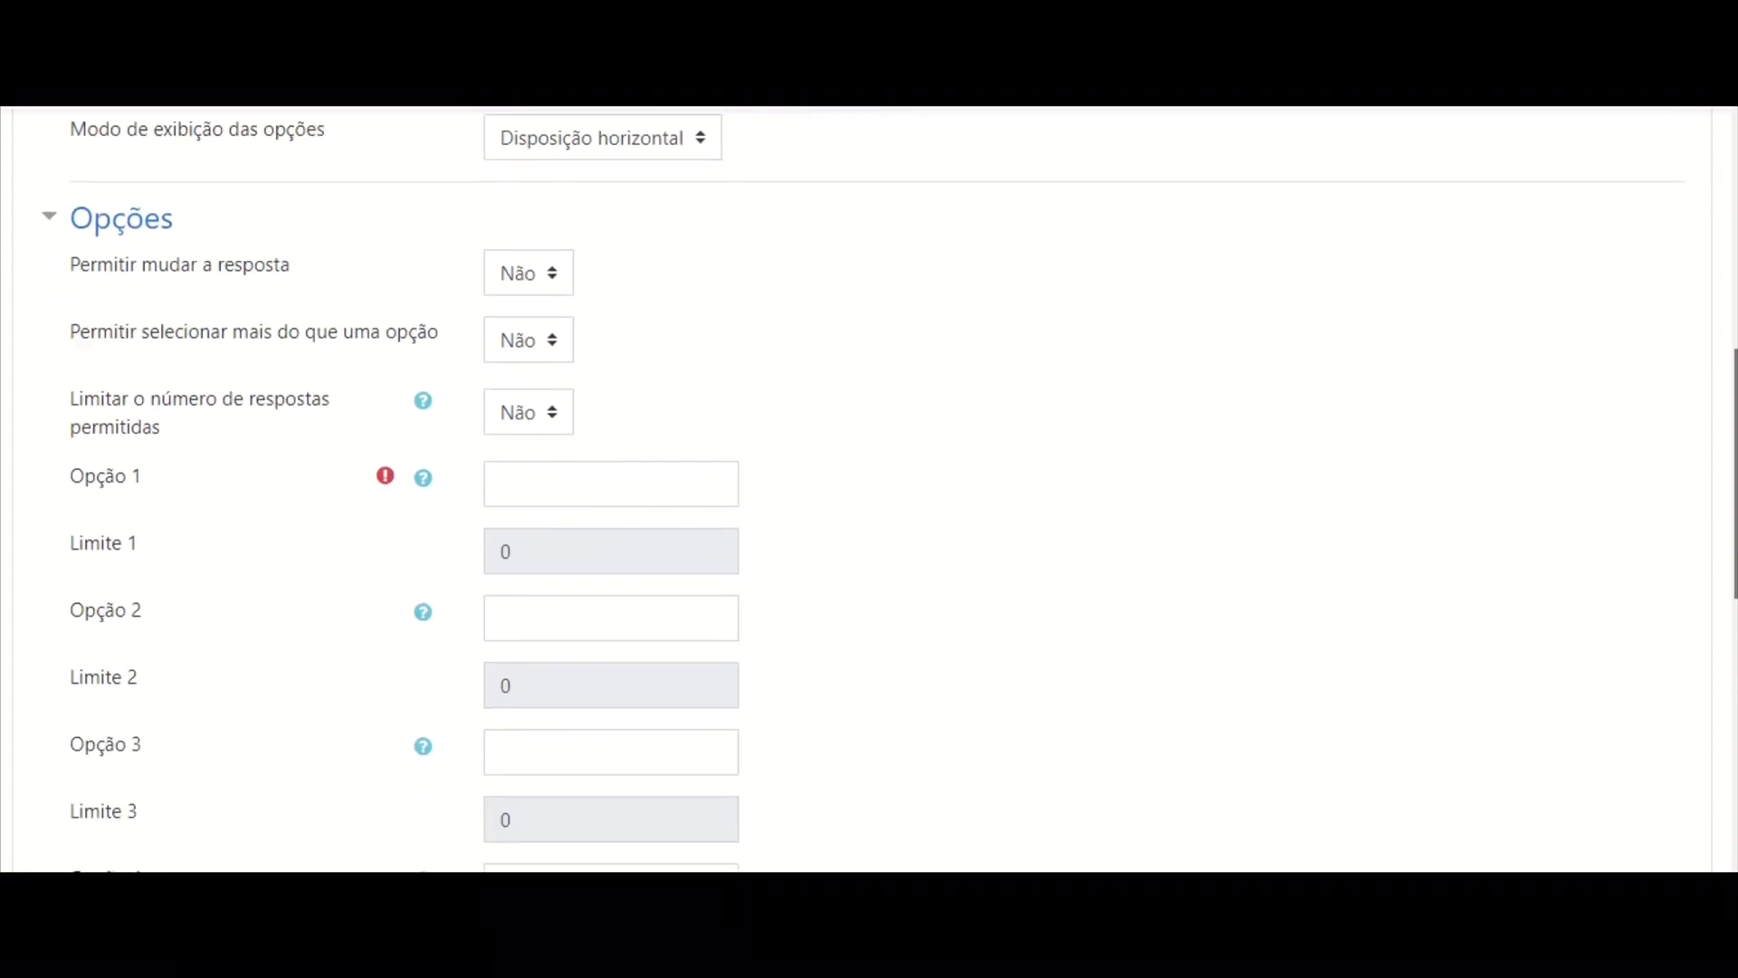
click(580, 407)
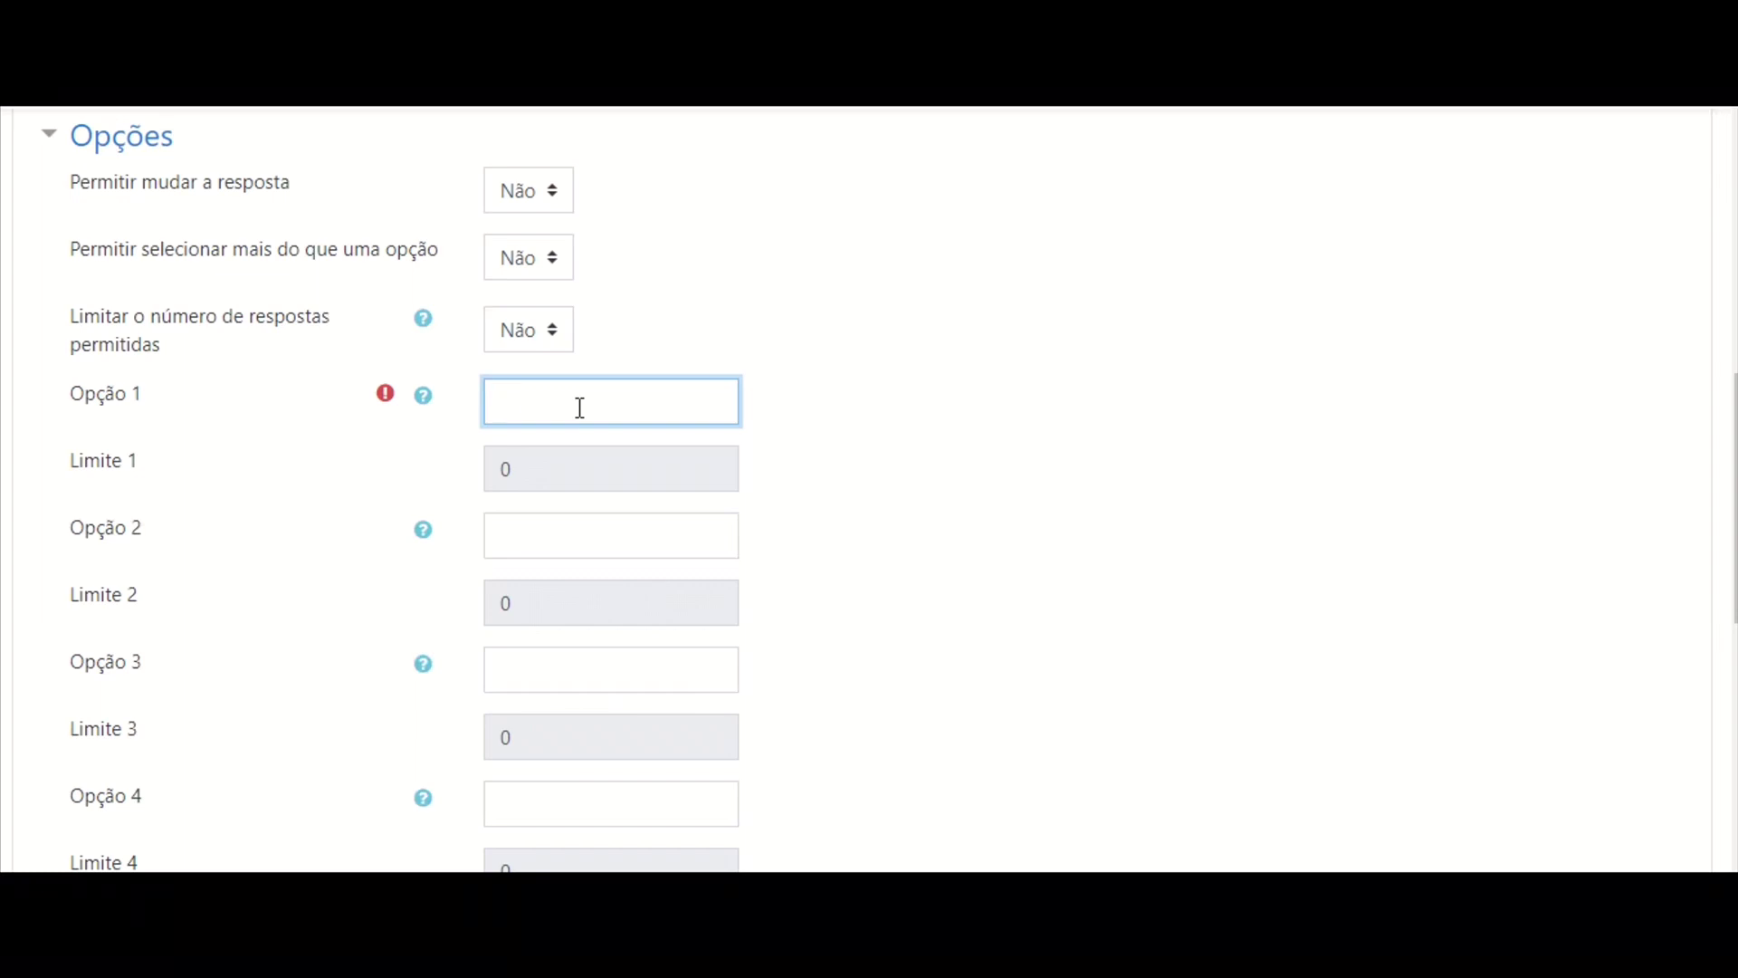
text(menos de 4)
click(552, 541)
text(4)
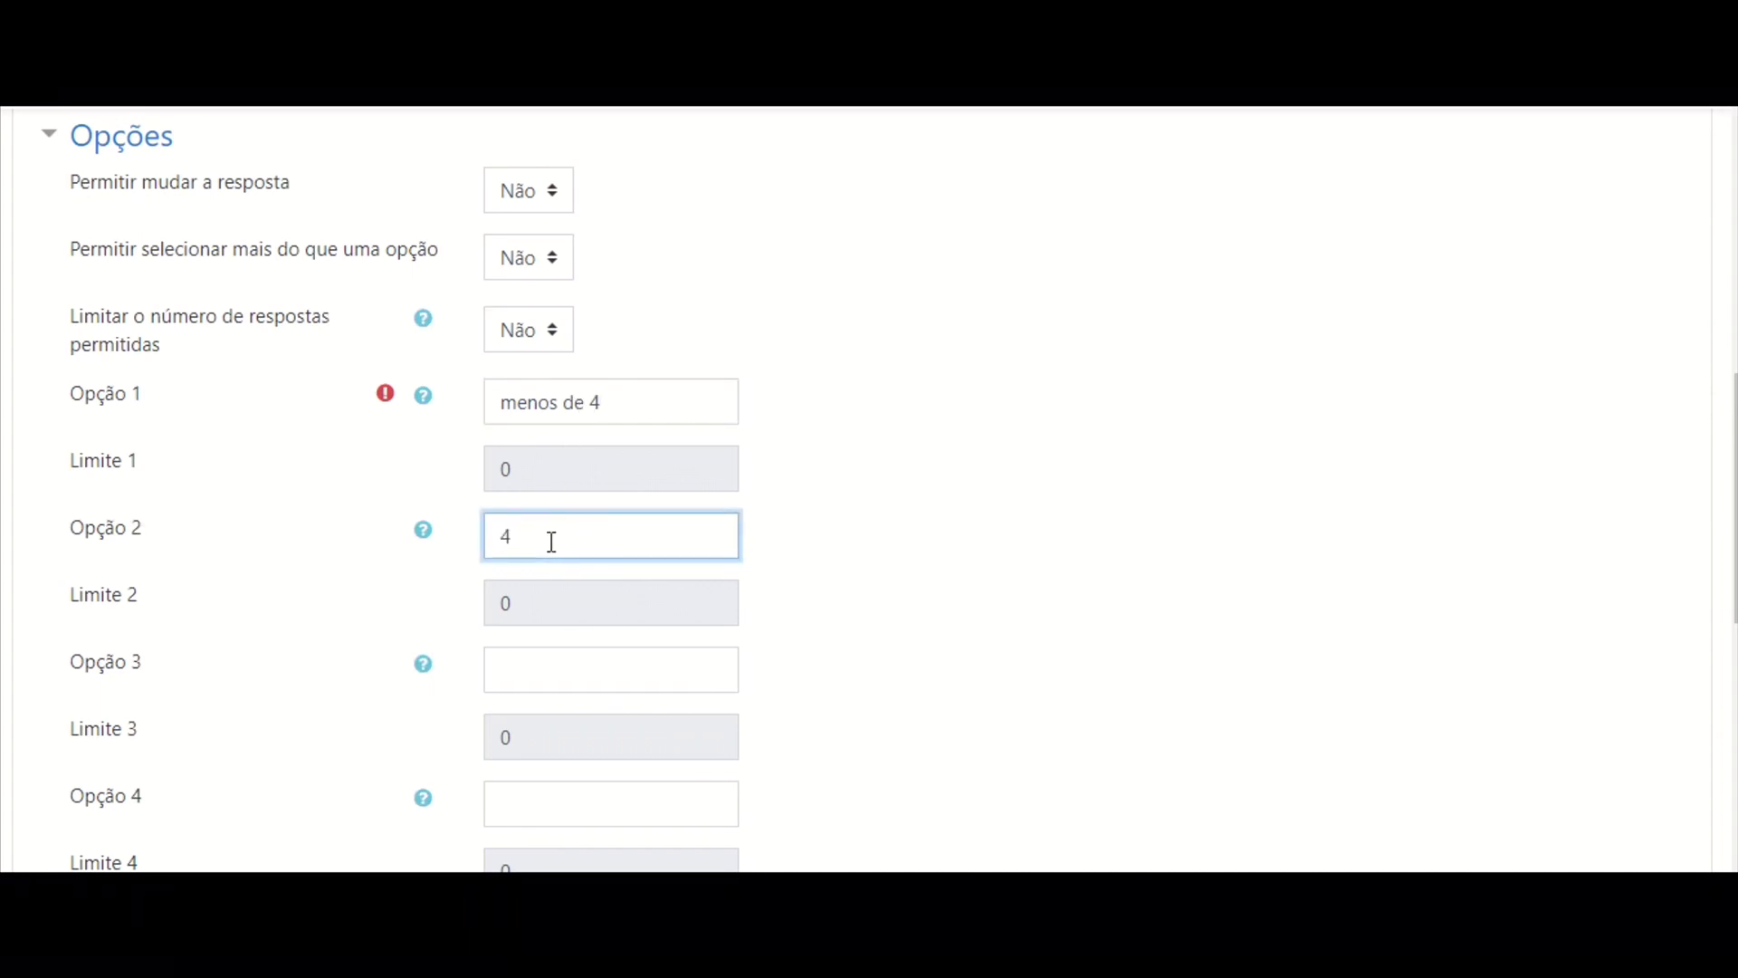
text( a 6)
- Enter "7 a 10" as the poll's Opção 3
click(539, 678)
text(7)
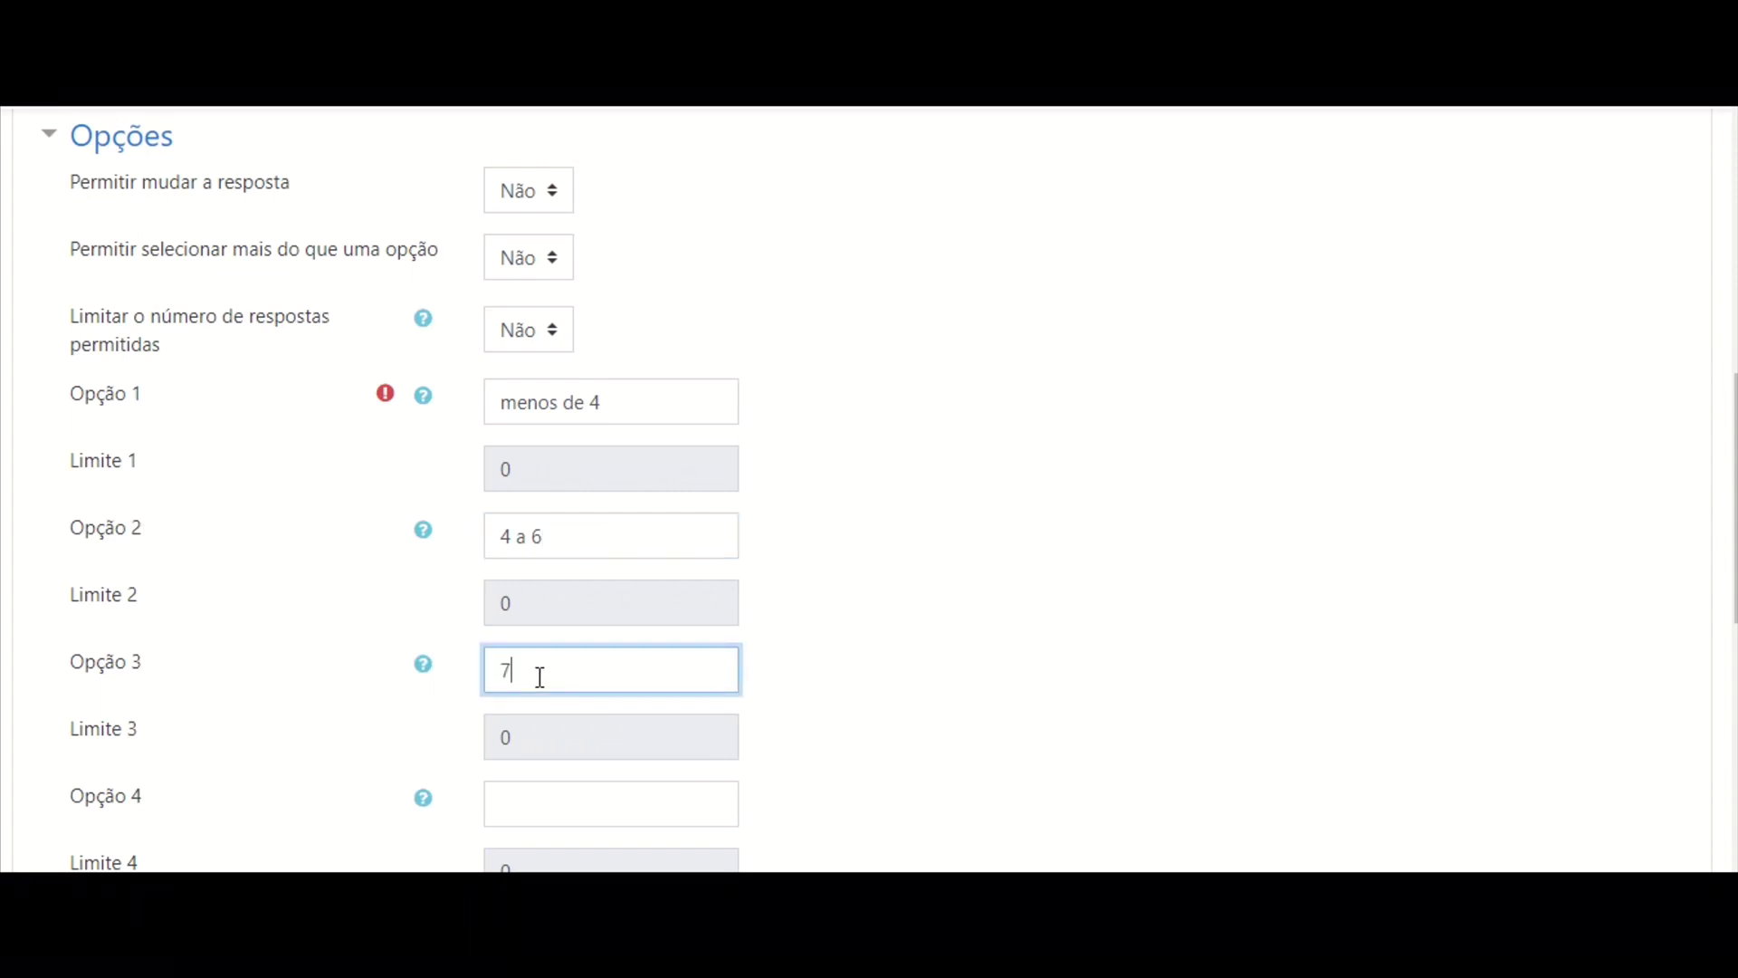
click(512, 536)
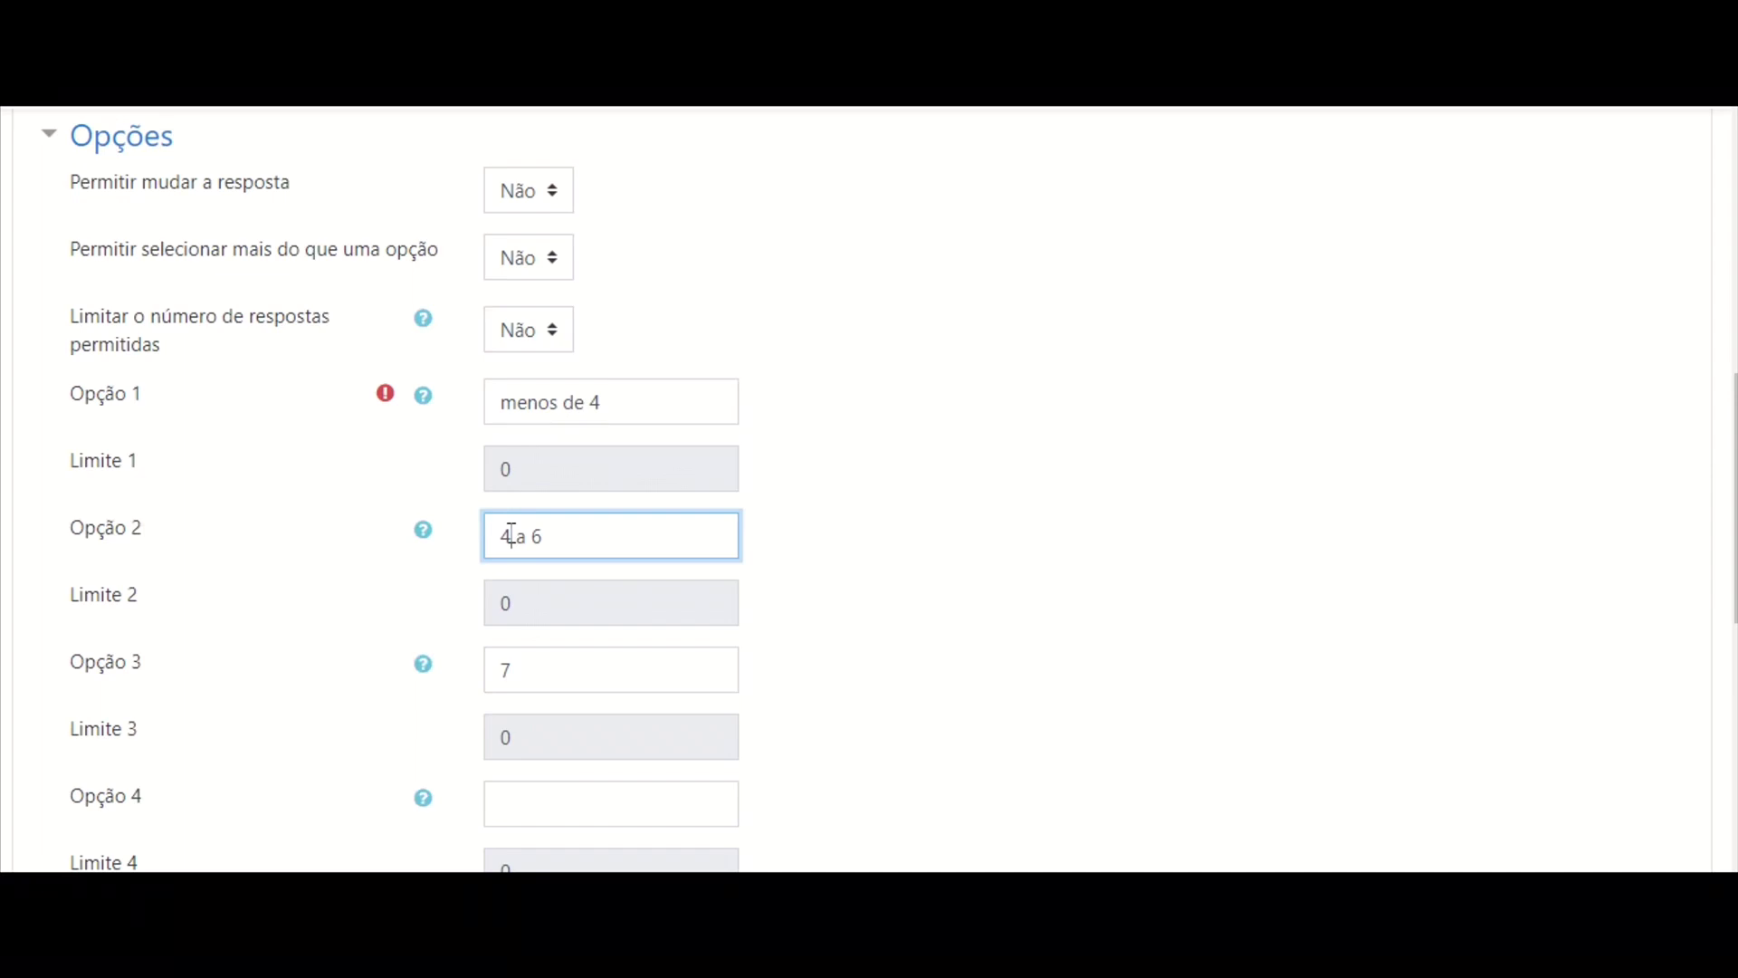
click(536, 672)
text(a)
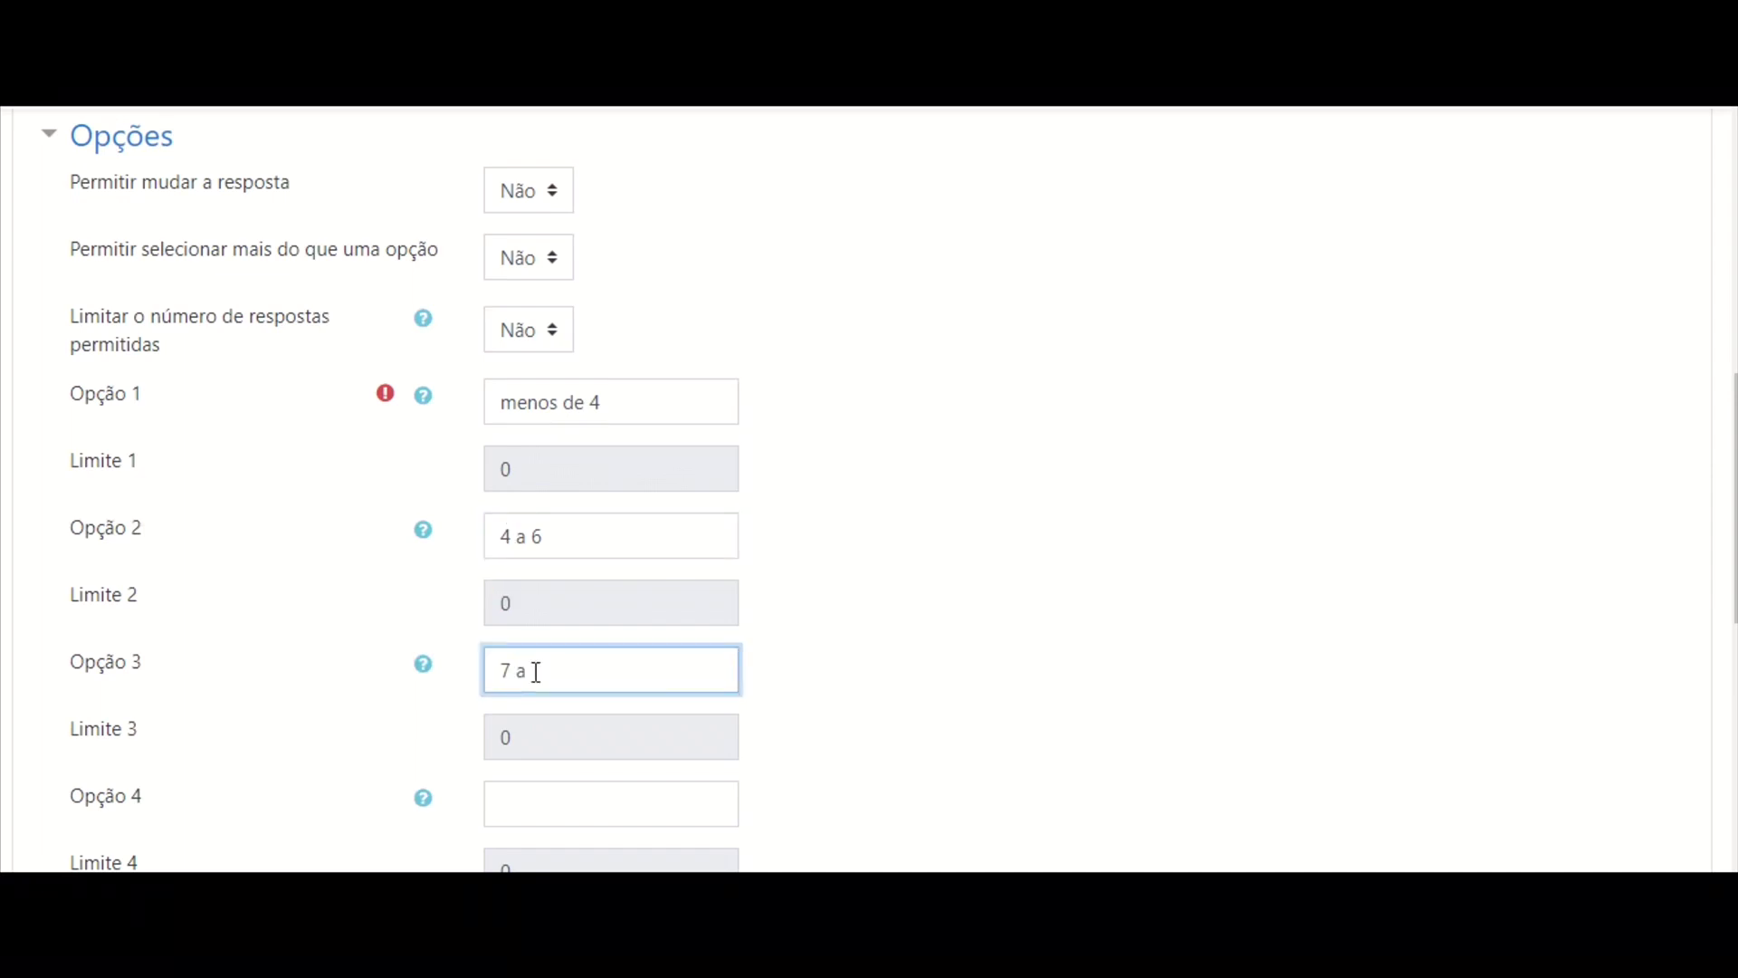
text( 10)
- Save the poll without filling in further options and return to the course page
scroll(1731, 507, down, 1)
scroll(927, 589, down, 5)
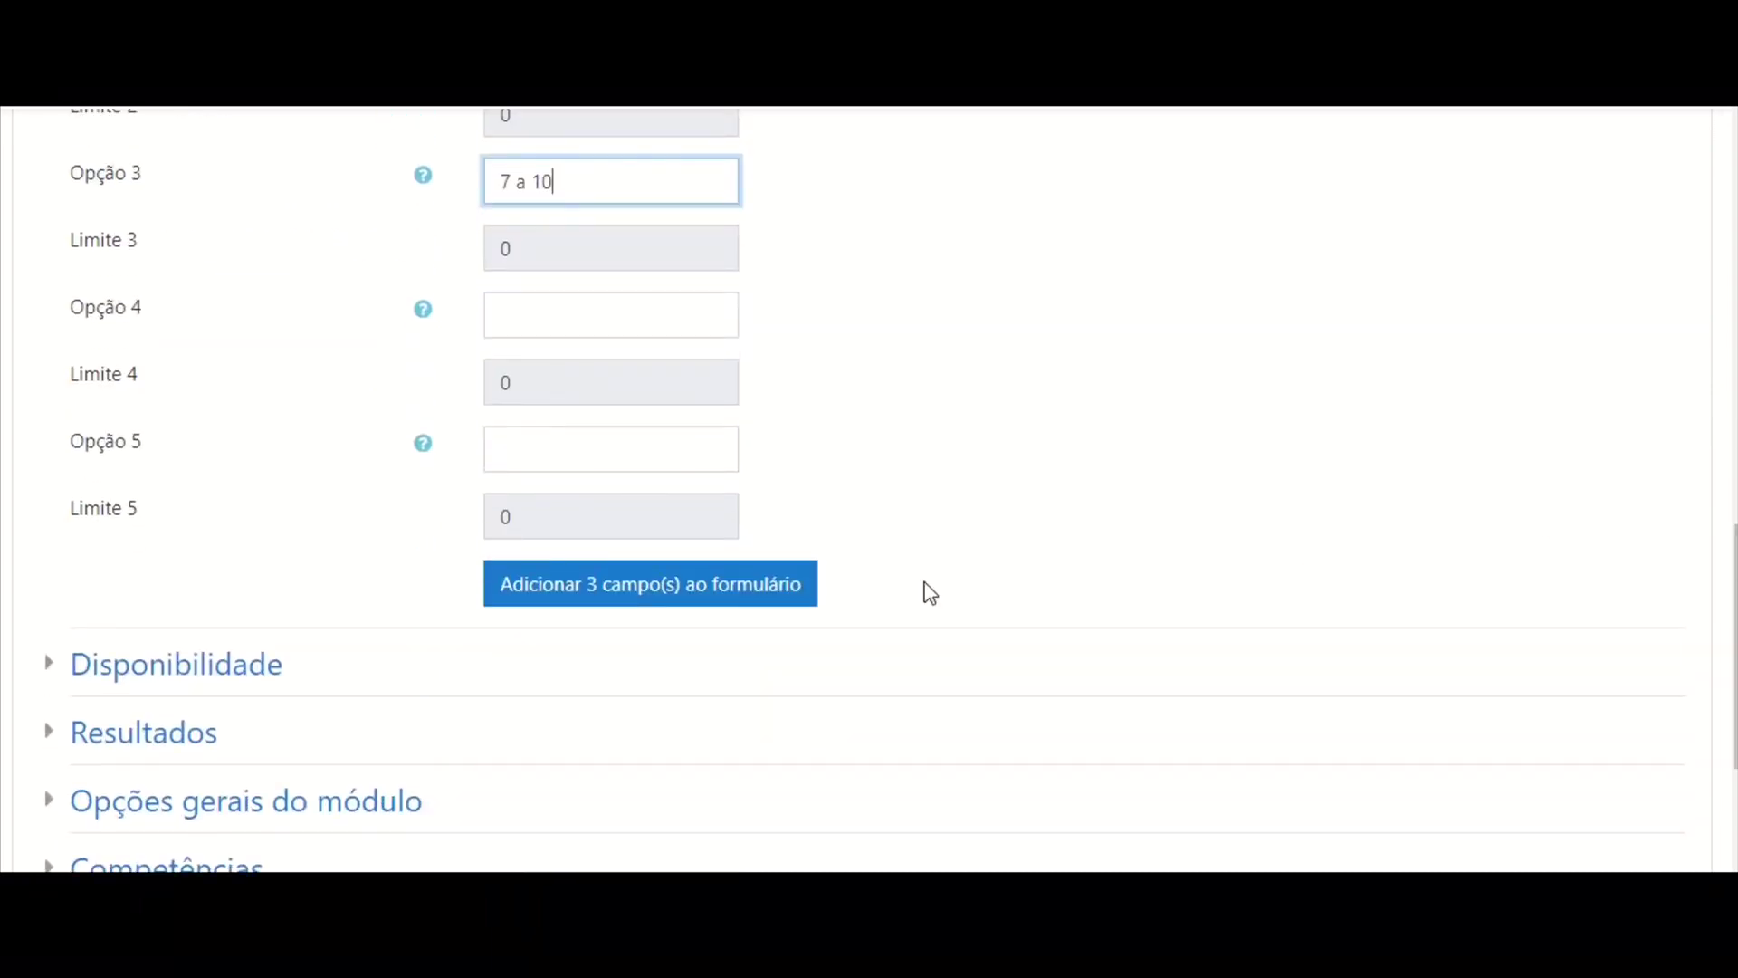
click(910, 589)
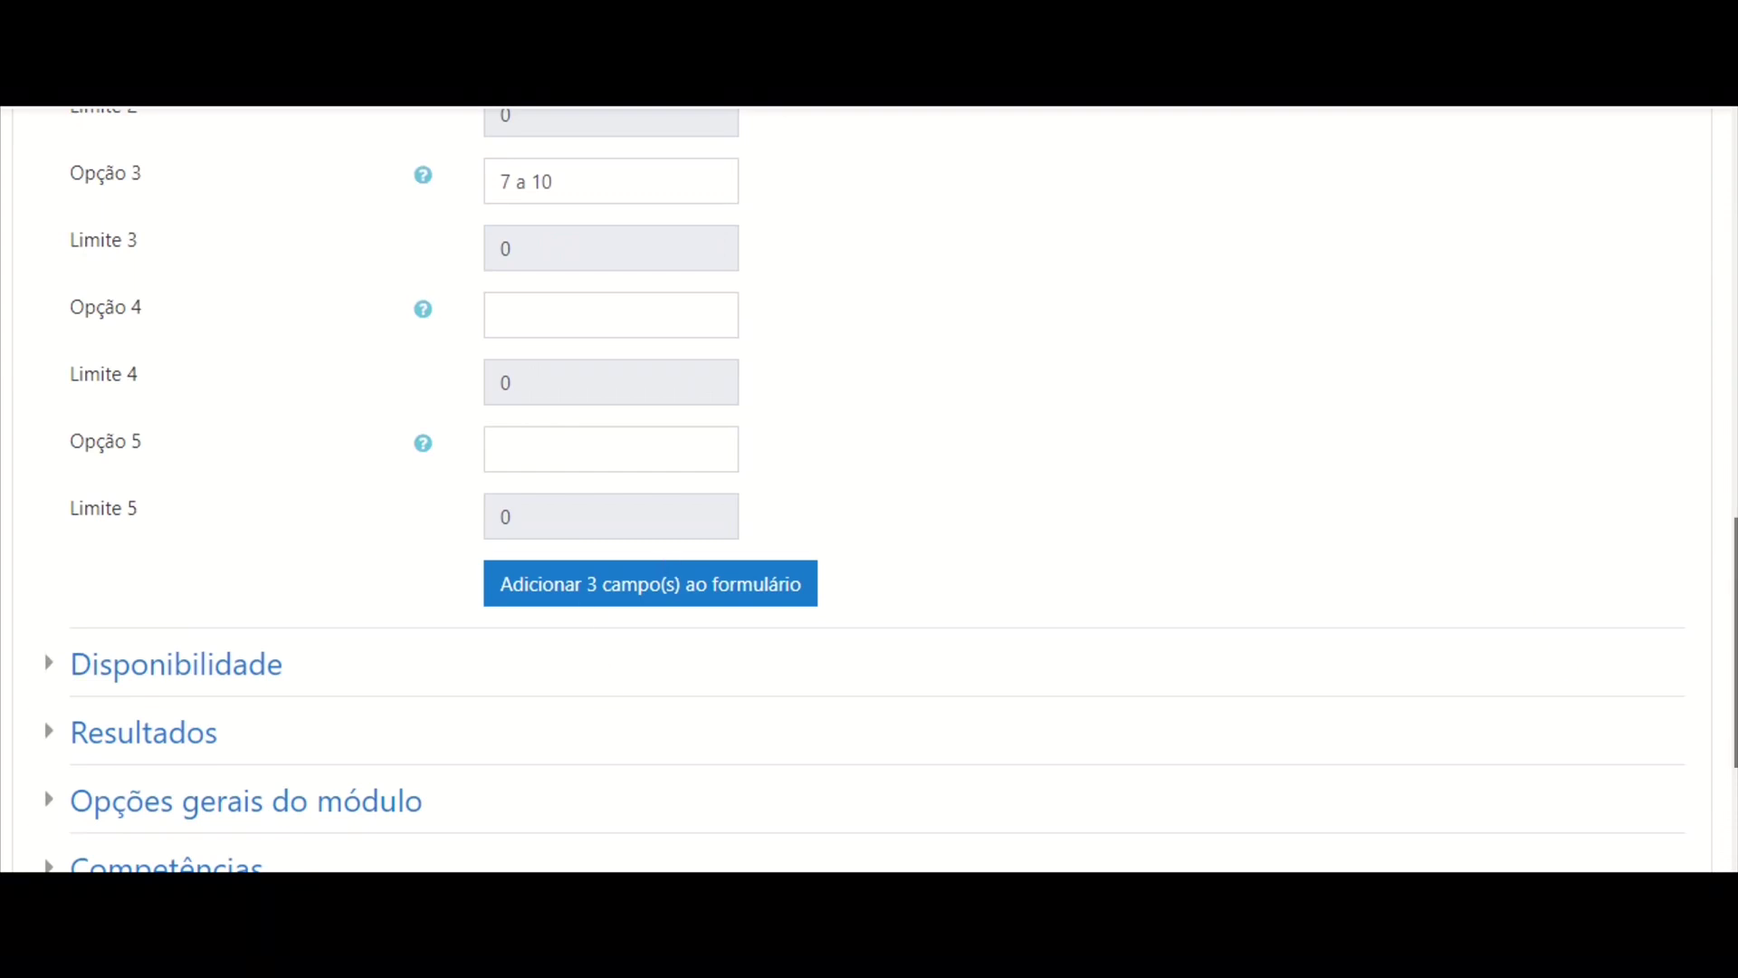
scroll(1005, 725, down, 3)
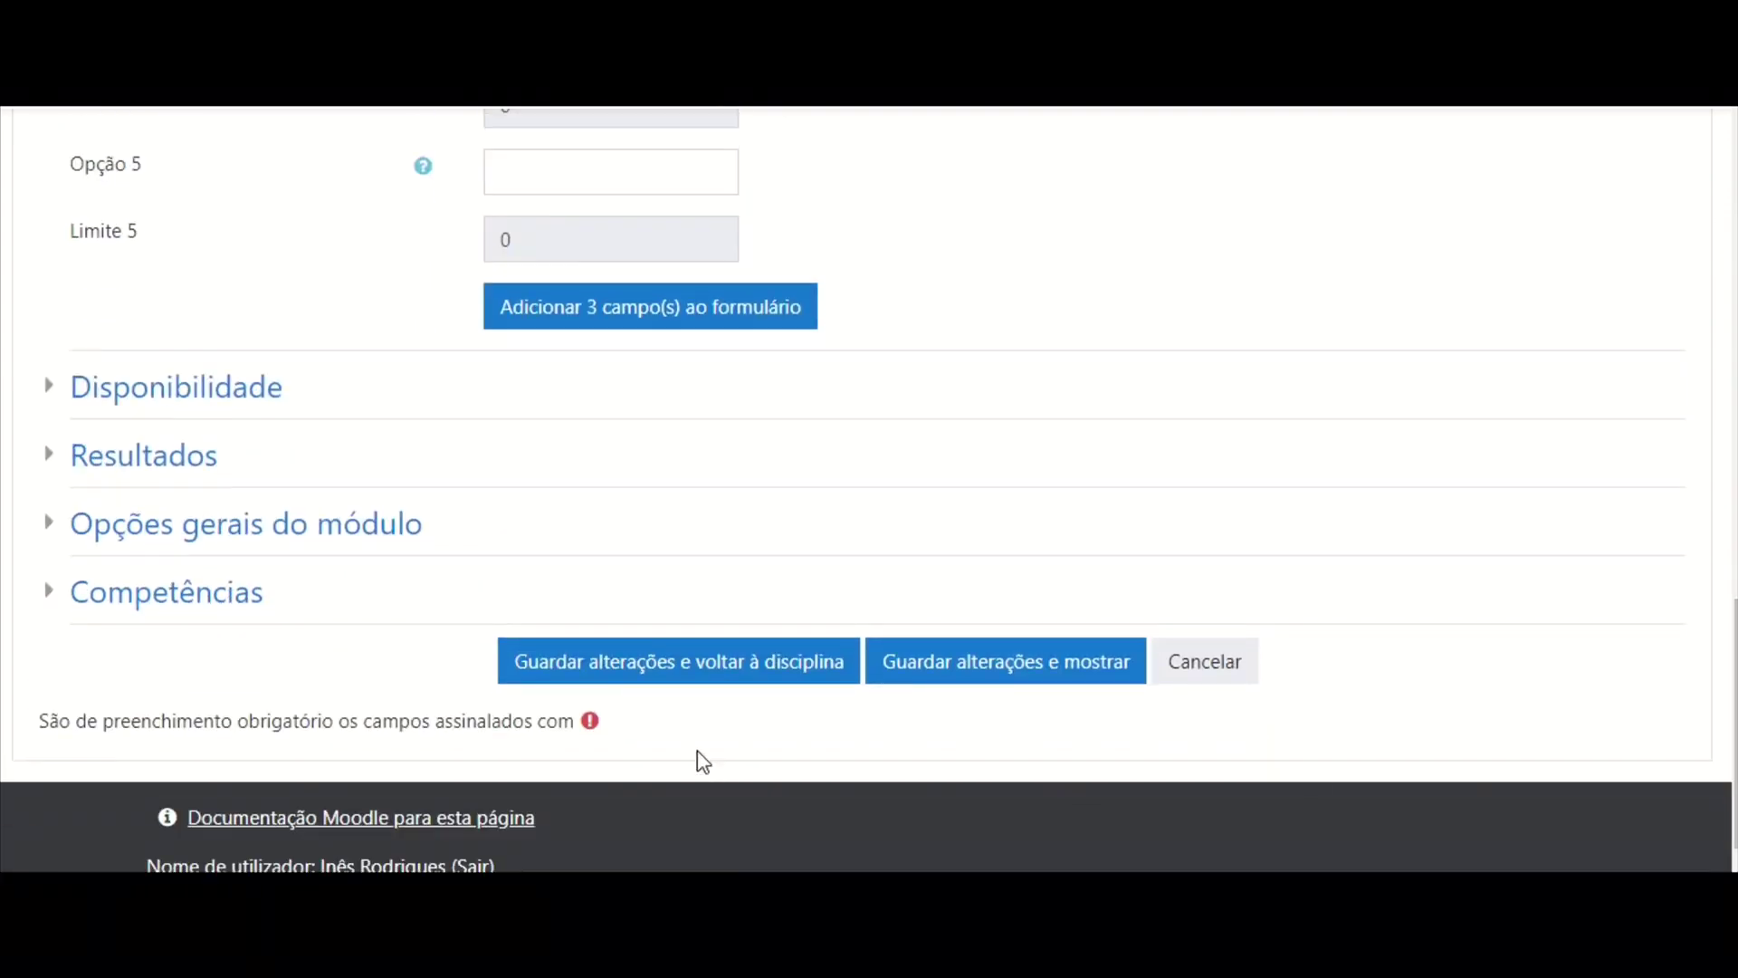
click(673, 677)
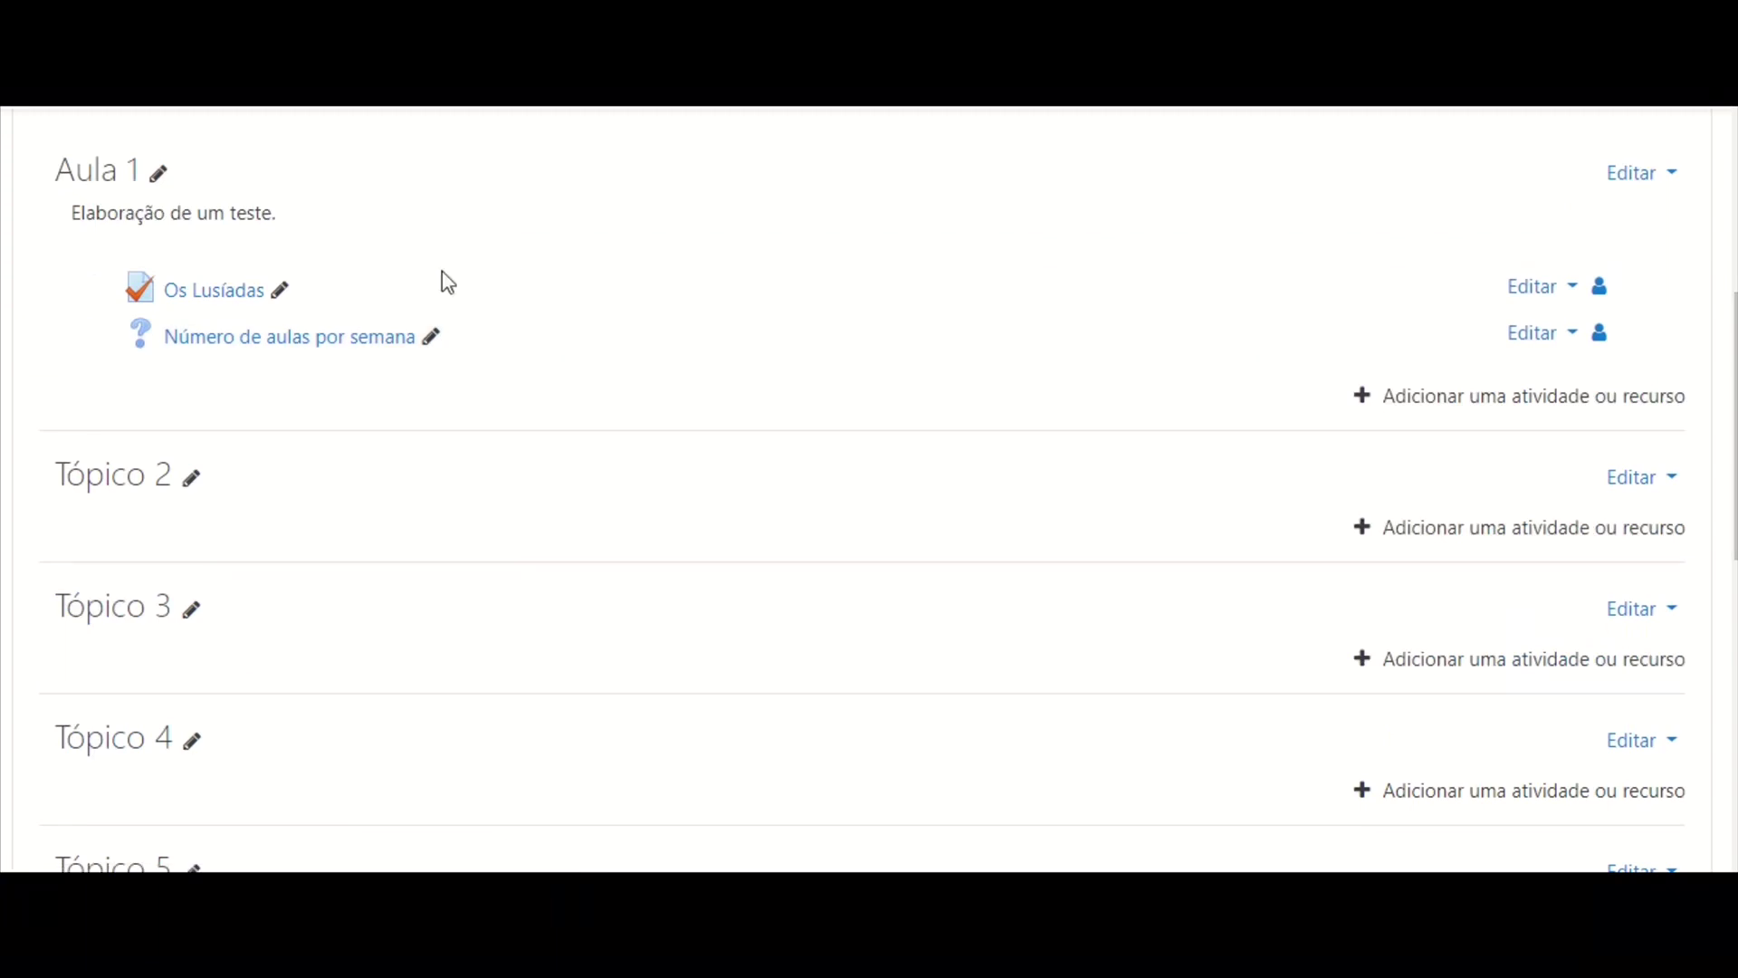
- View the poll Número de aulas por semana as it appears in the course and return to the course page
click(345, 346)
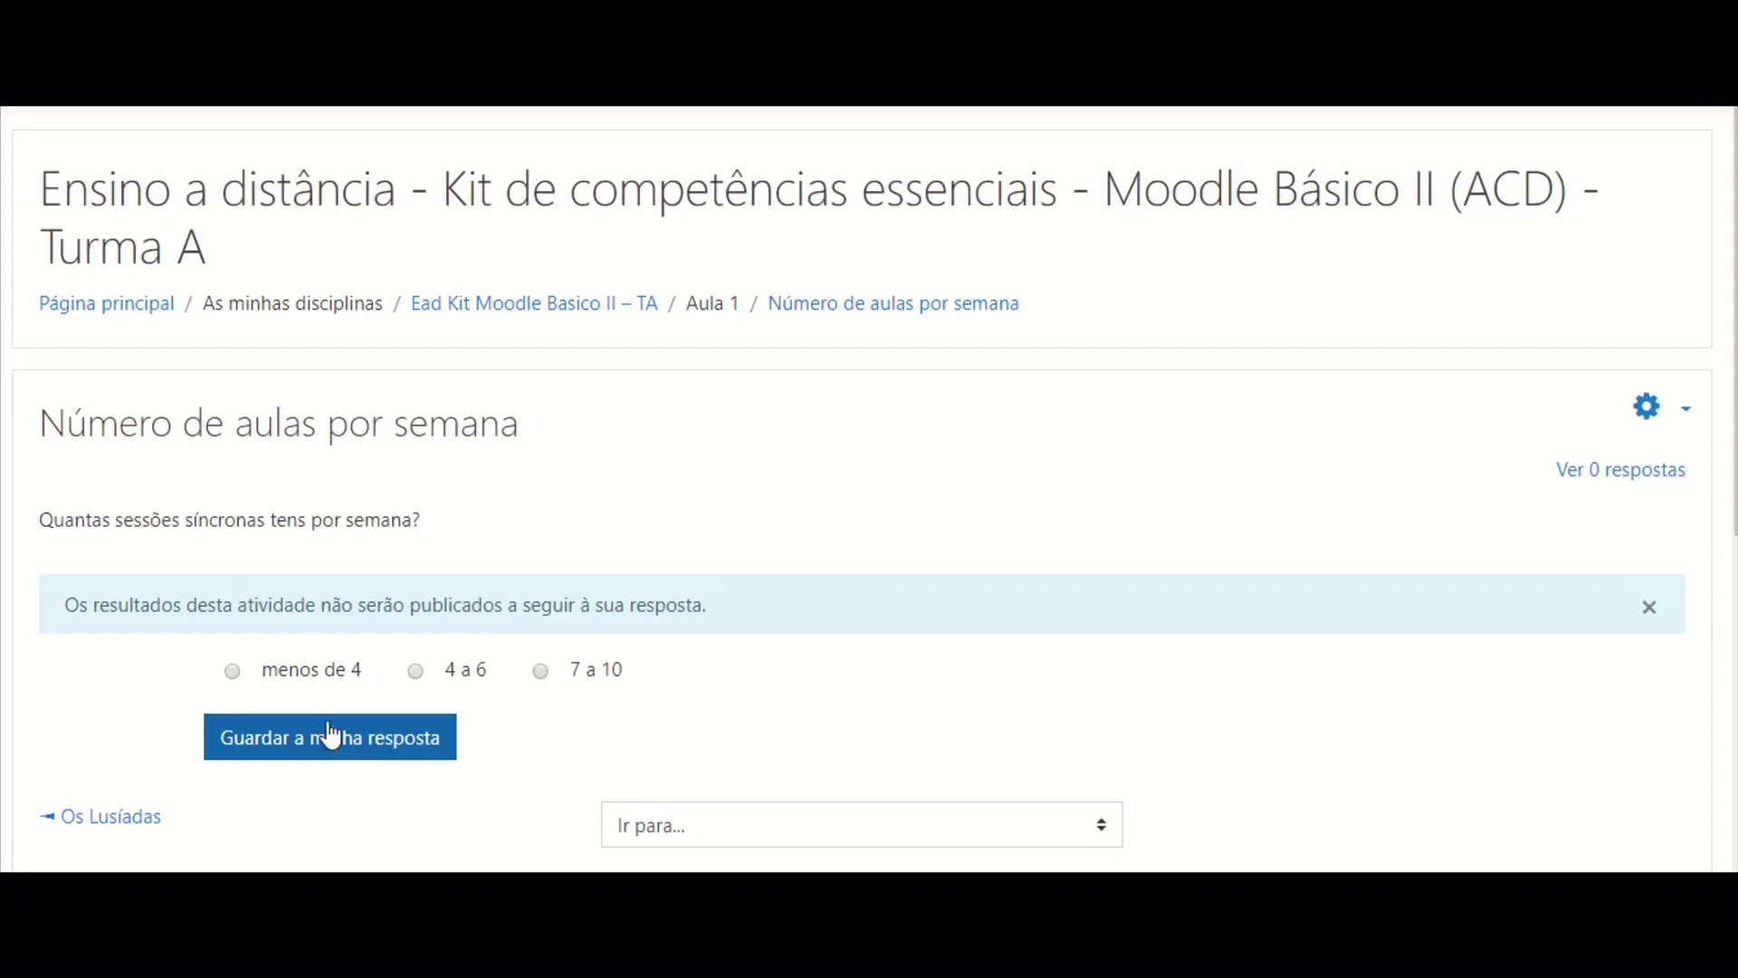
click(570, 304)
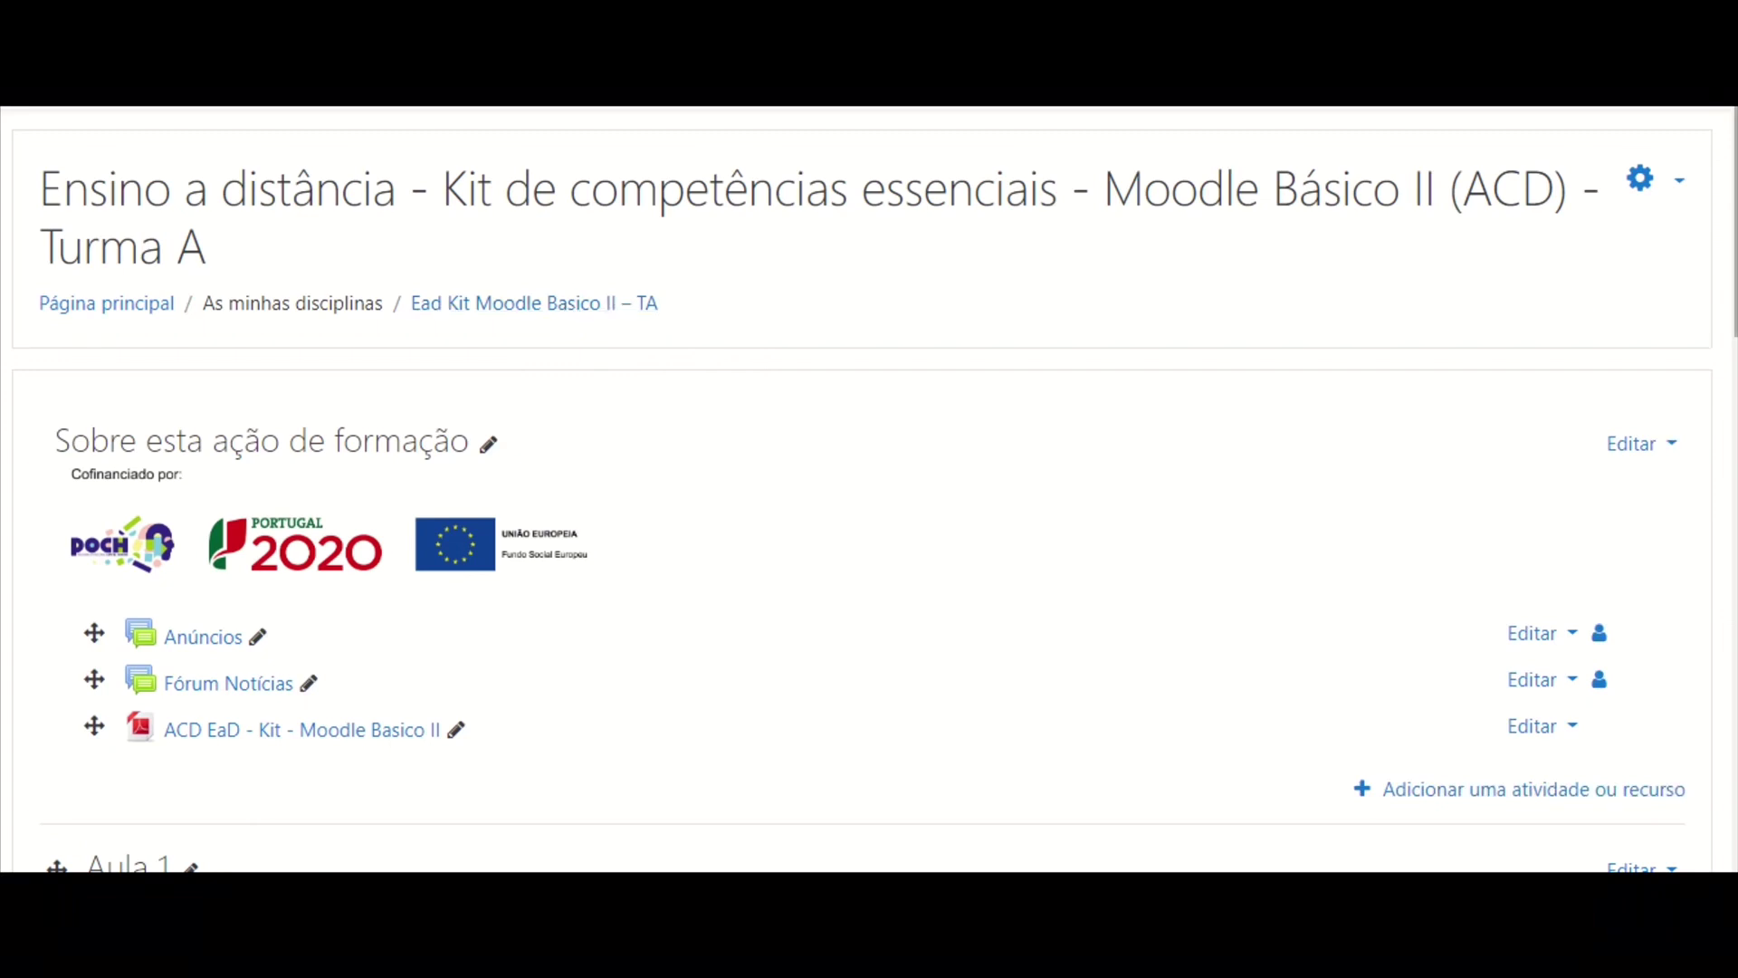
- Add a Glossário activity to Aula 1 and name it "Vida Selvagem"
scroll(870, 489, down, 5)
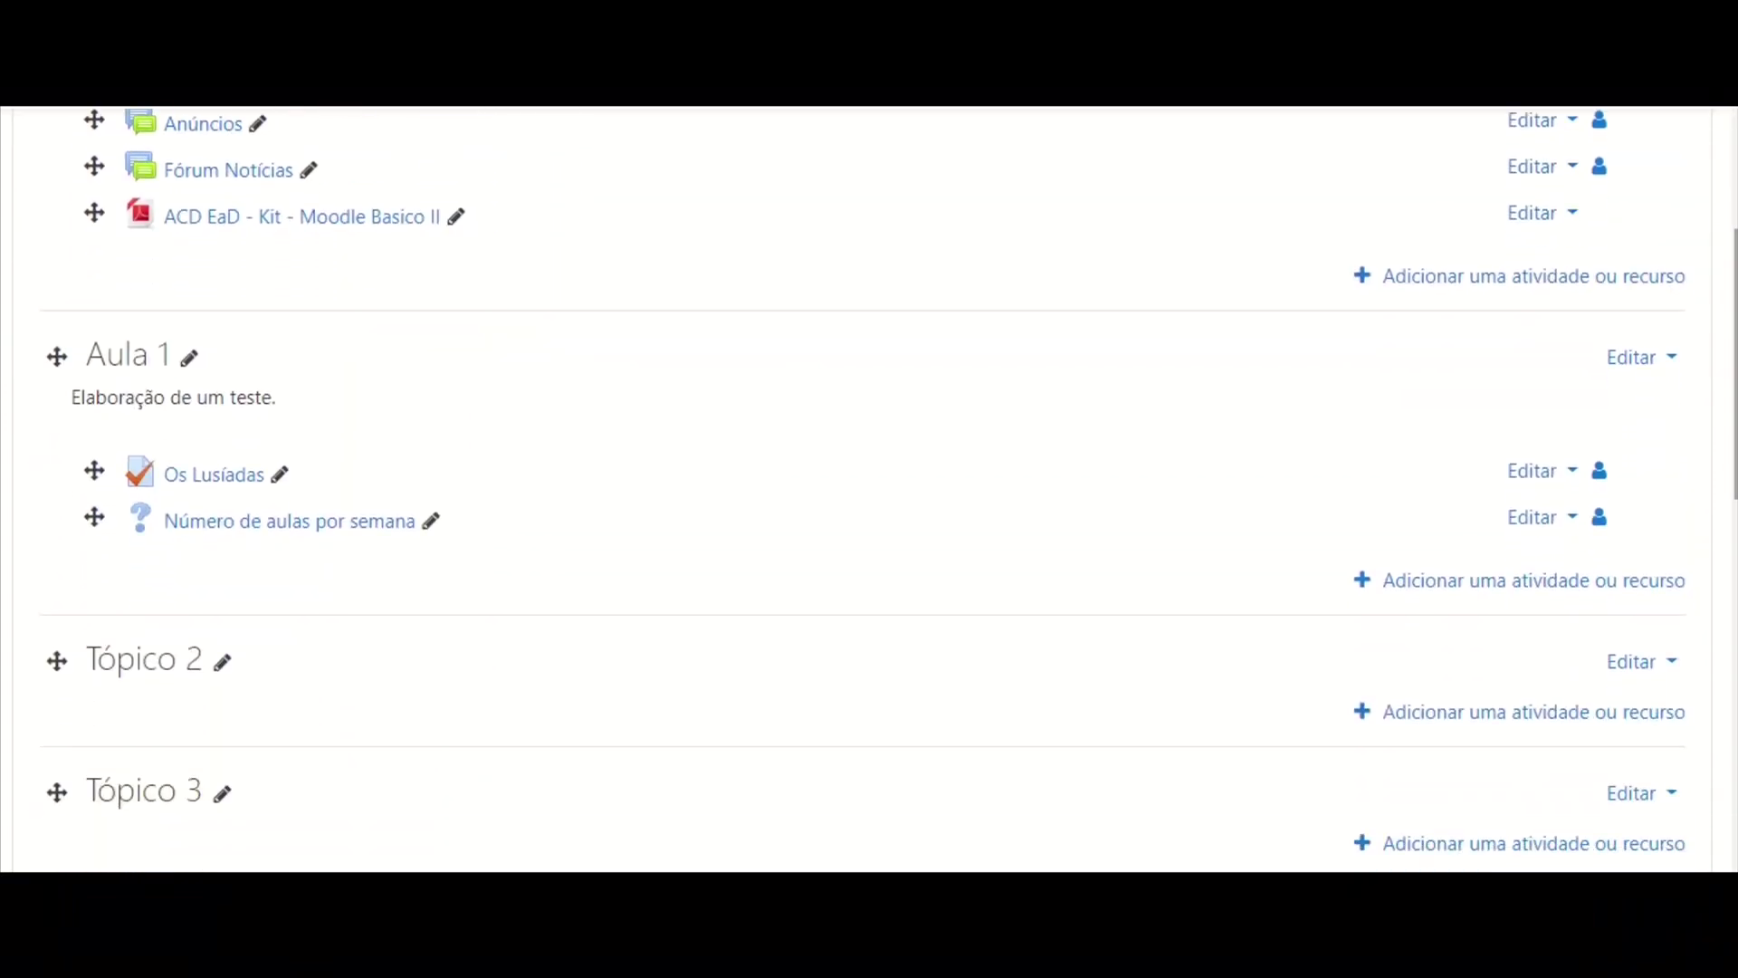
click(1548, 582)
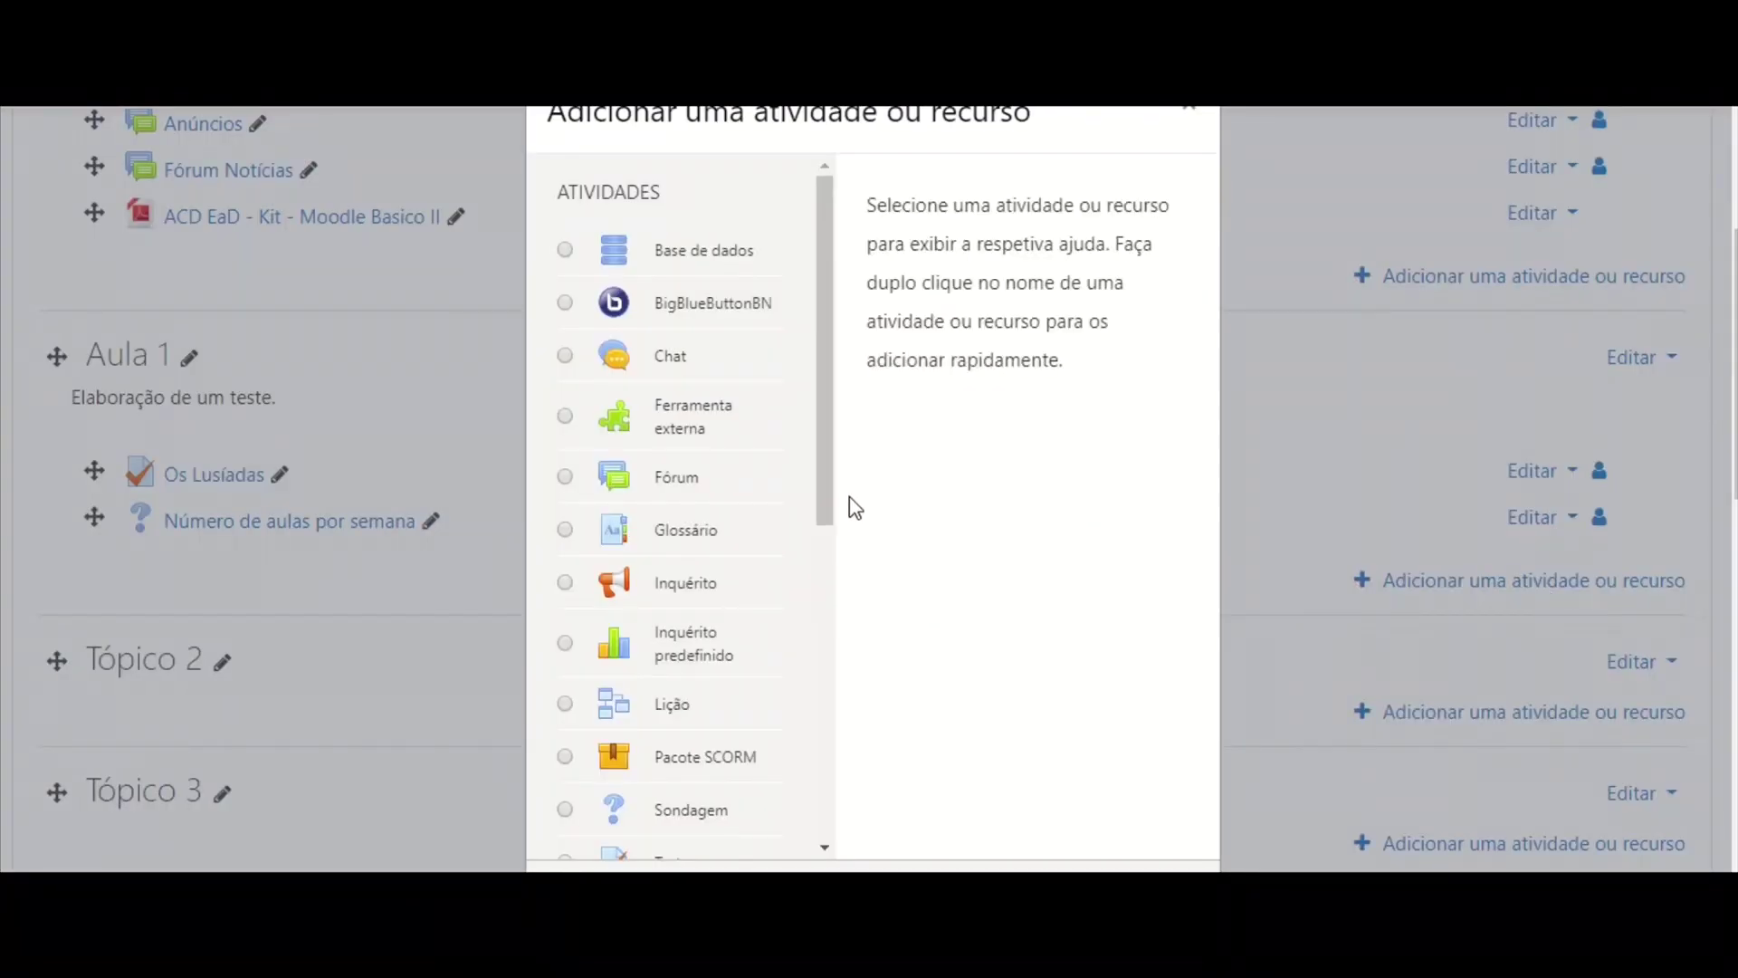
click(565, 530)
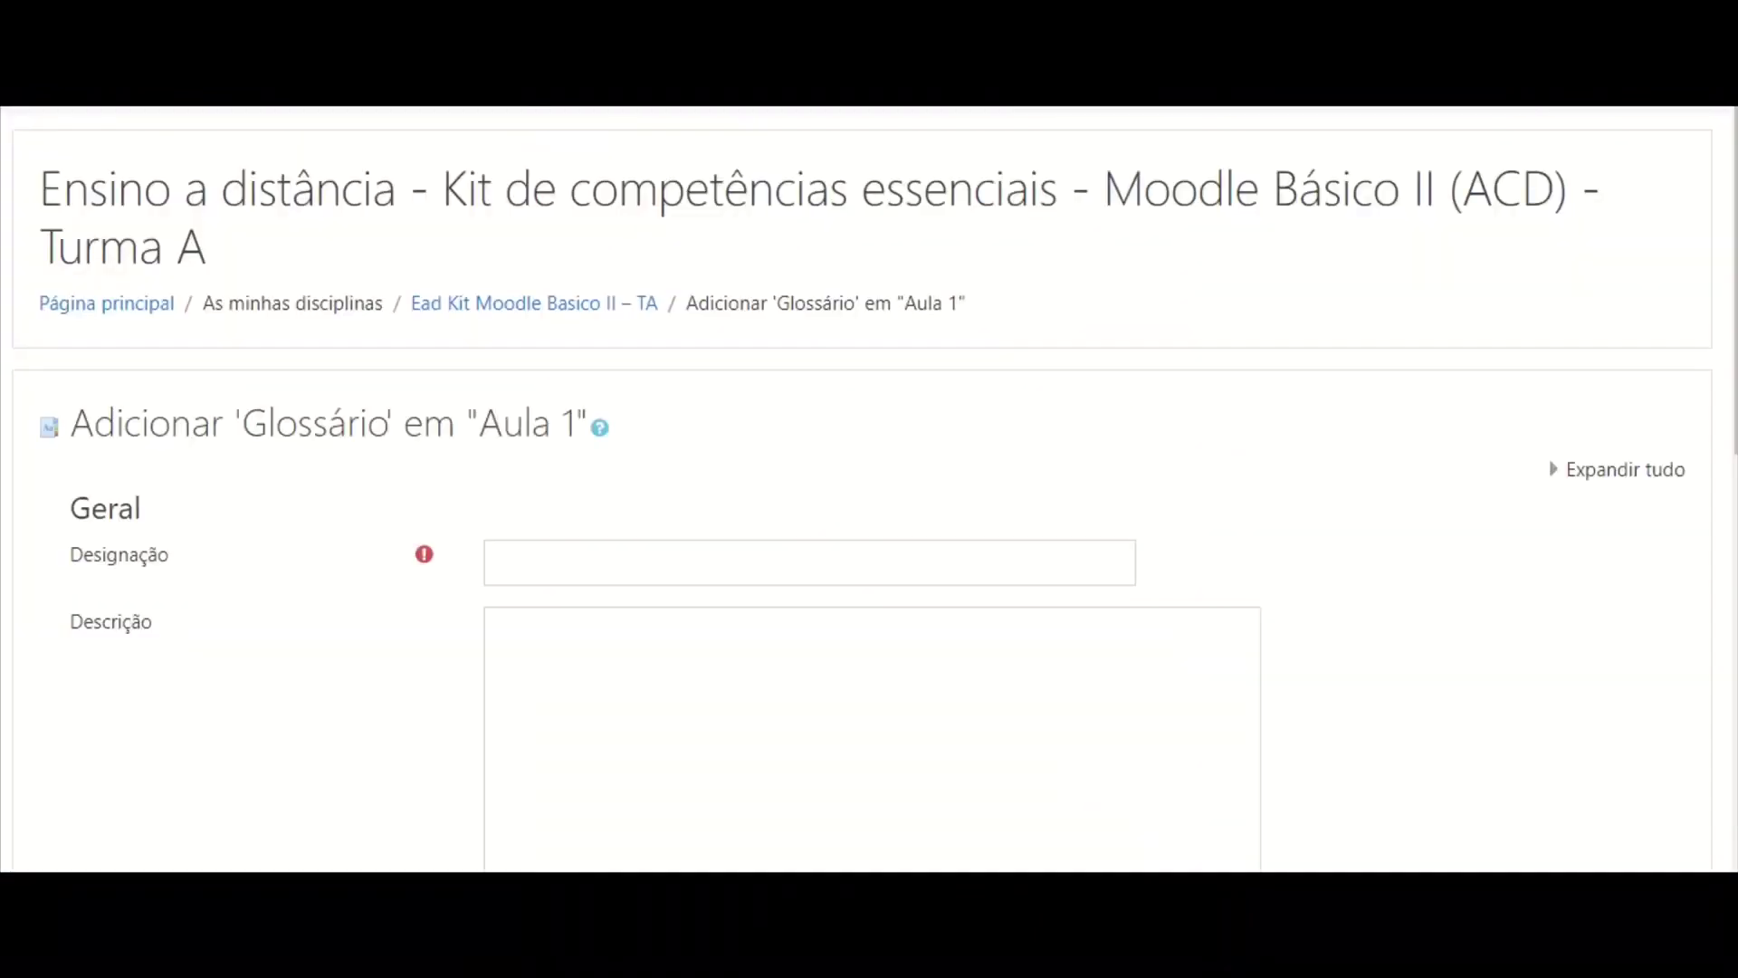
click(805, 569)
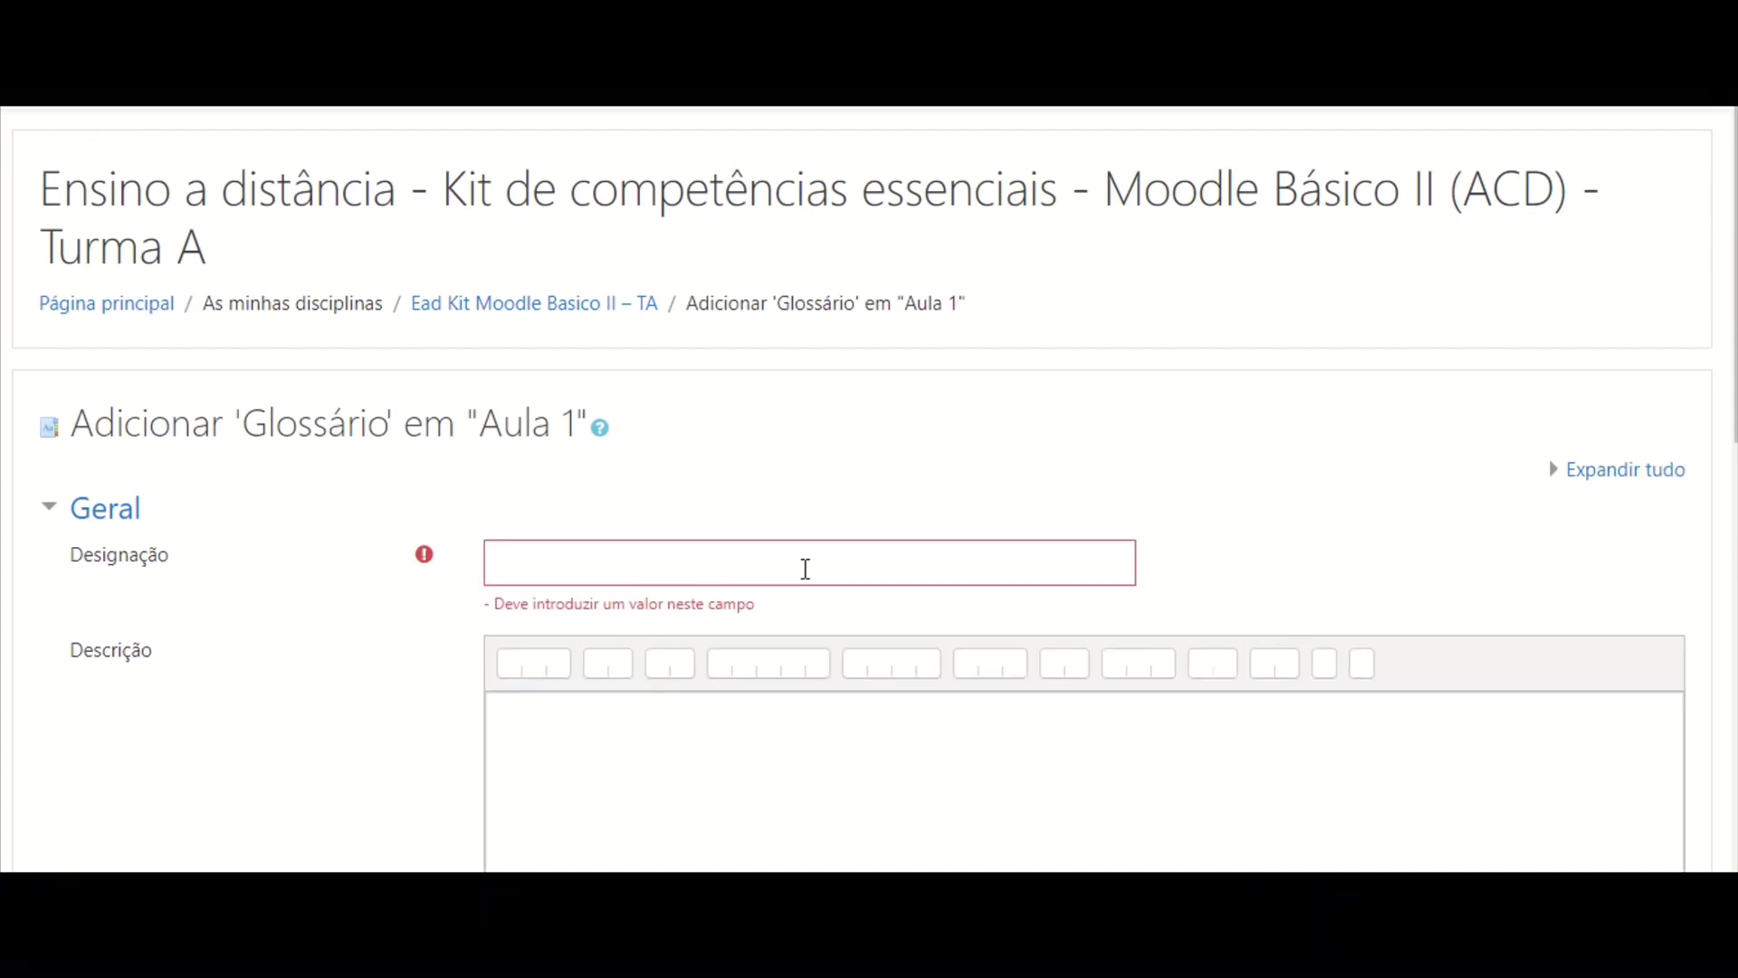
click(806, 569)
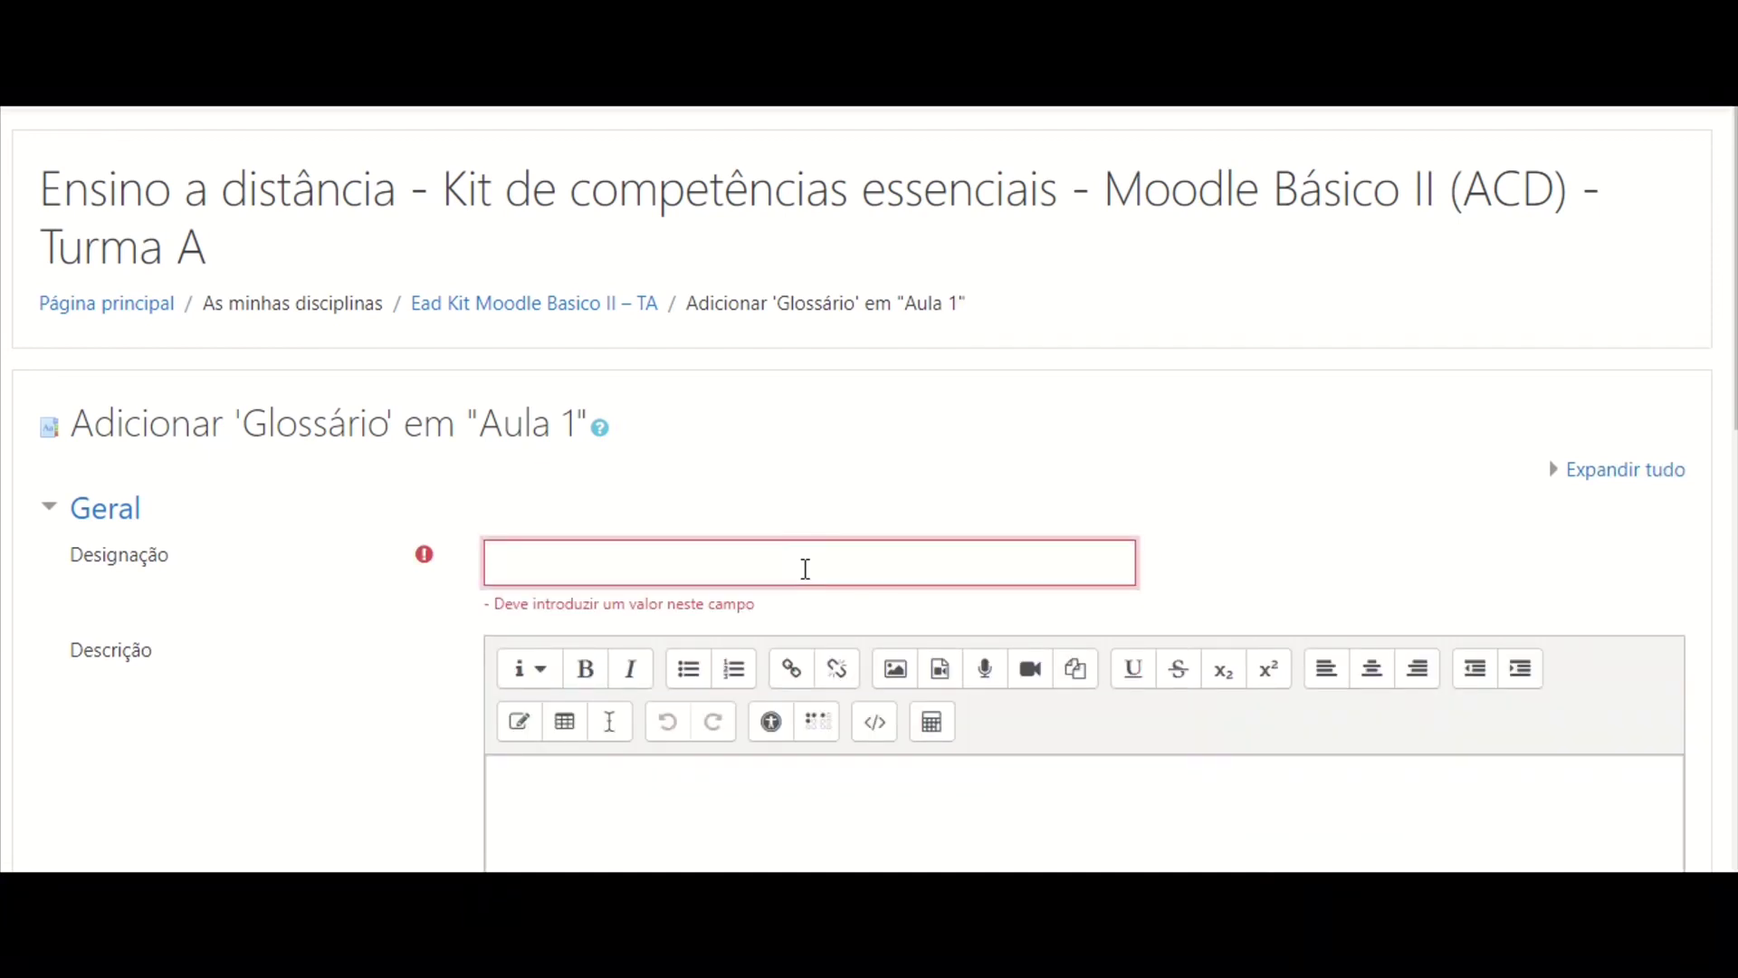
text(Vida Selvagem)
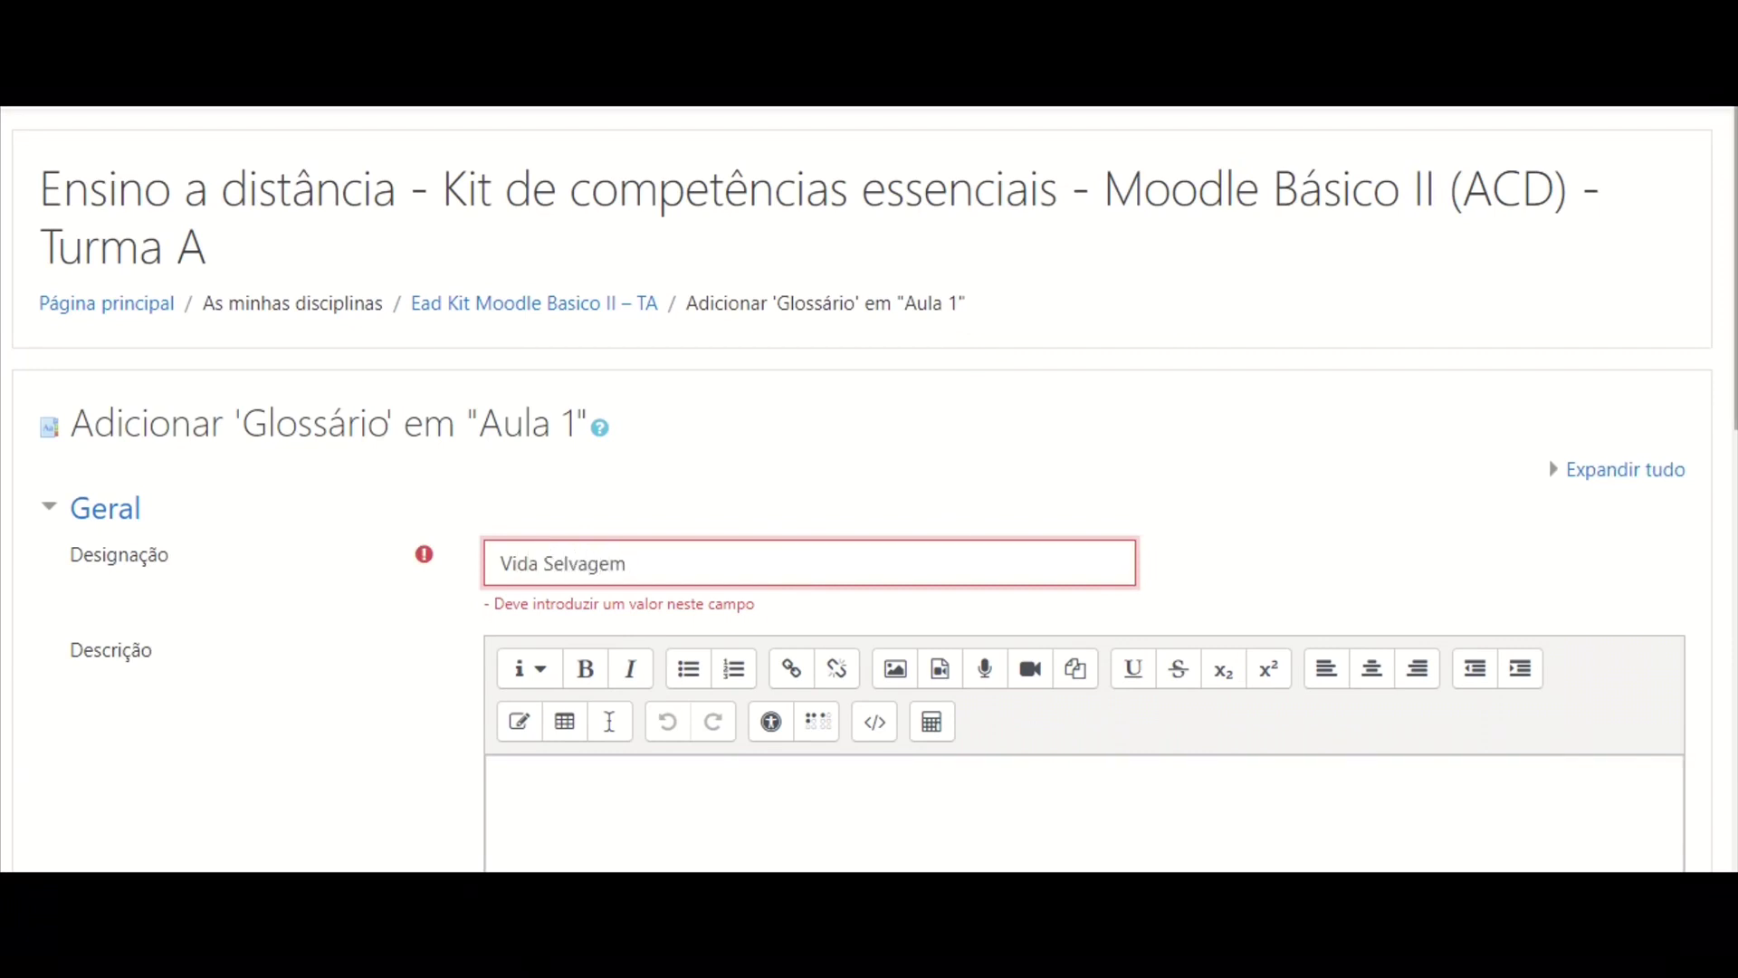
- Enter the glossary description "Glossário de apoio à unidade x."
scroll(806, 569, down, 2)
scroll(1050, 399, down, 2)
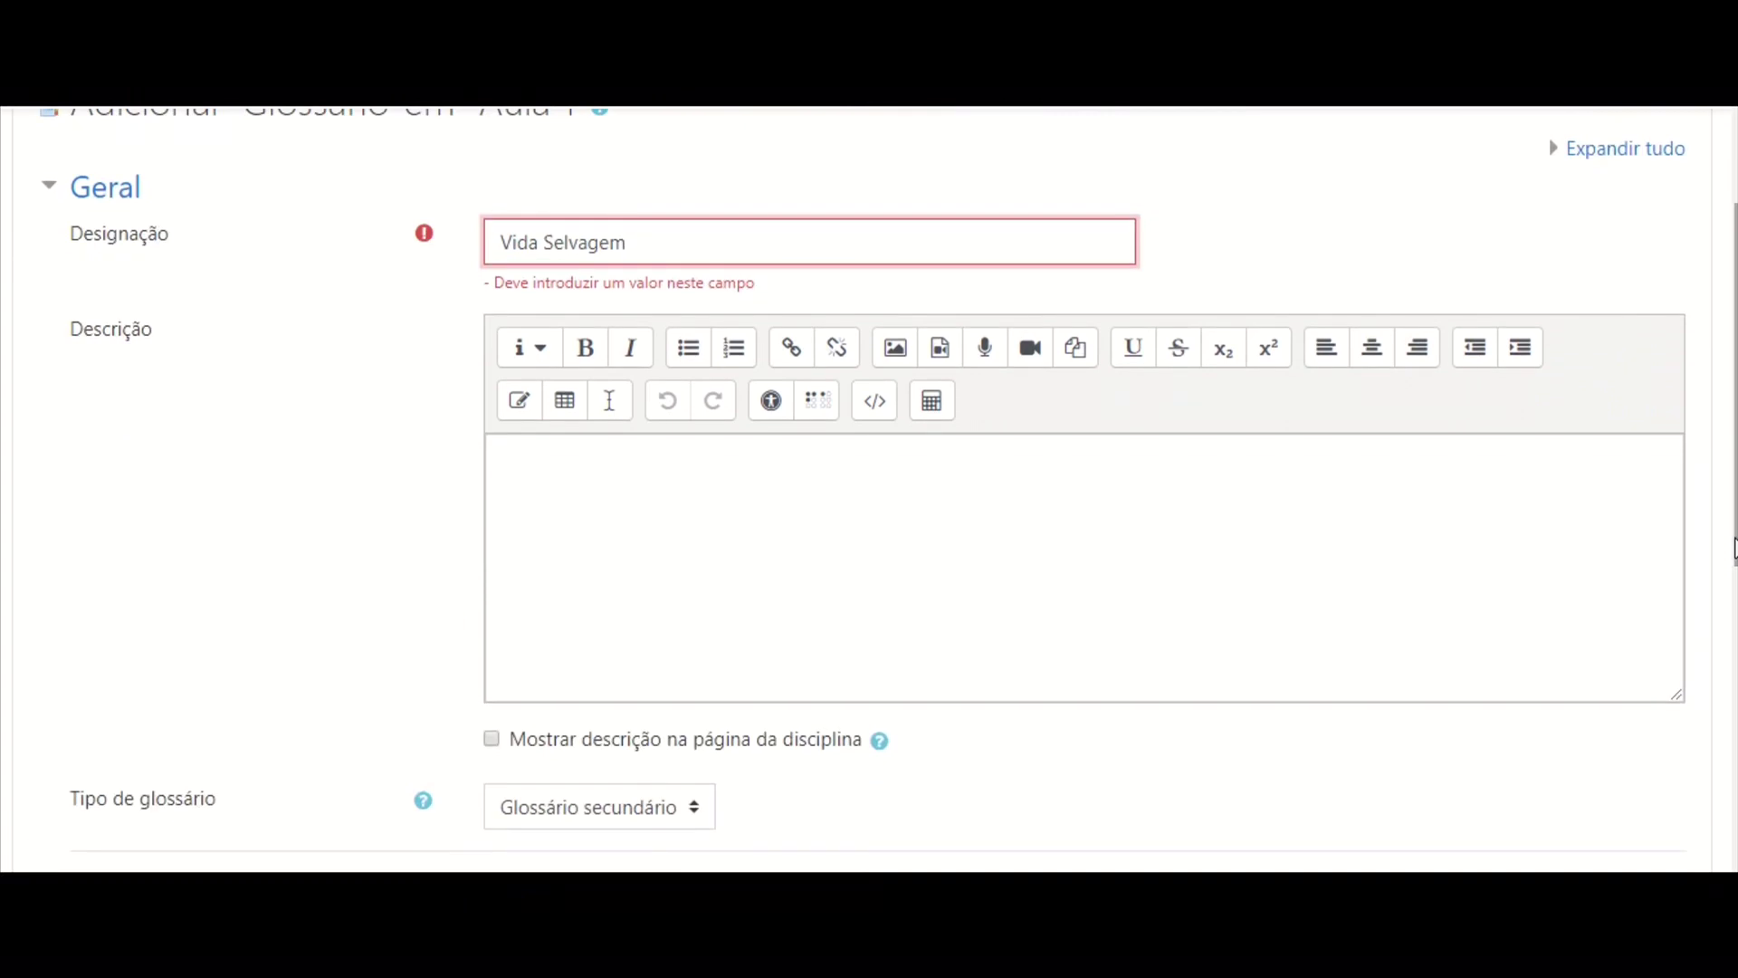
click(747, 517)
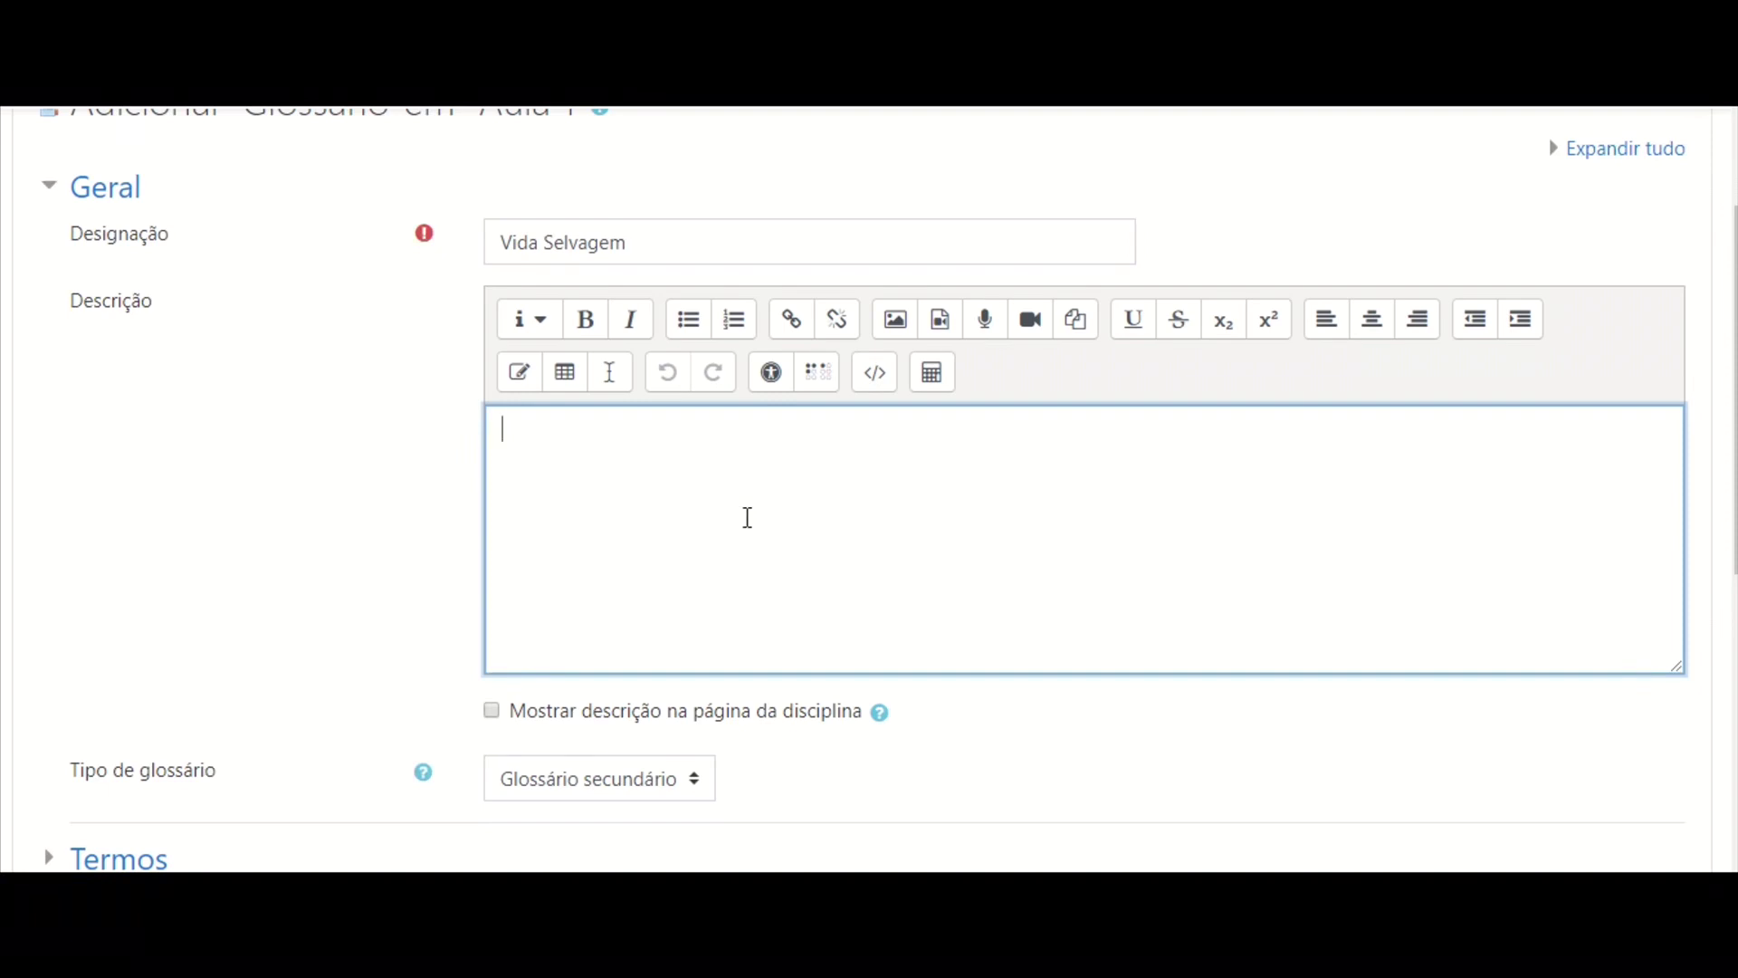
text(Glossário de apoio )
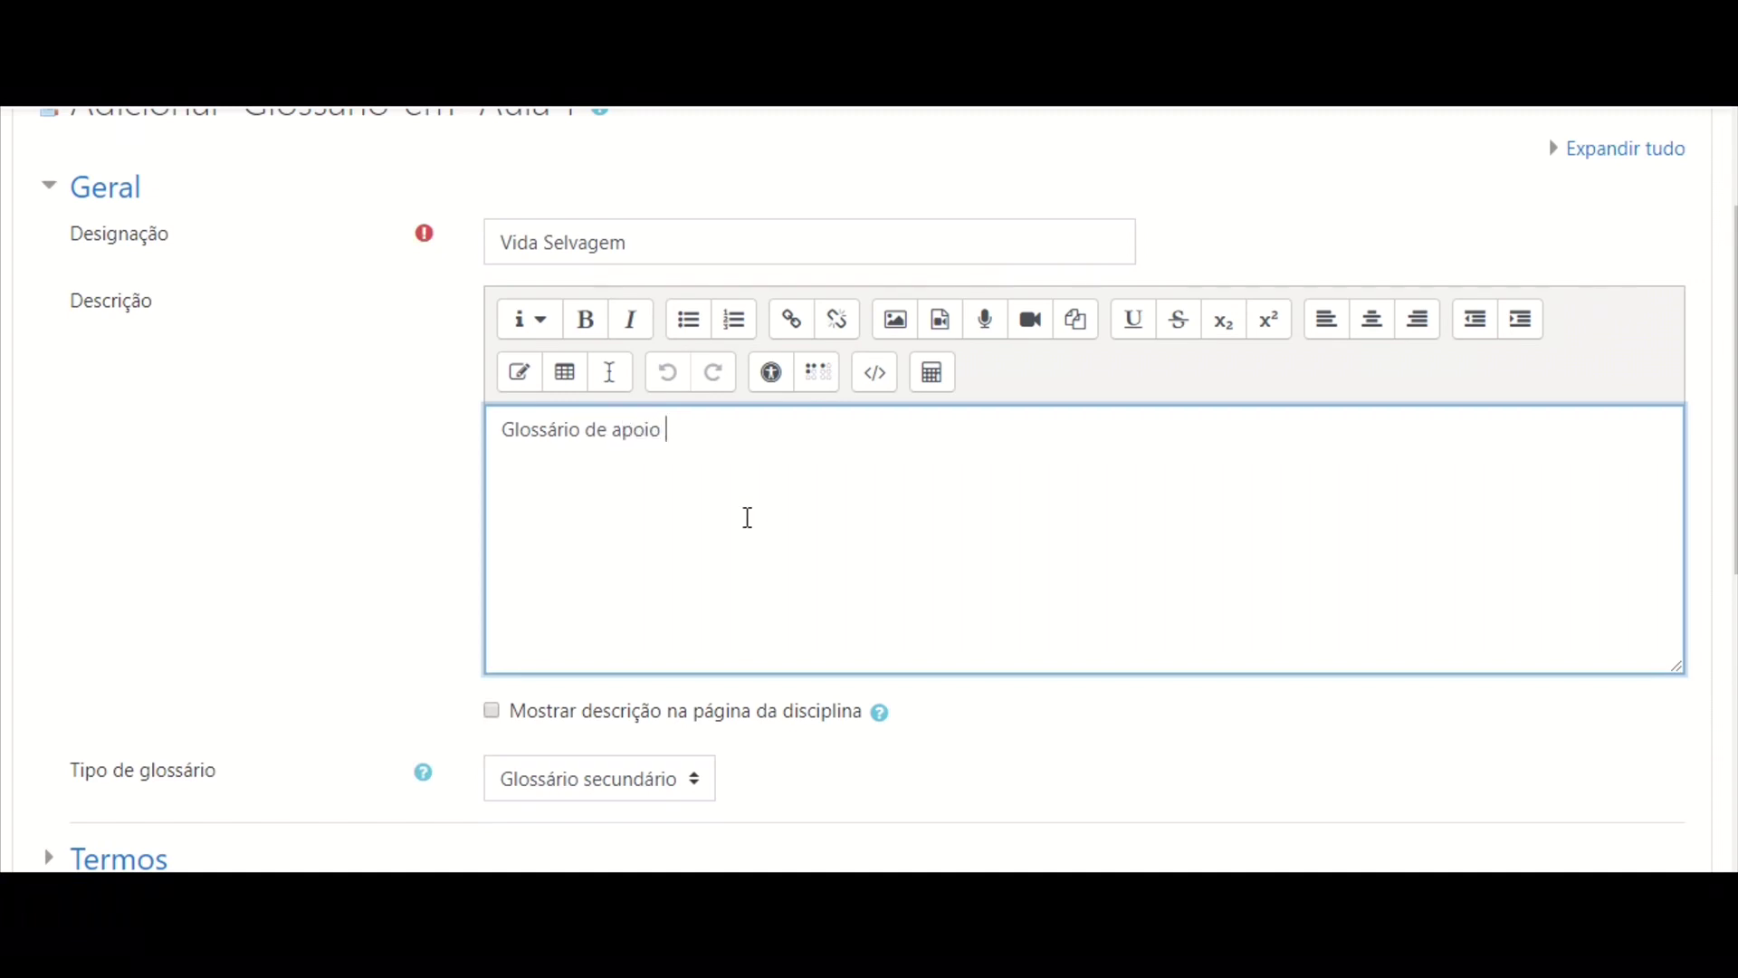
text(à unidade x.)
- Keep the glossary type Glossário secundário and the default Termos settings, and save the glossary, returning to the course page
scroll(869, 489, down, 3)
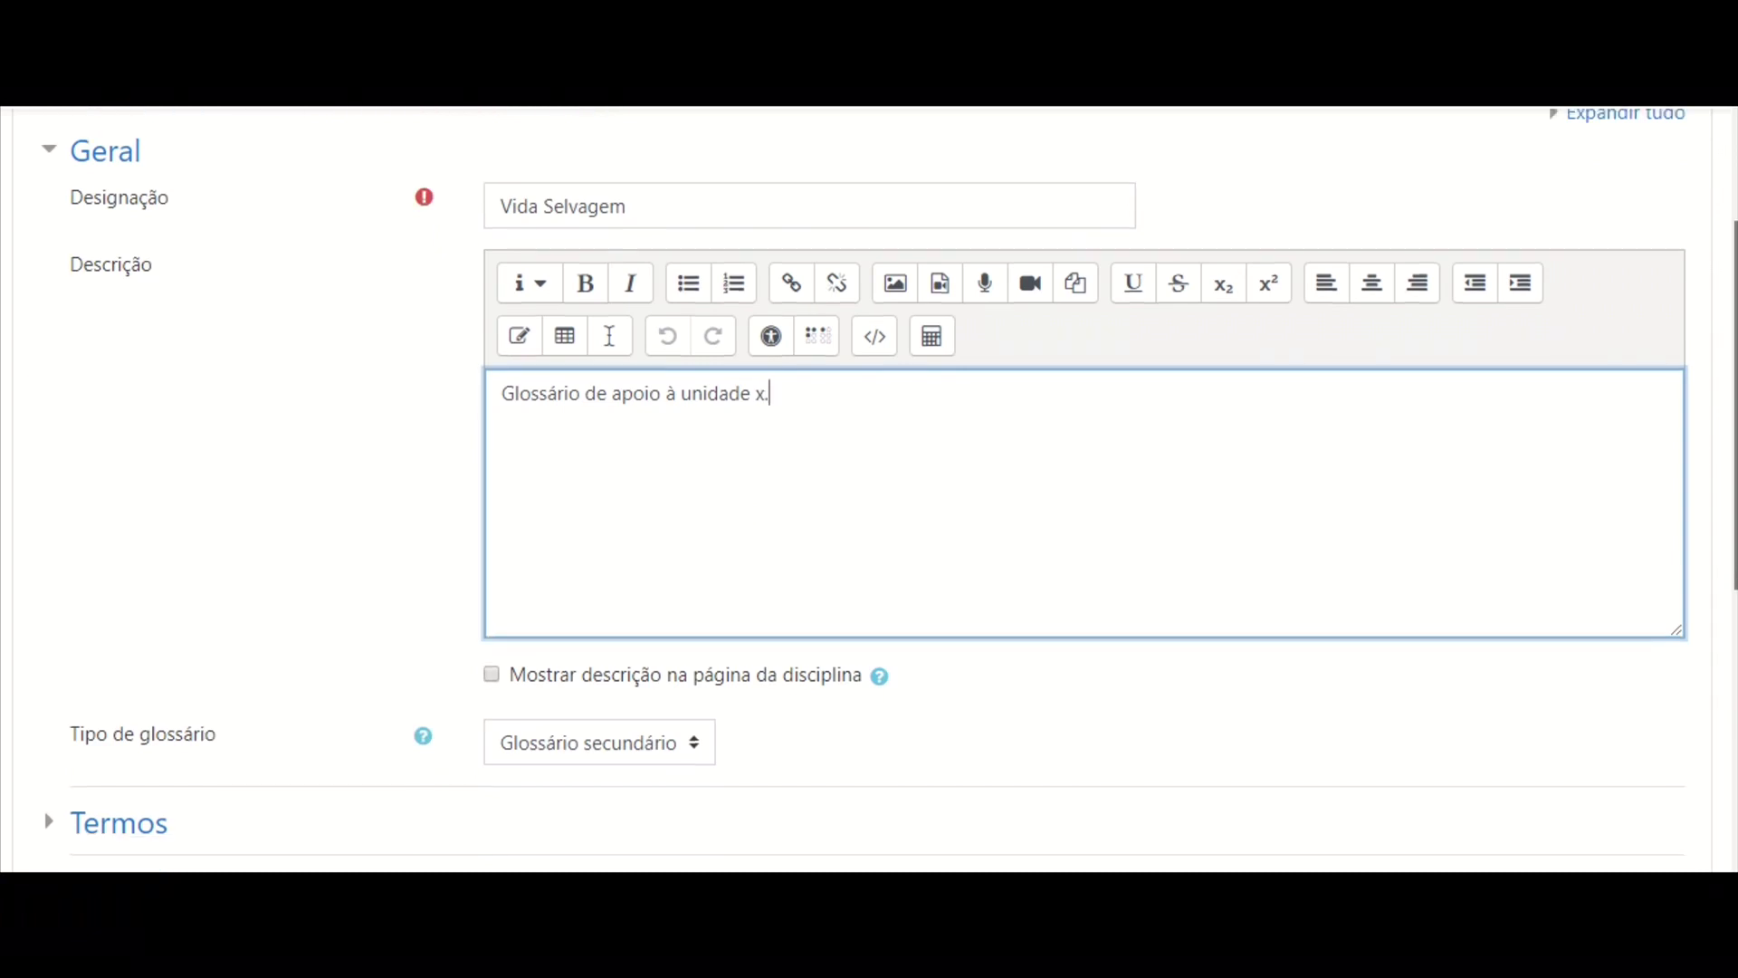
scroll(869, 489, down, 1)
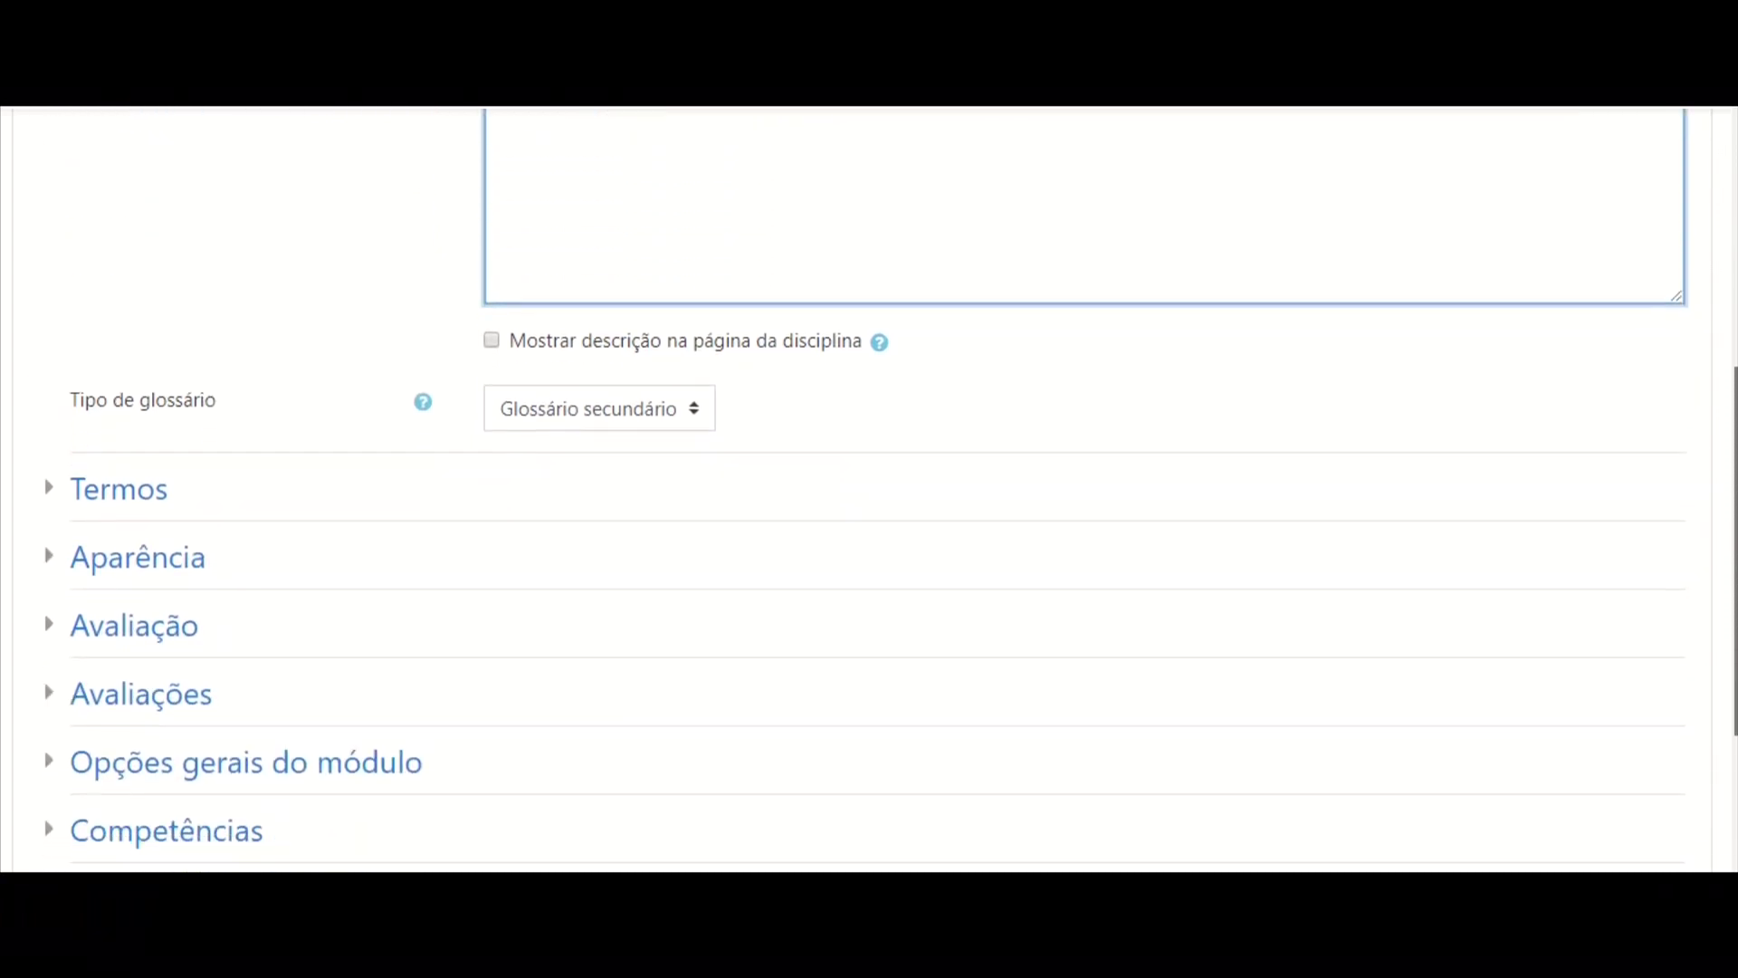
click(653, 418)
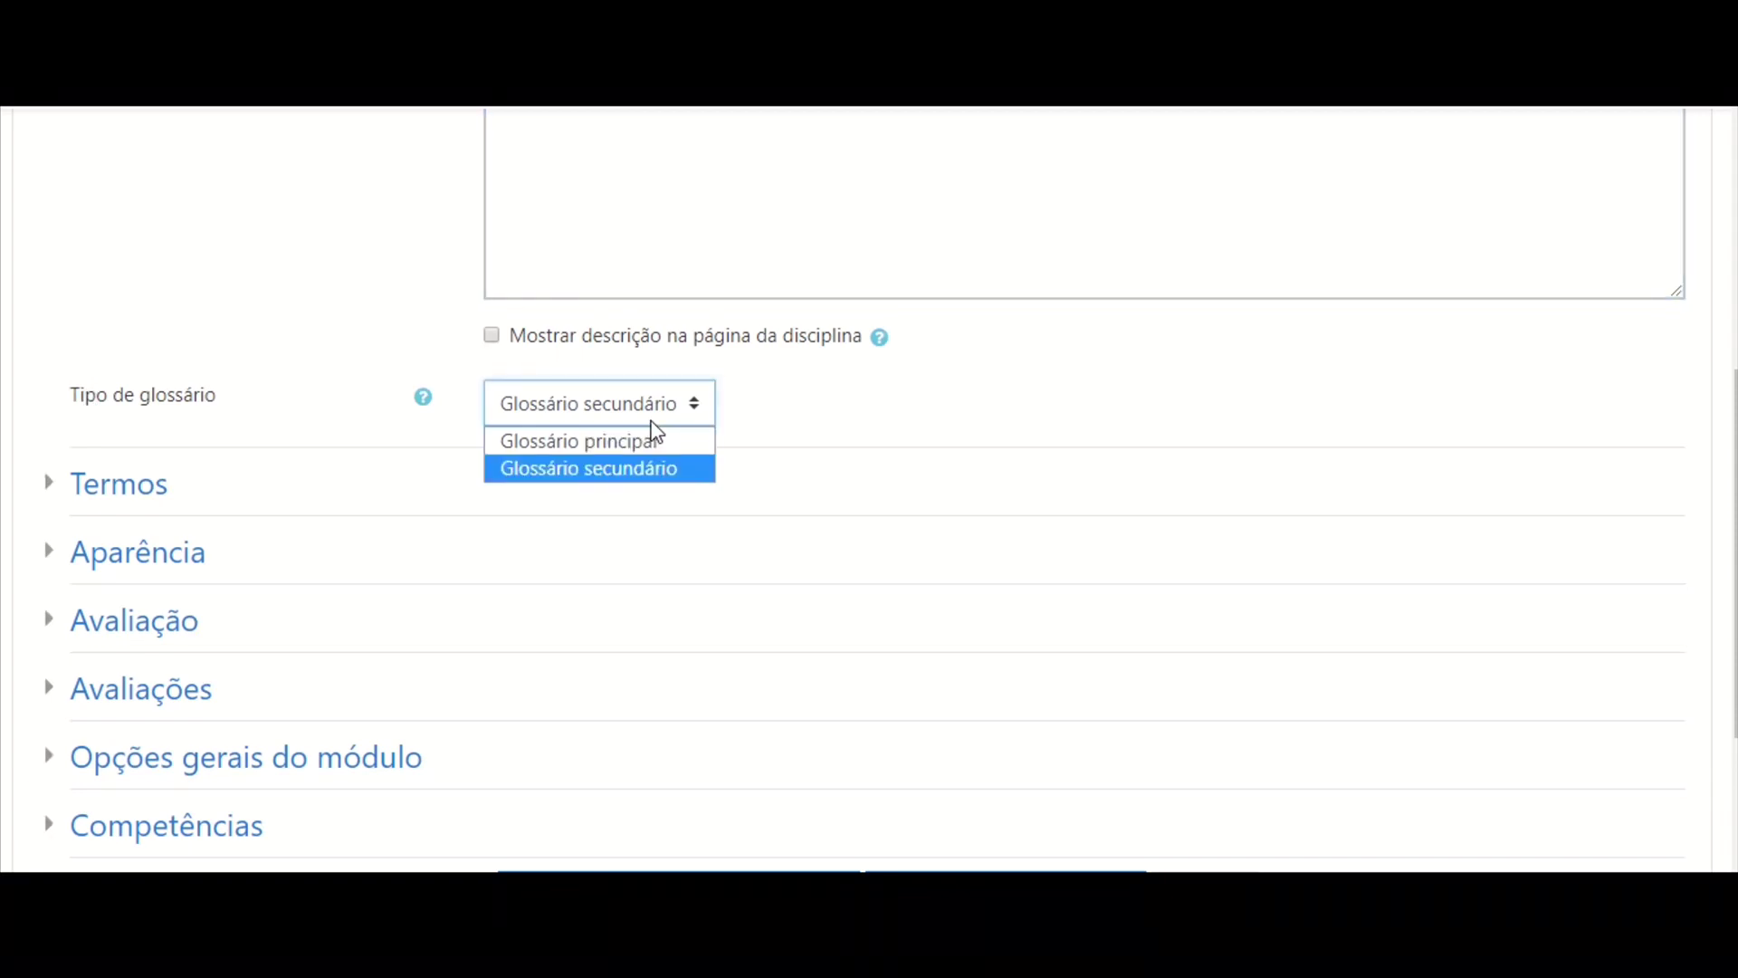
click(652, 421)
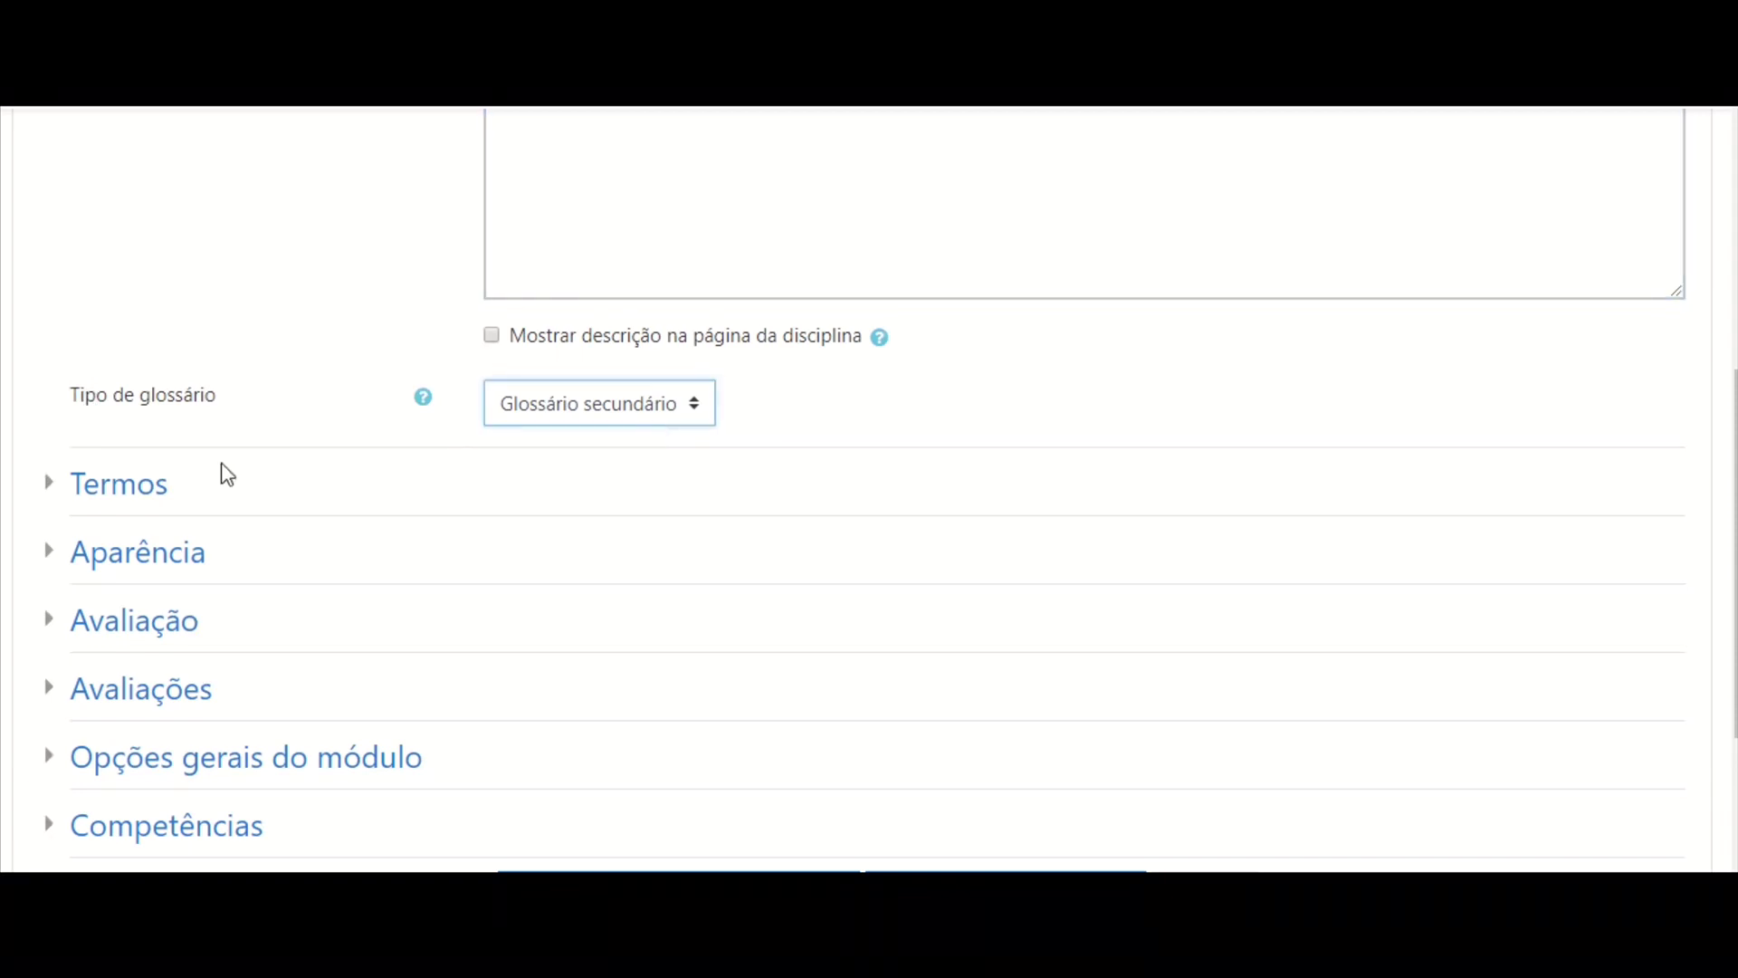
click(126, 493)
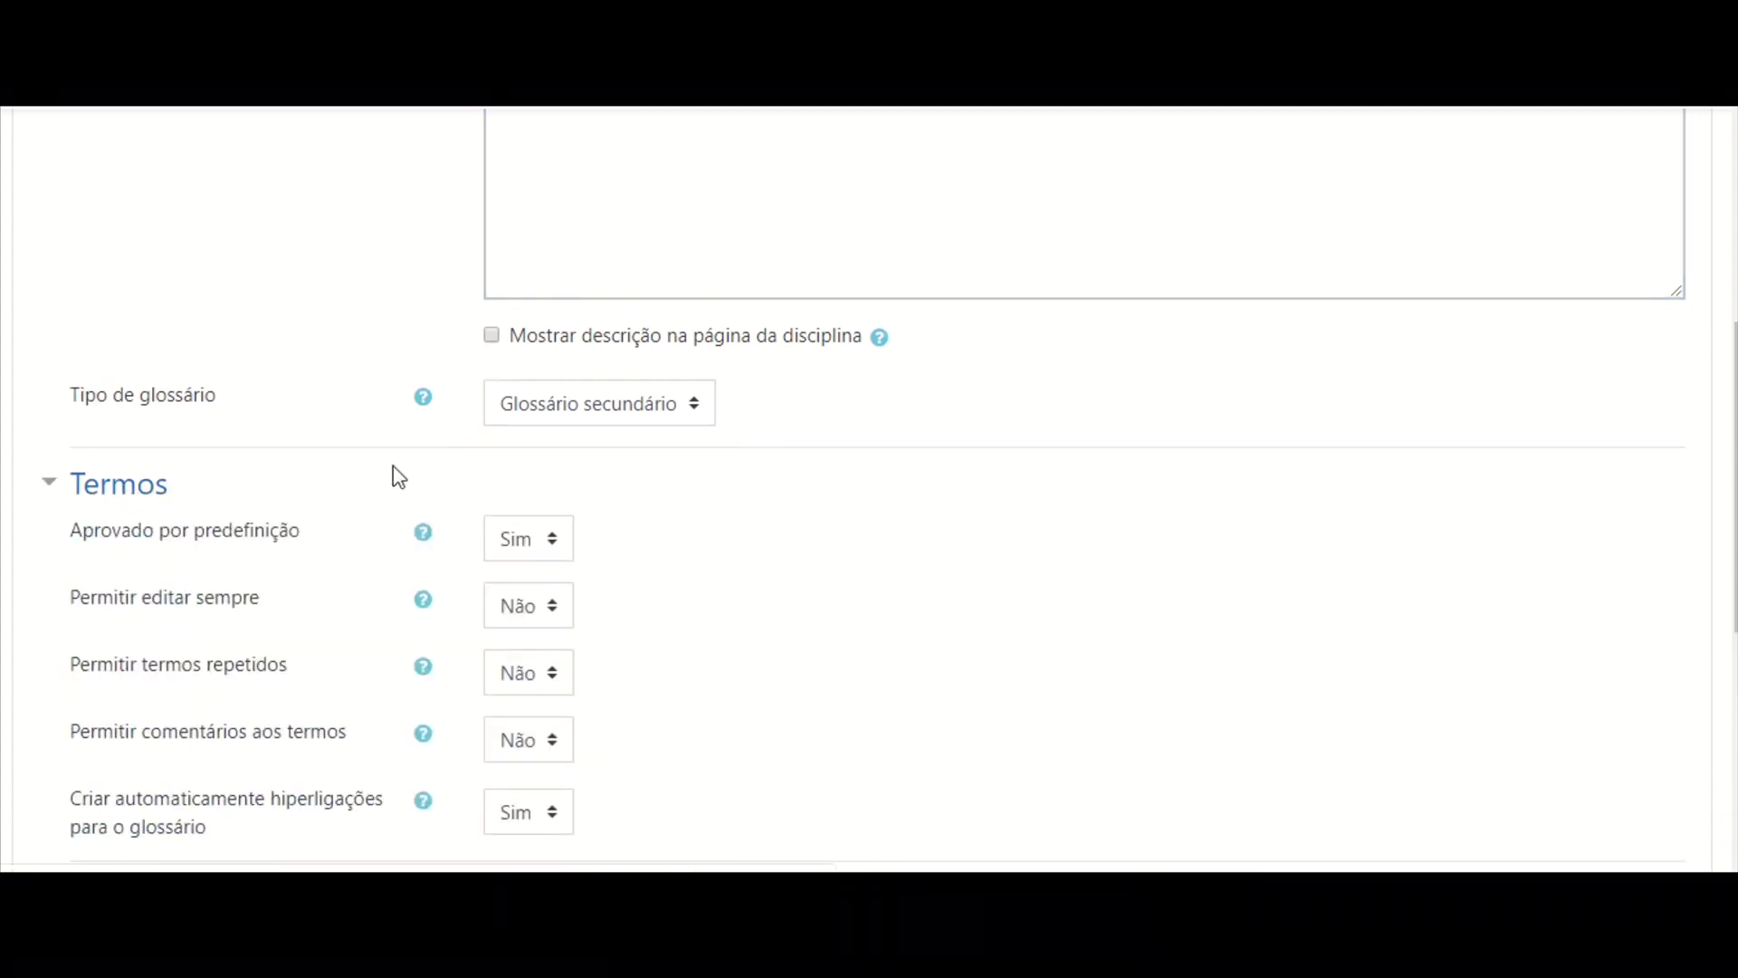
scroll(1735, 461, down, 3)
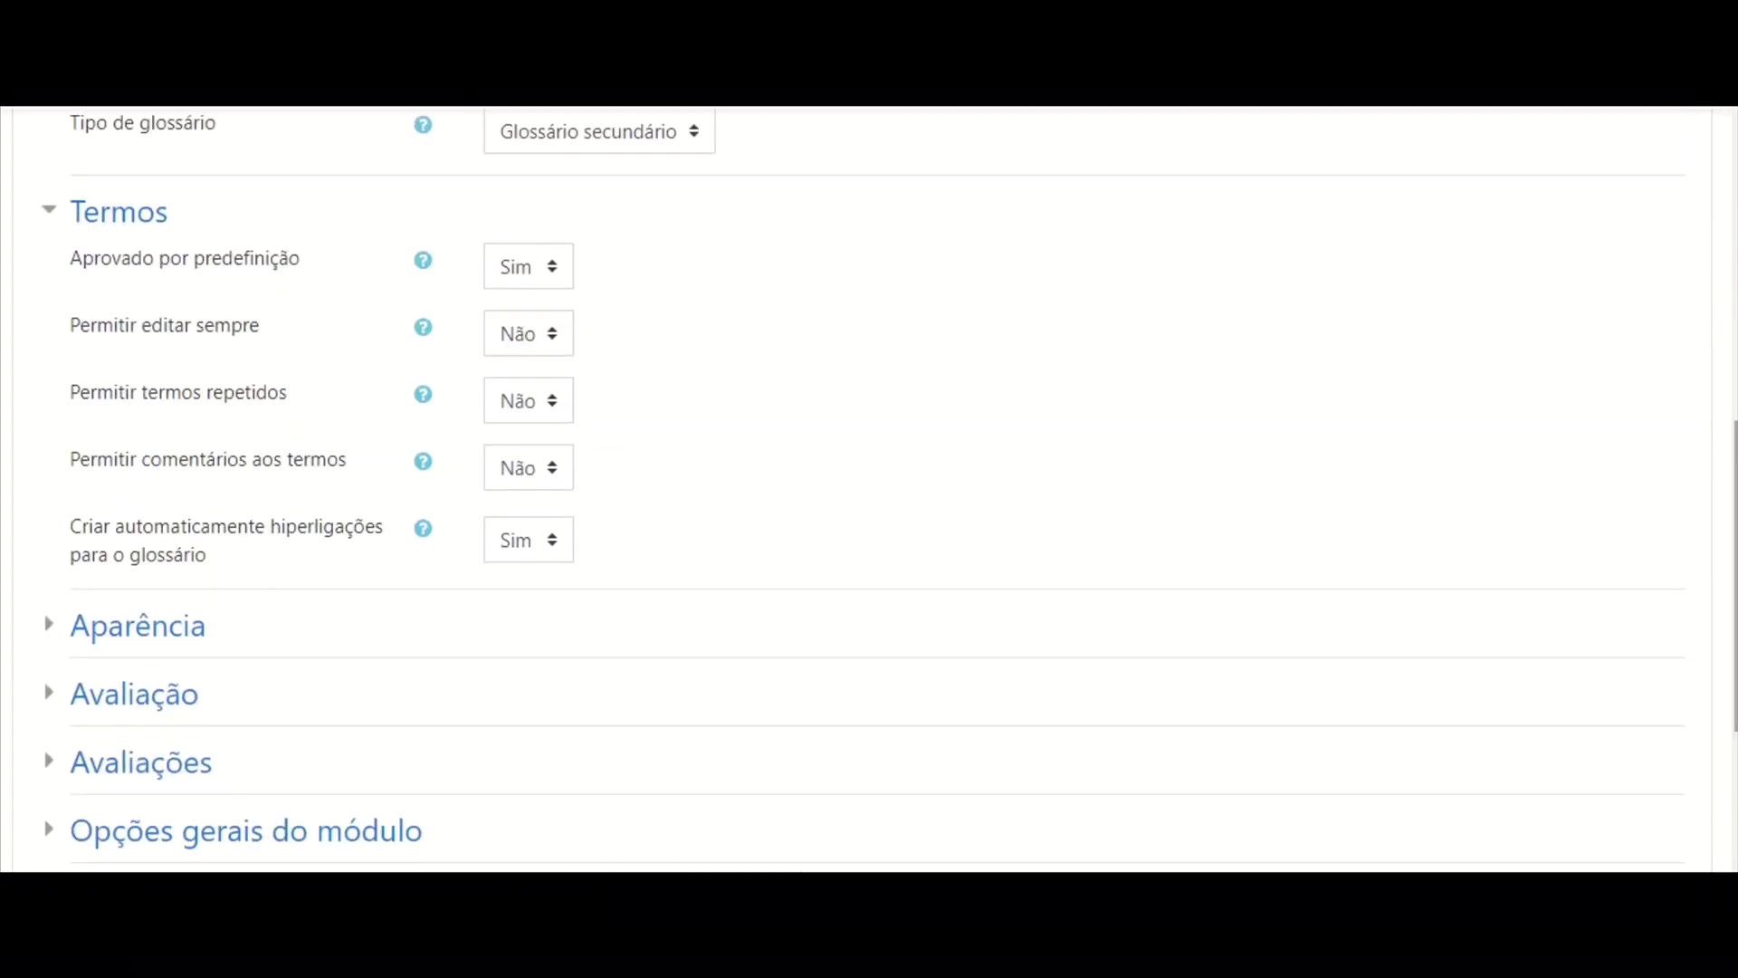
scroll(1734, 634, down, 4)
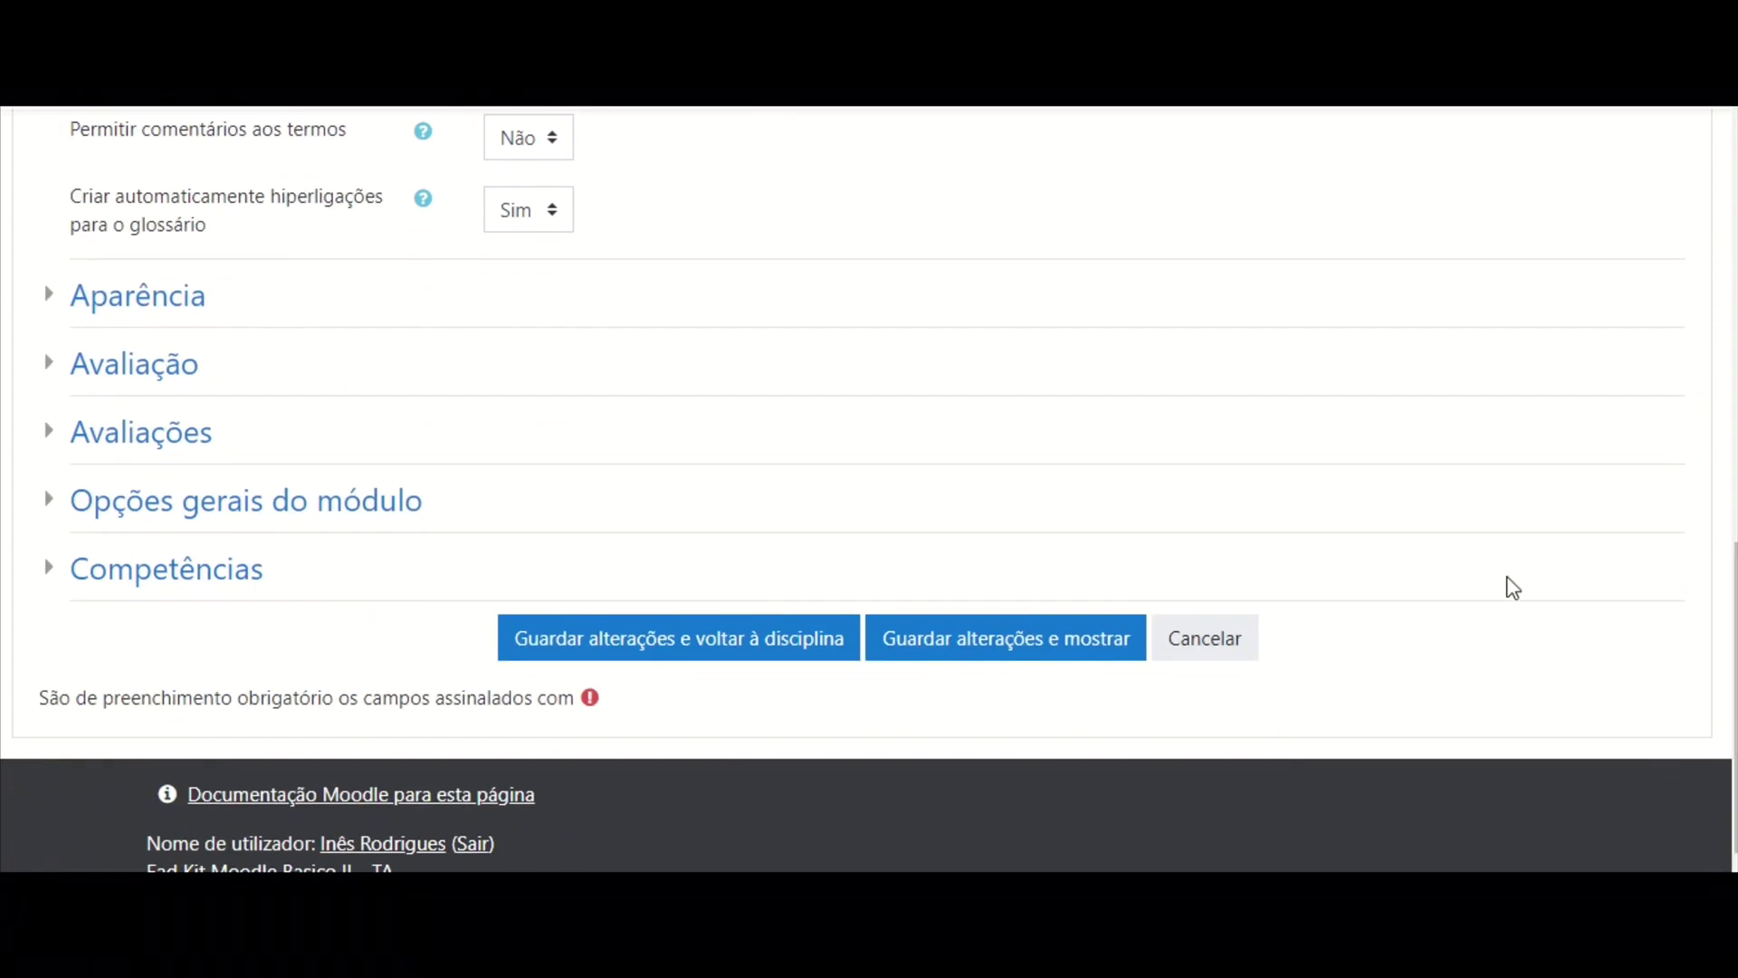
click(795, 656)
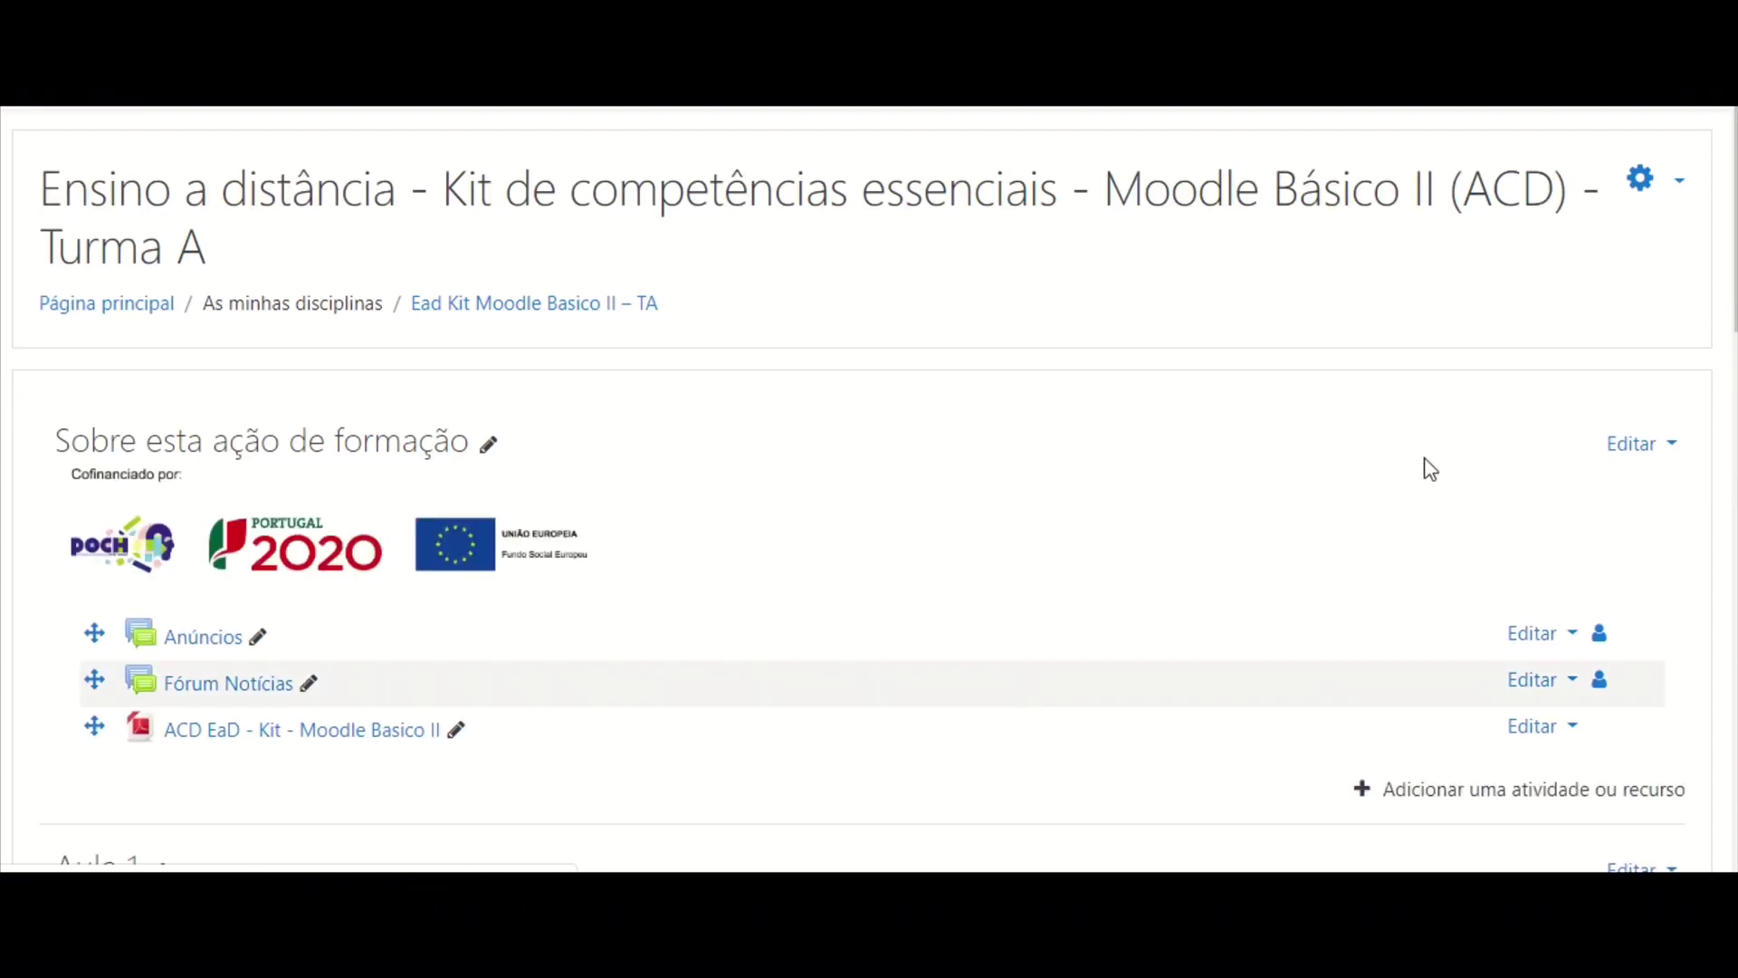
- Open the Vida Selvagem glossary and start a new term with the concept "pirilampo"
scroll(1598, 348, down, 7)
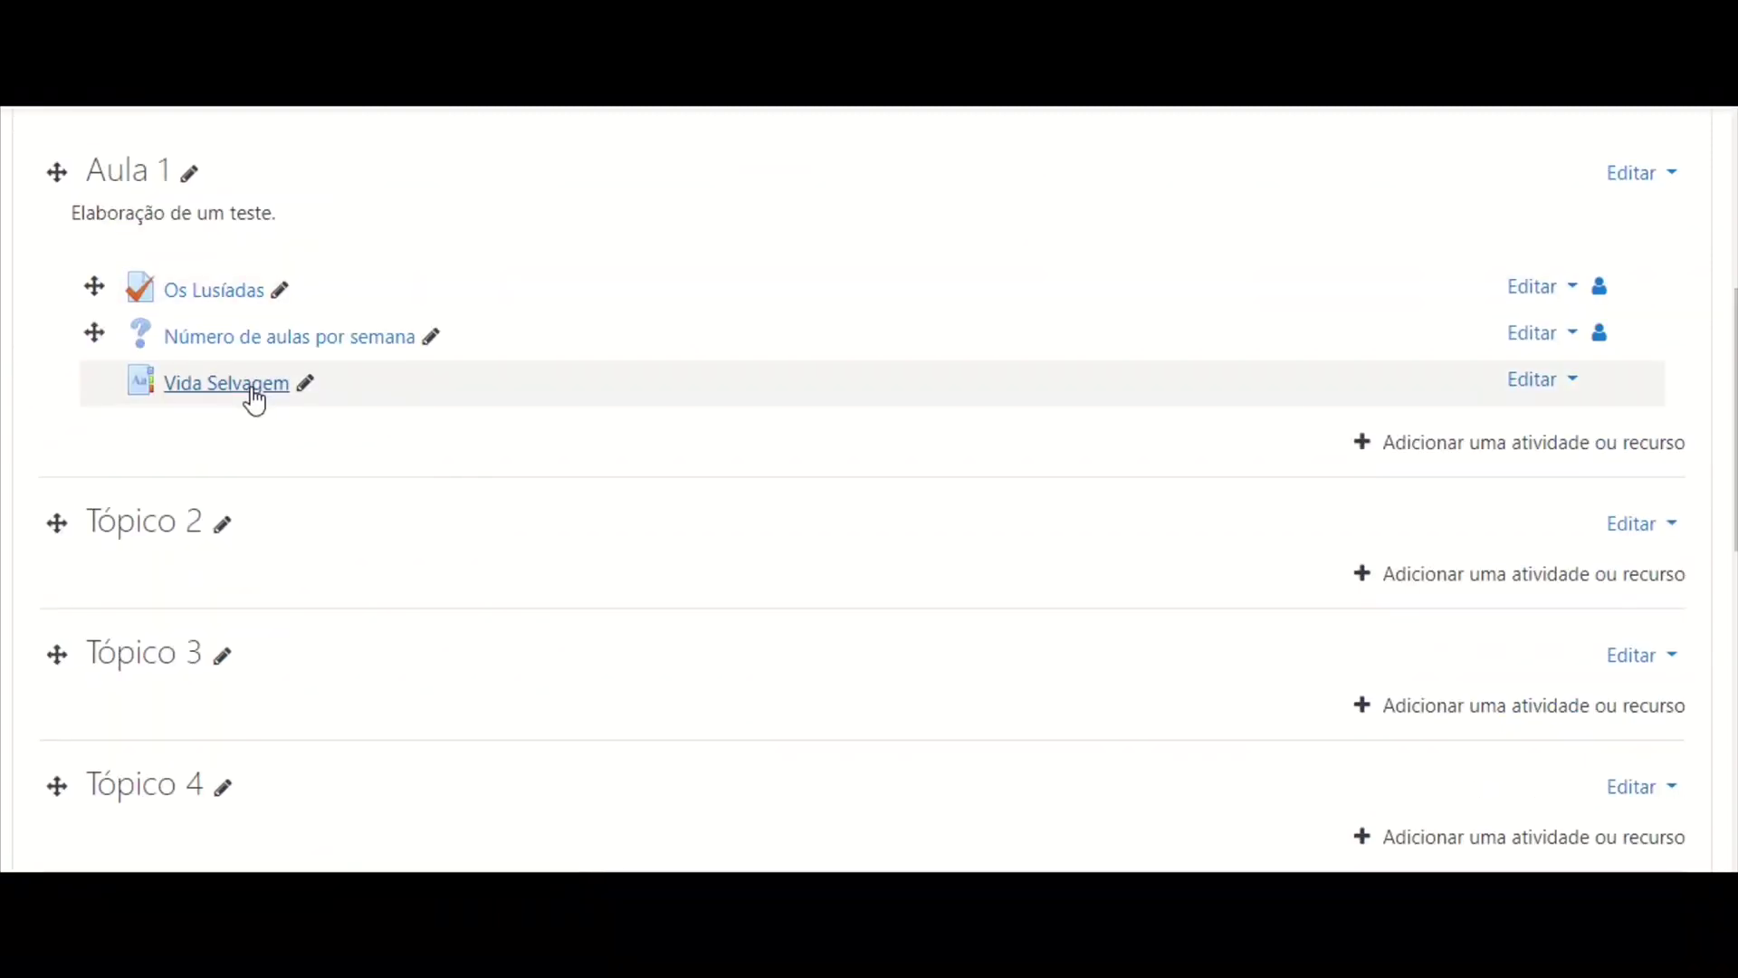
click(226, 383)
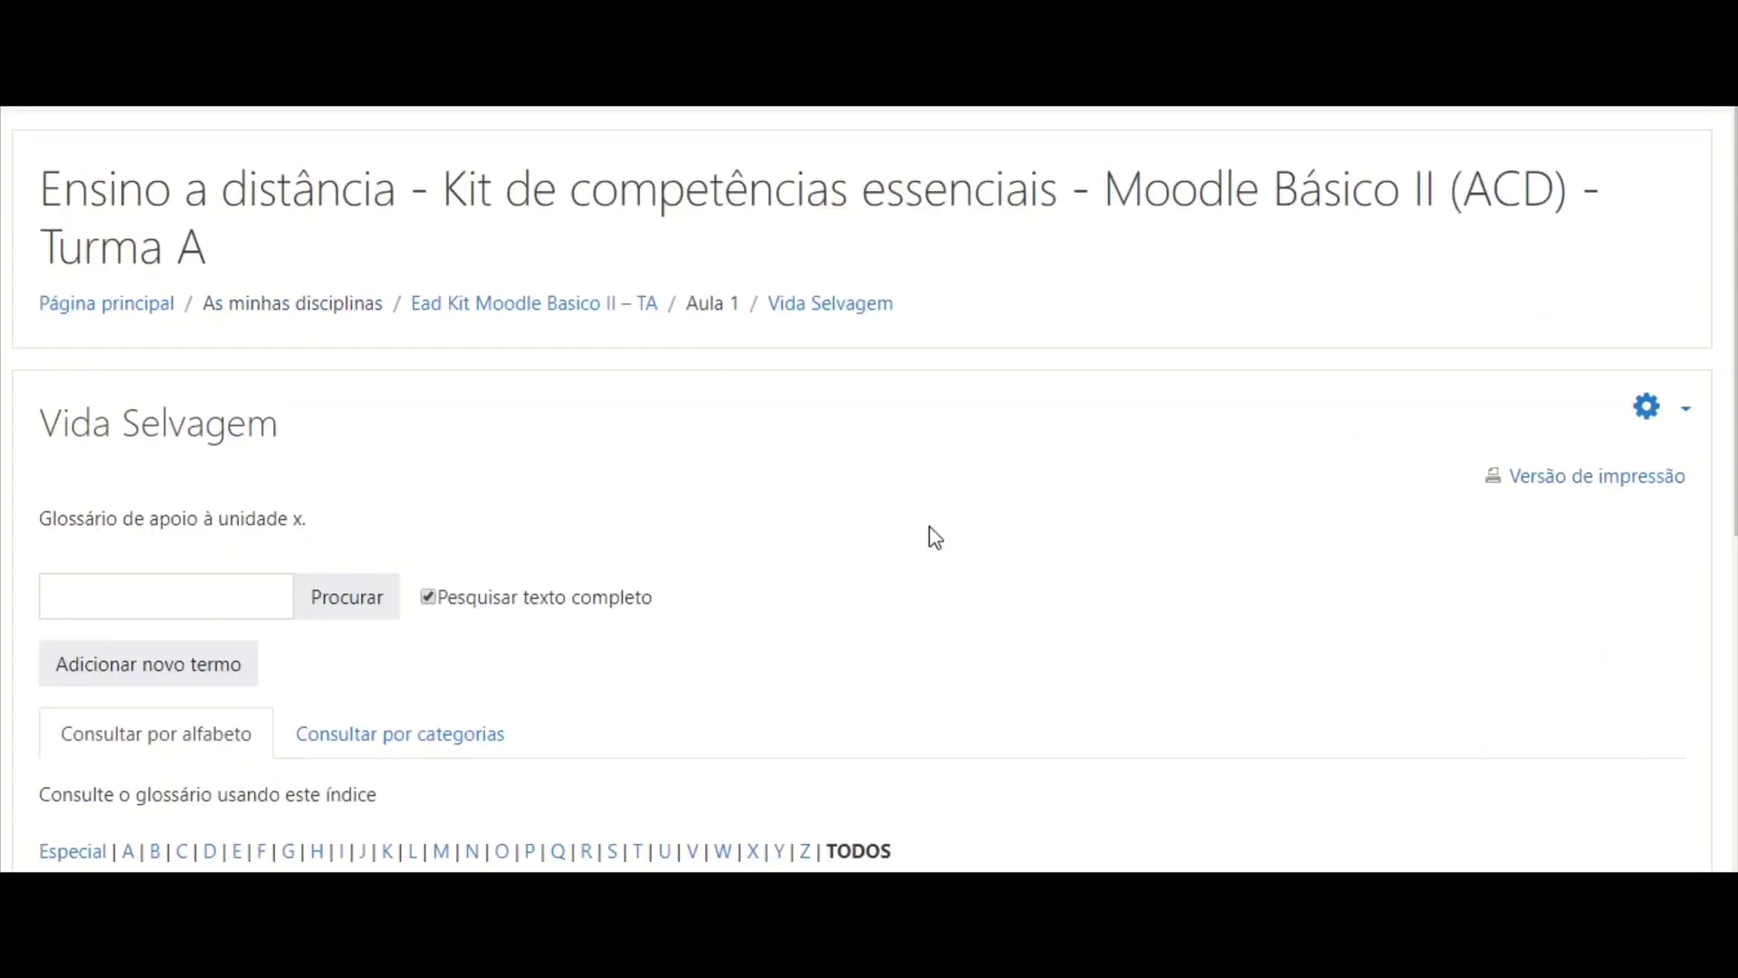
click(134, 683)
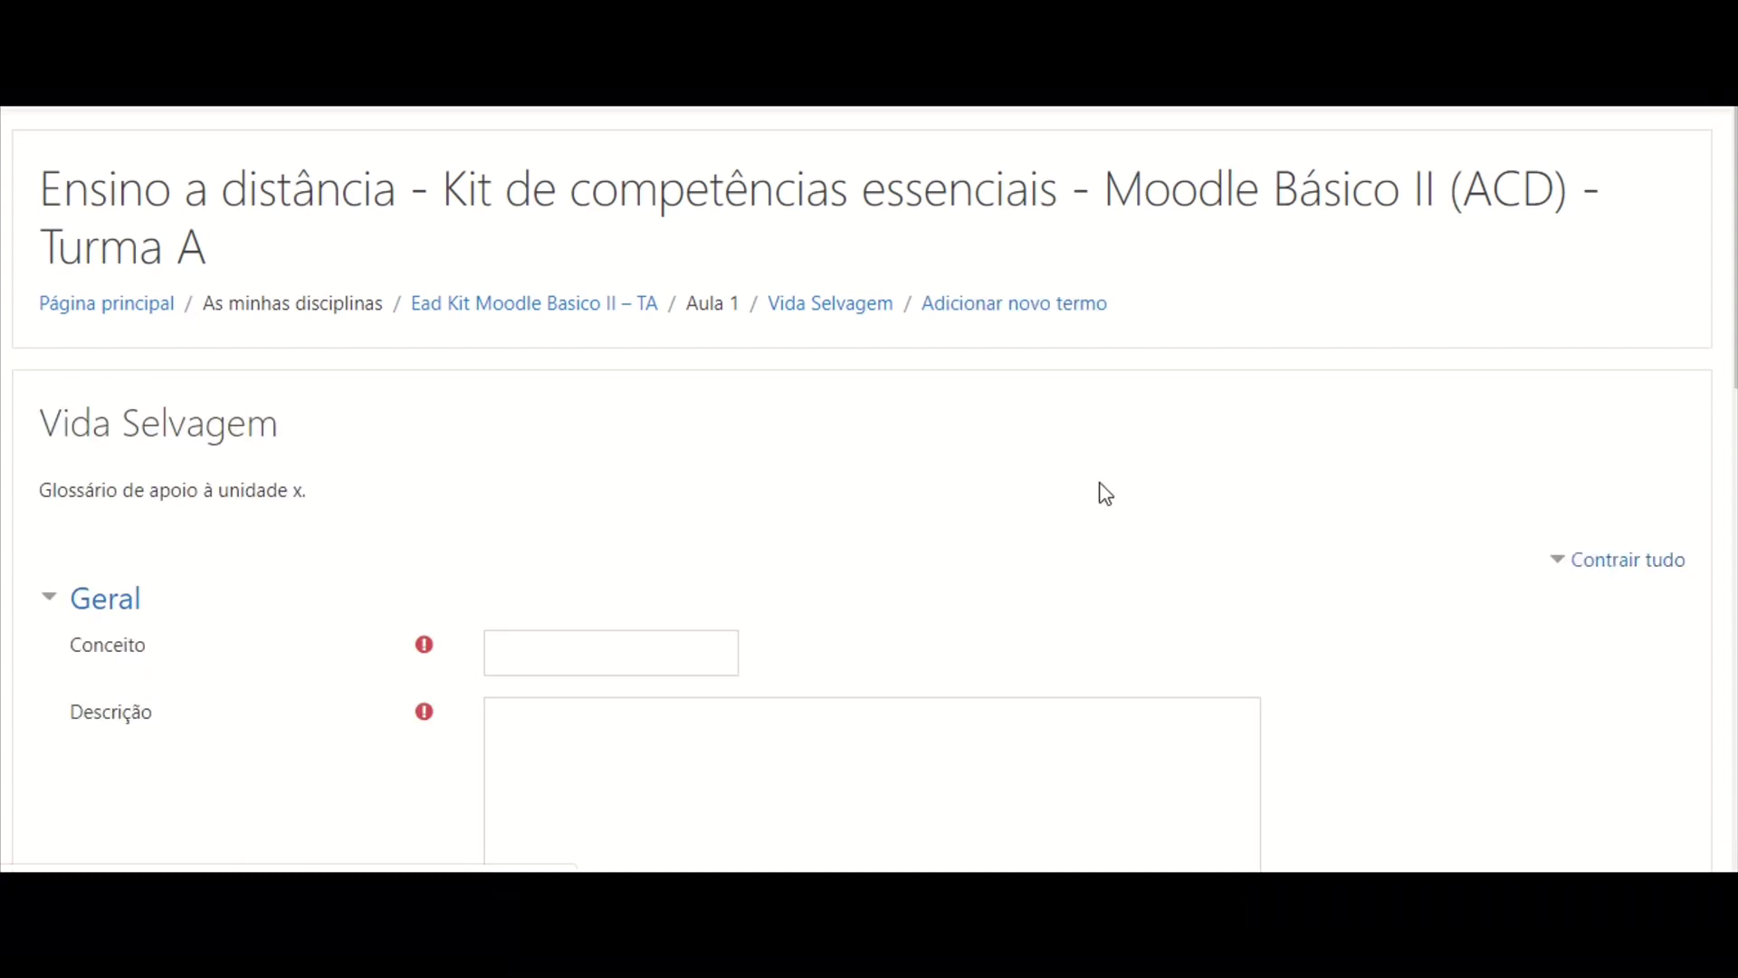
click(663, 651)
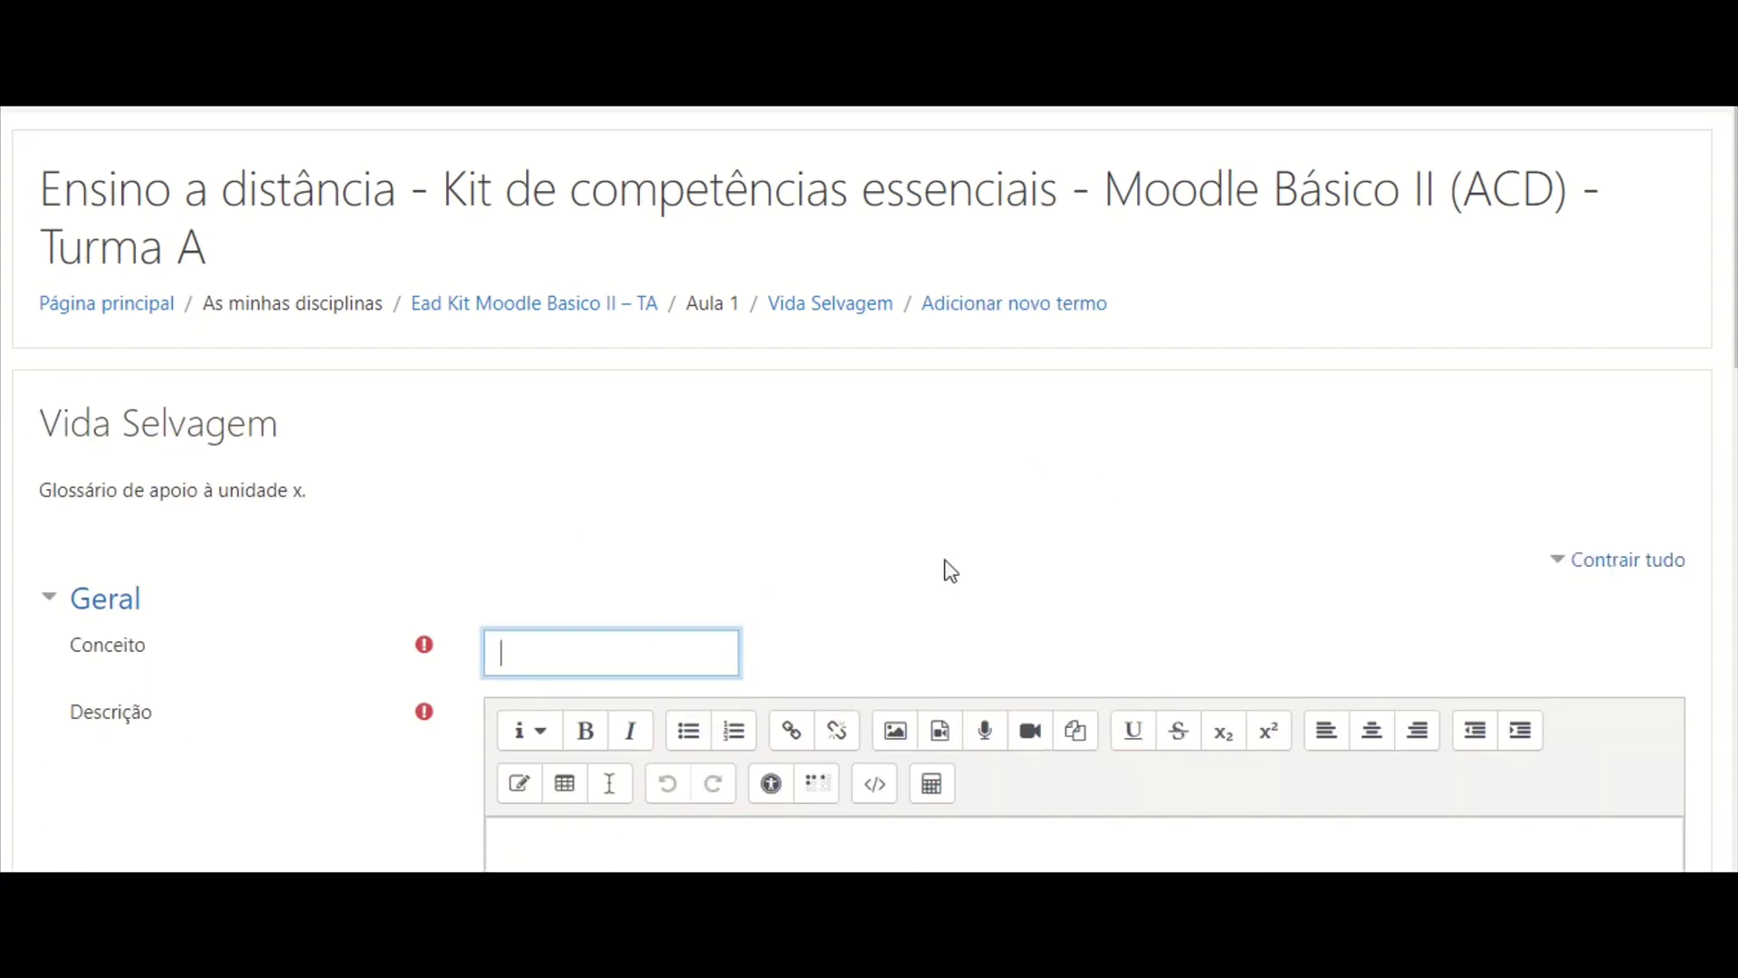
text(pirilampo)
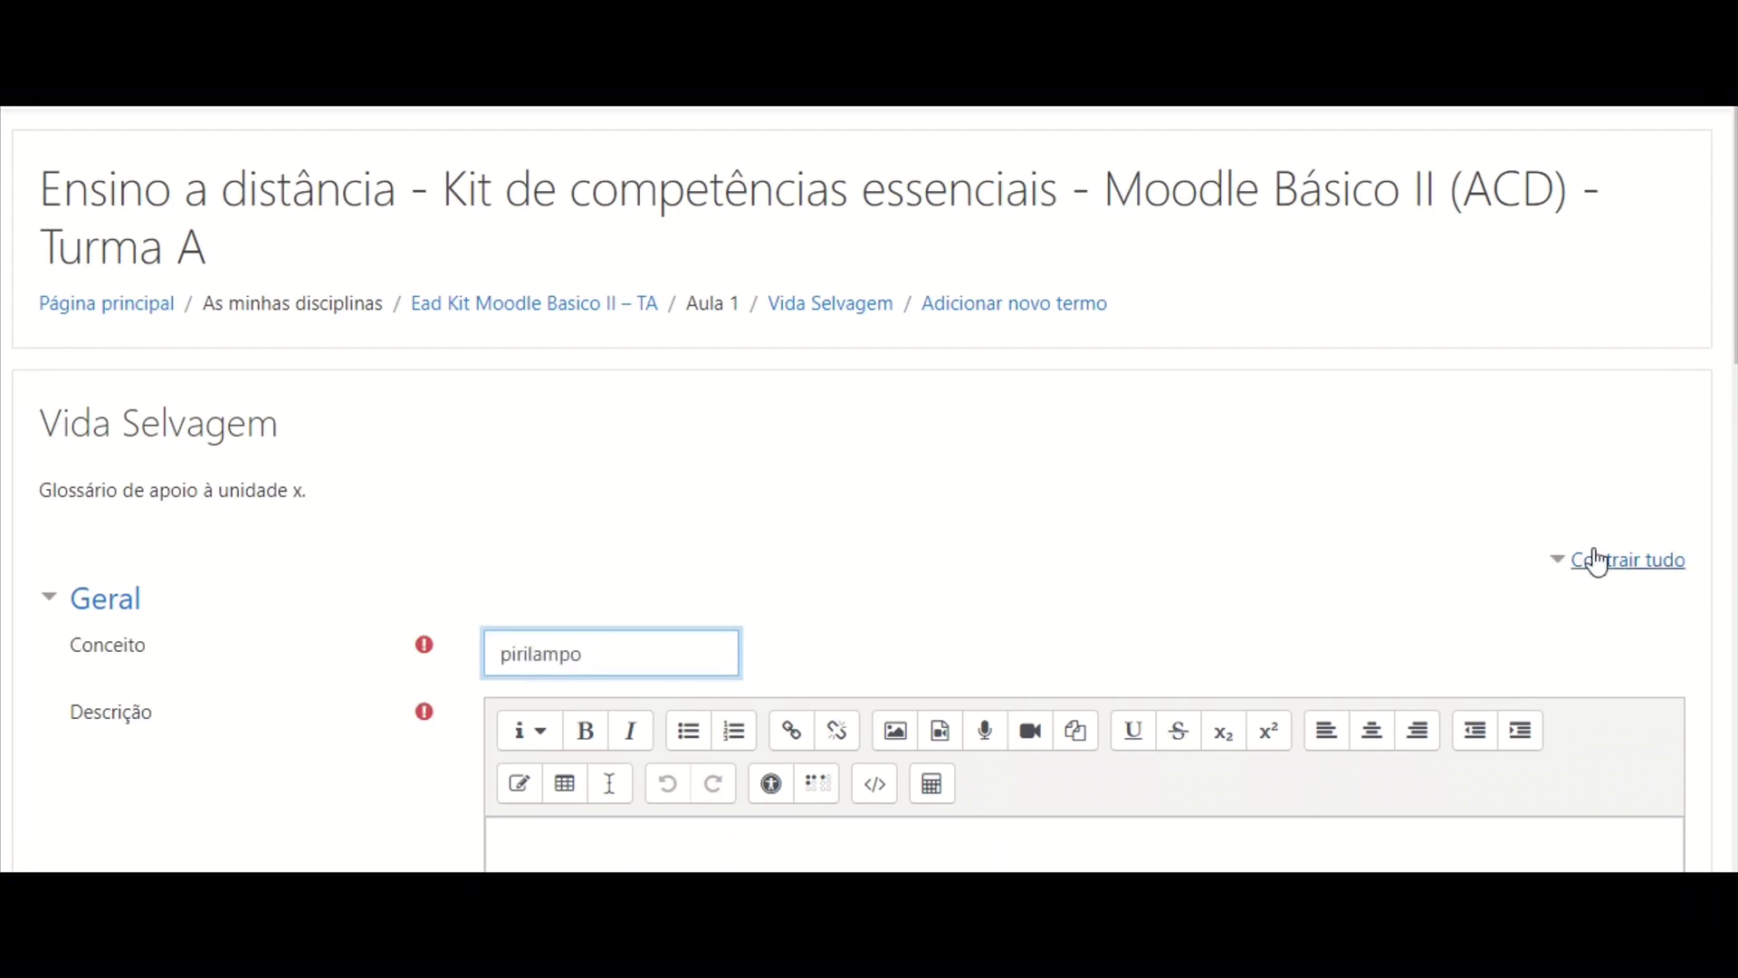
- Enter "o pirilampo é ..." as the description of the term pirilampo
scroll(1141, 493, down, 1)
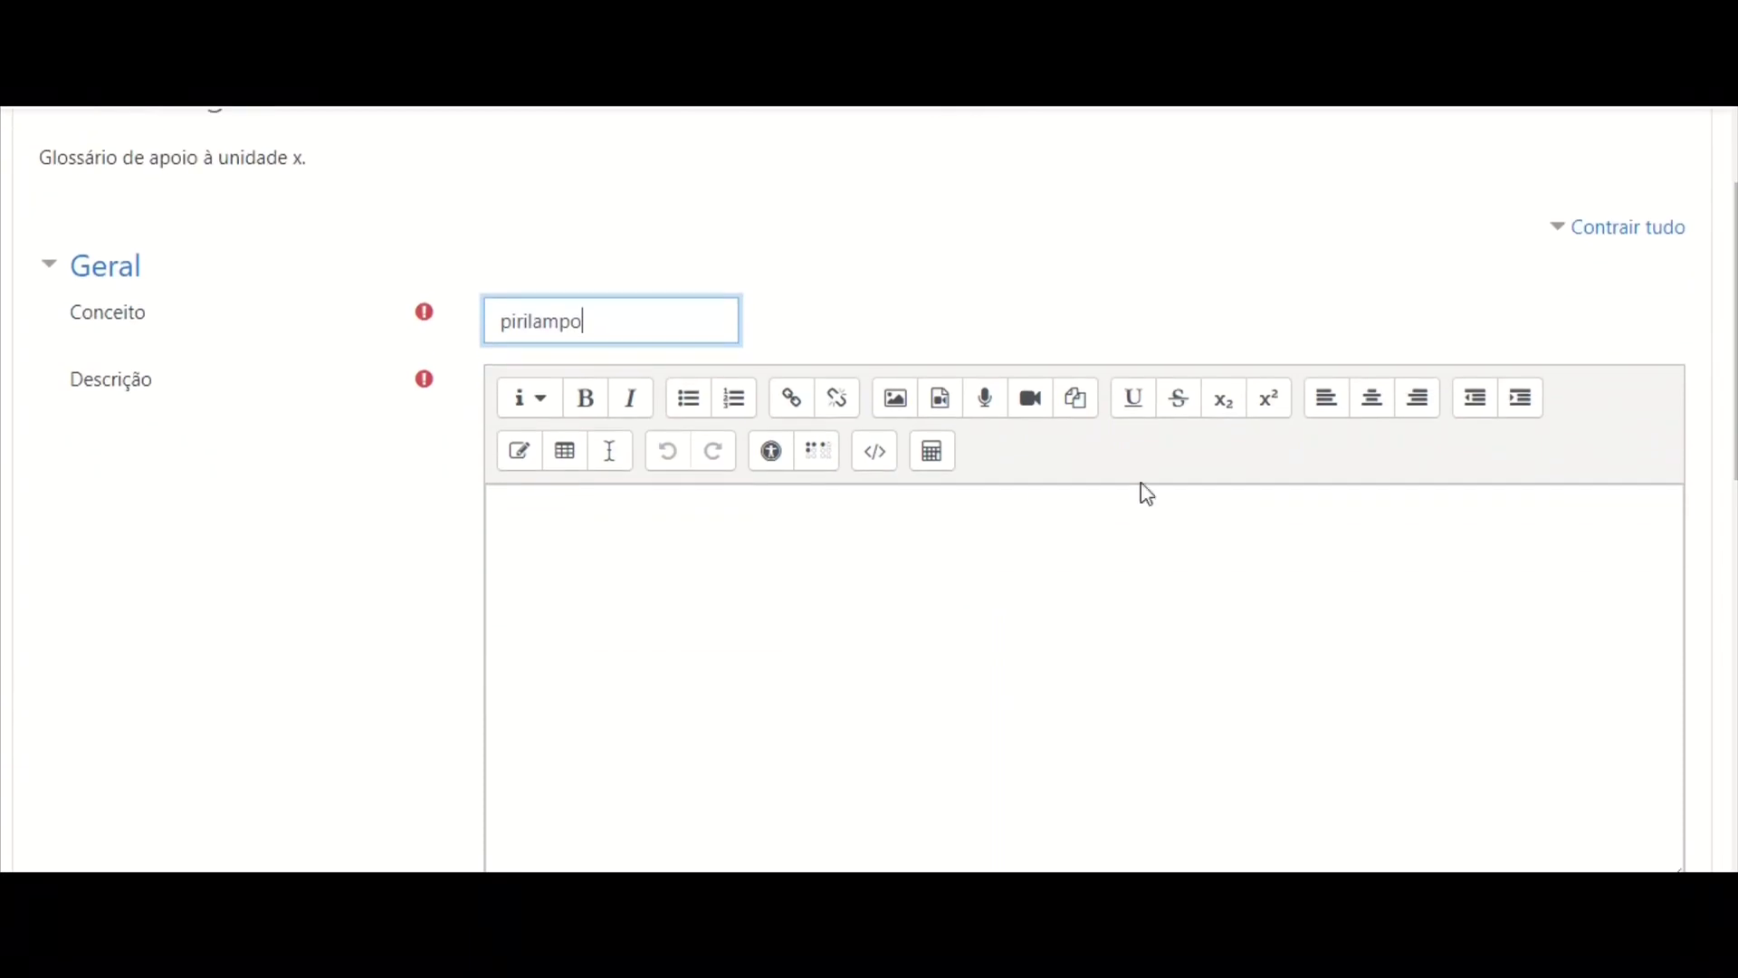
click(997, 505)
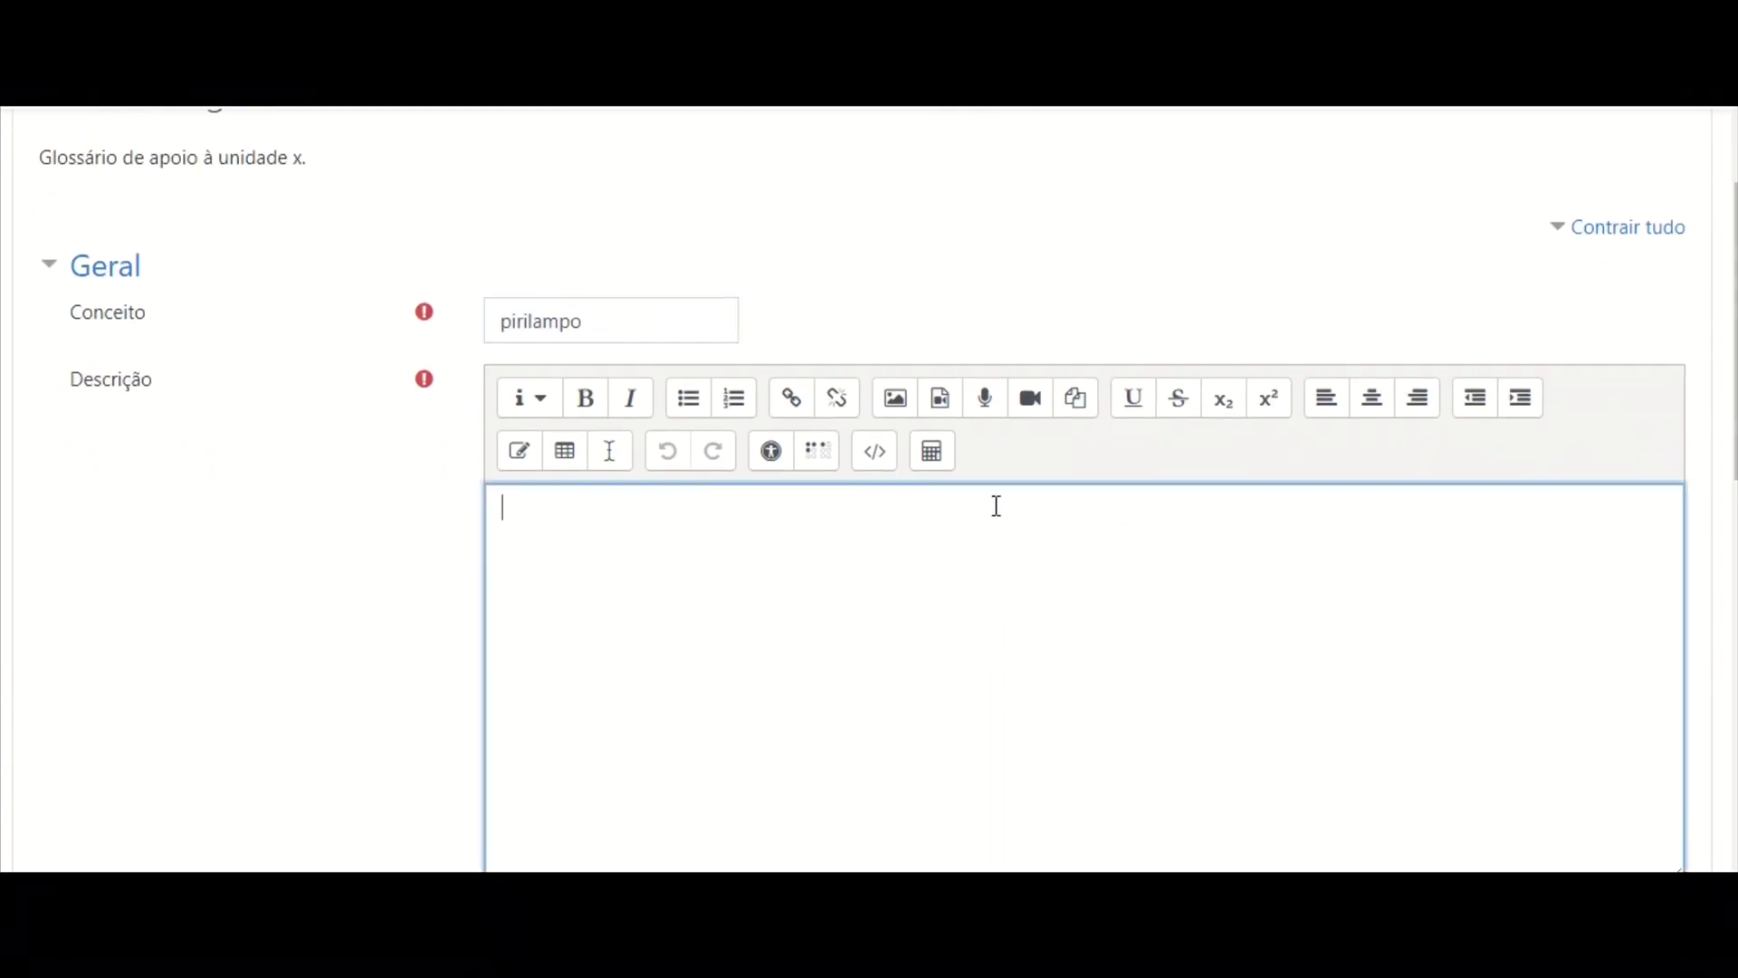
text(o pirilampo é ...)
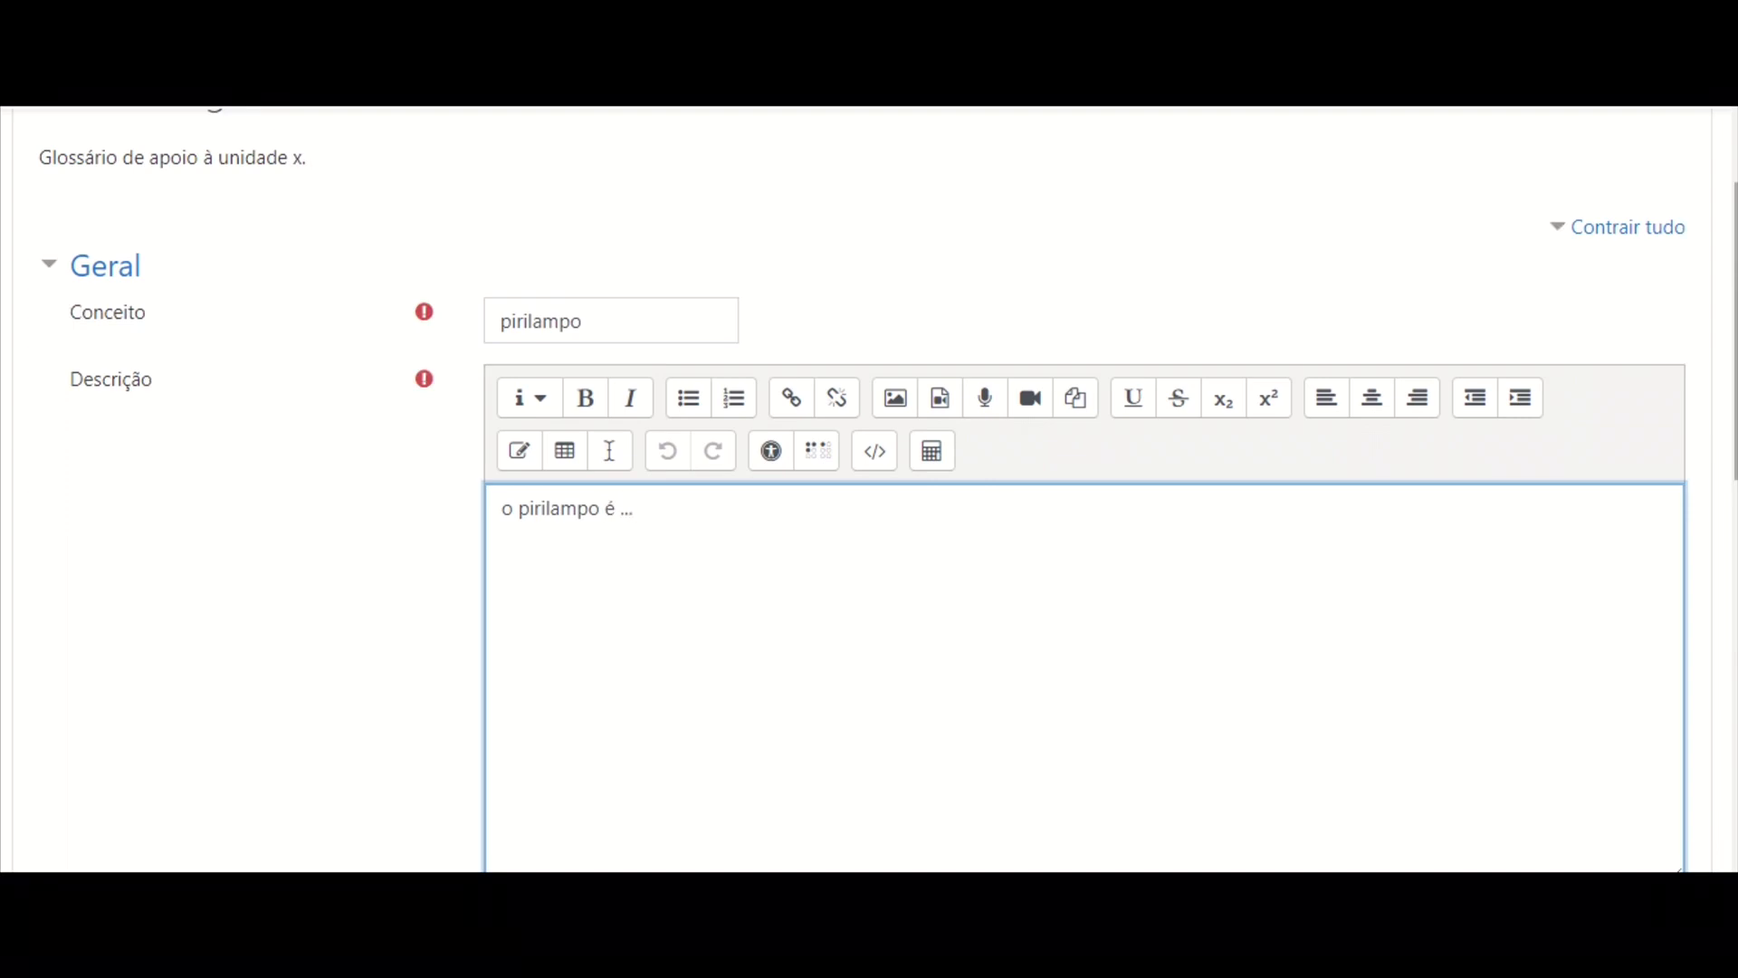
- Give the term the keyword "ser vivo" and save it without an attachment or automatic links
scroll(903, 491, down, 4)
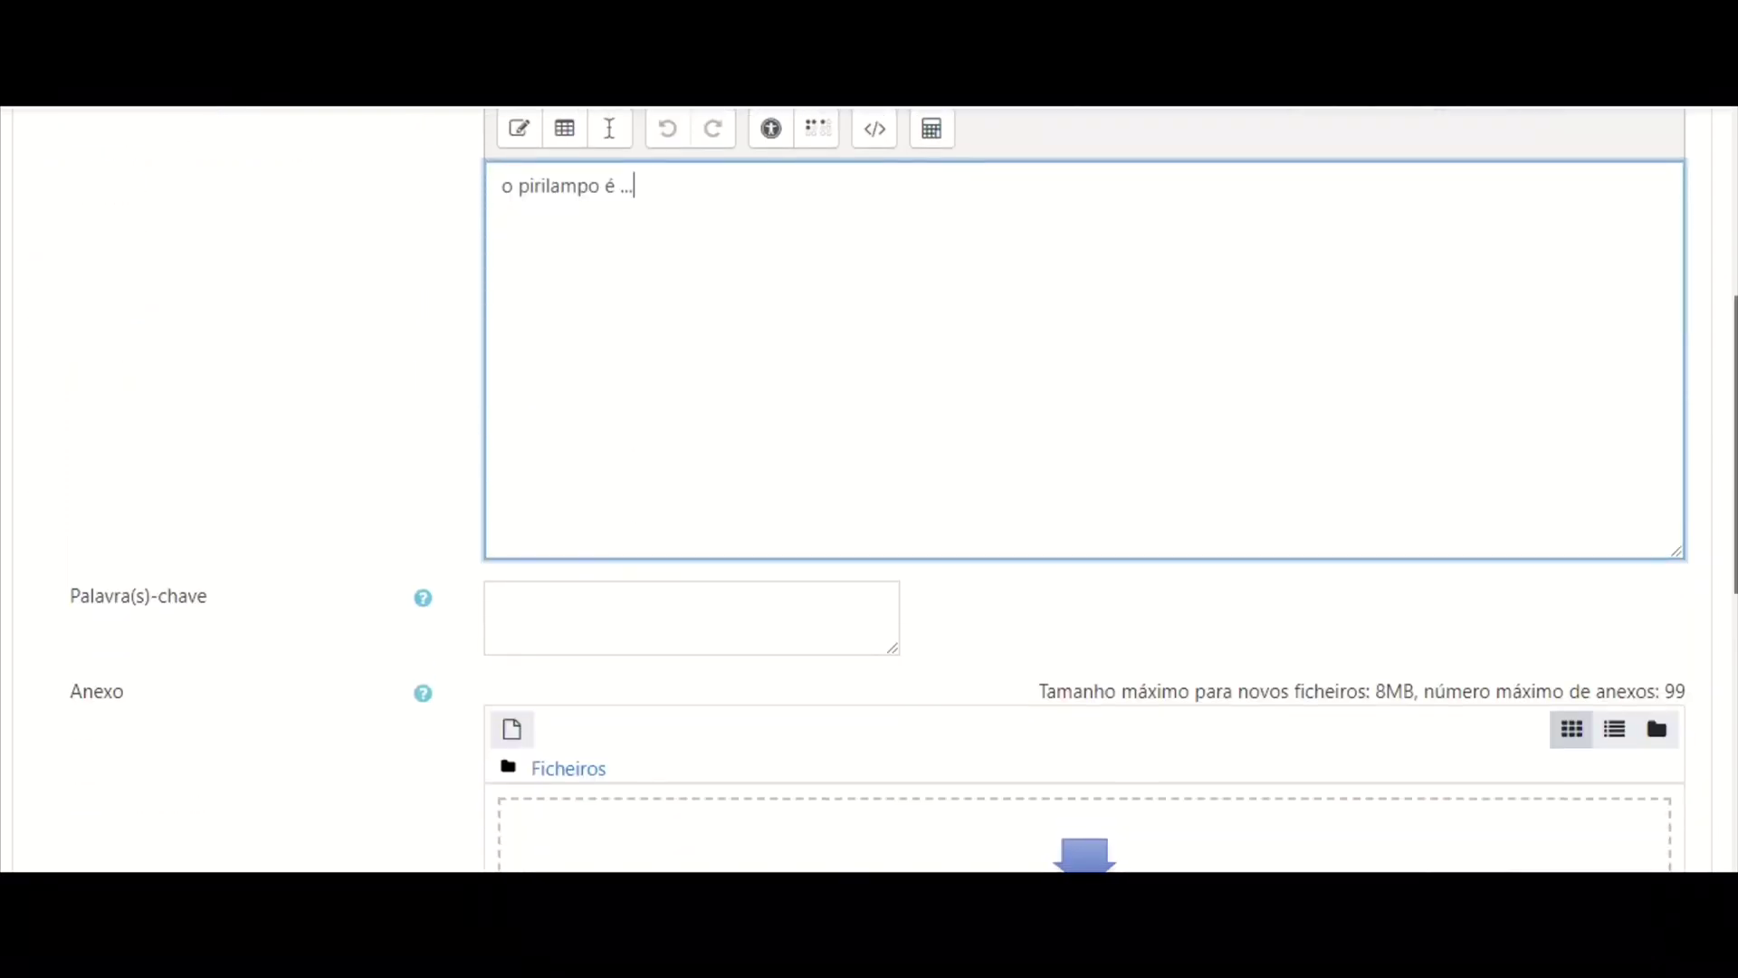
scroll(791, 480, down, 1)
click(758, 541)
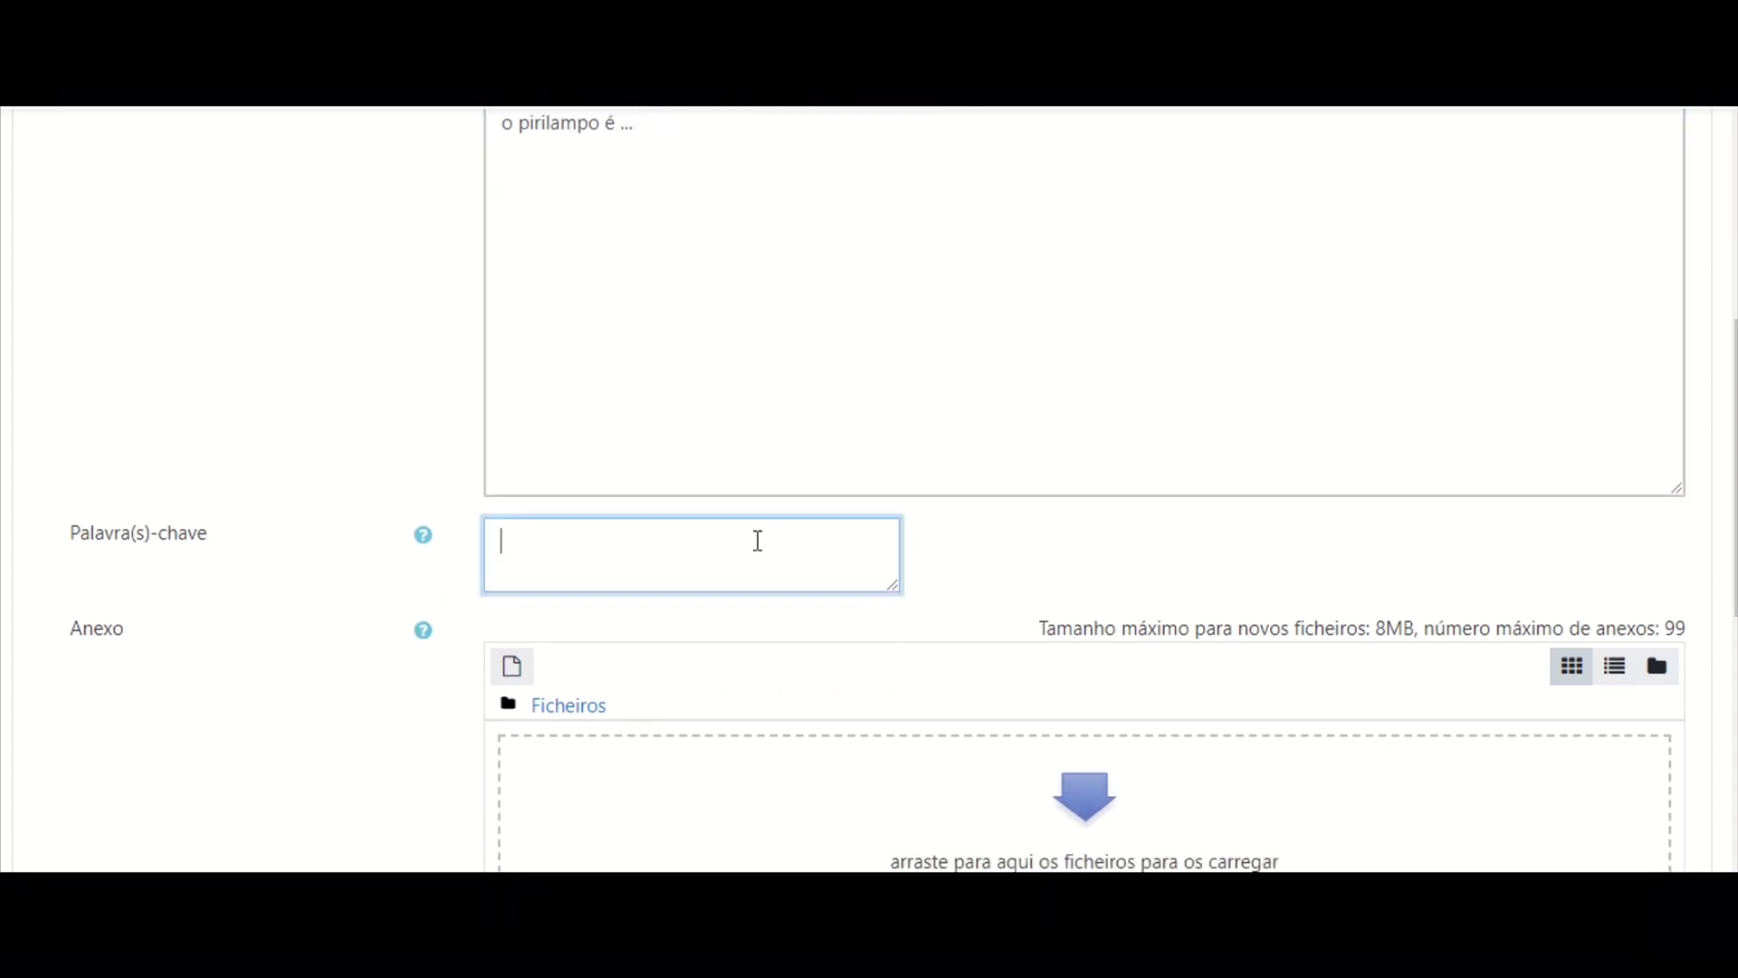
text(se)
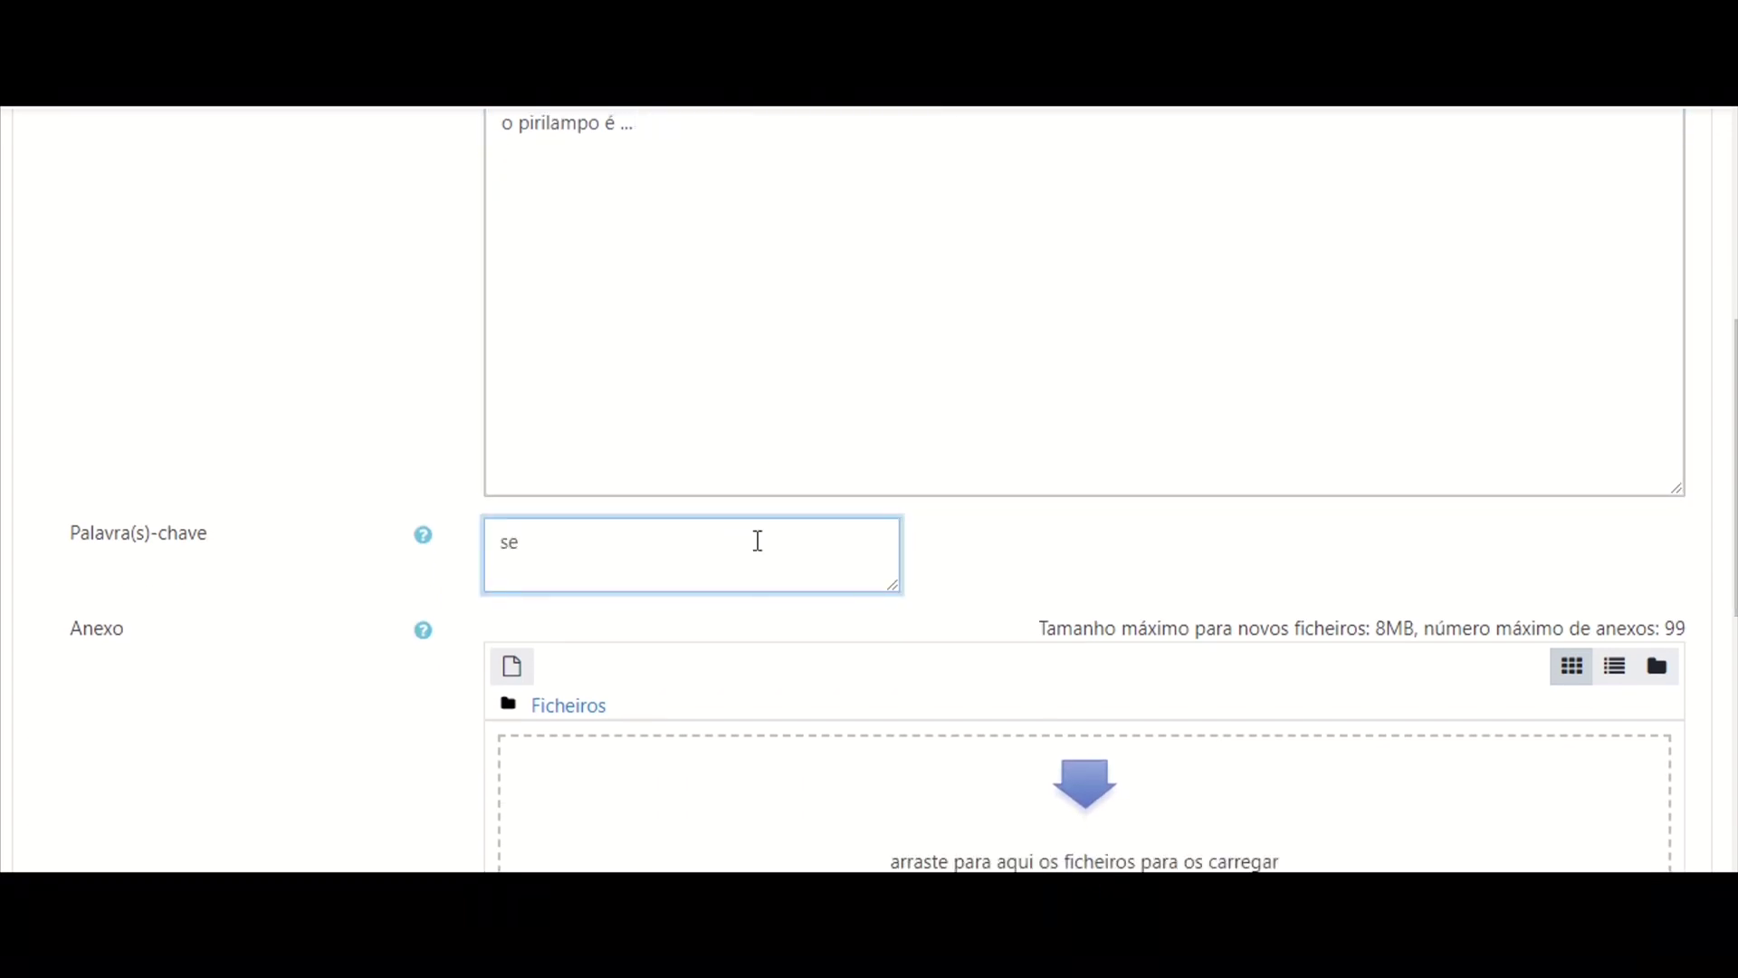
text(r vivo)
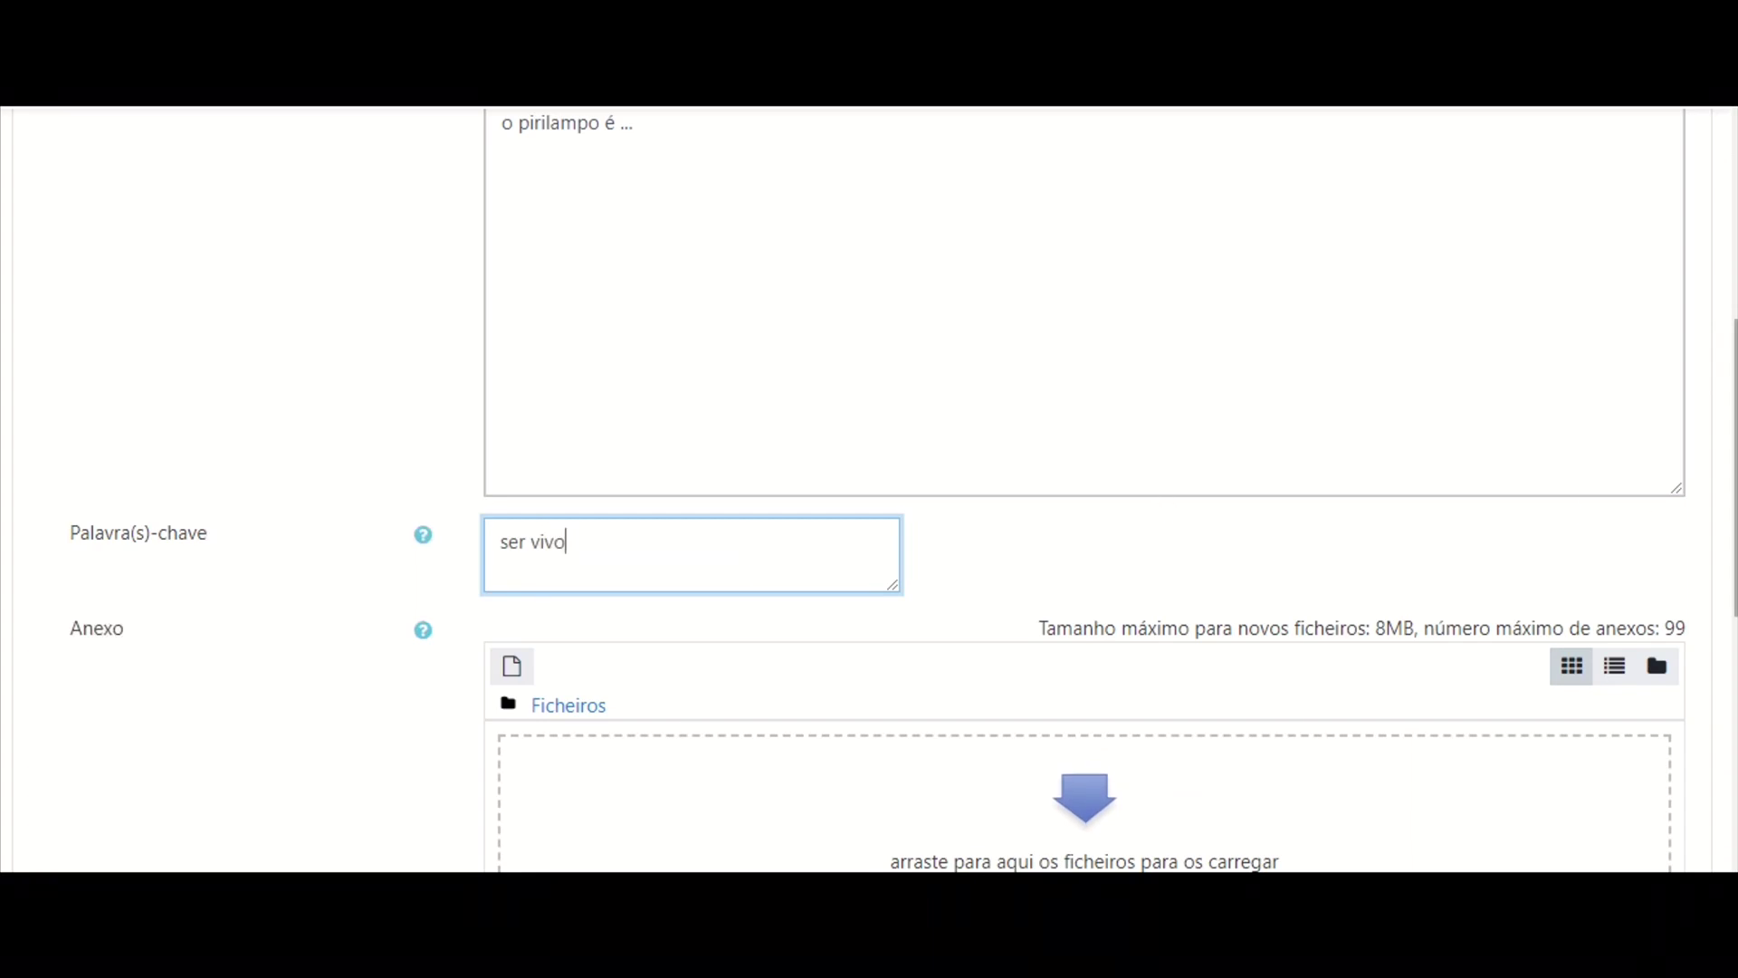
scroll(1082, 489, down, 4)
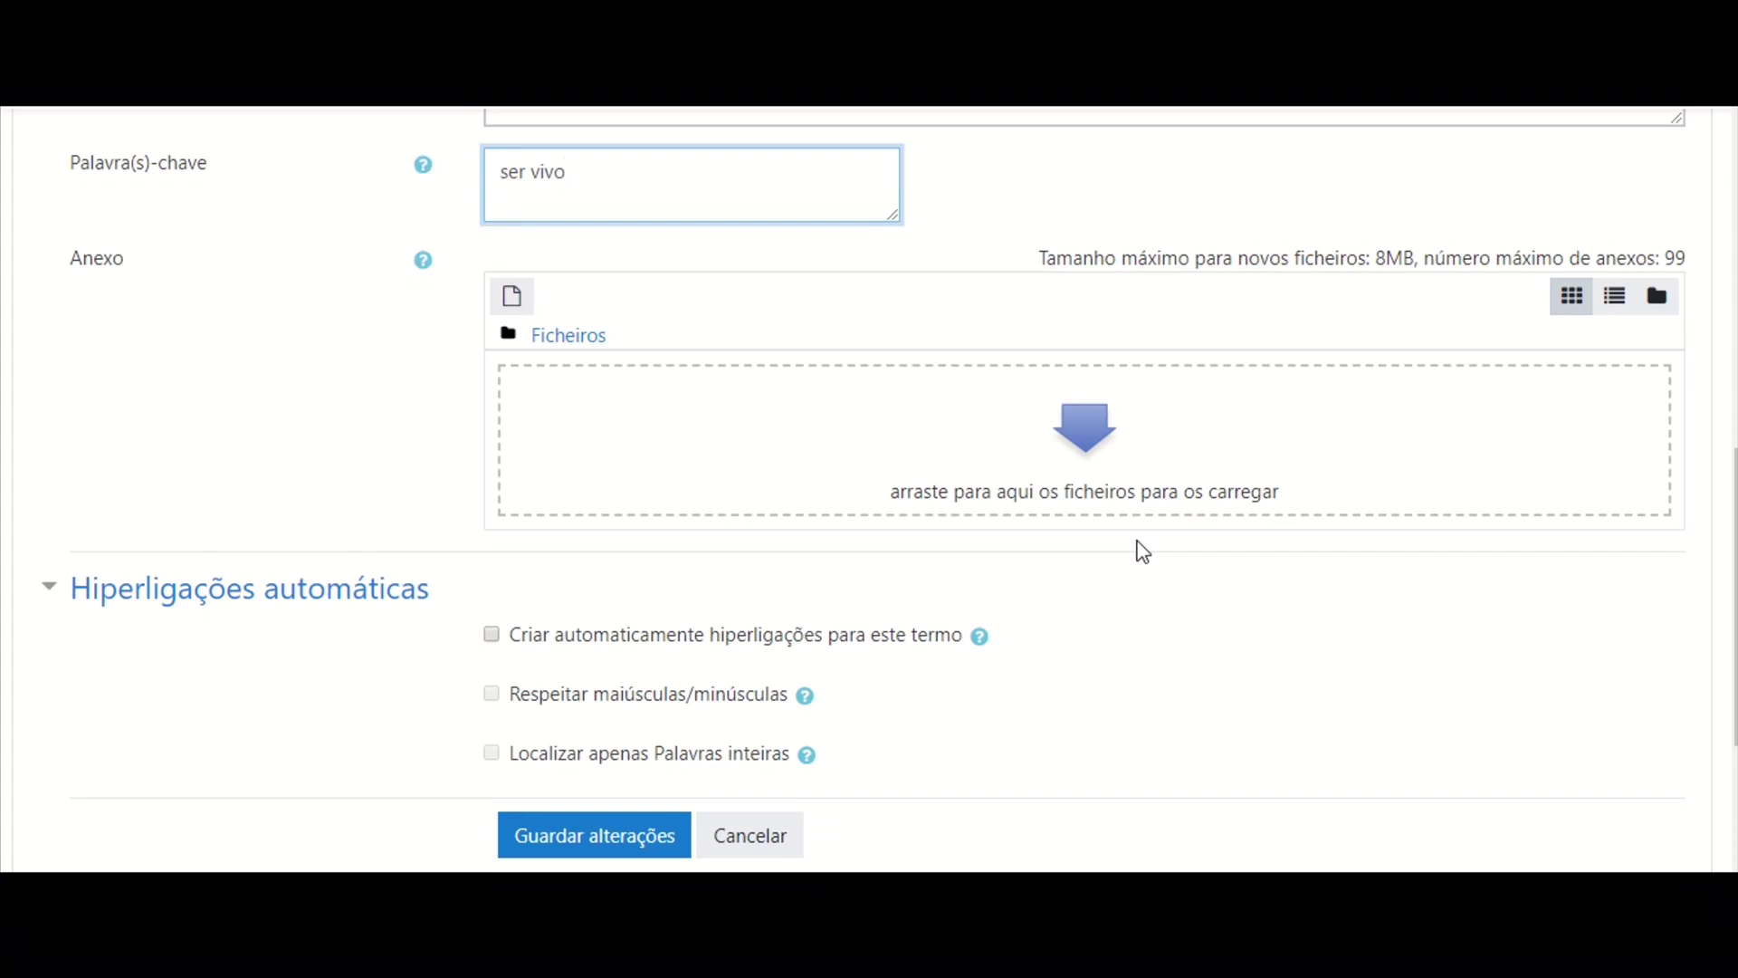
click(593, 851)
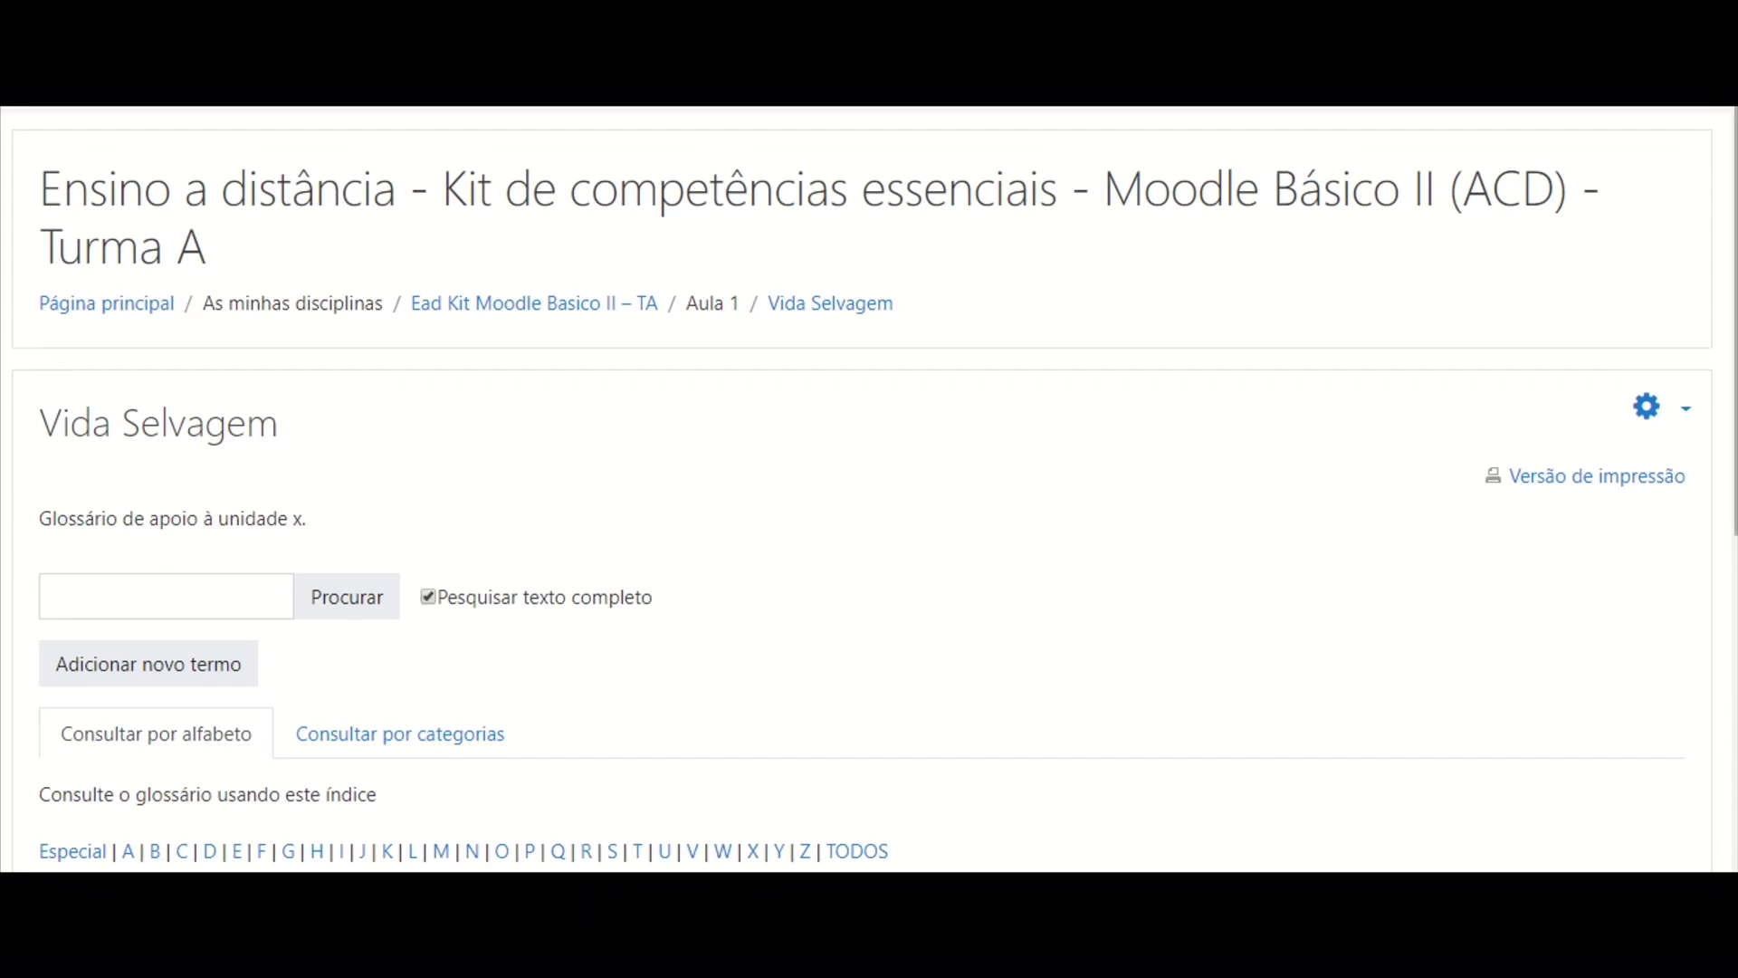
- Browse the glossary alphabetically by the letter P and view the entry pirilampo
scroll(870, 489, down, 4)
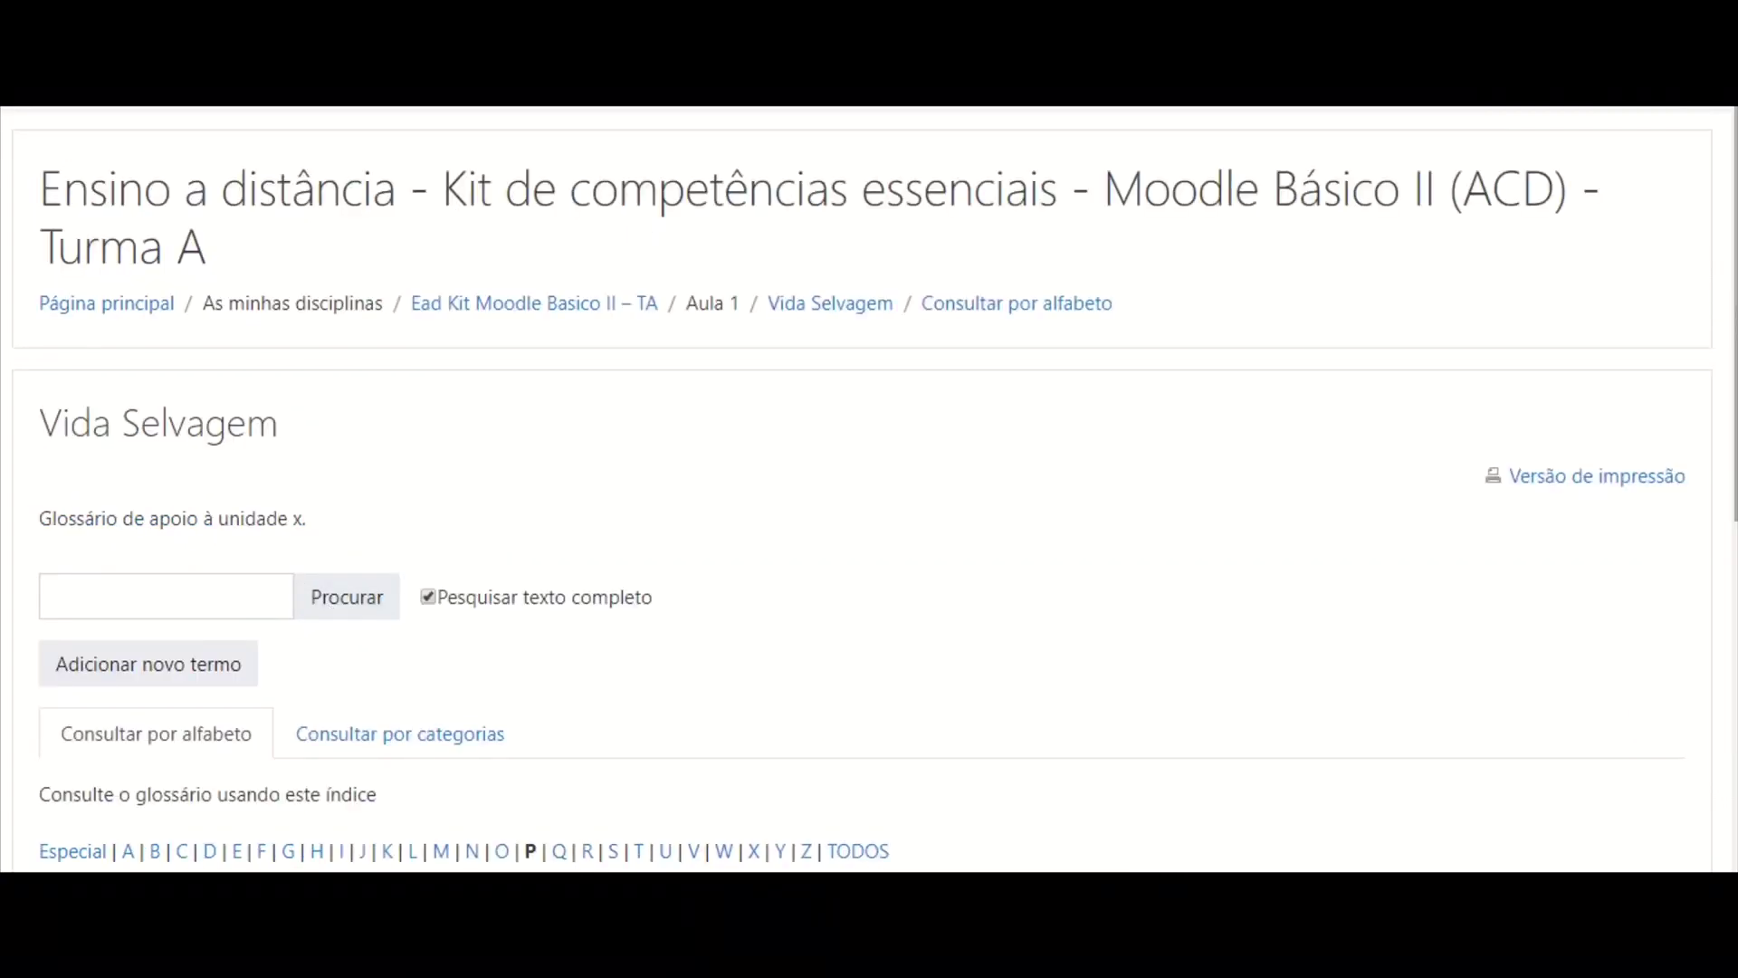
scroll(1175, 594, down, 5)
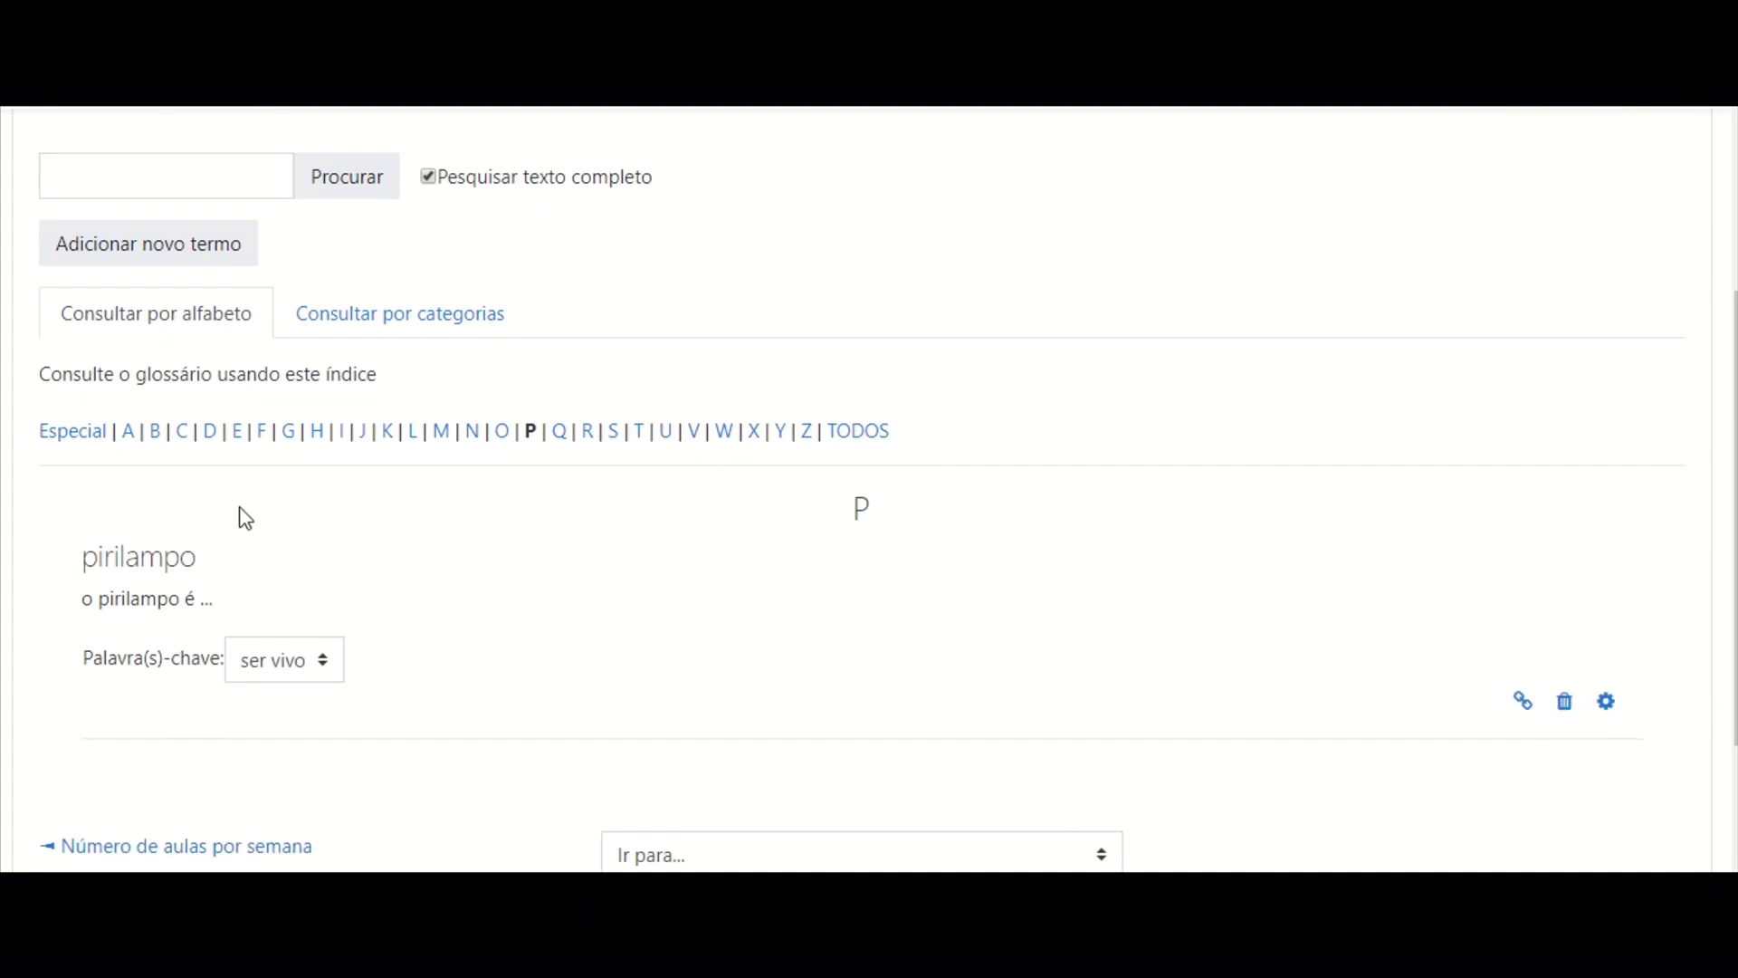
- Browse the Vida Selvagem glossary alphabetically by the letter D and check that section for terms
click(211, 435)
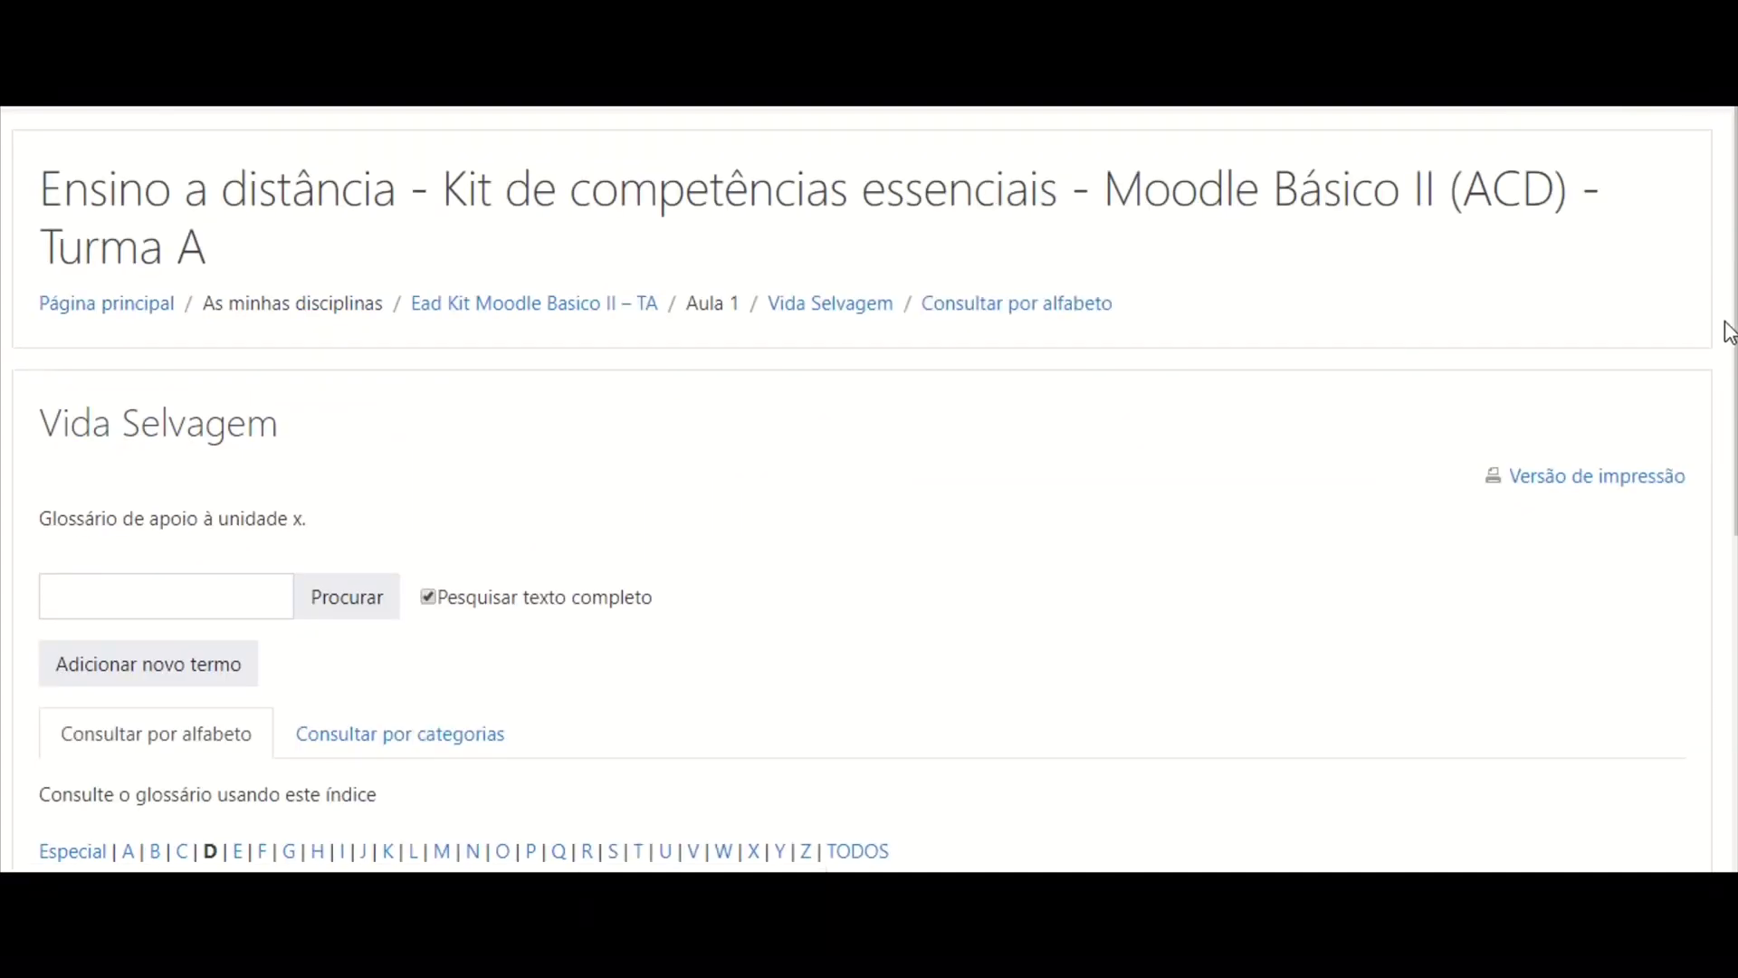
scroll(1730, 330, down, 5)
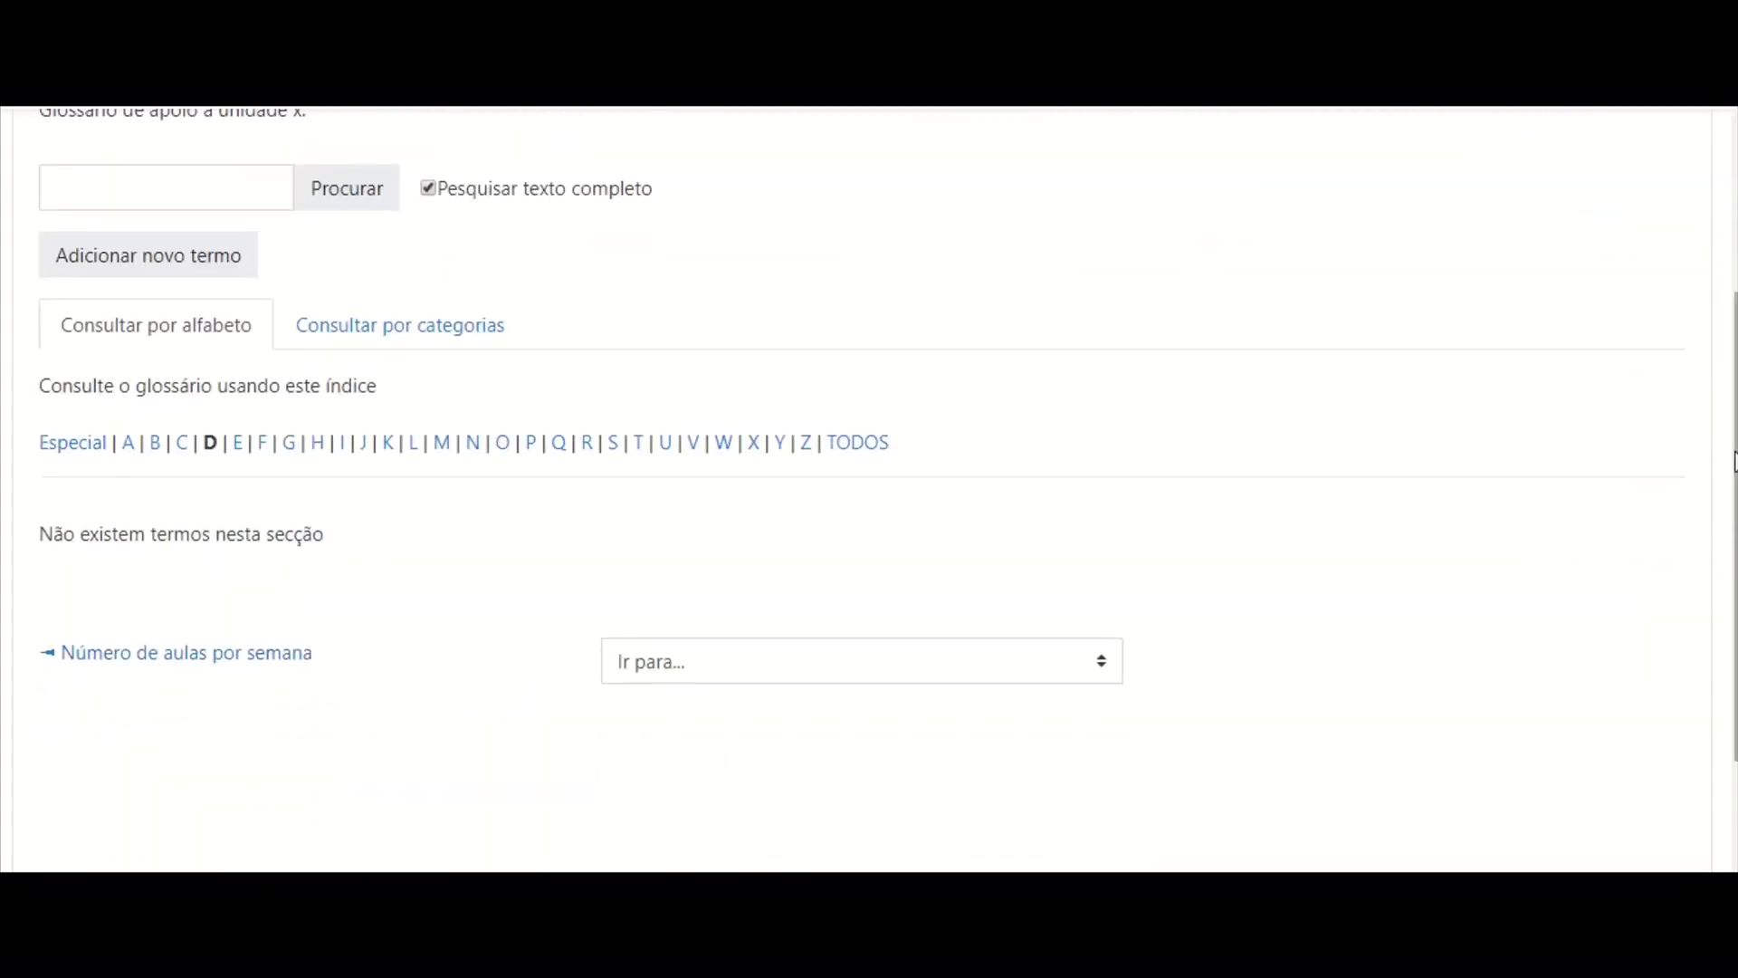
- Return to the Ead Kit Moodle Basico II – TA course page and view the activities in Aula 1
scroll(862, 405, up, 3)
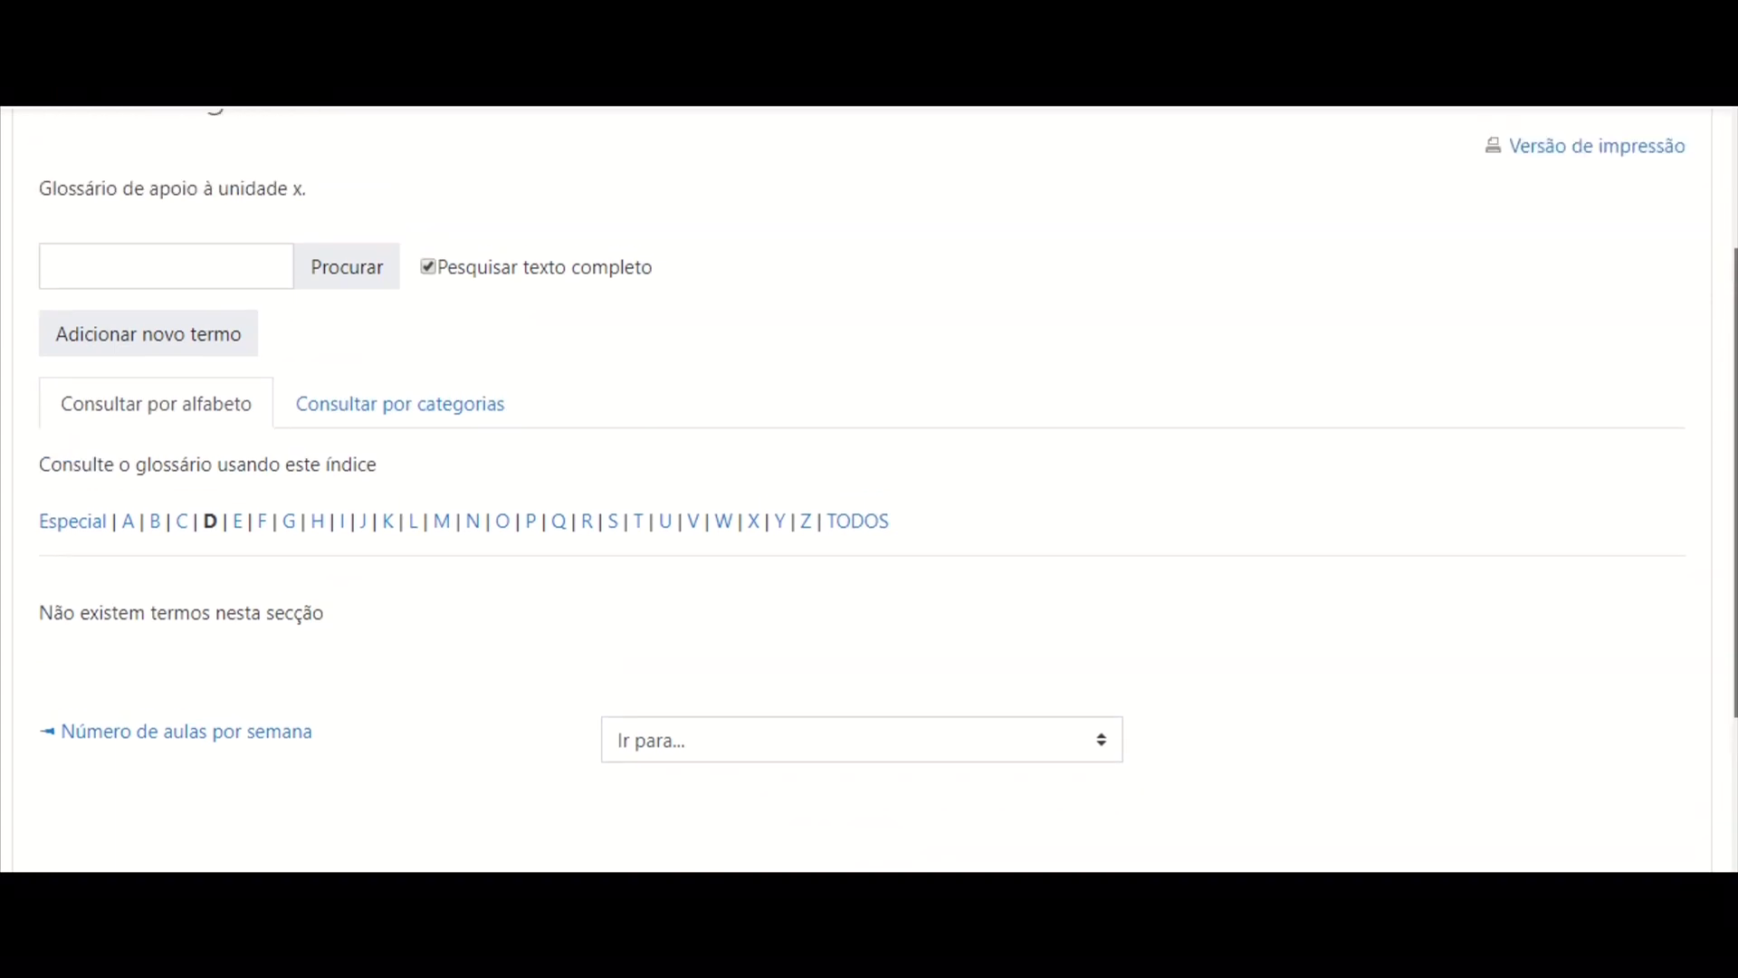
scroll(501, 217, up, 1)
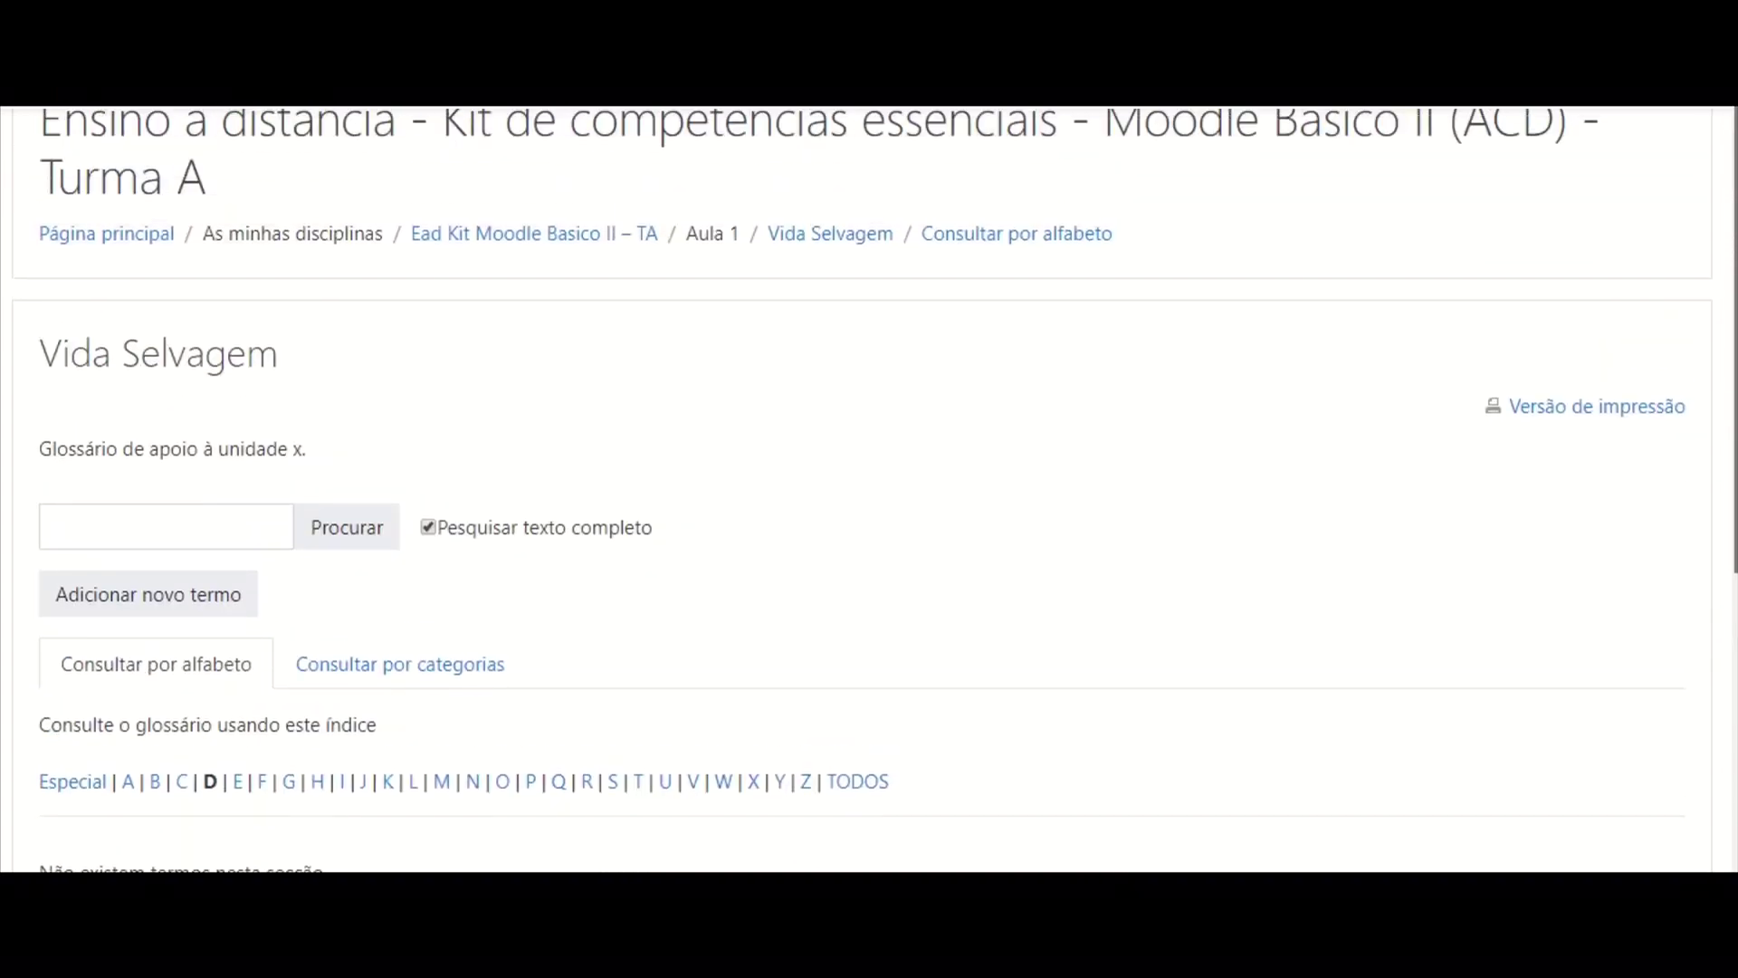
click(496, 237)
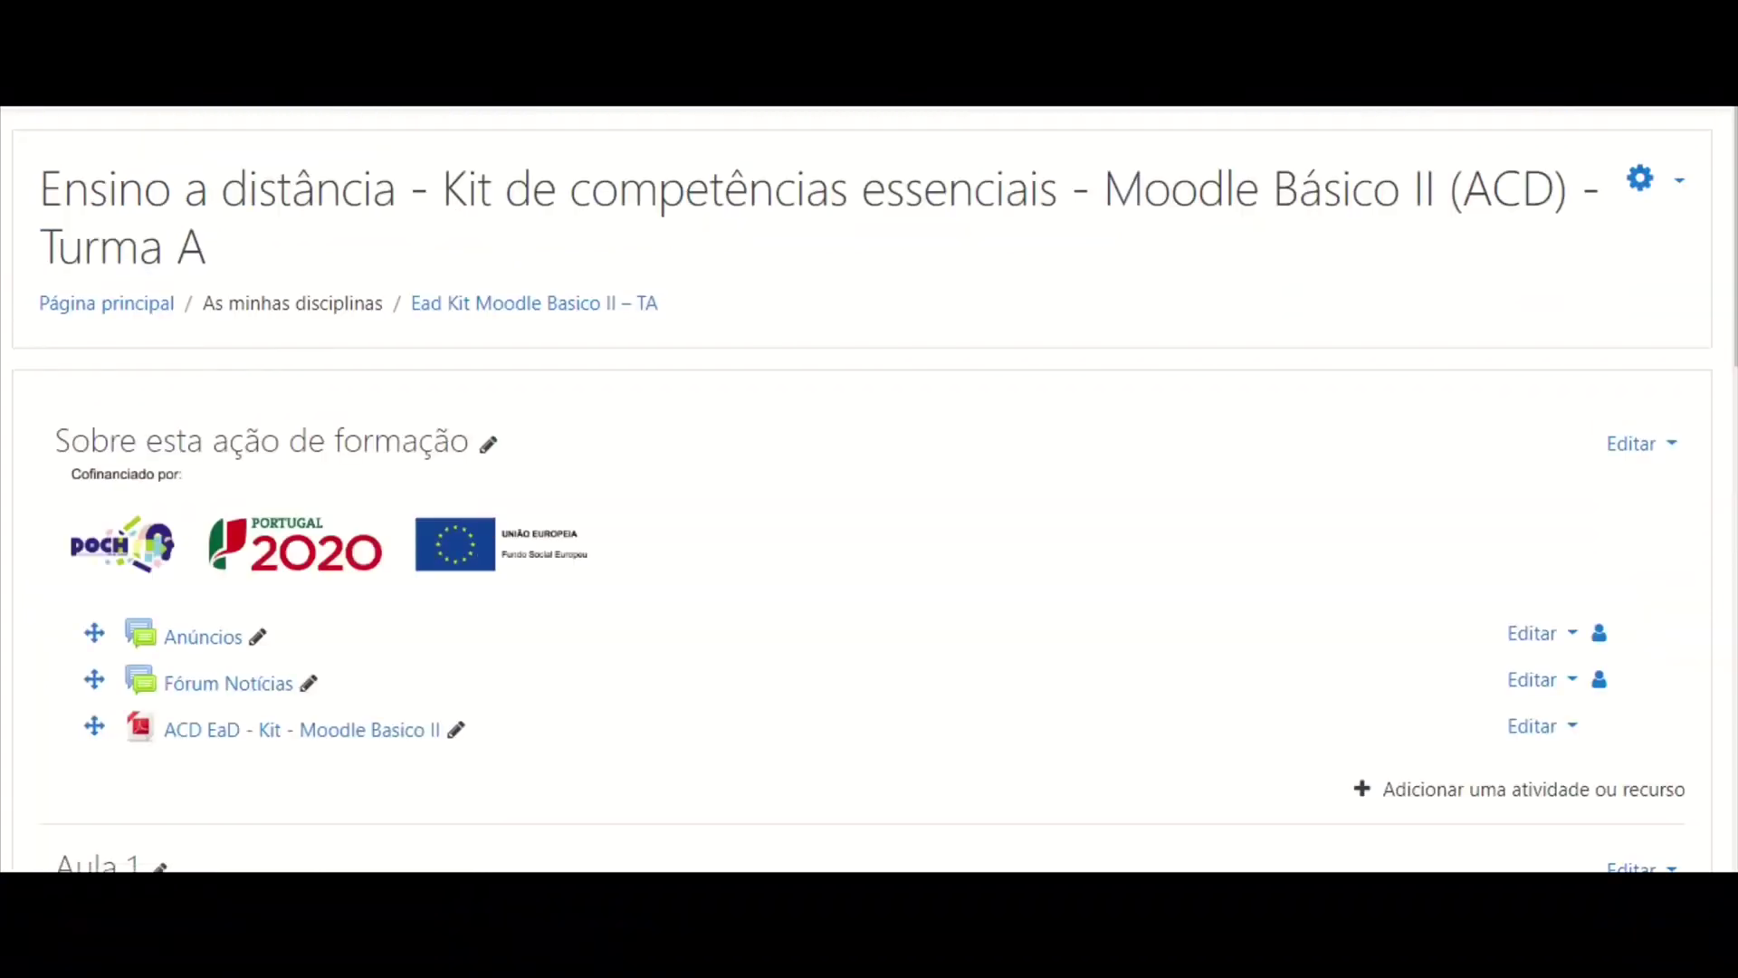
scroll(1731, 308, down, 6)
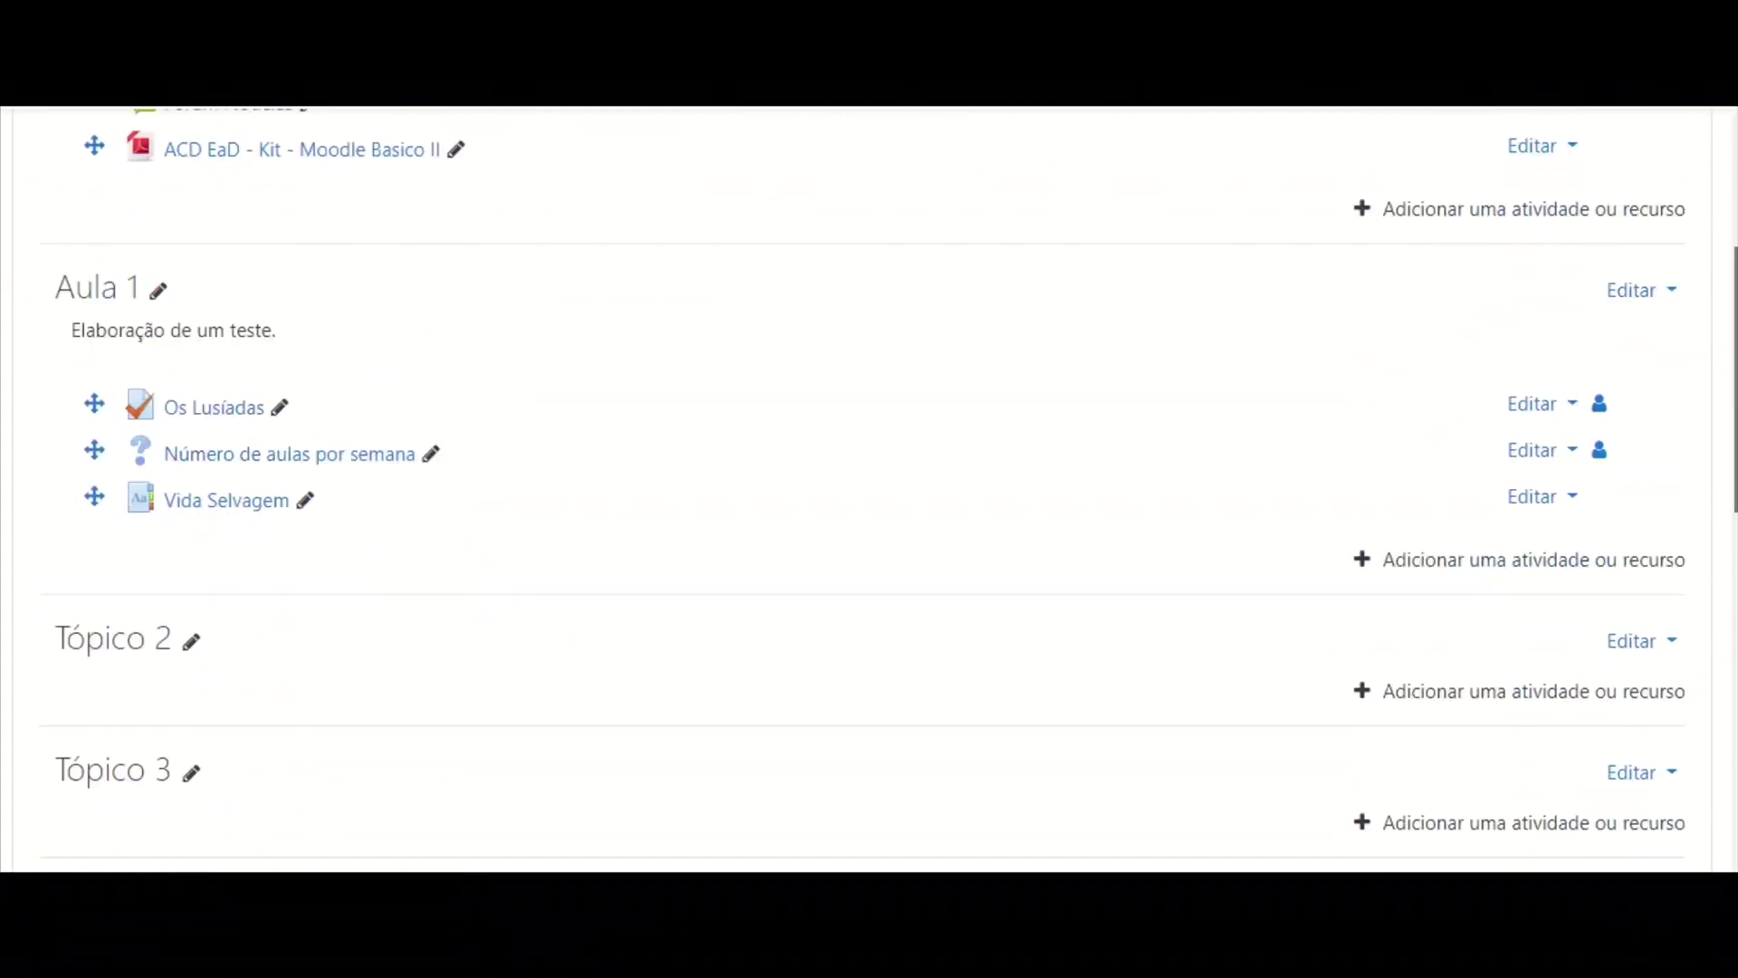